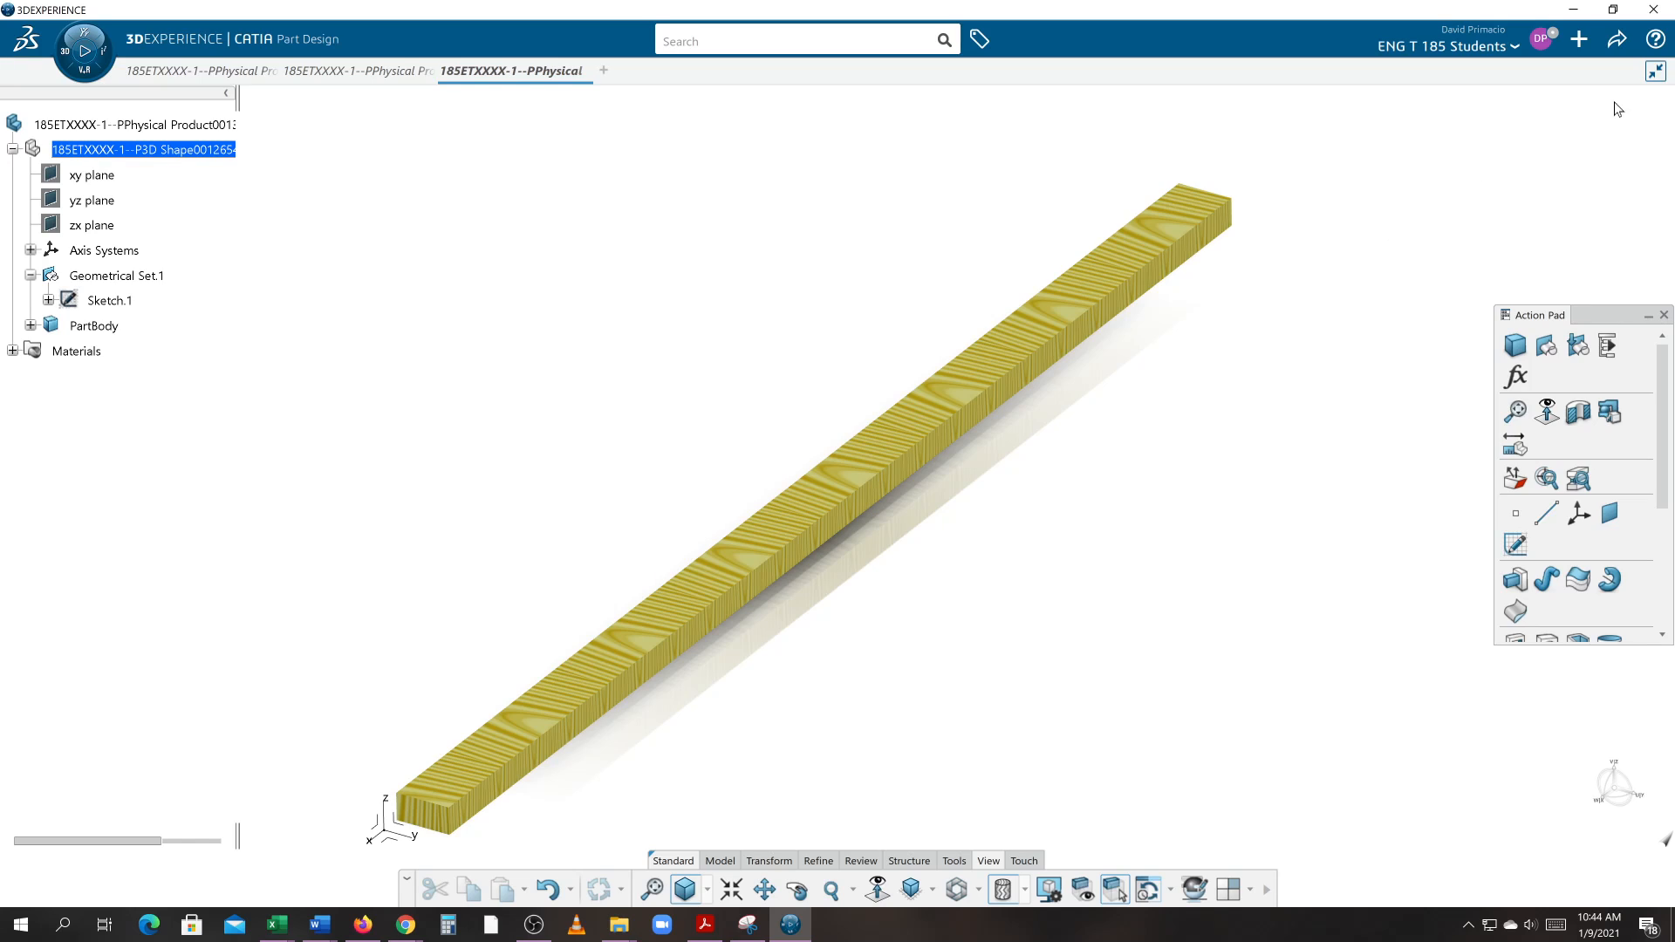
- Create a new 3D part with Part Design in a new tab and start a sketch on the yz plane
left_click(604, 71)
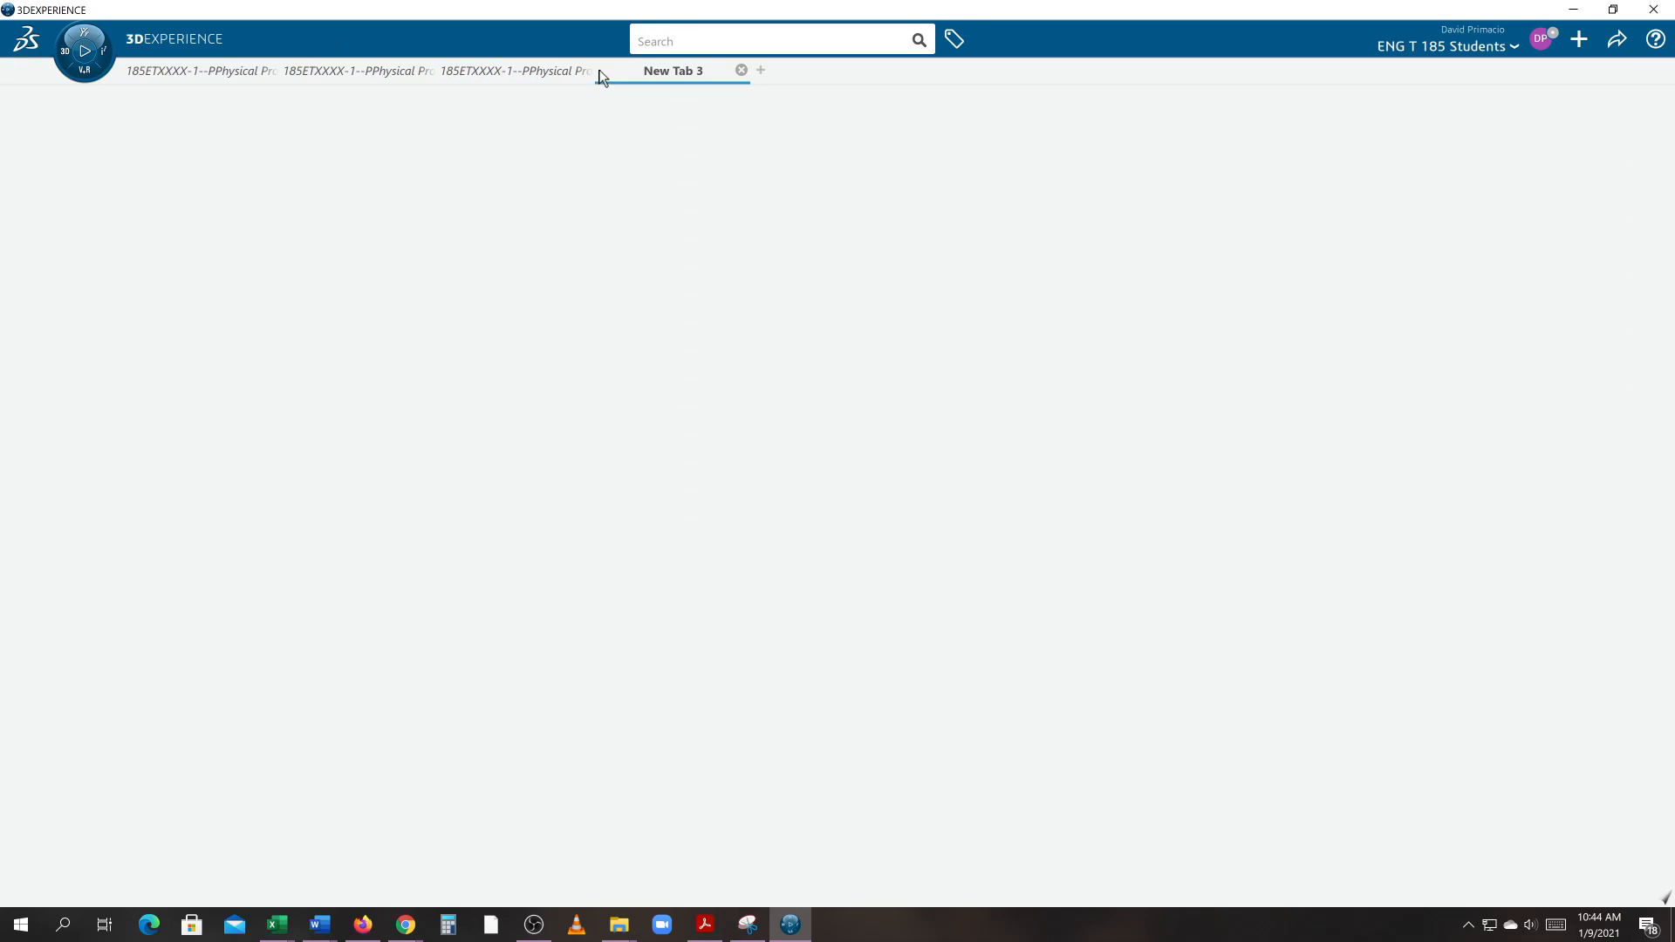
left_click(65, 54)
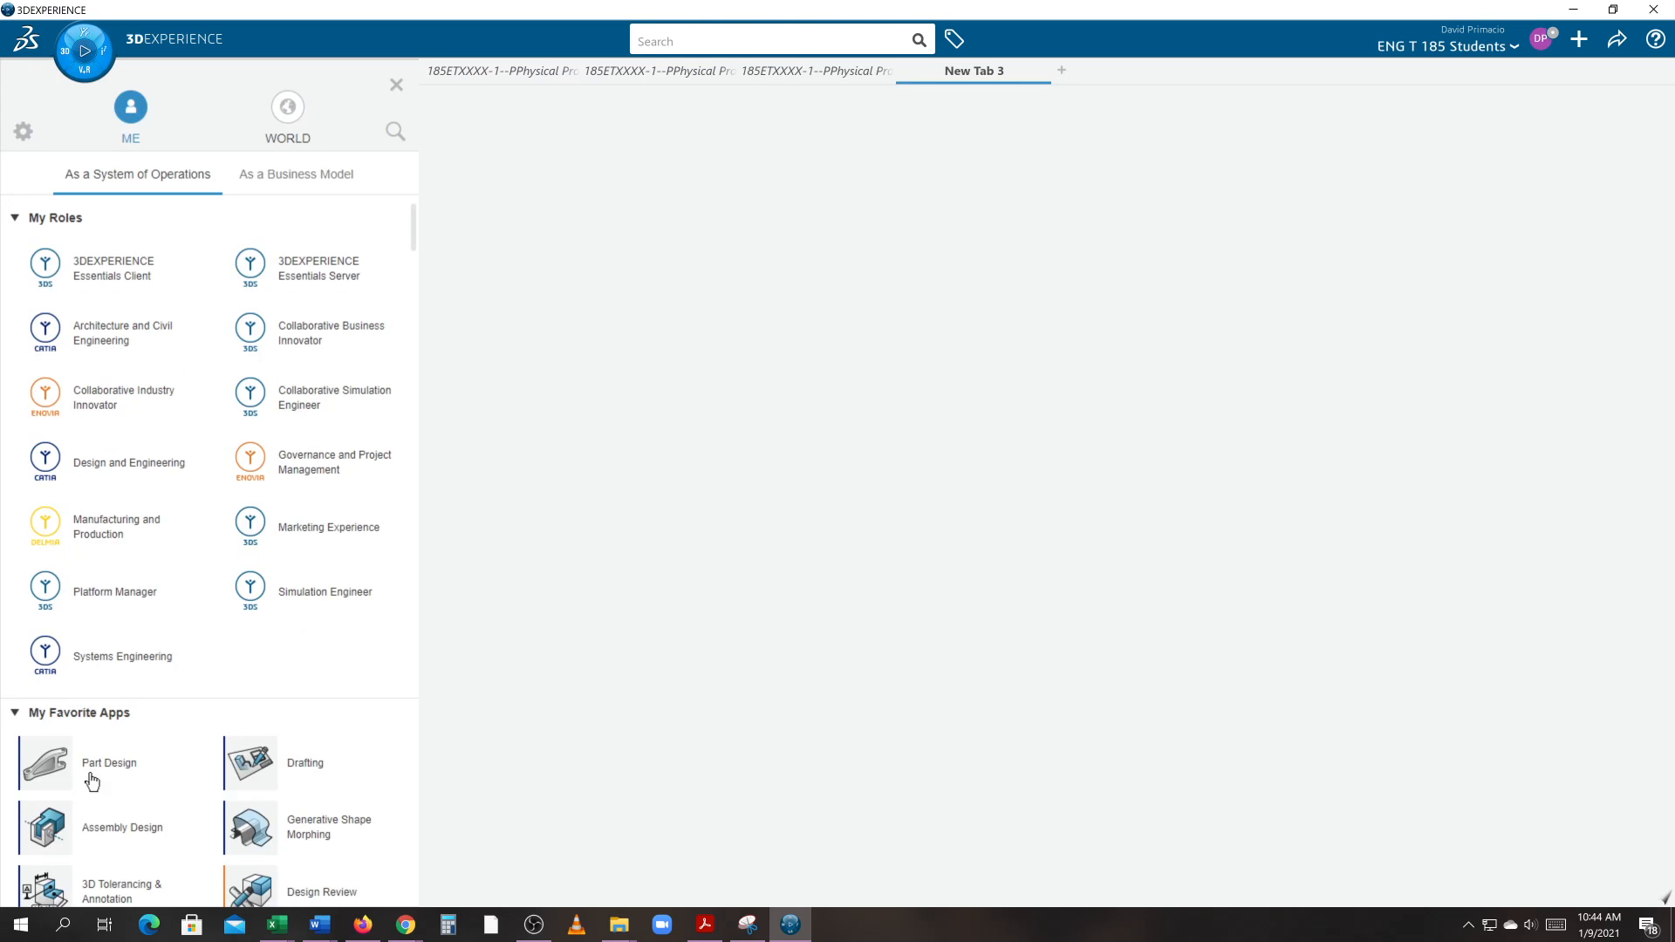
left_click(80, 787)
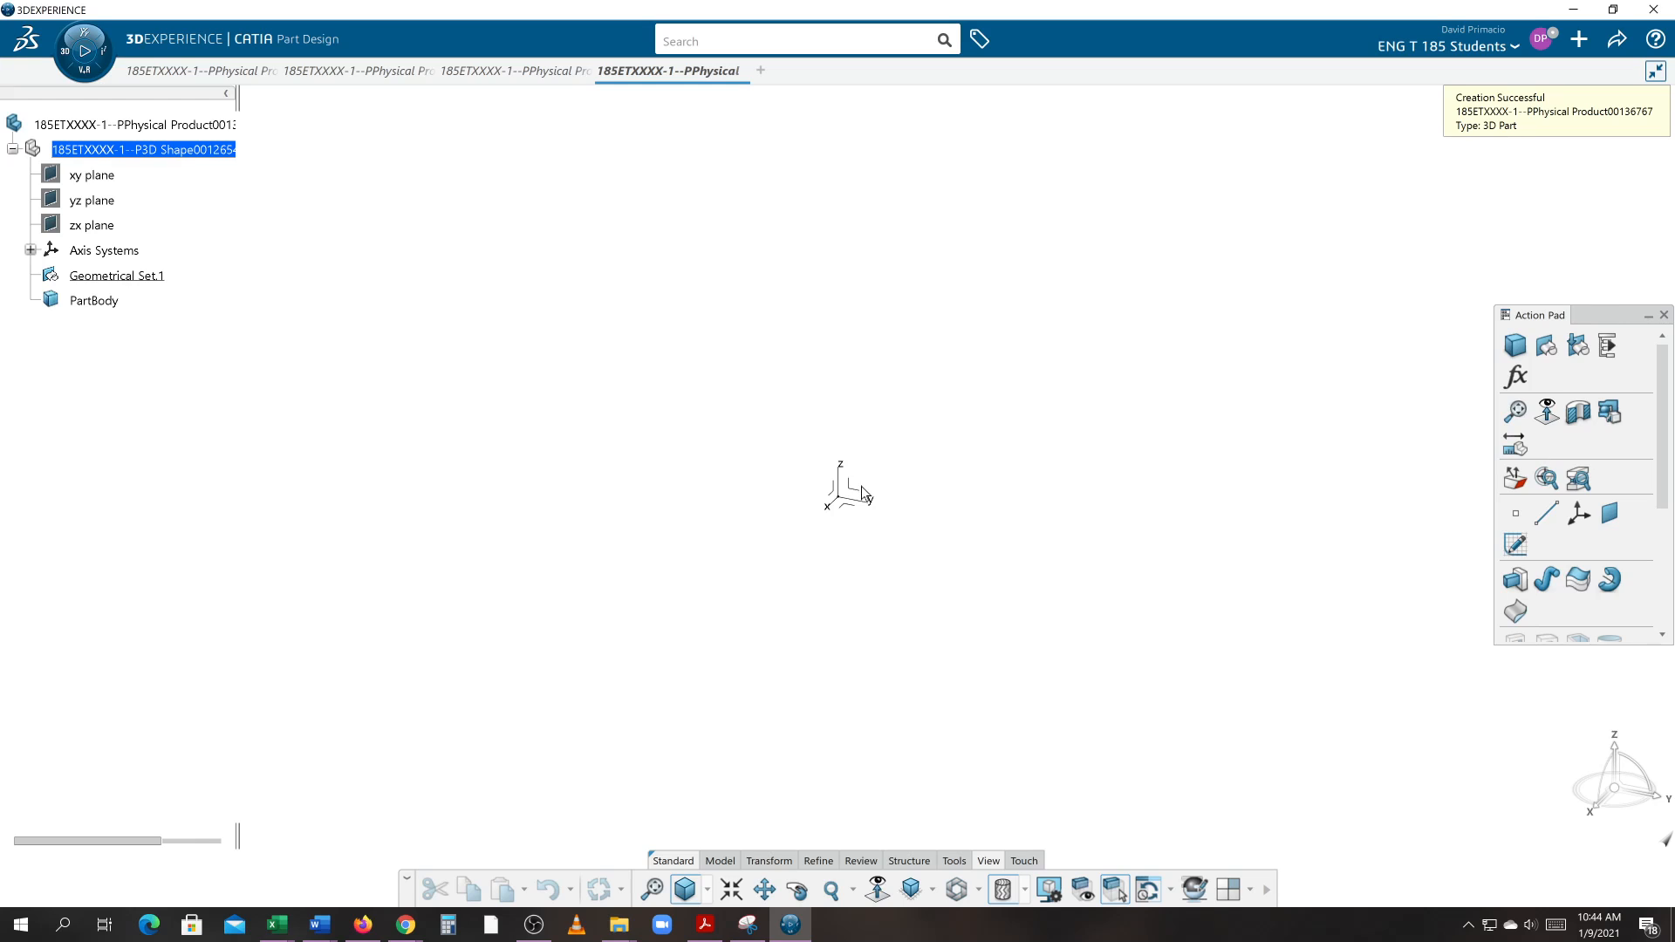
left_click(854, 489)
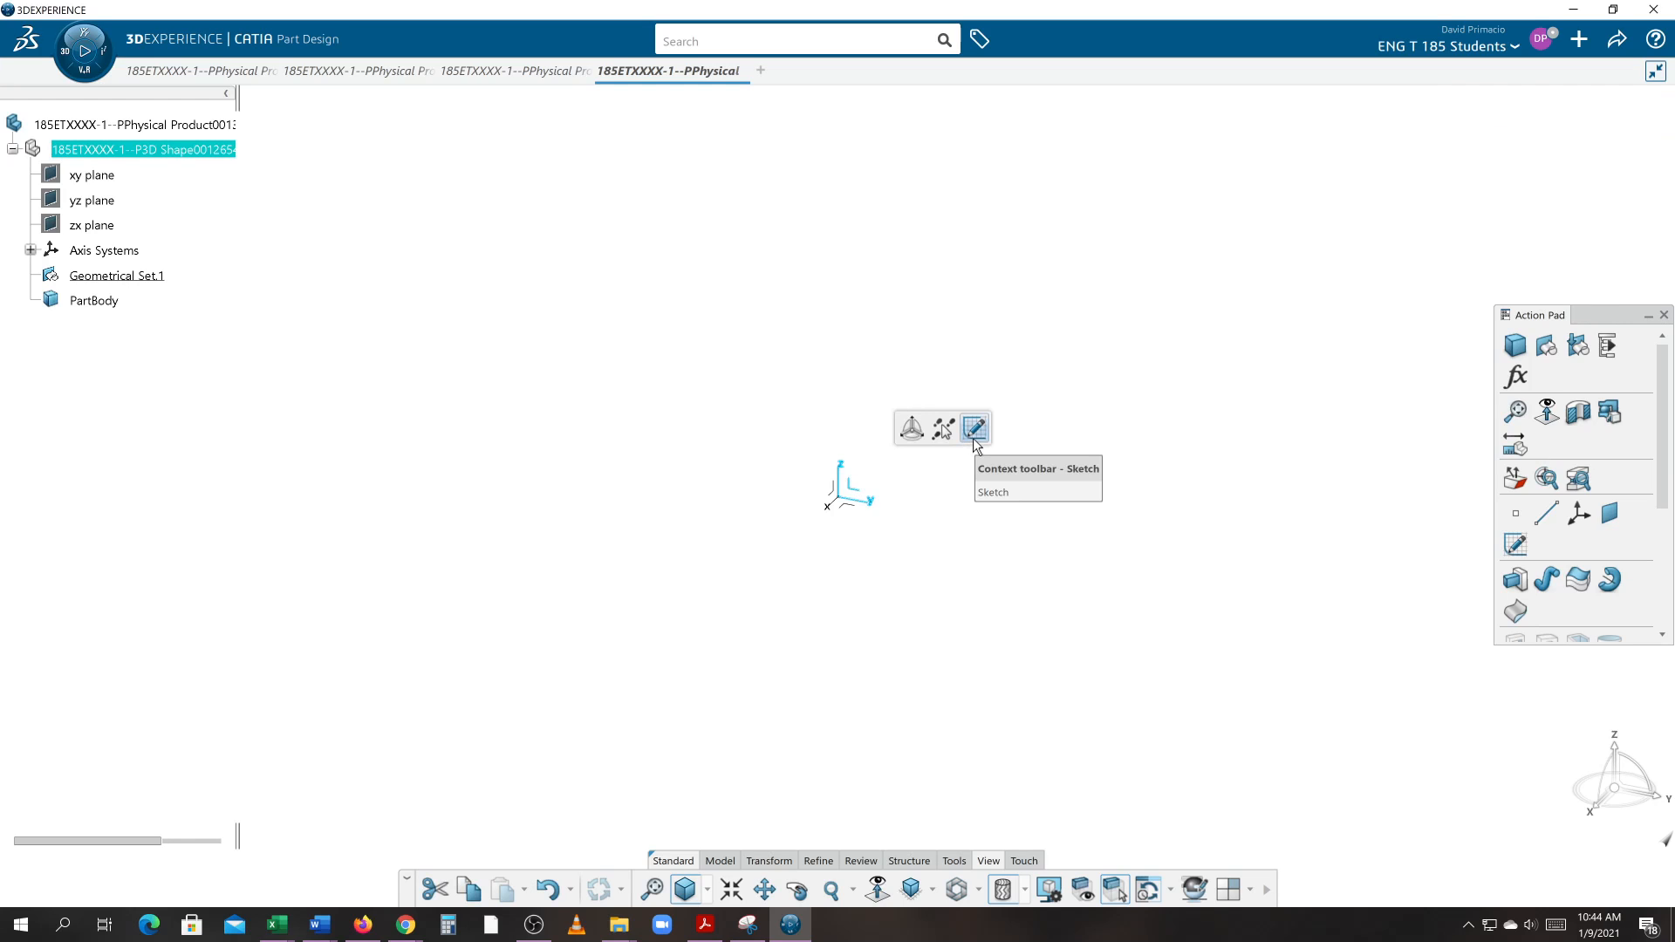
left_click(972, 437)
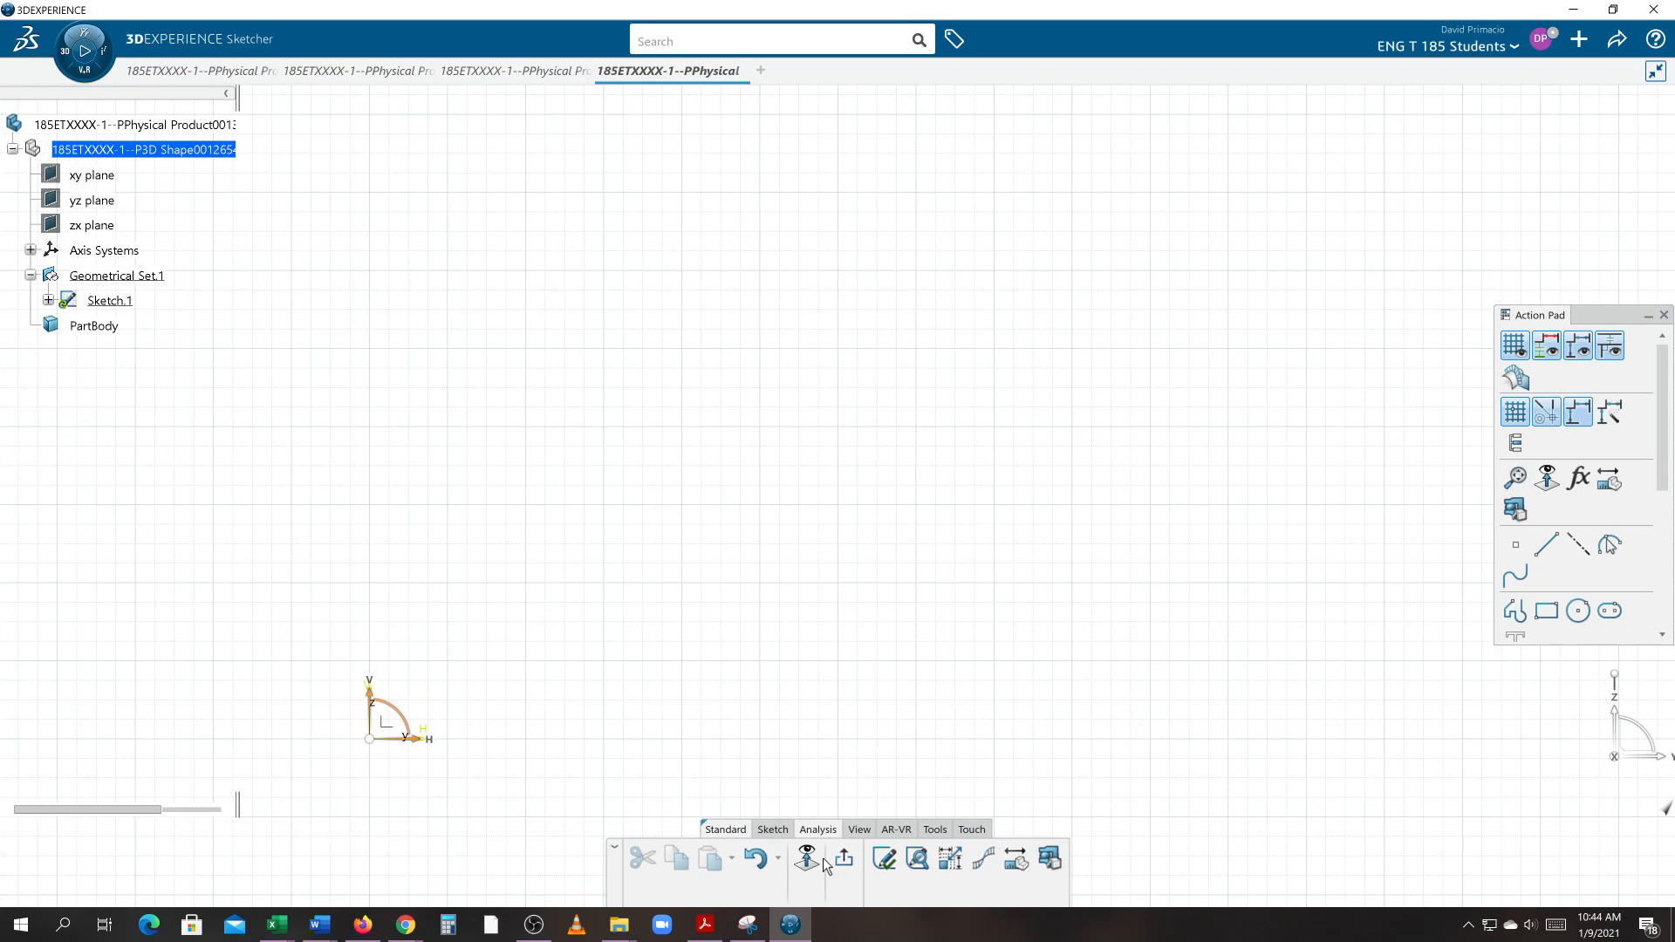
- Draw a rectangle 4 in wide and 2 in high with its lower-left corner at about H 1 in, V 1 in
left_click(773, 830)
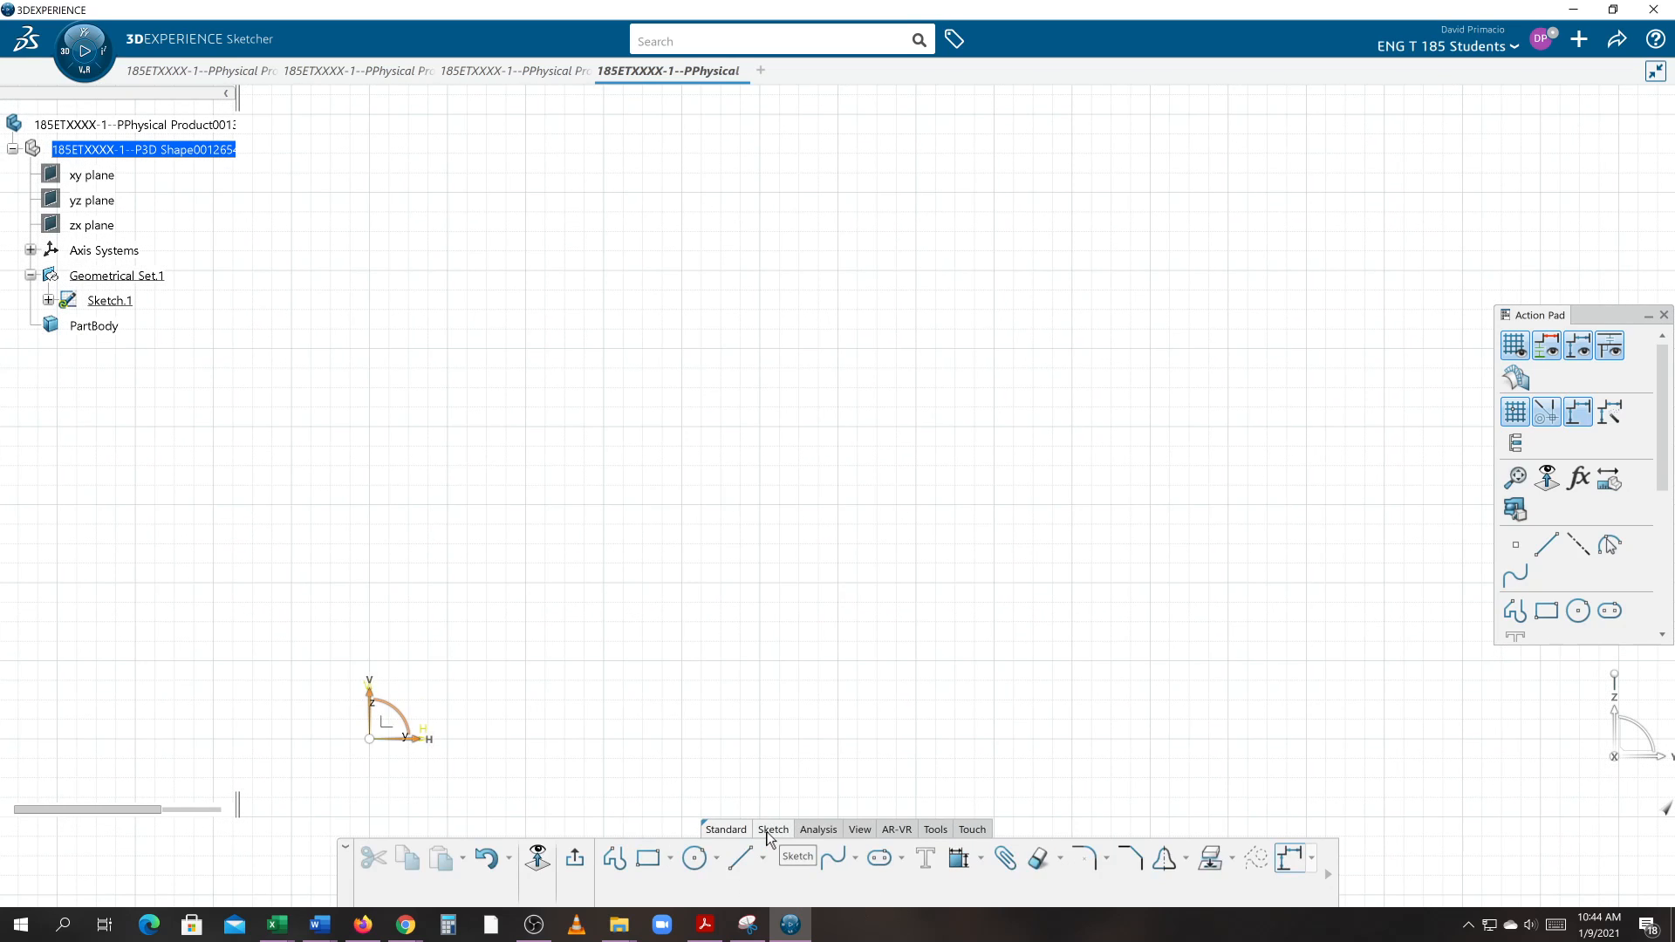
left_click(651, 866)
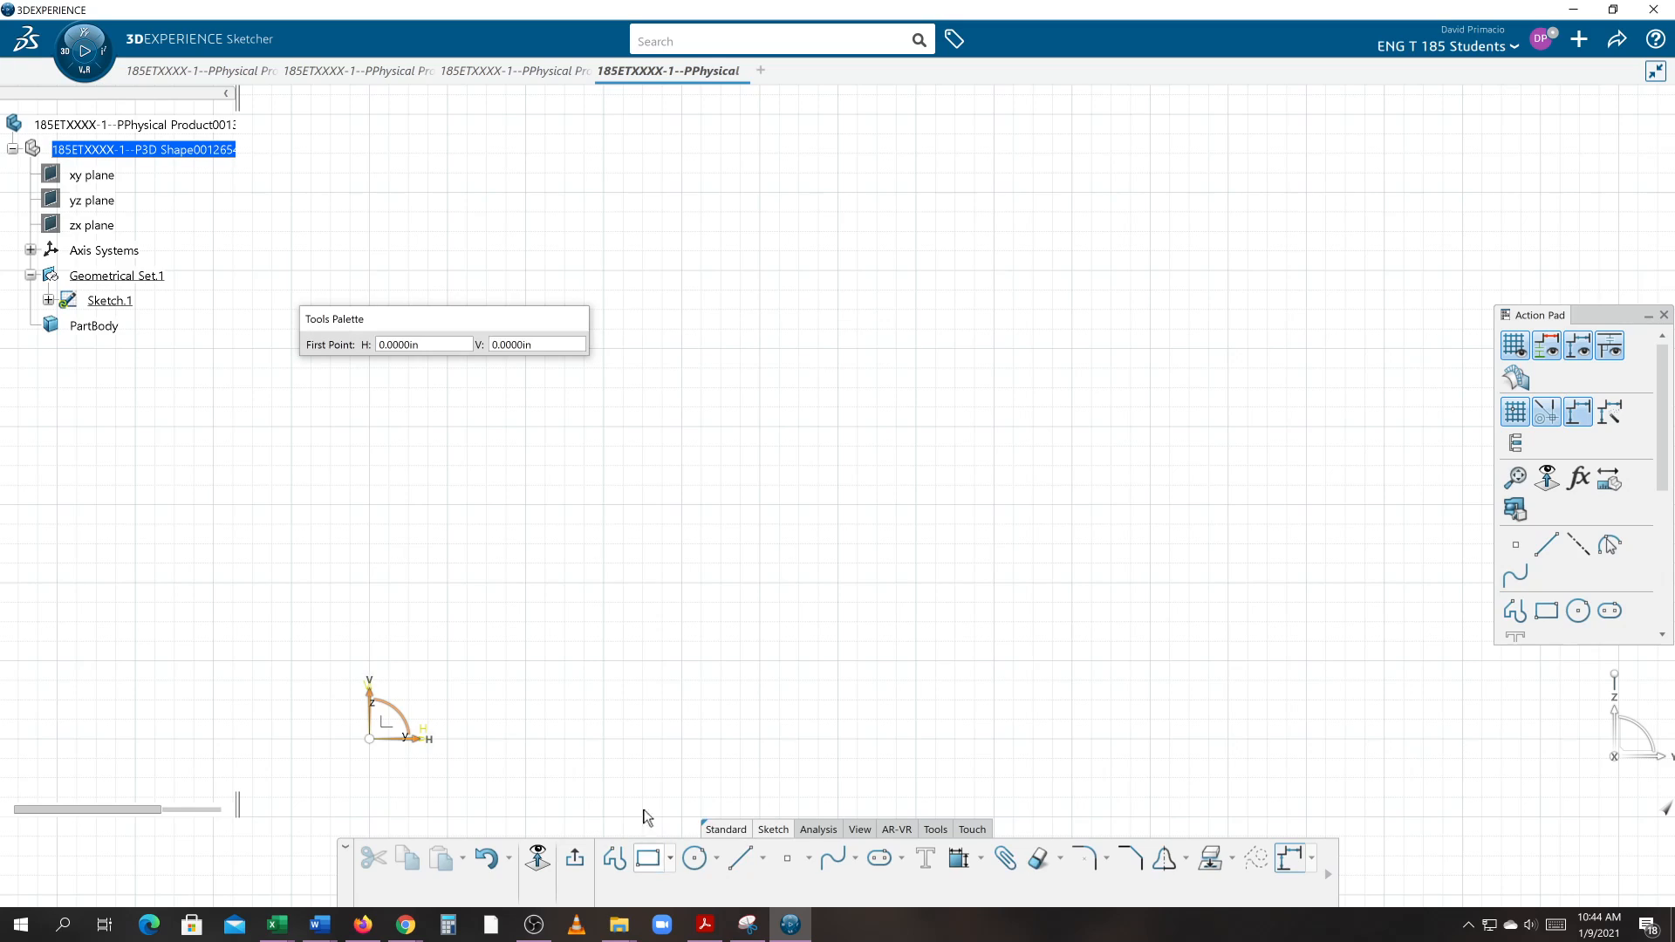
left_click(448, 662)
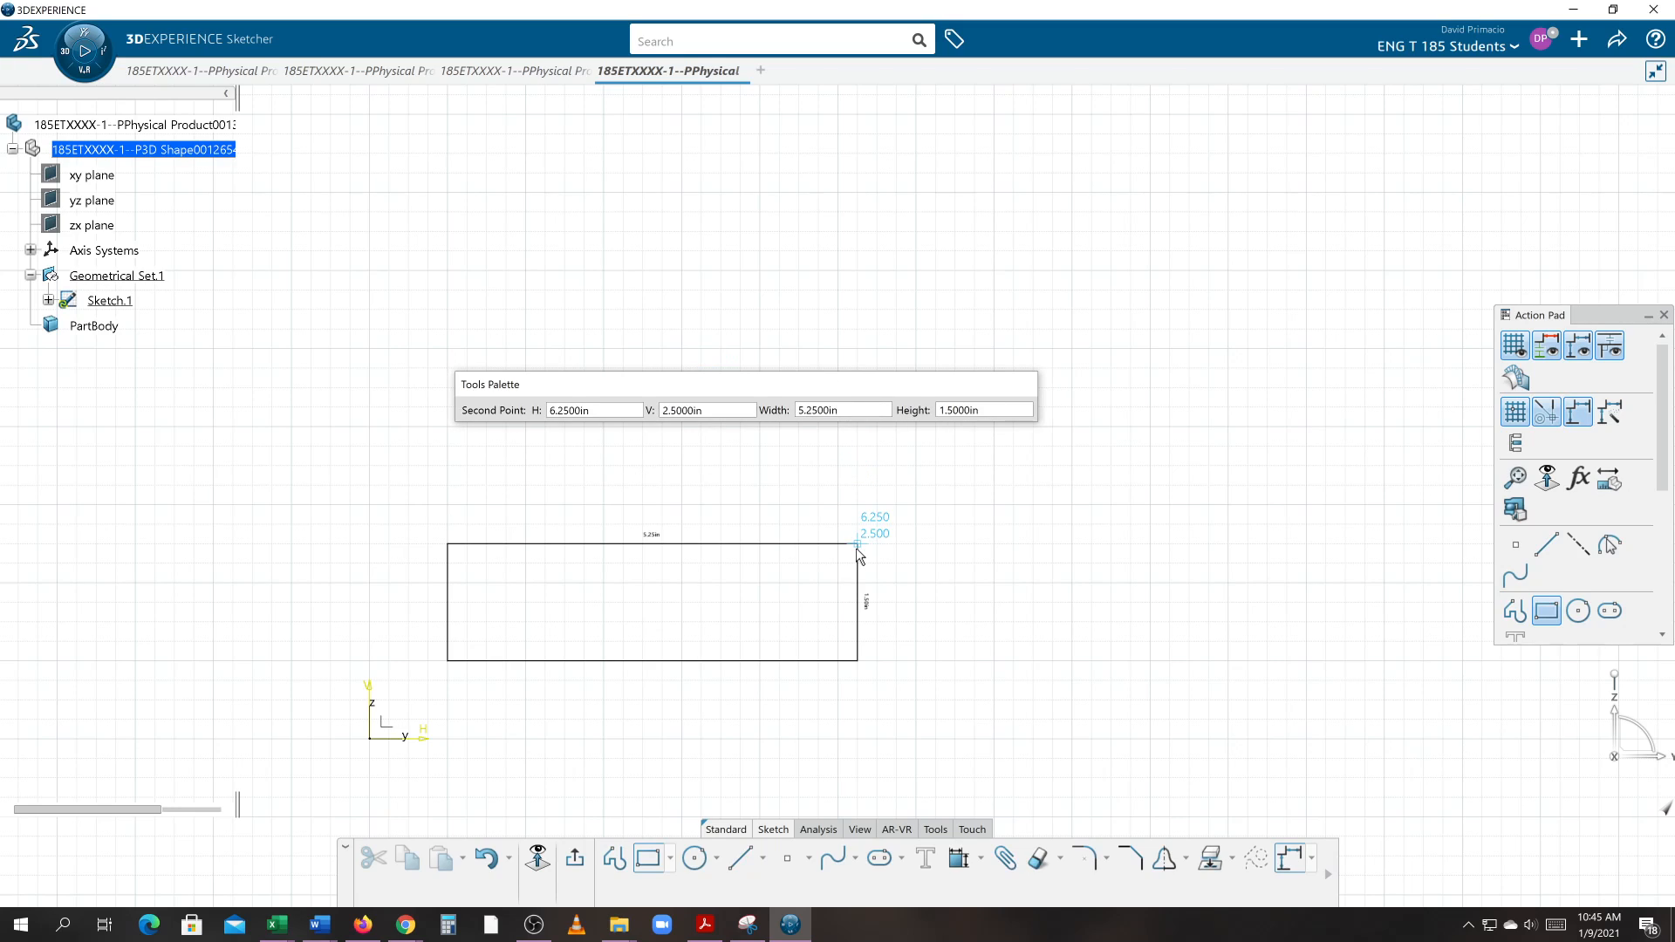
key("Tab")
key("Tab")
key("Tab")
type("4")
key("Tab")
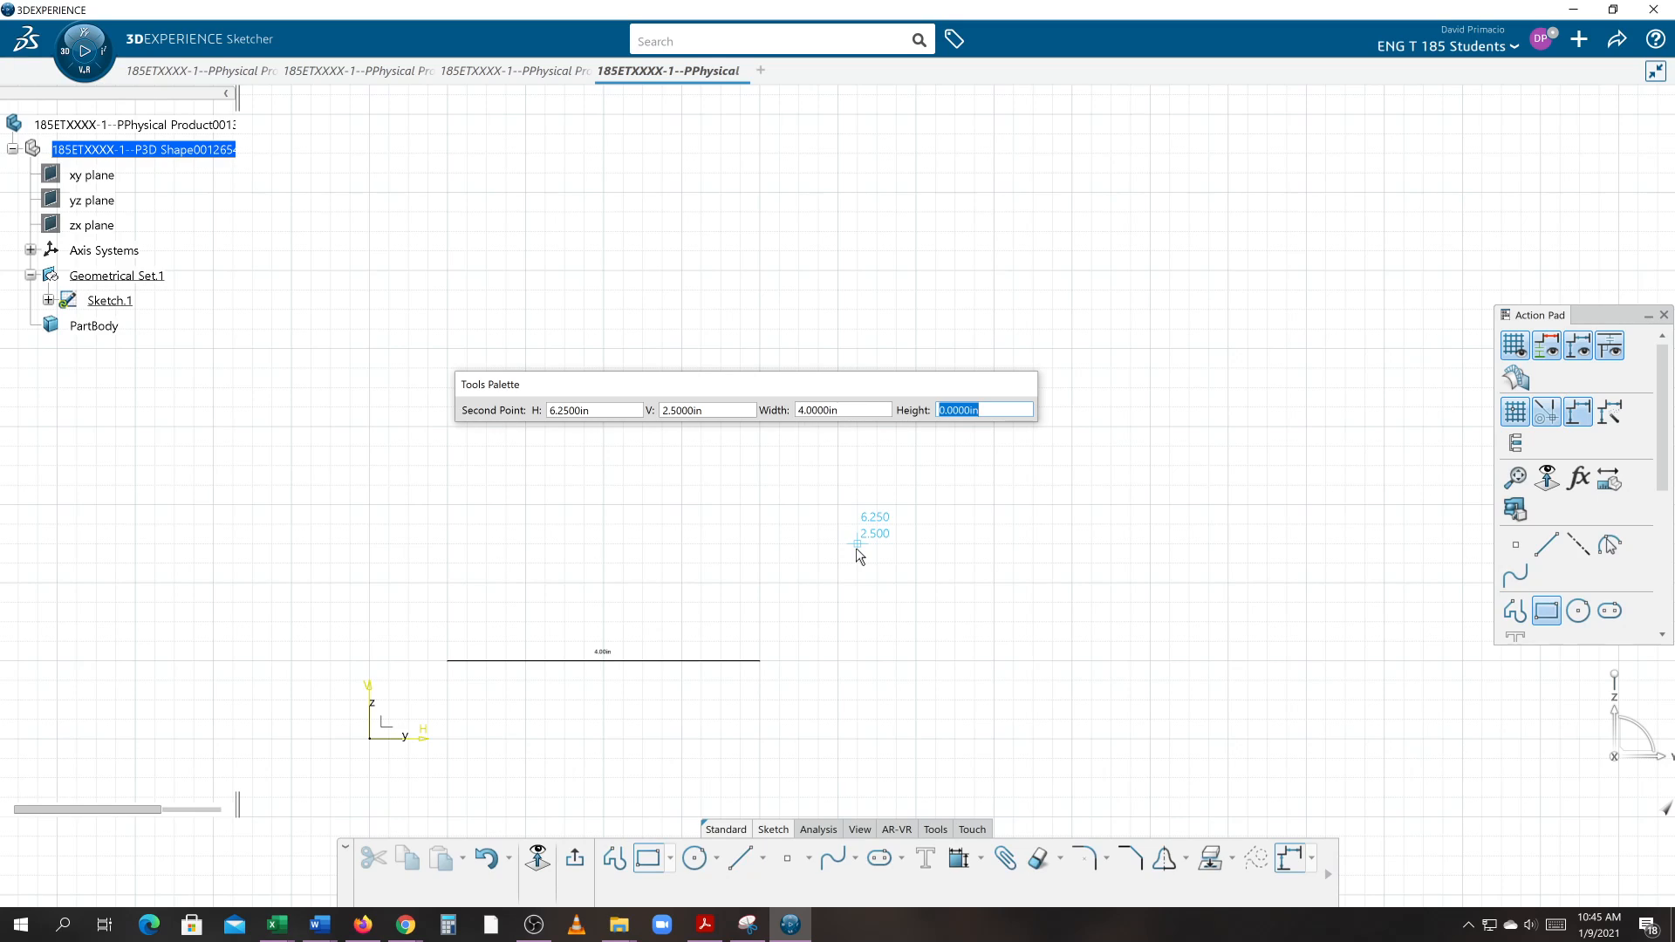
type("2")
key("Return")
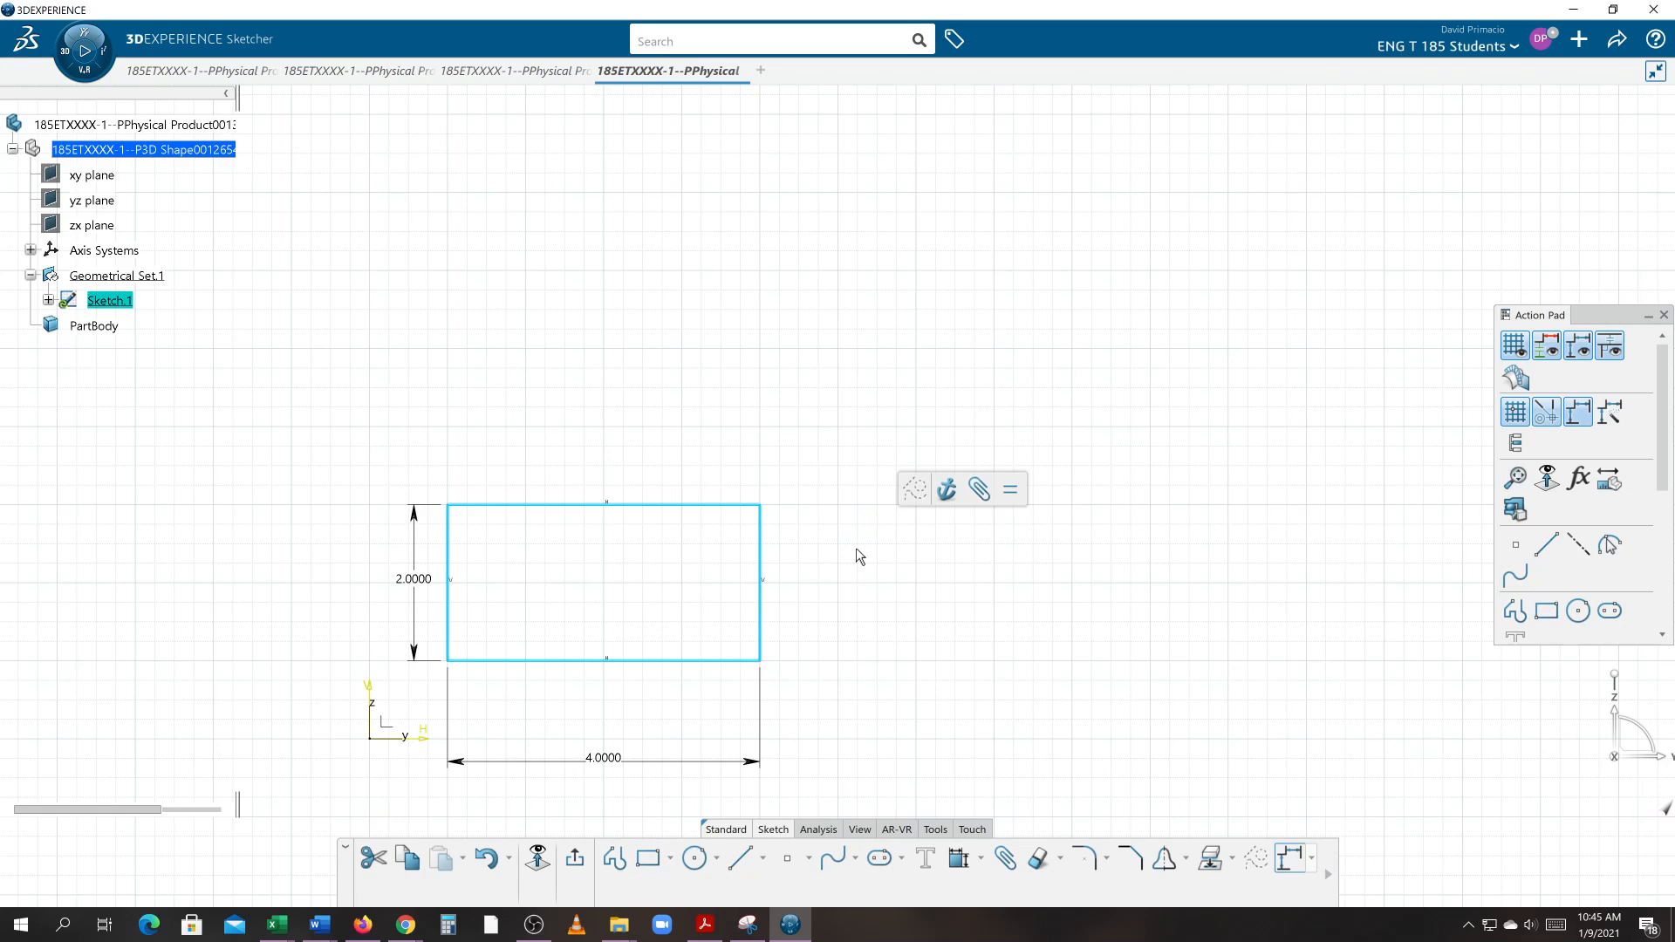
- Apply a Fix constraint to the rectangle's left and lower edges and remove their vertical and horizontal constraints
mouse_move(546, 694)
middle_mouse_down()
mouse_move(680, 575)
mouse_move(681, 536)
mouse_move(711, 580)
middle_mouse_up()
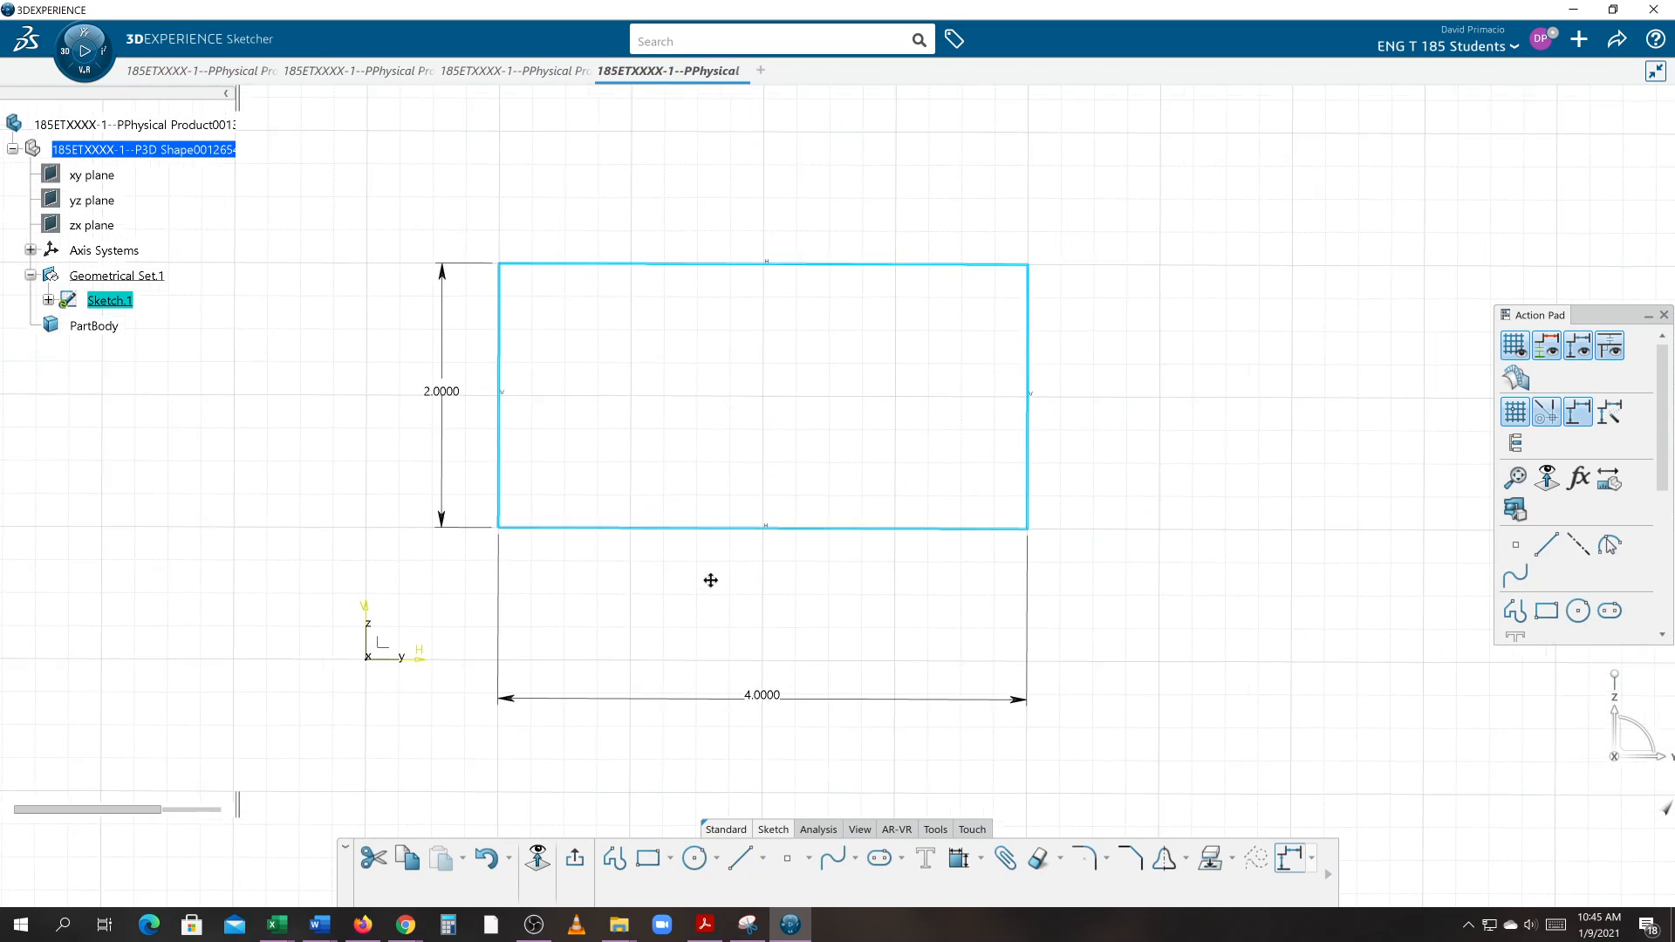
left_click(581, 461)
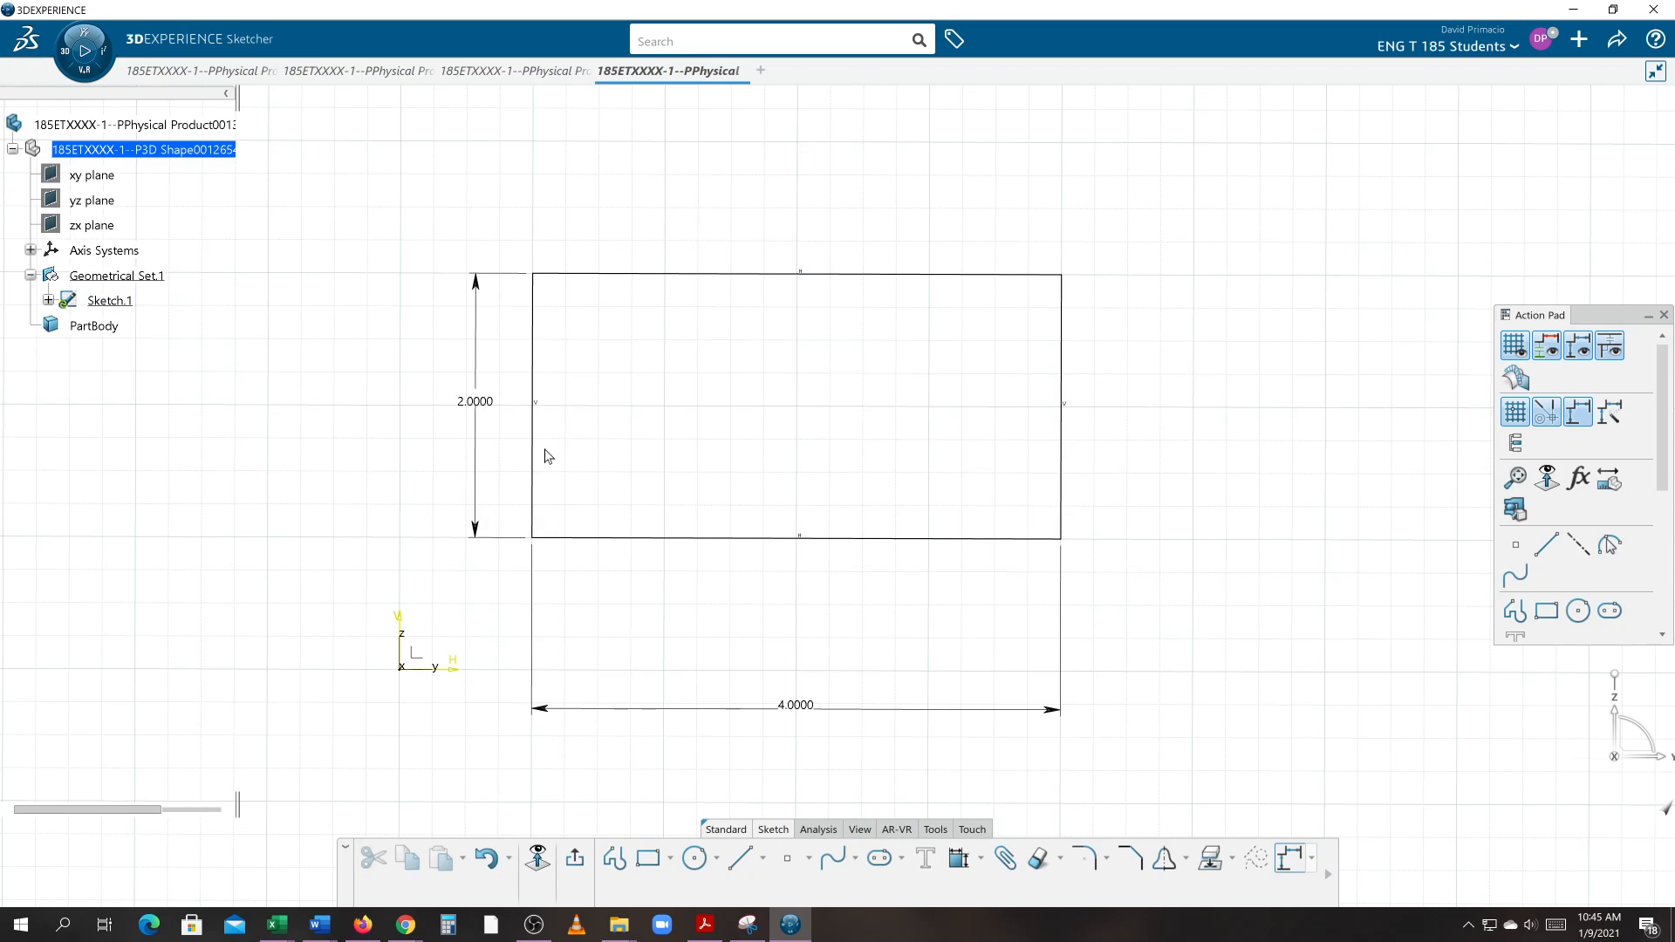
left_click(541, 453)
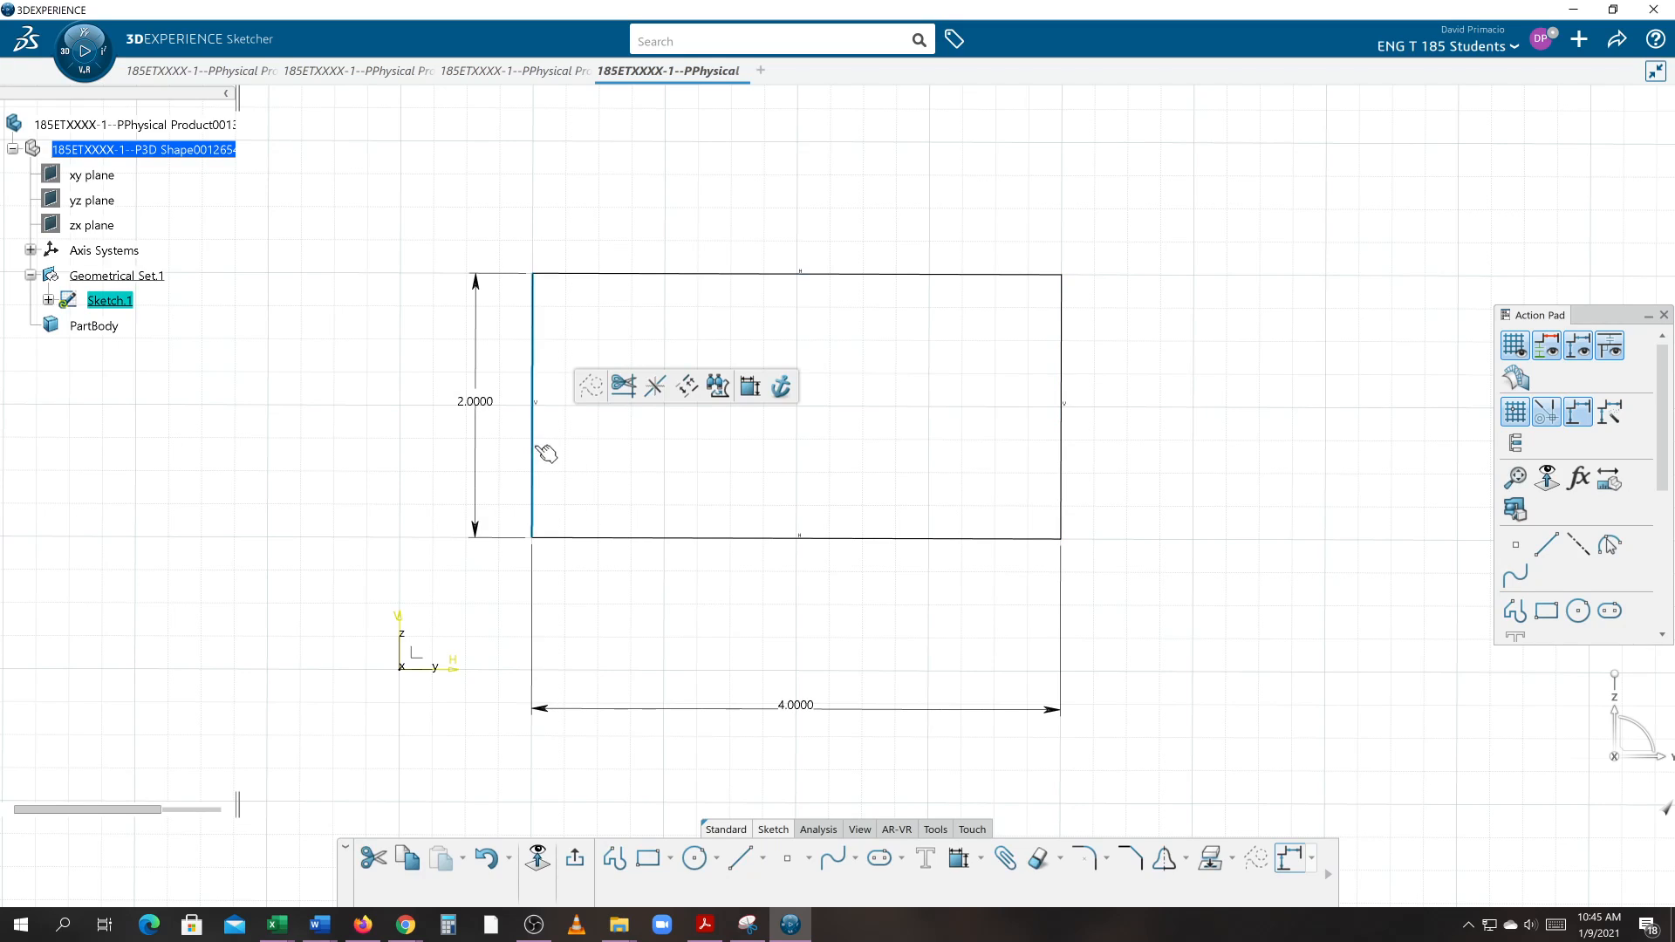
left_click(625, 545, "ctrl")
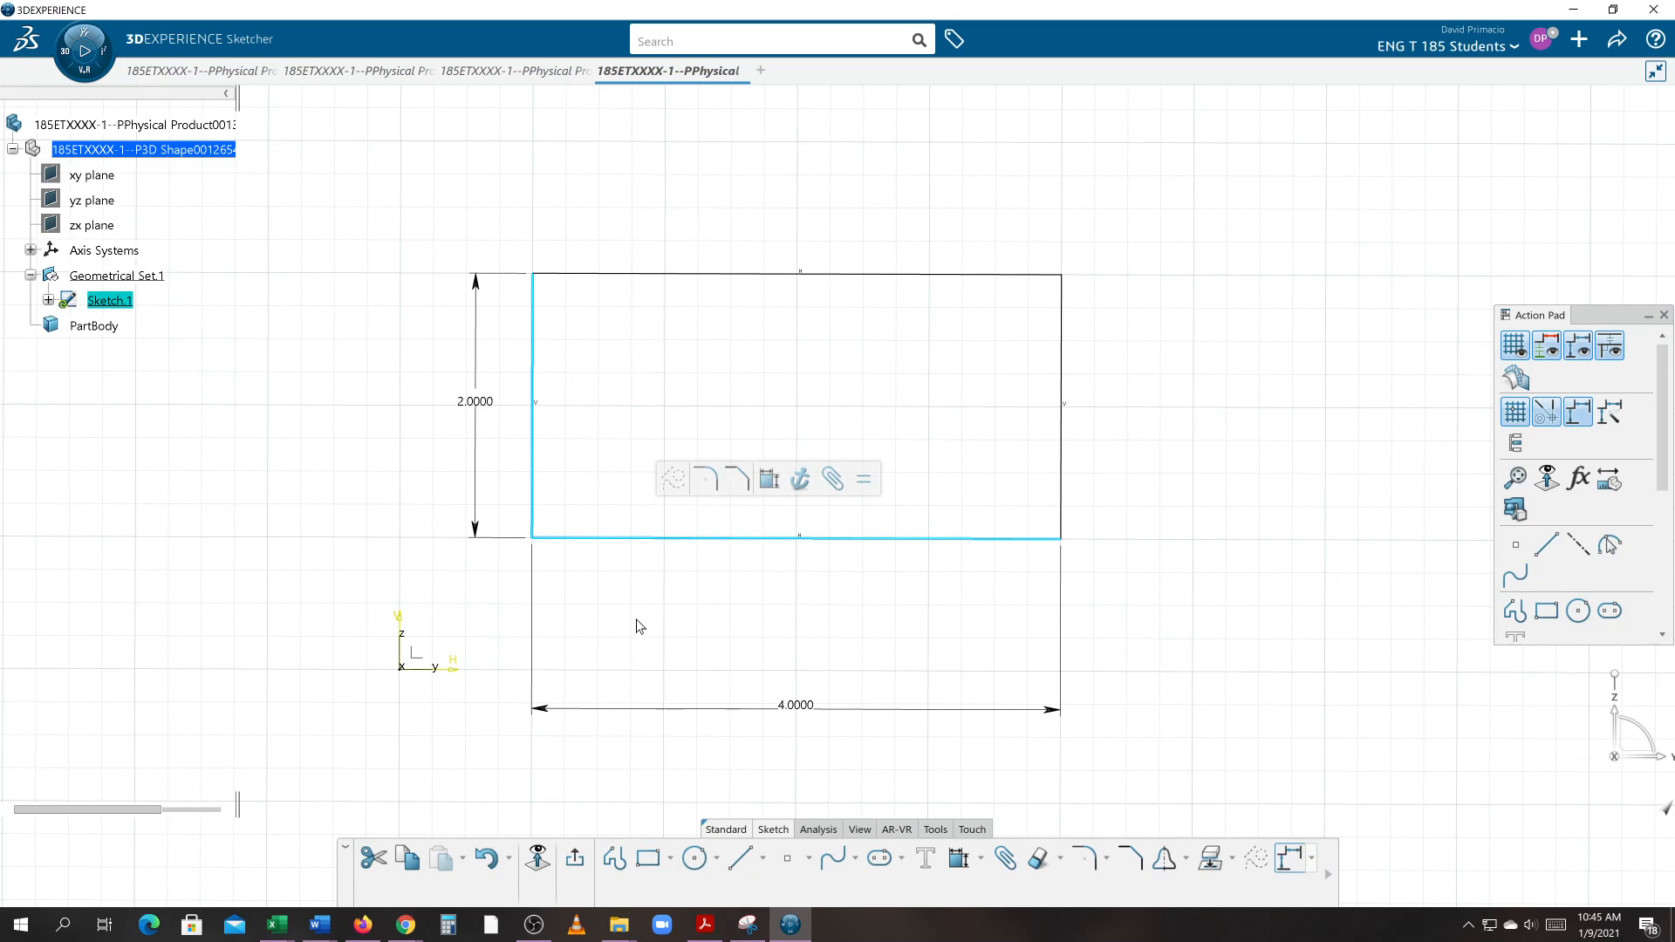
left_click(980, 859)
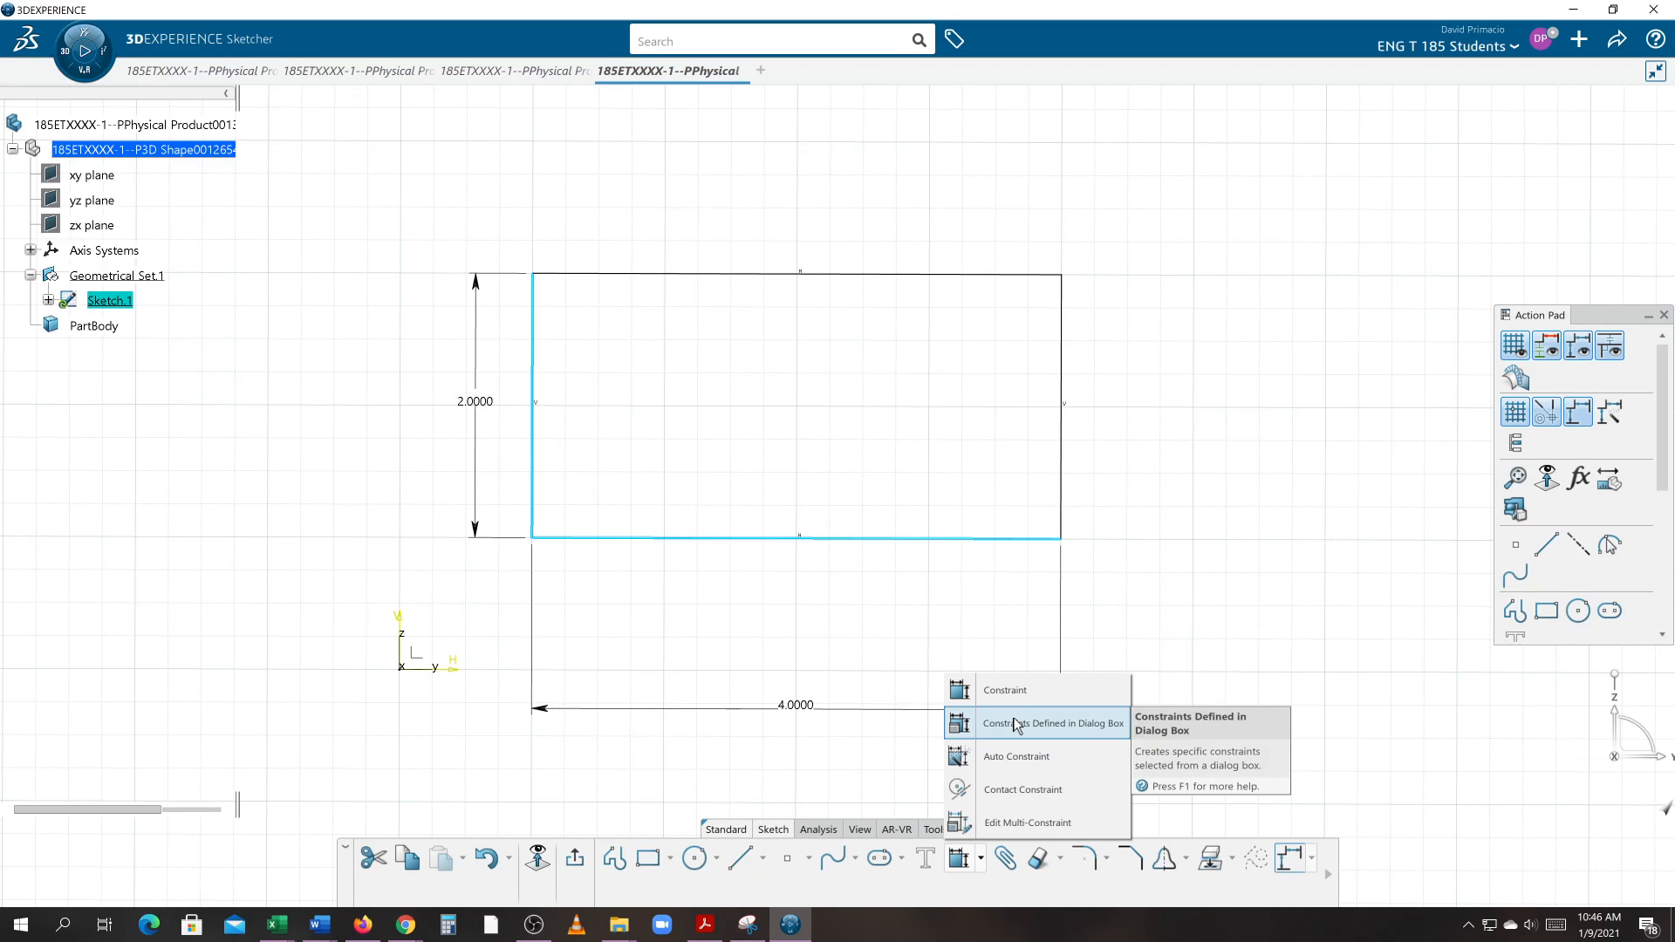
left_click(968, 725)
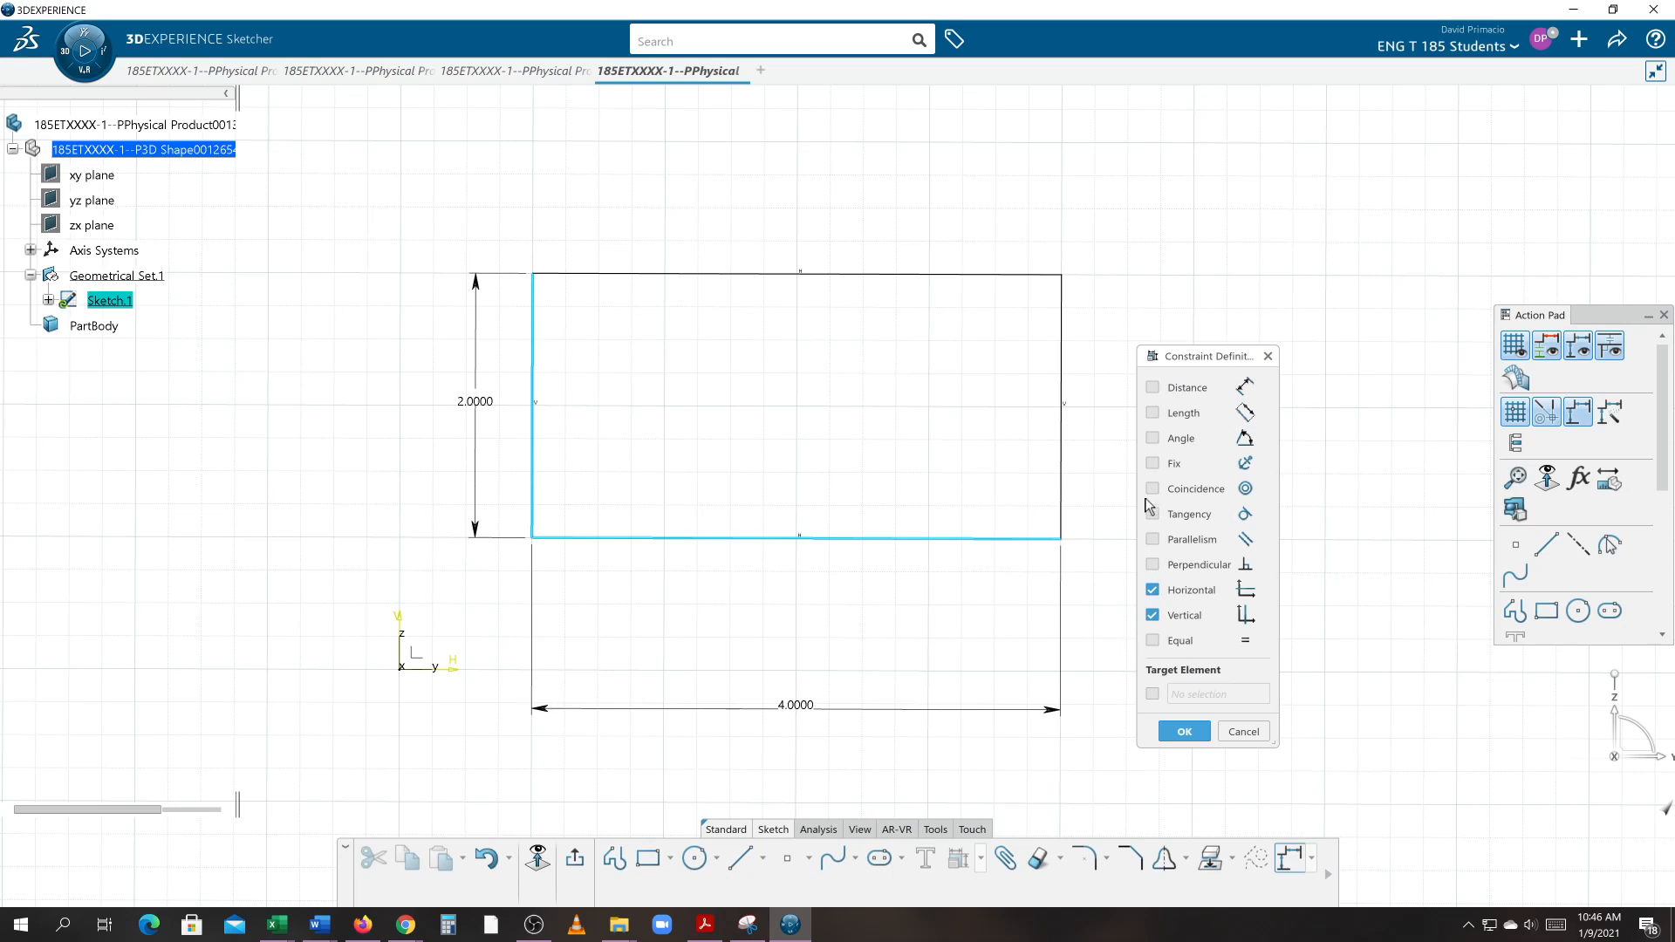
left_click(1151, 464)
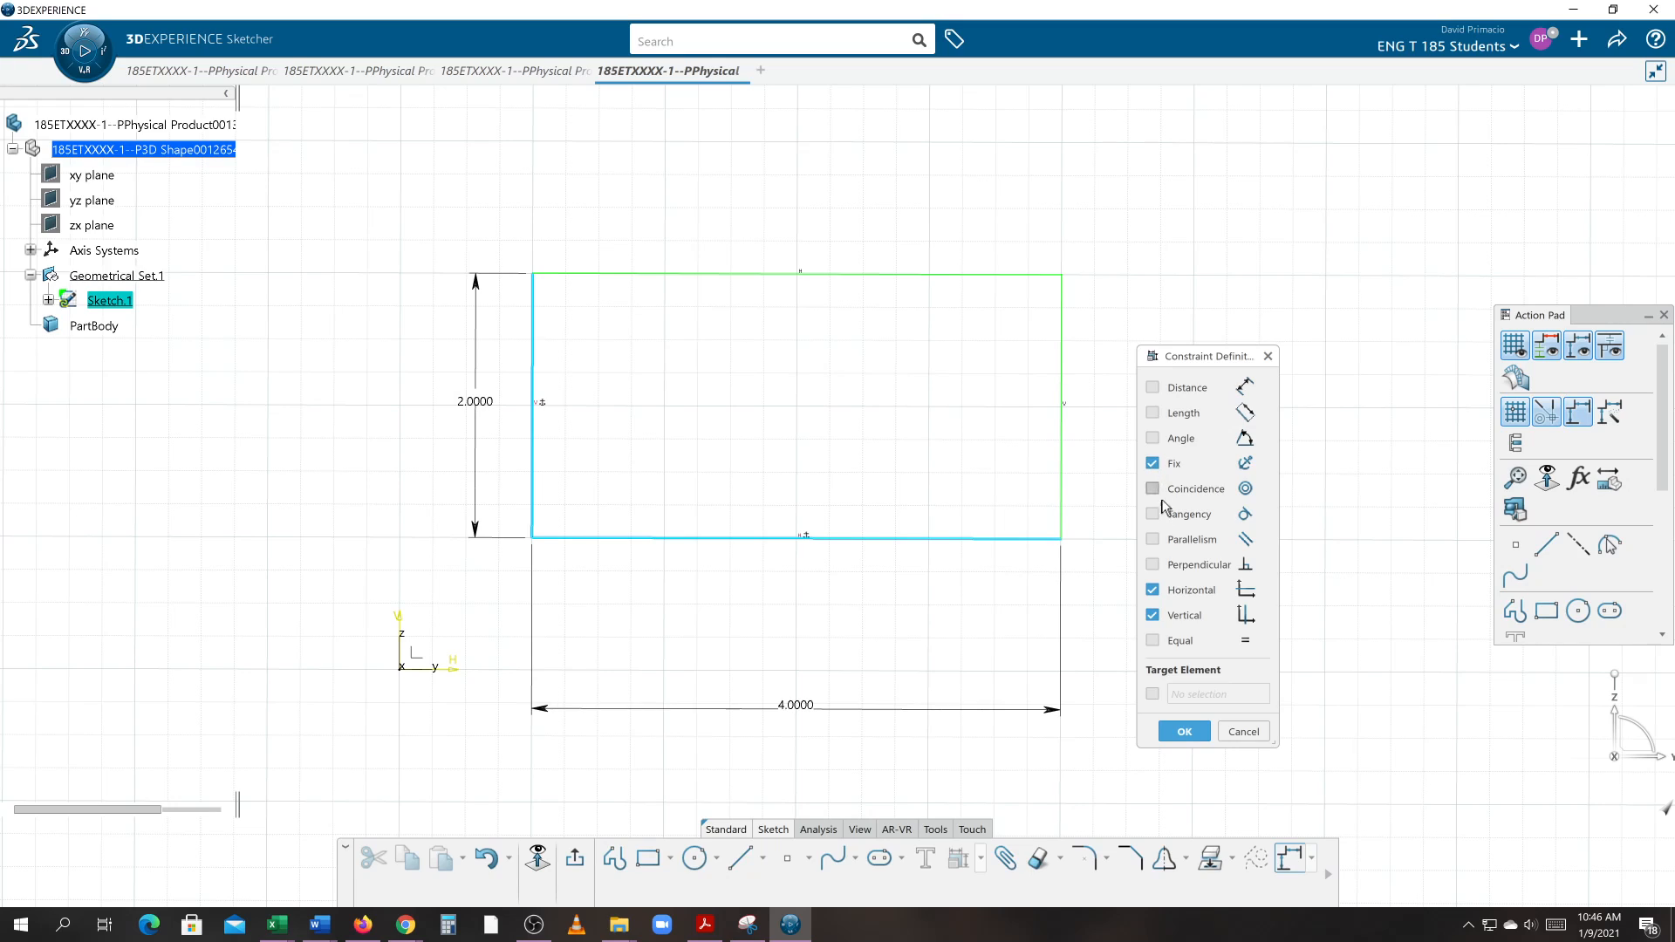
left_click(1152, 590)
left_click(1183, 732)
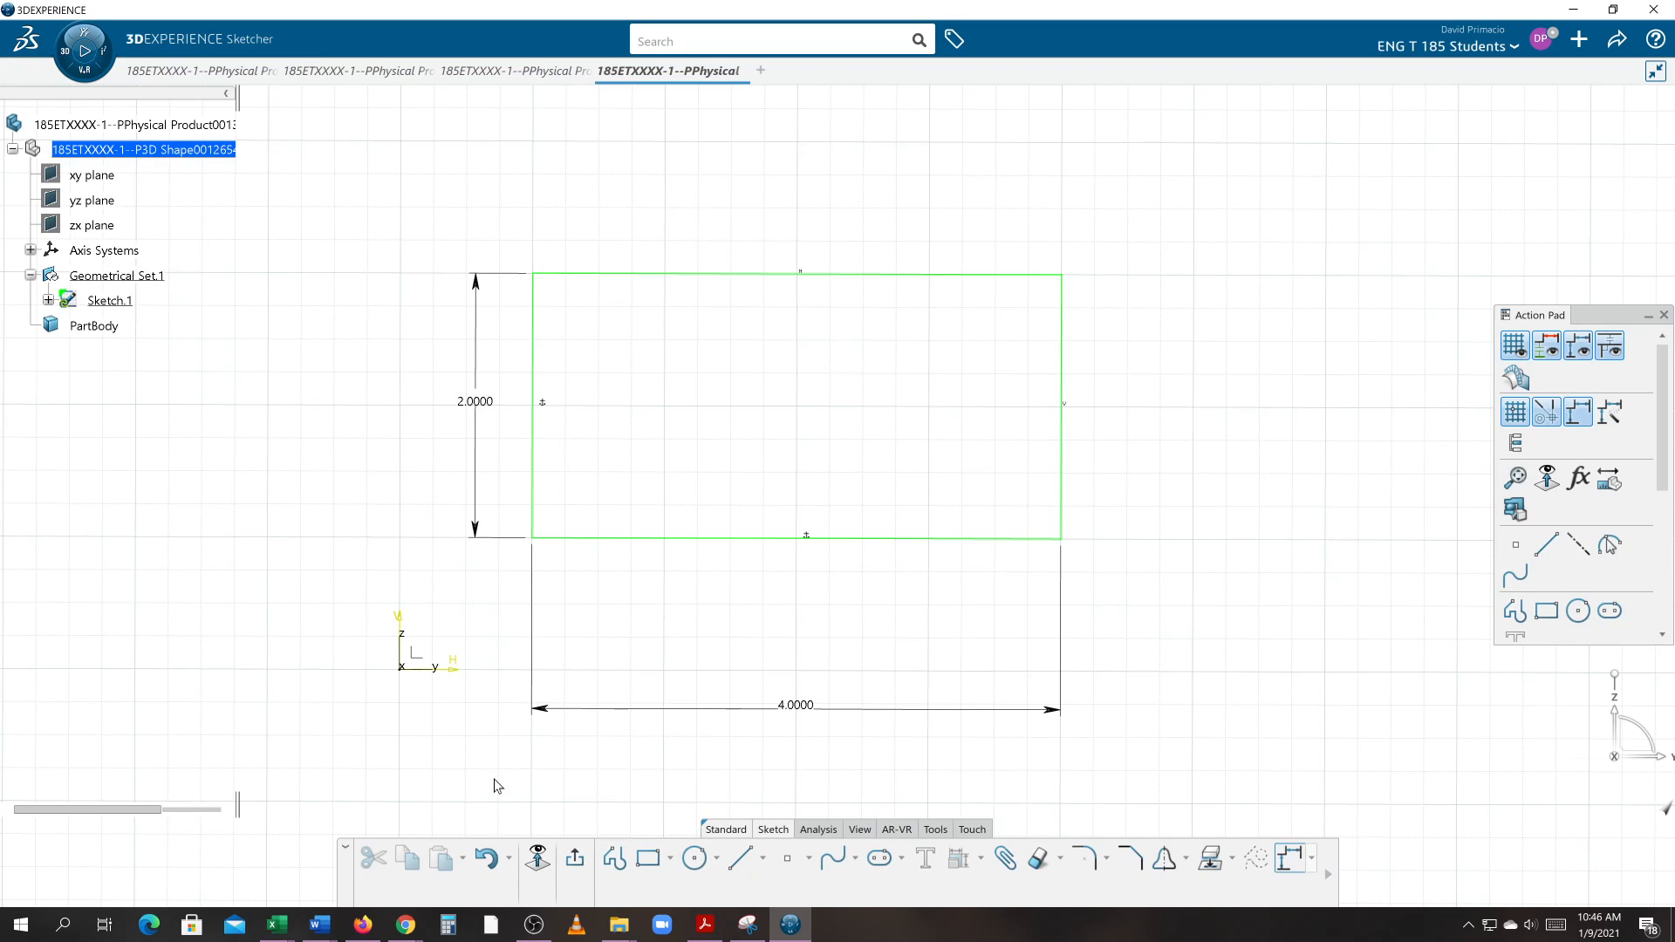
- Dimension the vertical distance between the rectangle's lower edge and the horizontal sketch axis
left_click(981, 858)
left_click(951, 687)
left_click(646, 538)
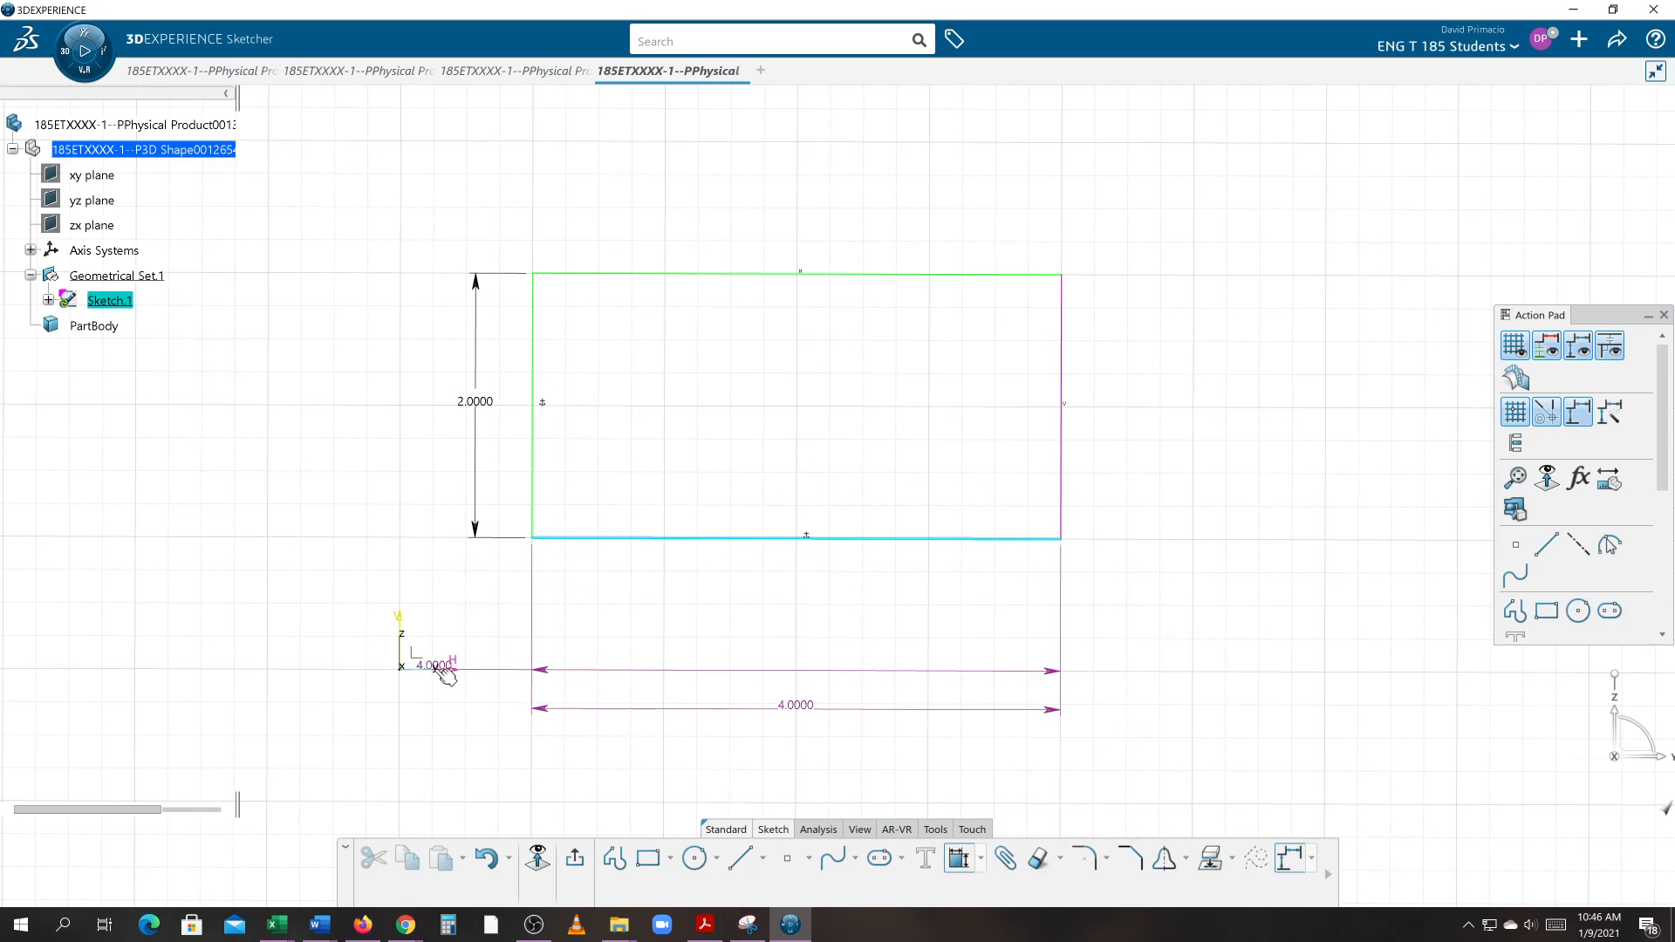
left_click(443, 668)
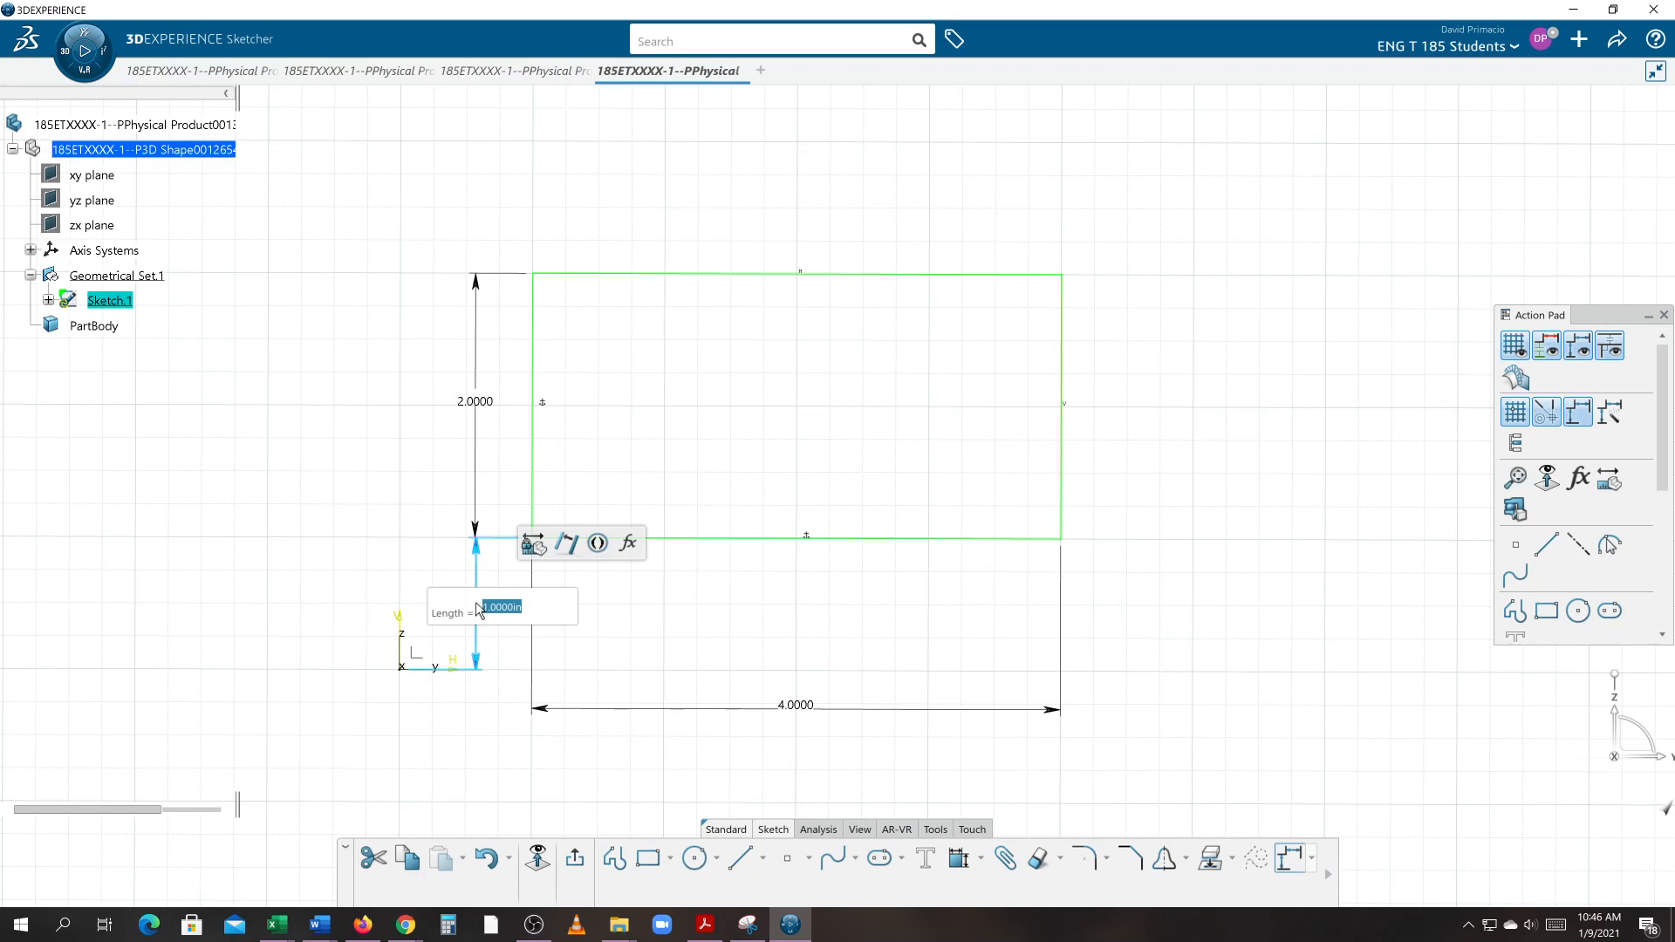
left_click(479, 608)
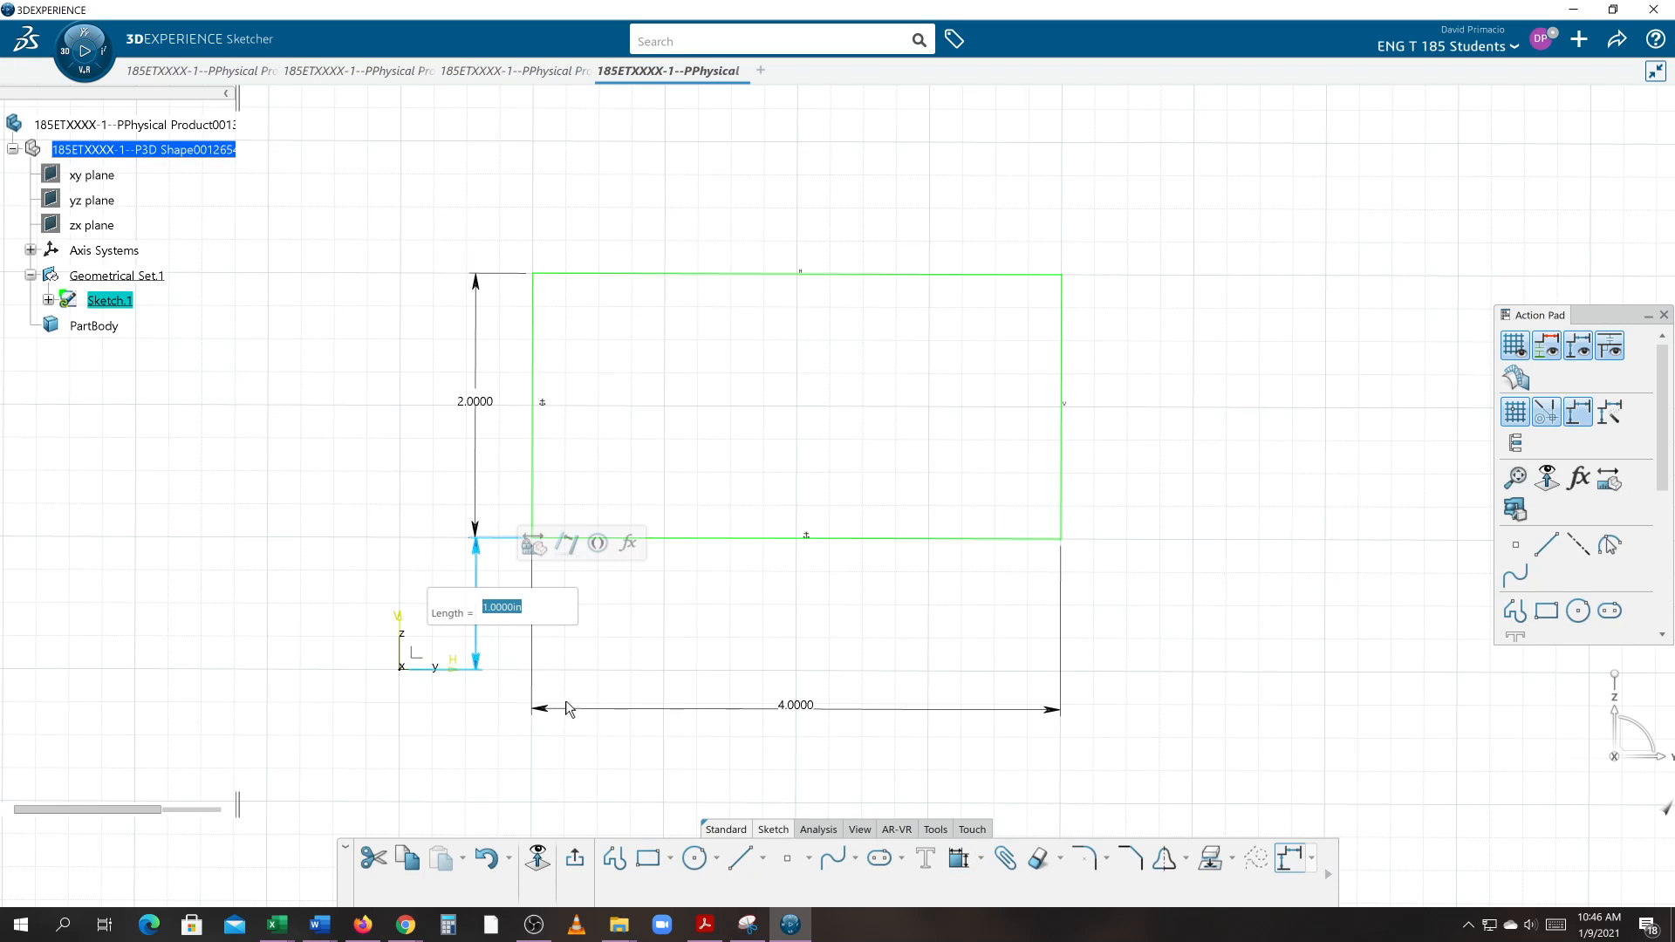
key("Return")
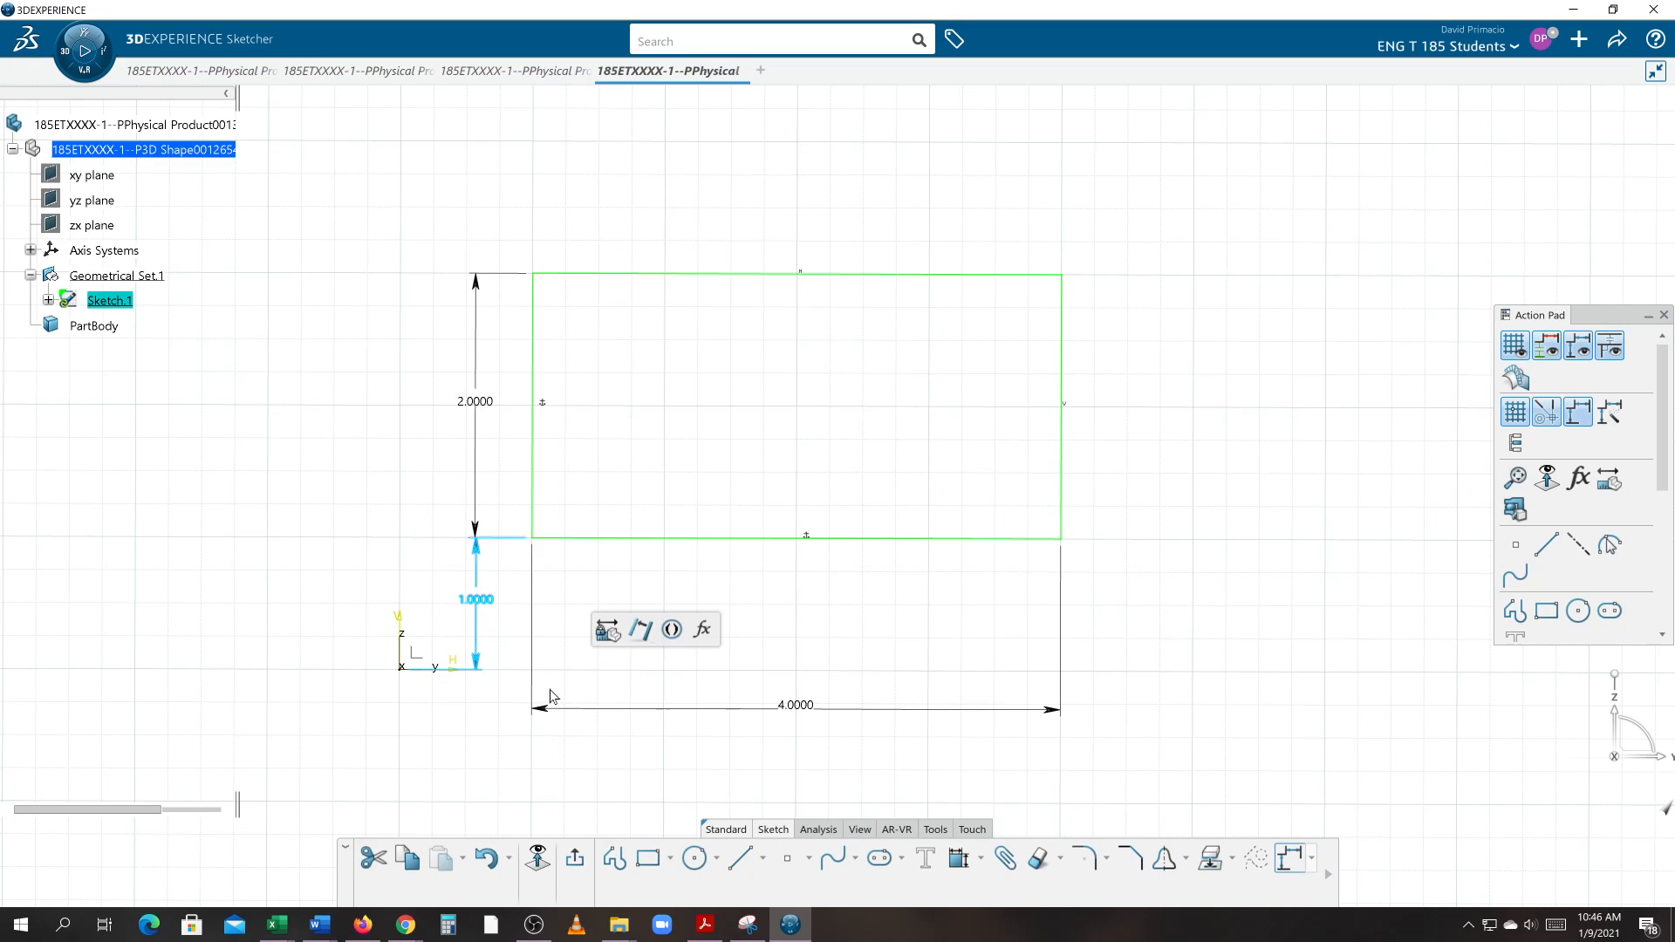
- Convert the dimension between the lower edge and the horizontal axis to a reference dimension
double_click(485, 611)
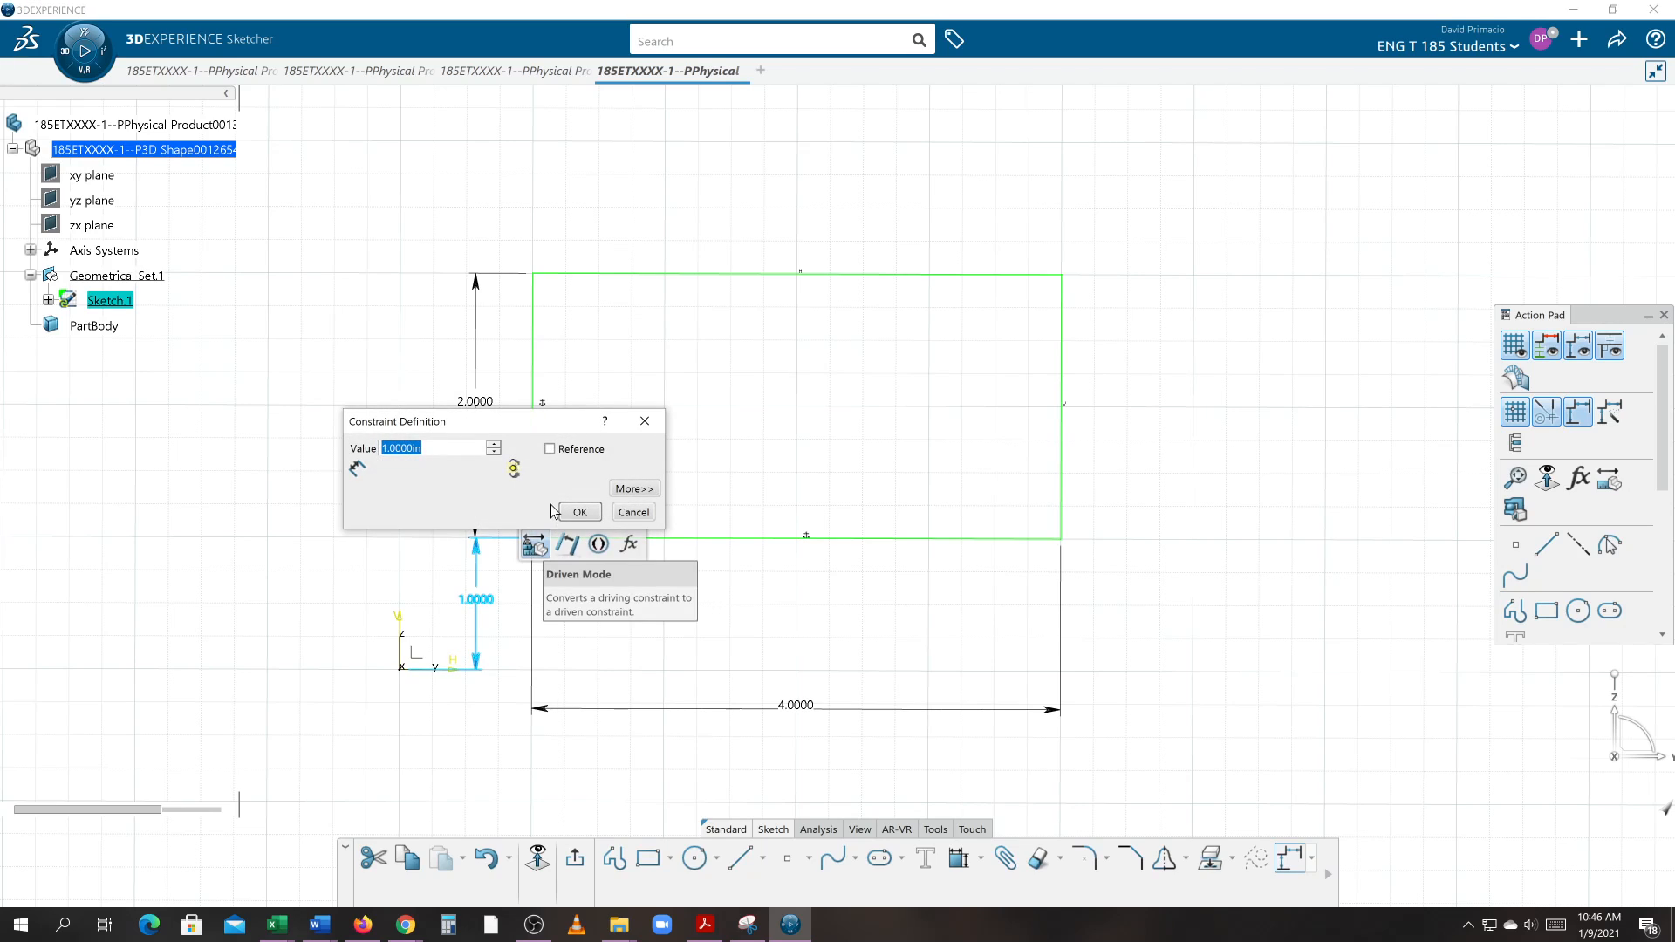
left_click(548, 449)
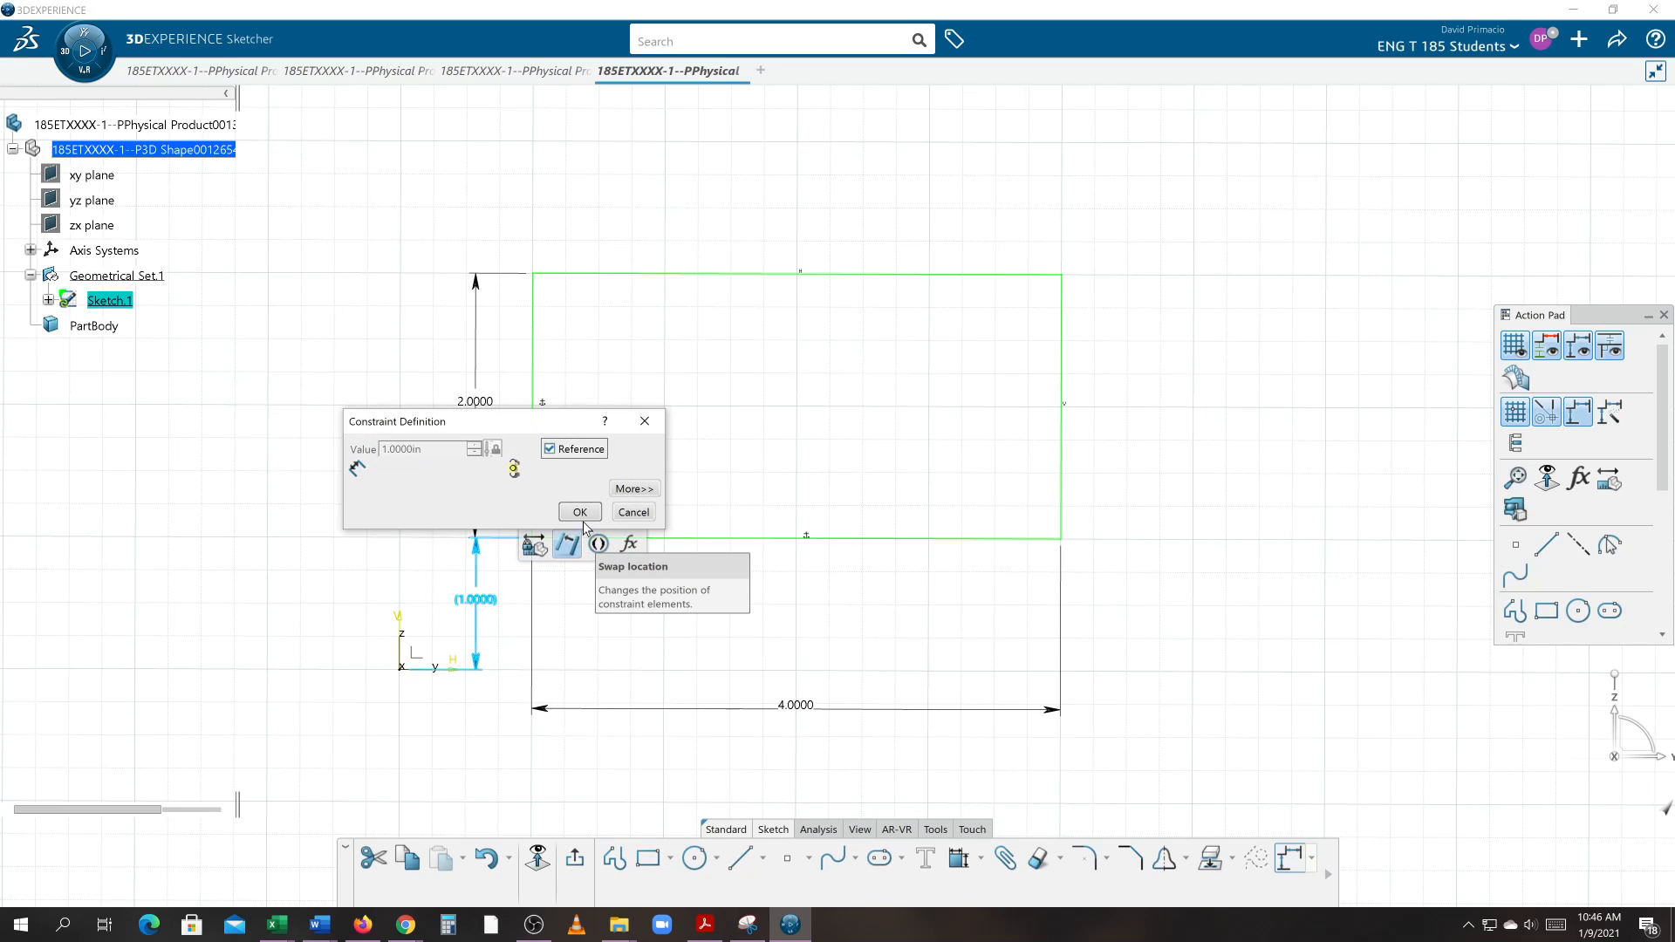
left_click(579, 512)
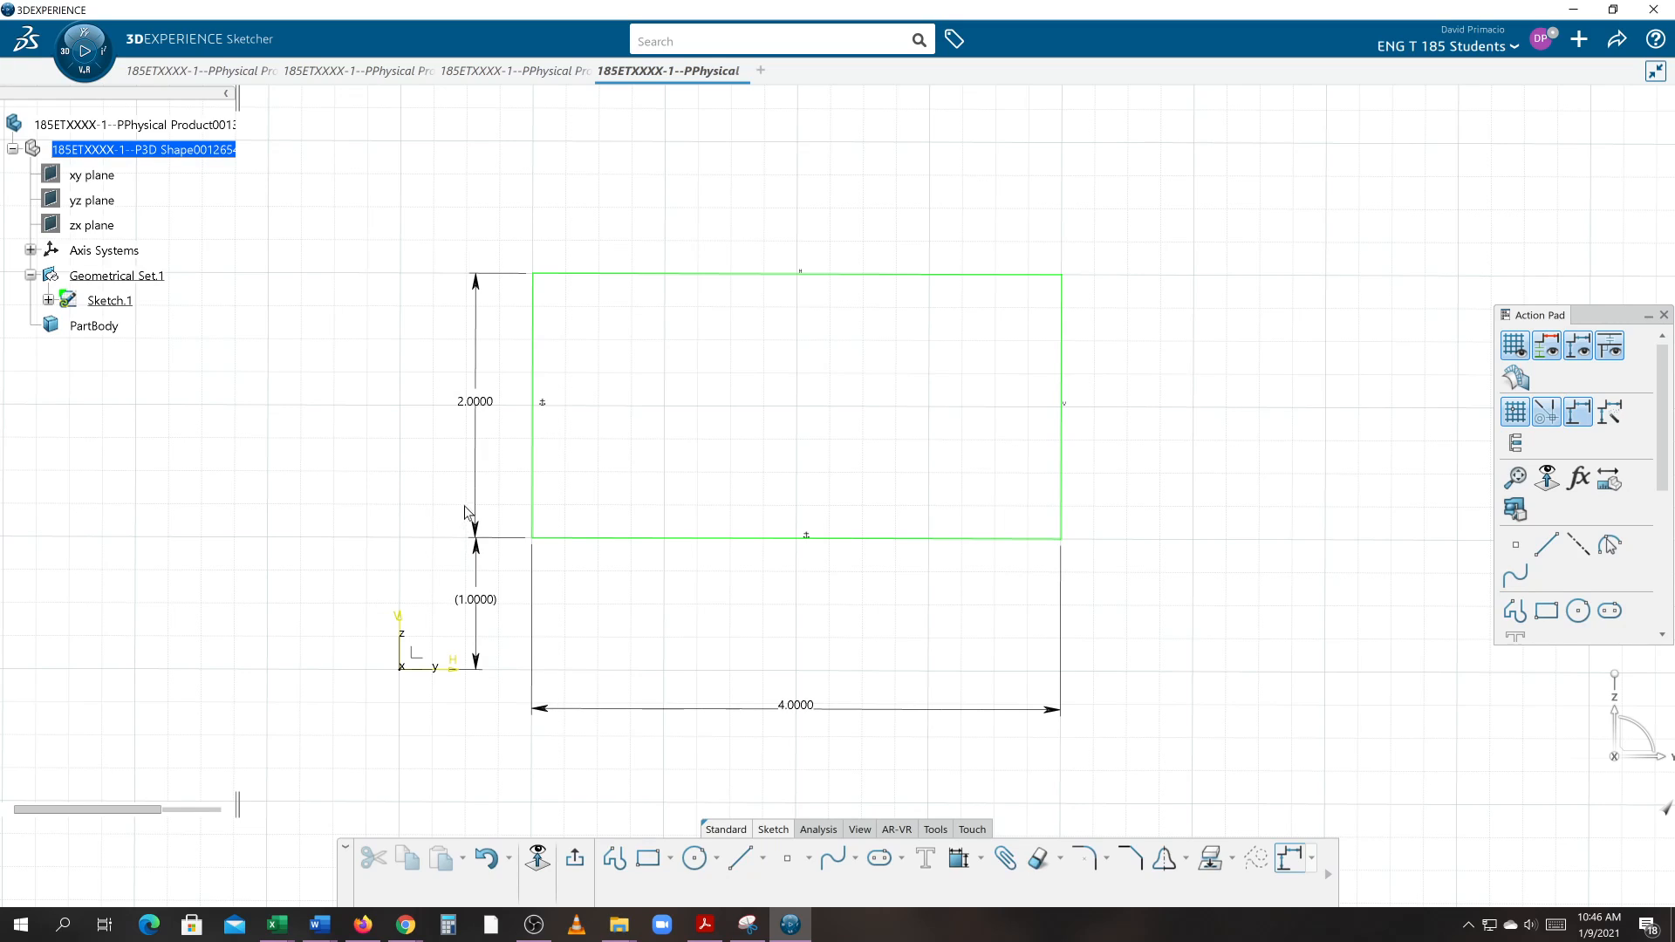
- Reposition the rectangle's height dimension slightly outward and line up the vertical reference dimension beneath it
left_click_drag(478, 505, 476, 508)
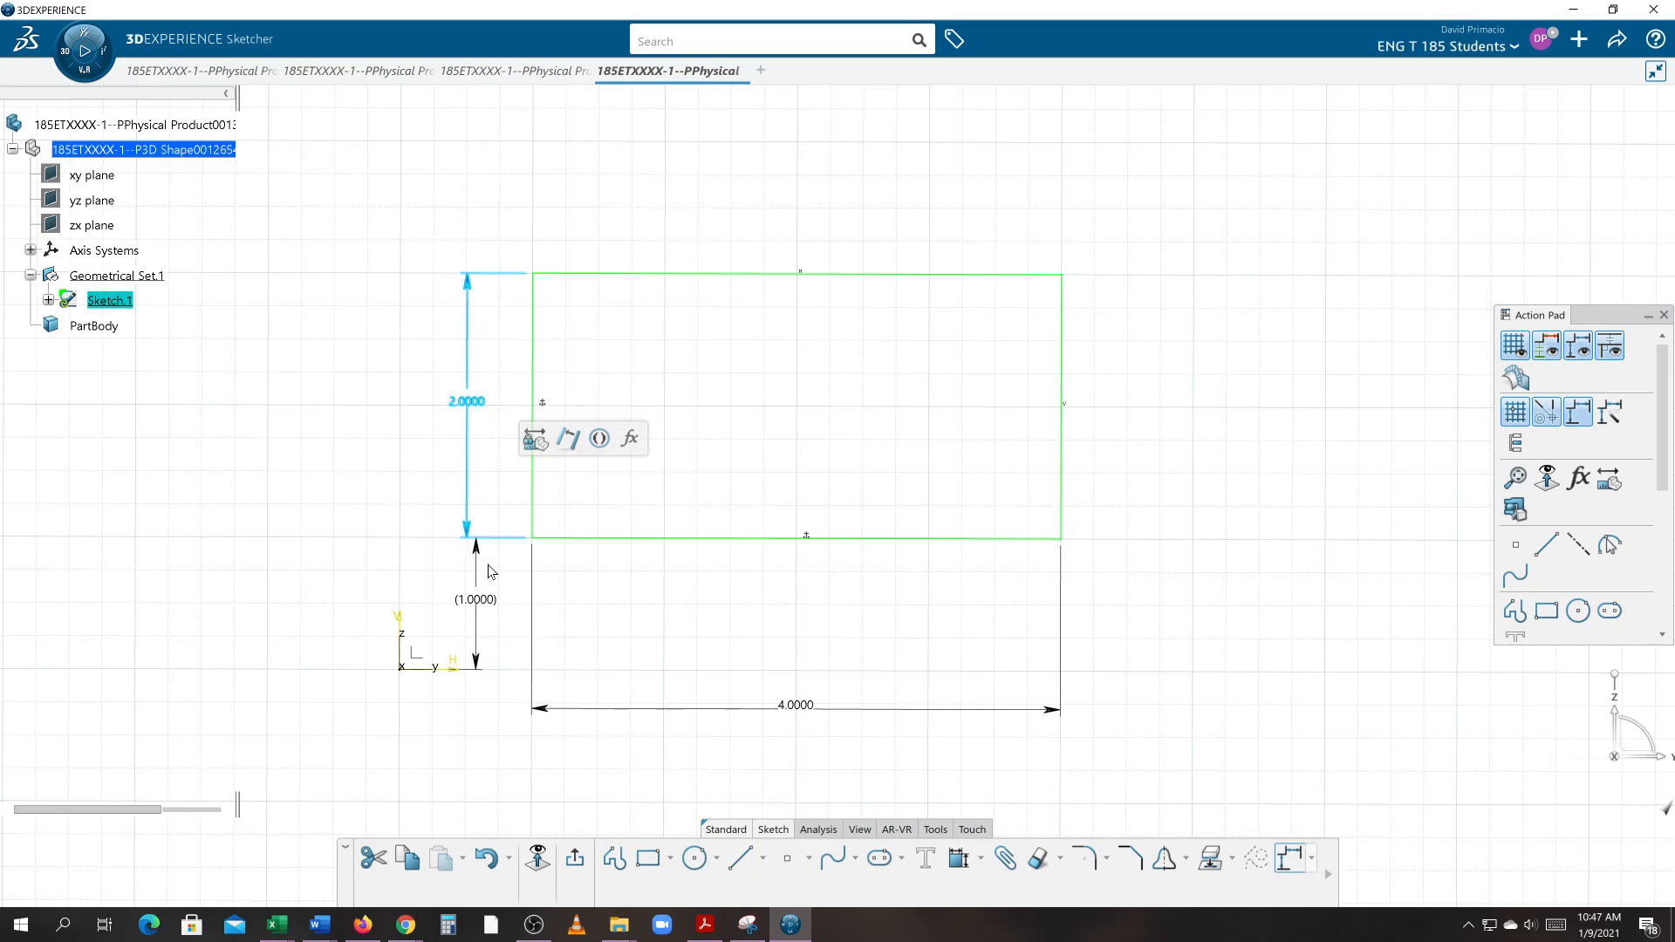
left_click_drag(477, 574, 474, 569)
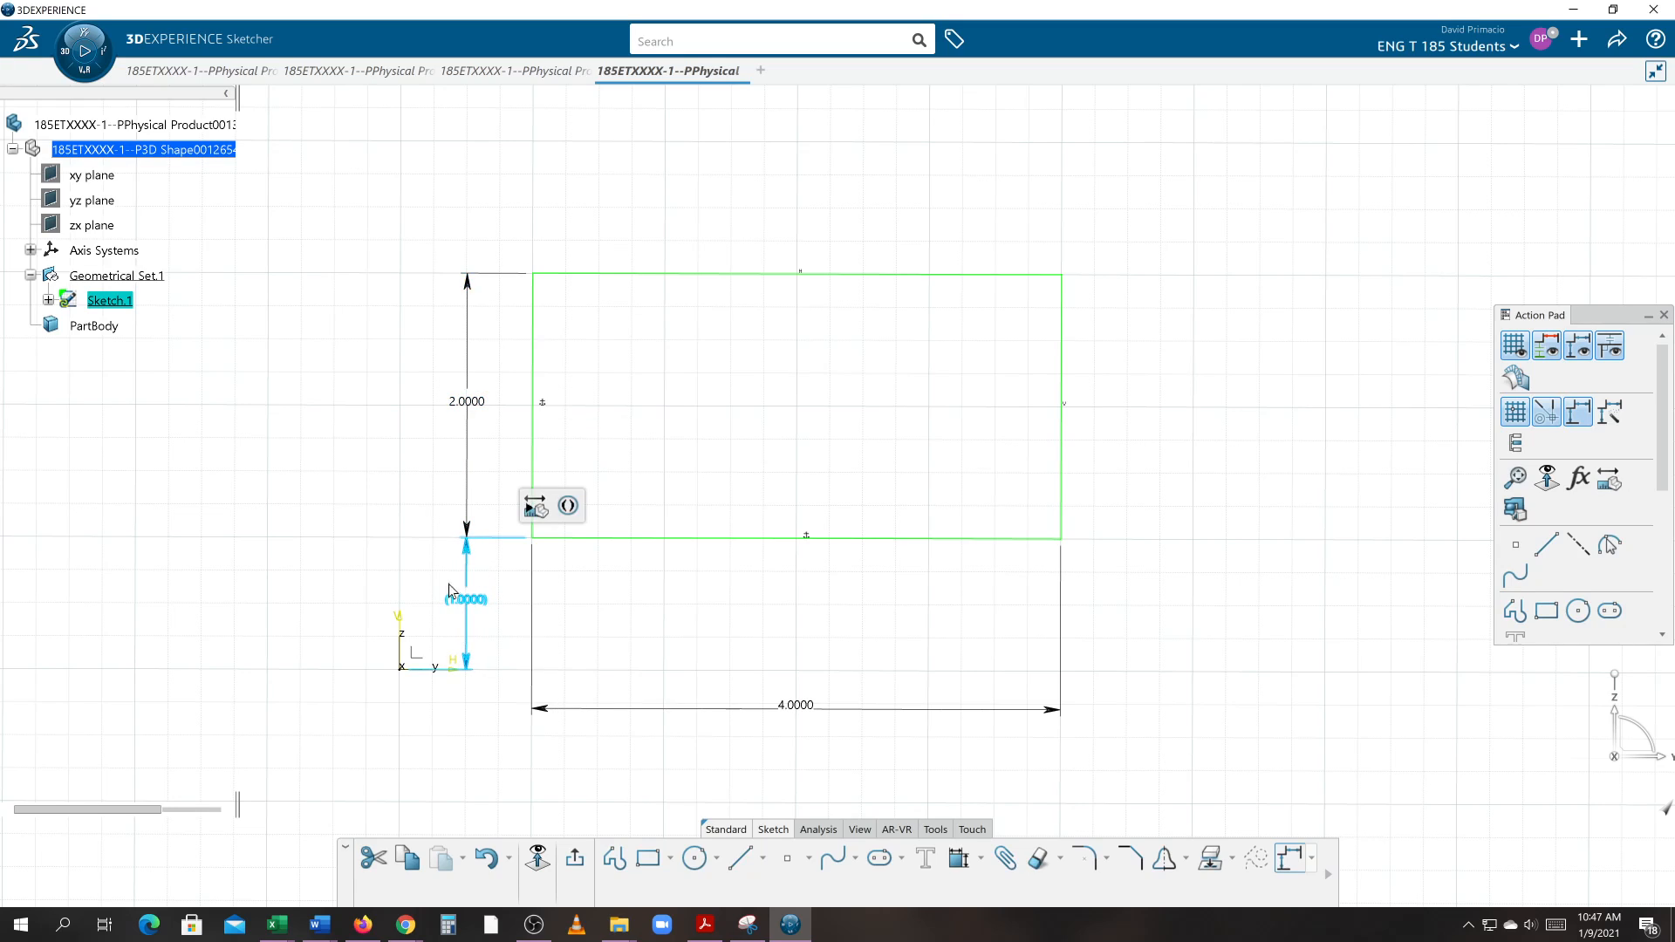
left_click(419, 615)
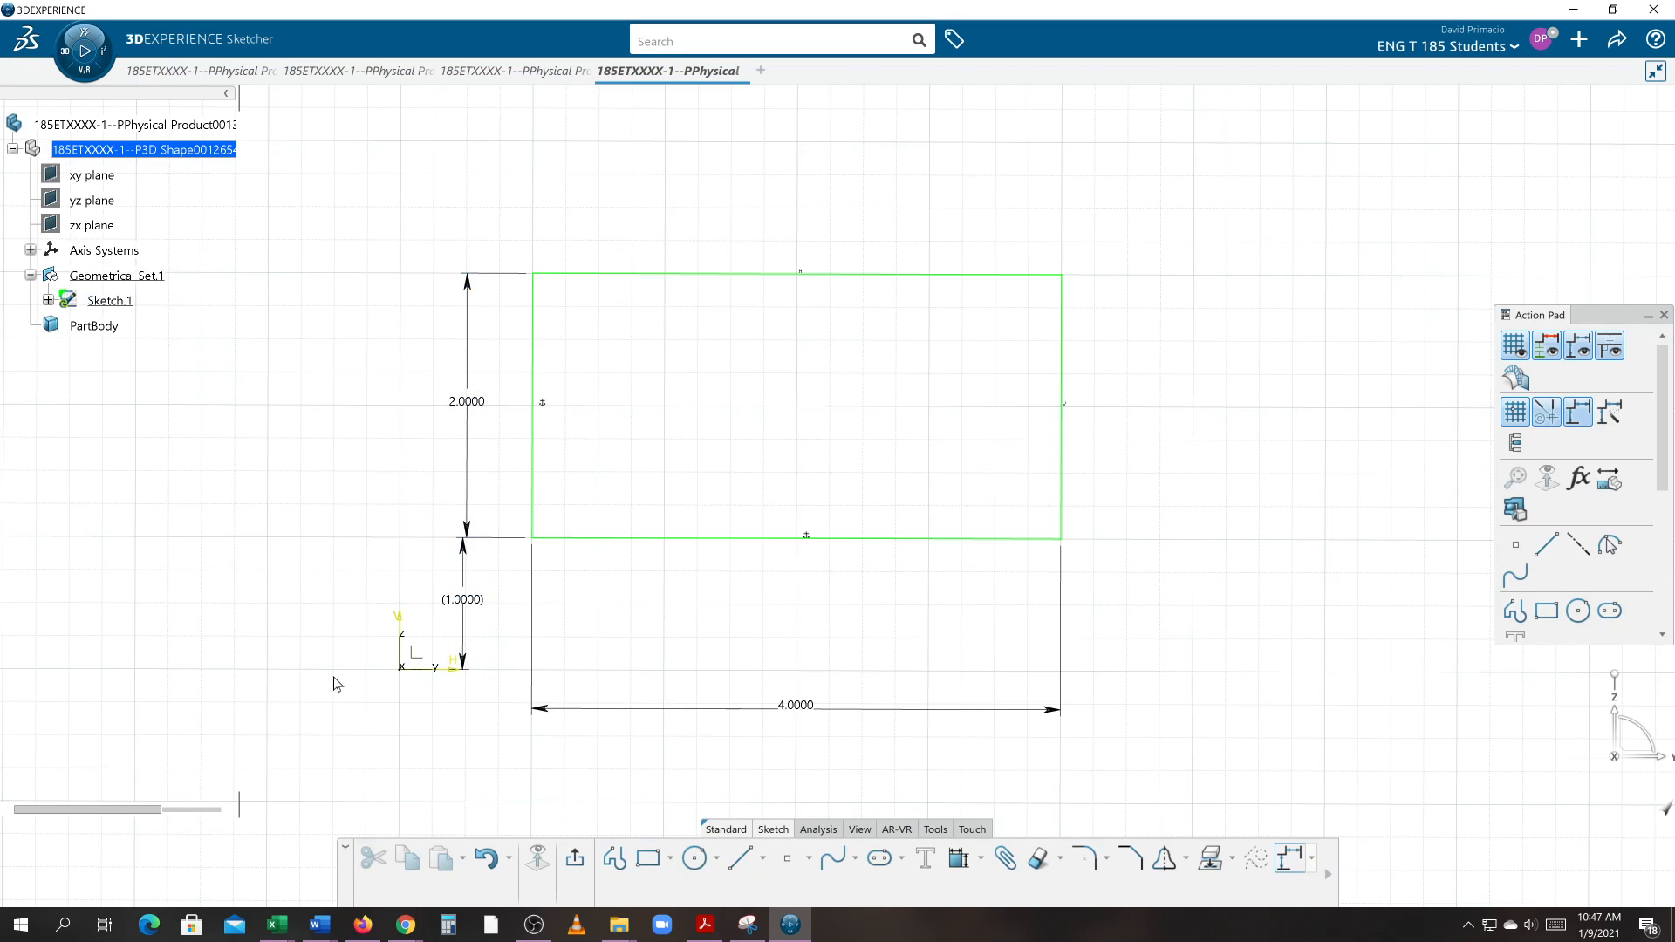
left_click(473, 579)
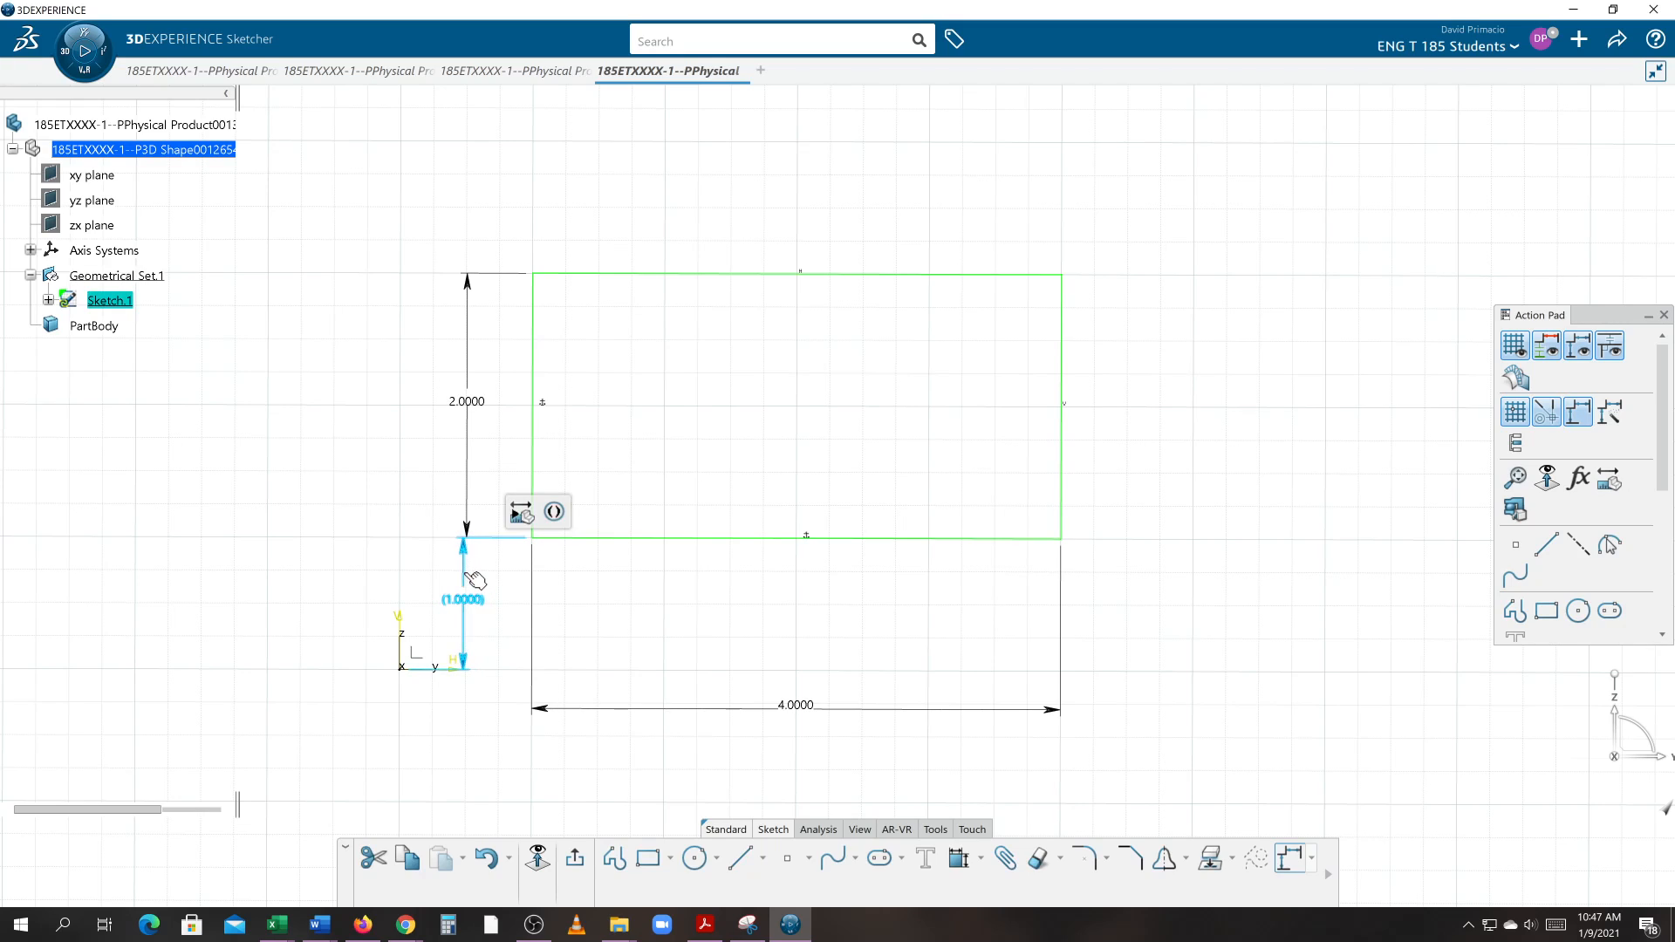
left_click_drag(474, 578, 477, 579)
left_click(308, 574)
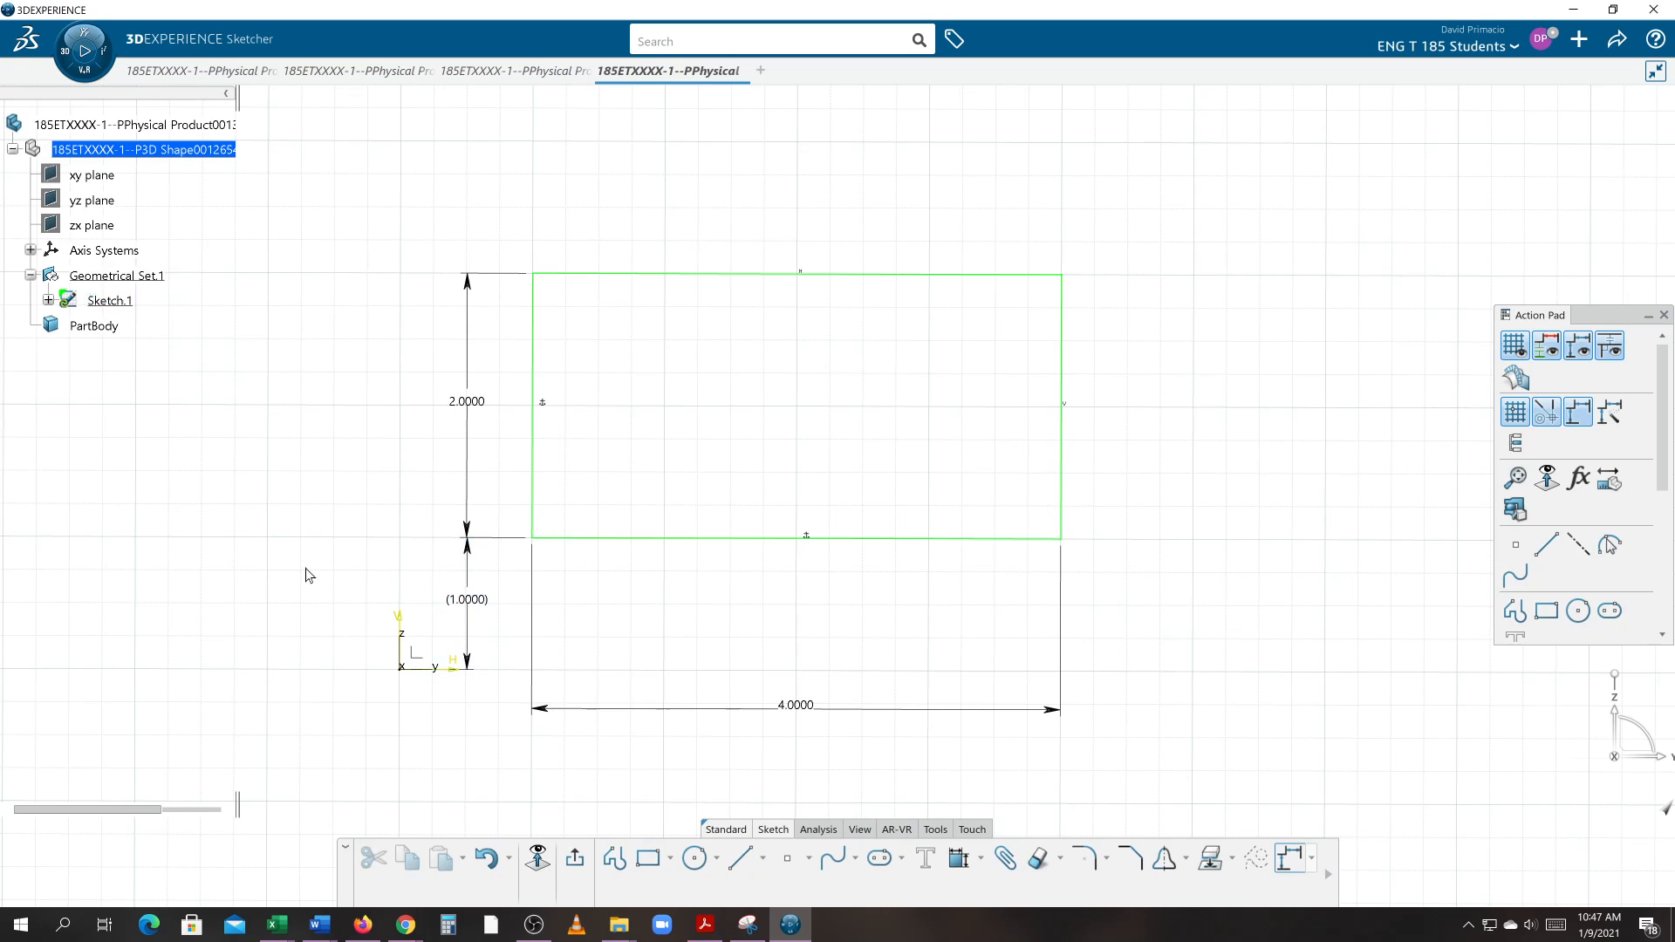
- Dimension the horizontal distance between the rectangle's left edge and the vertical sketch axis, and line it up with the width dimension
mouse_move(417, 697)
middle_mouse_down()
mouse_move(423, 628)
mouse_move(389, 632)
middle_mouse_up()
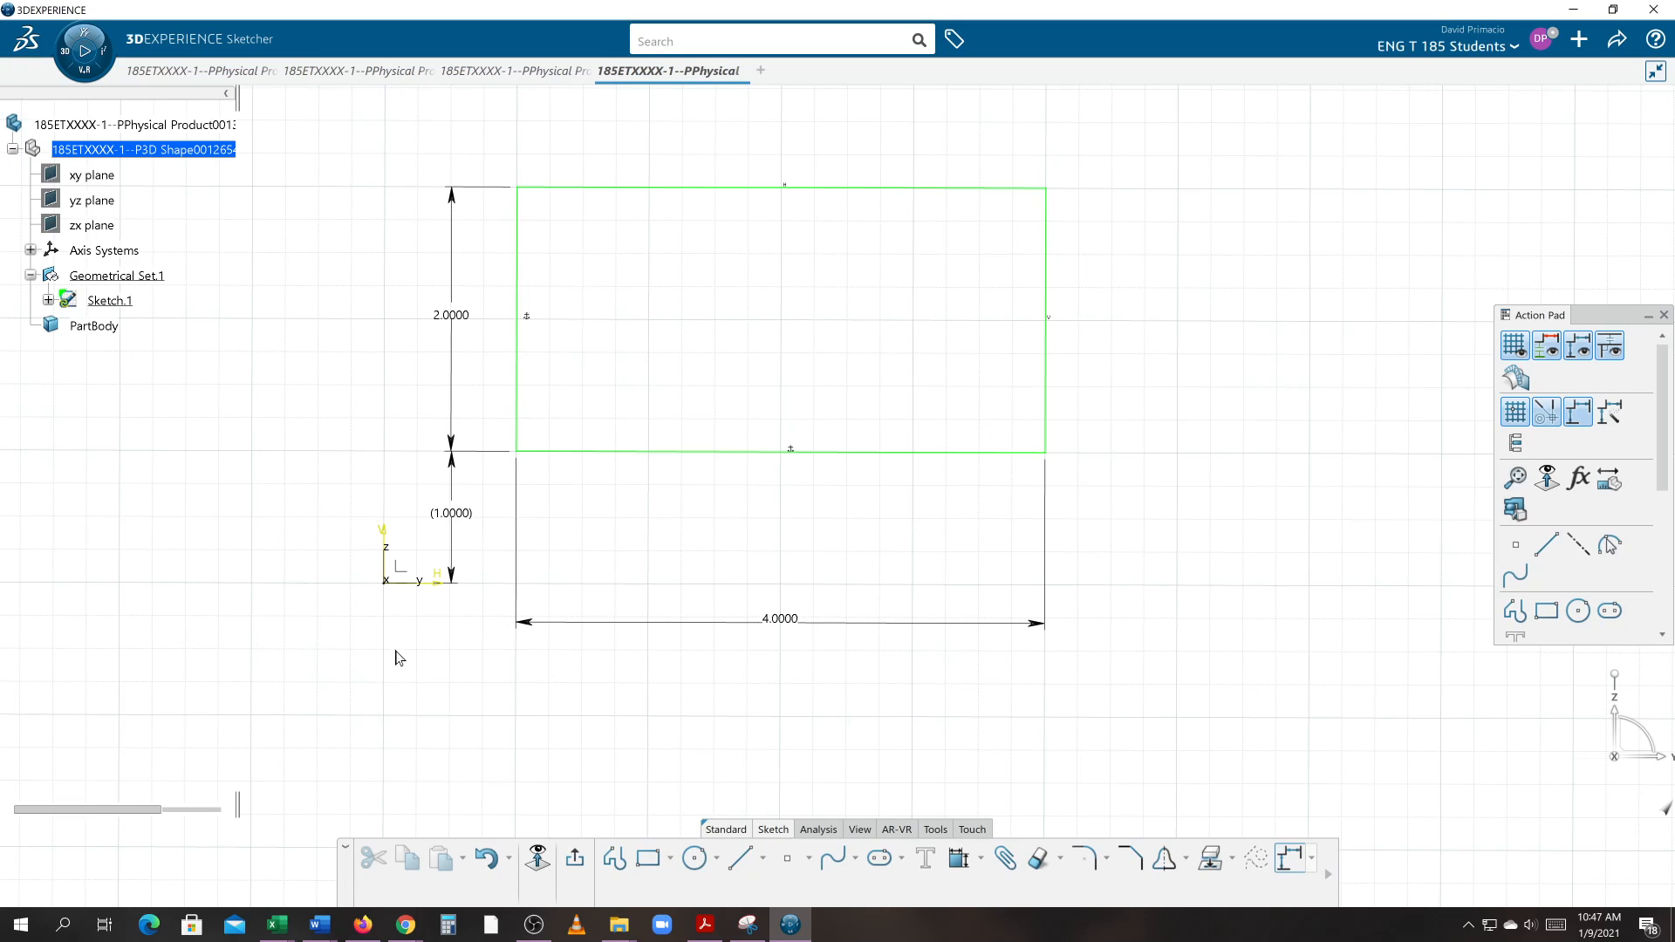
left_click(960, 858)
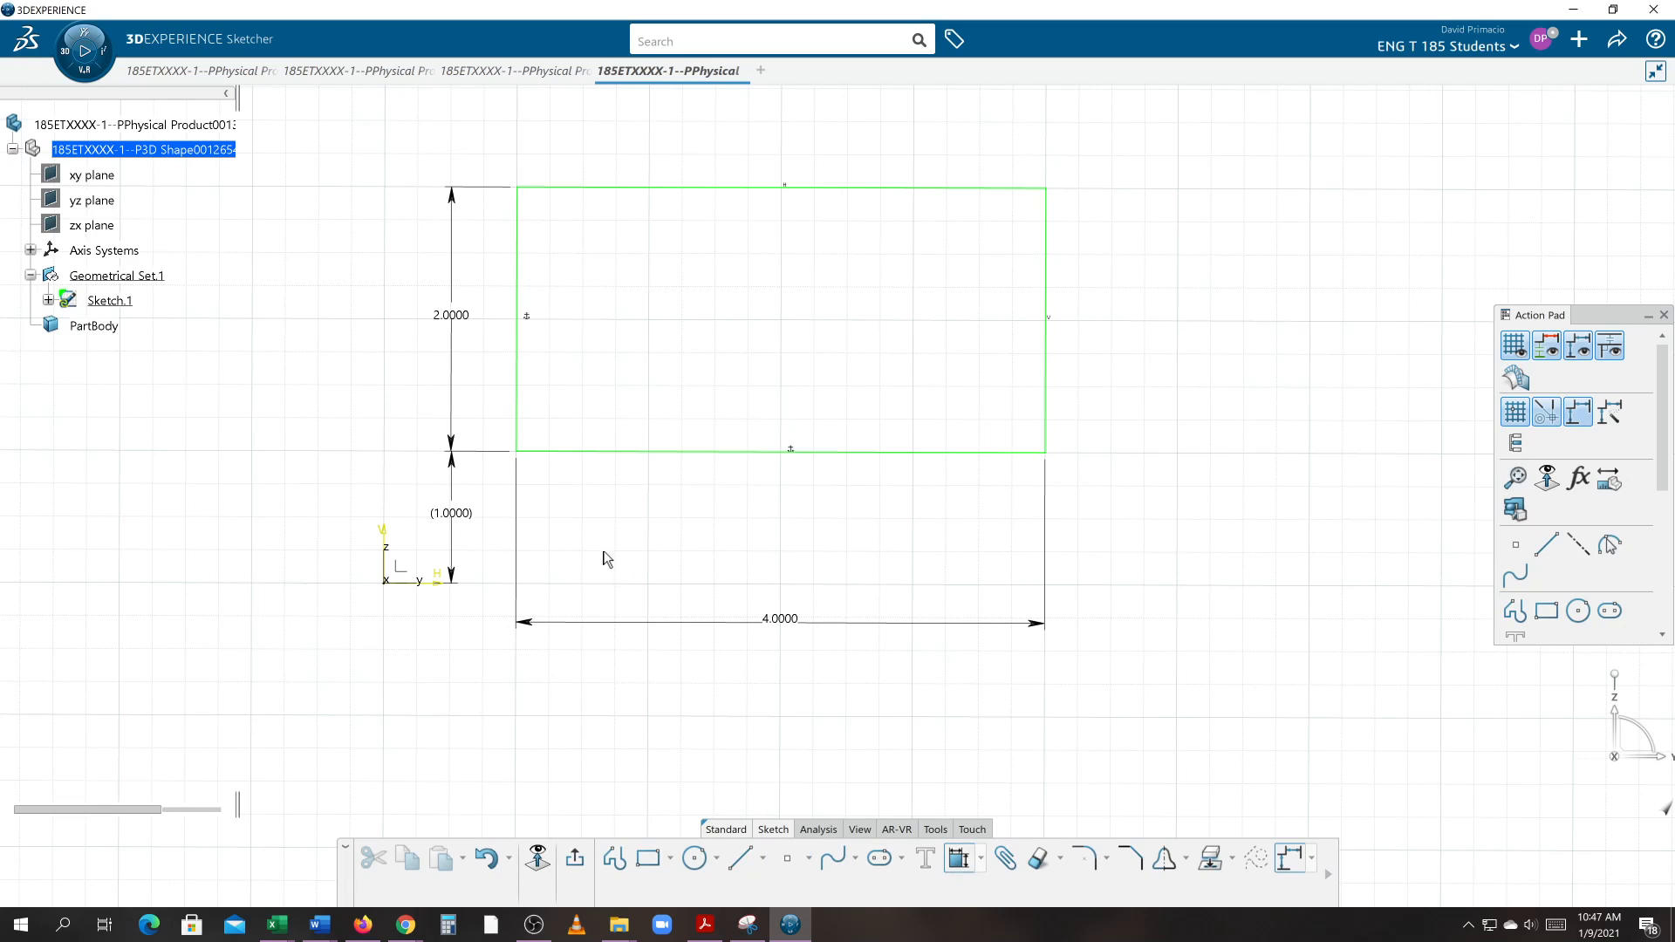
left_click(519, 436)
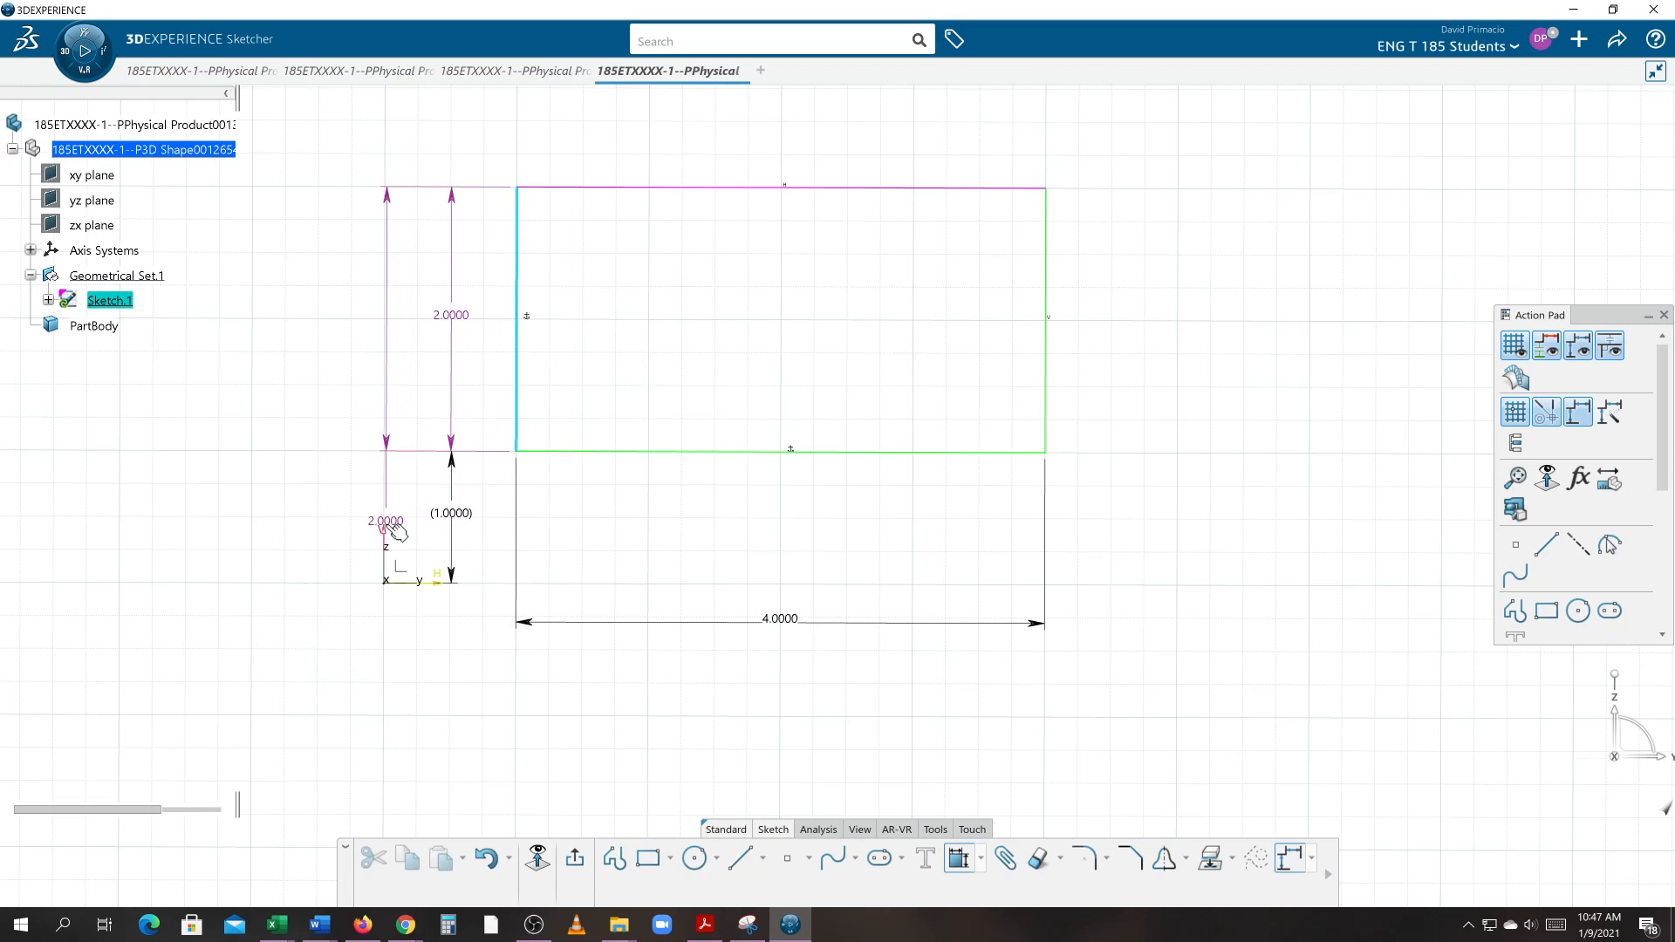
left_click(384, 527)
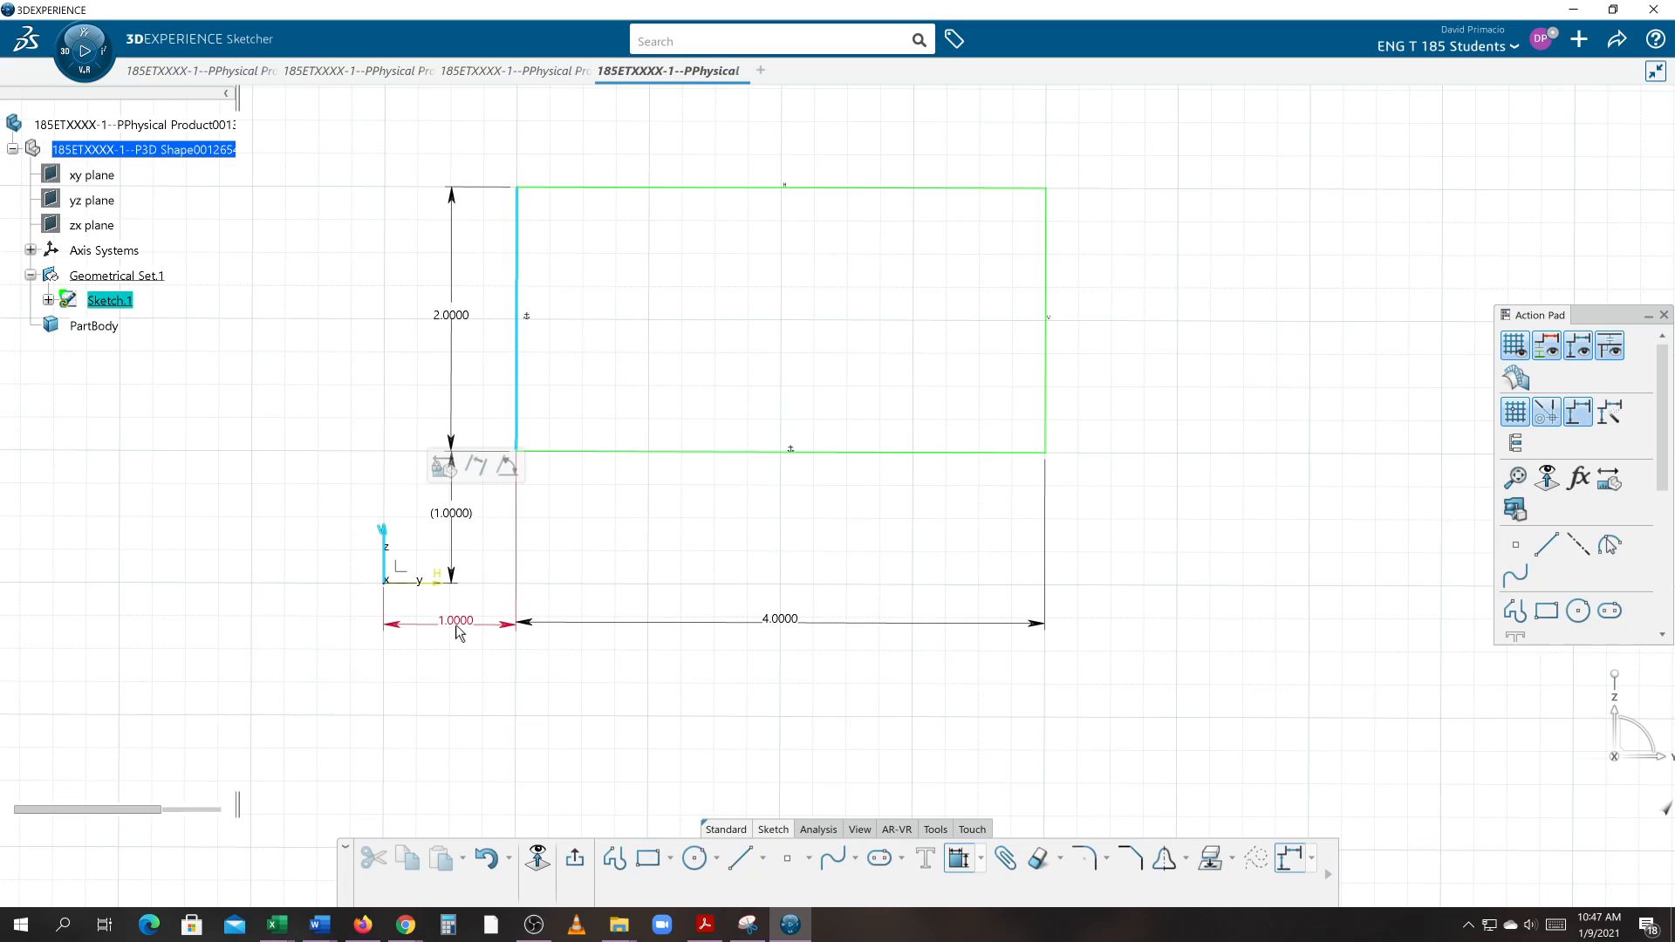
left_click(460, 622)
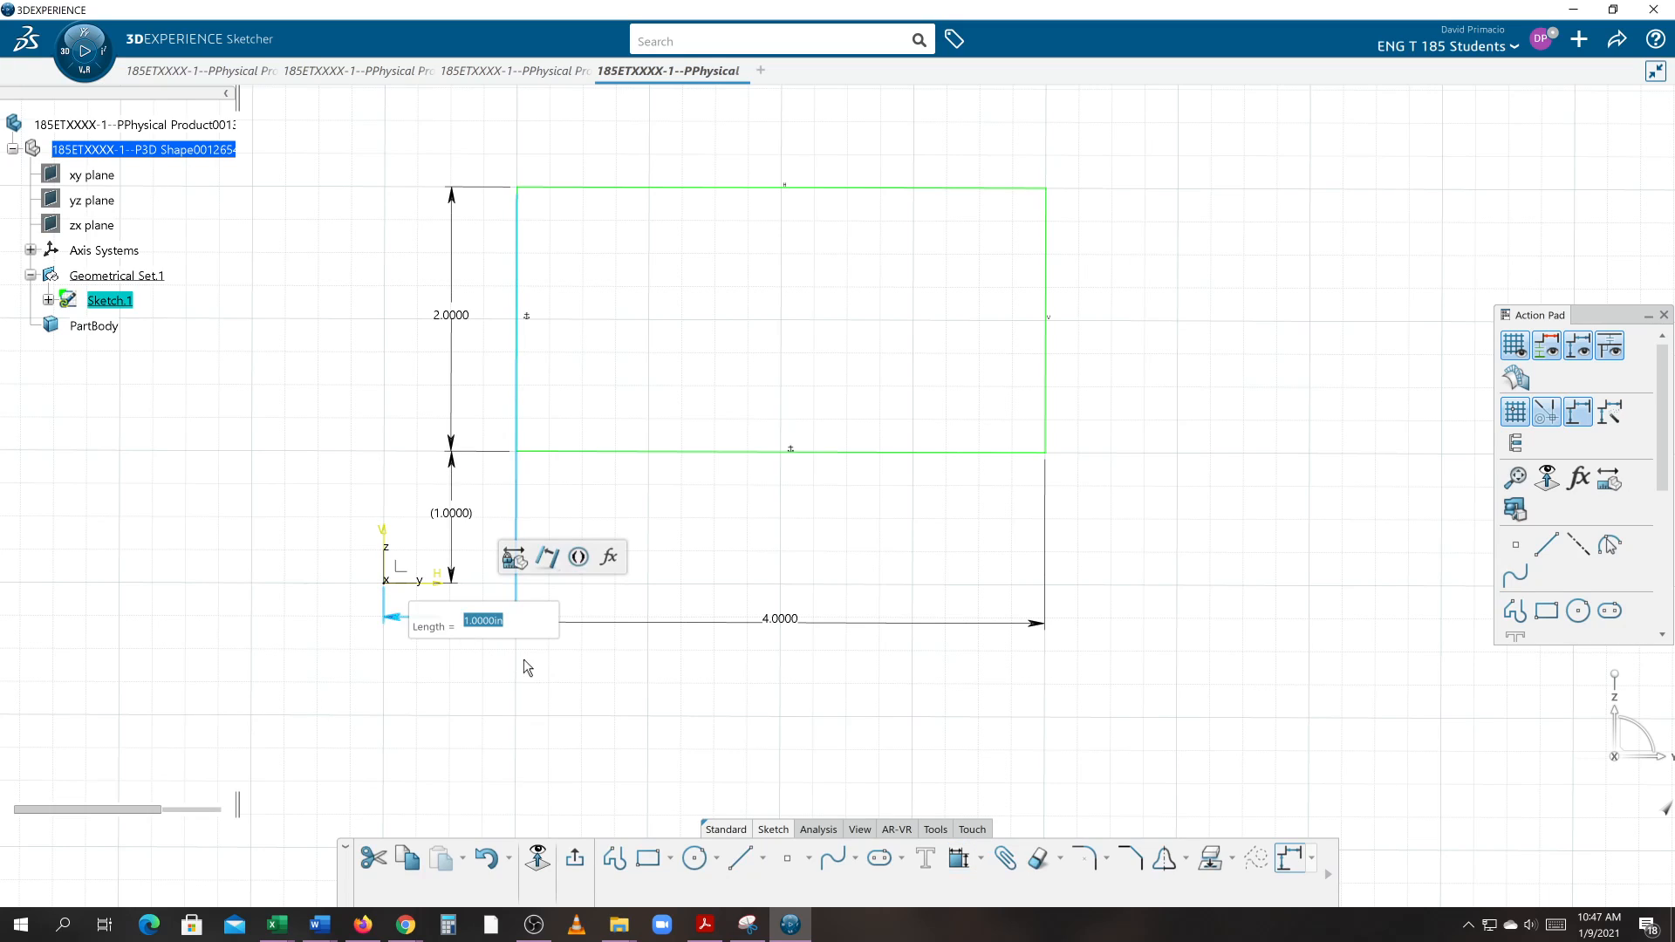
left_click(662, 673)
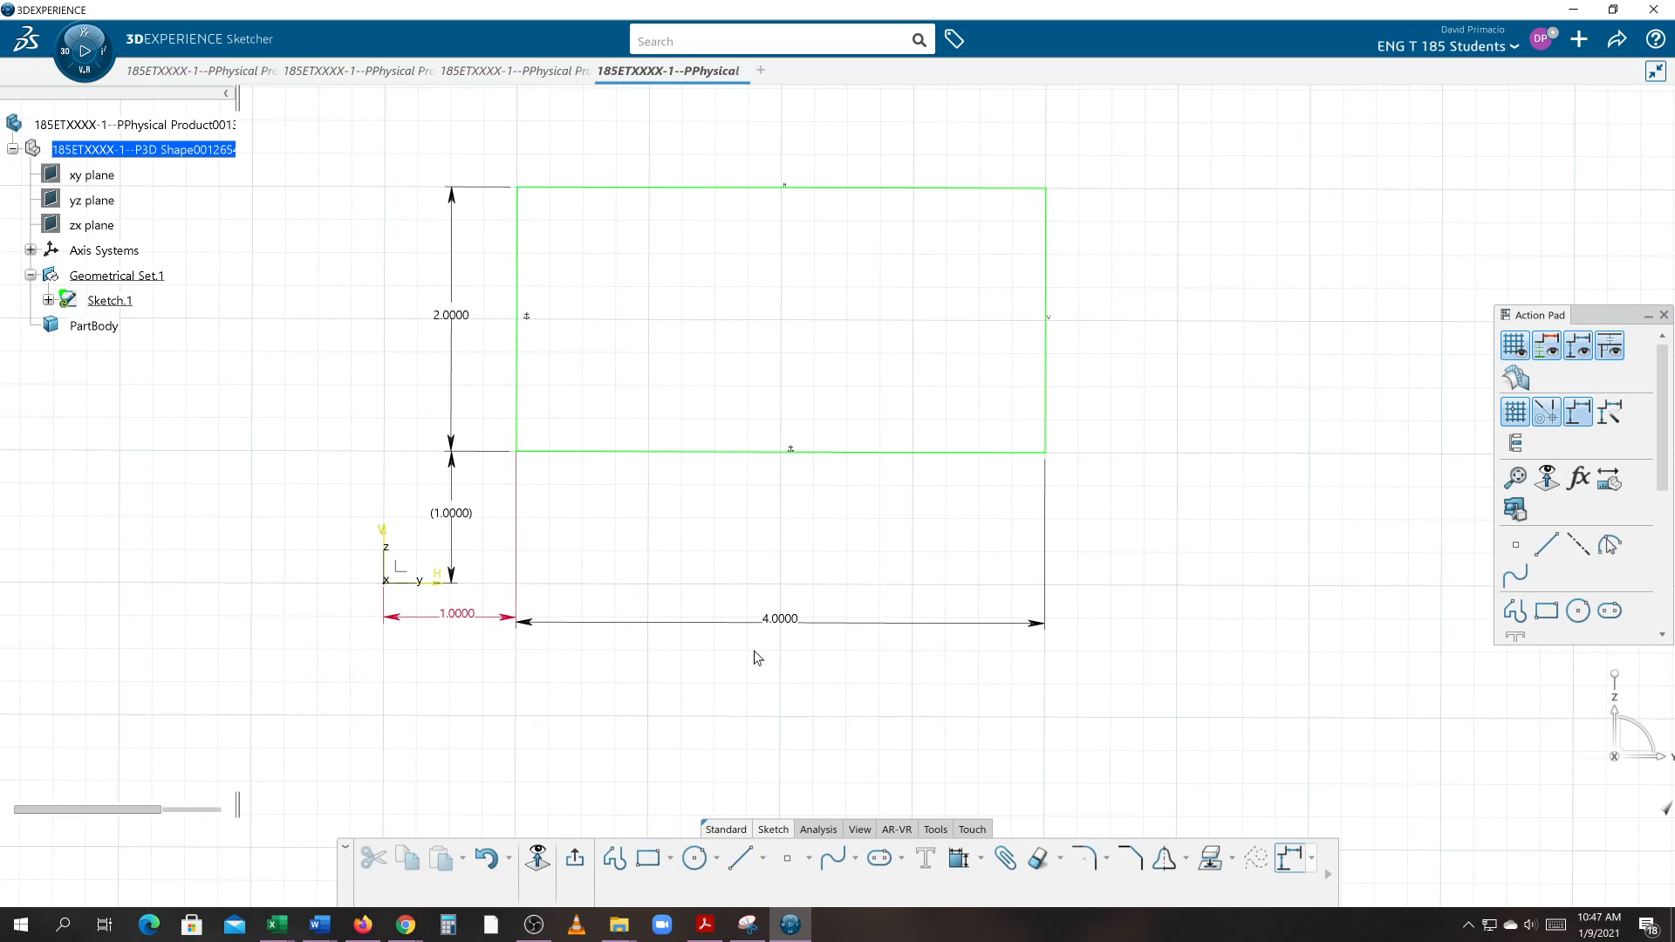
left_click(744, 623)
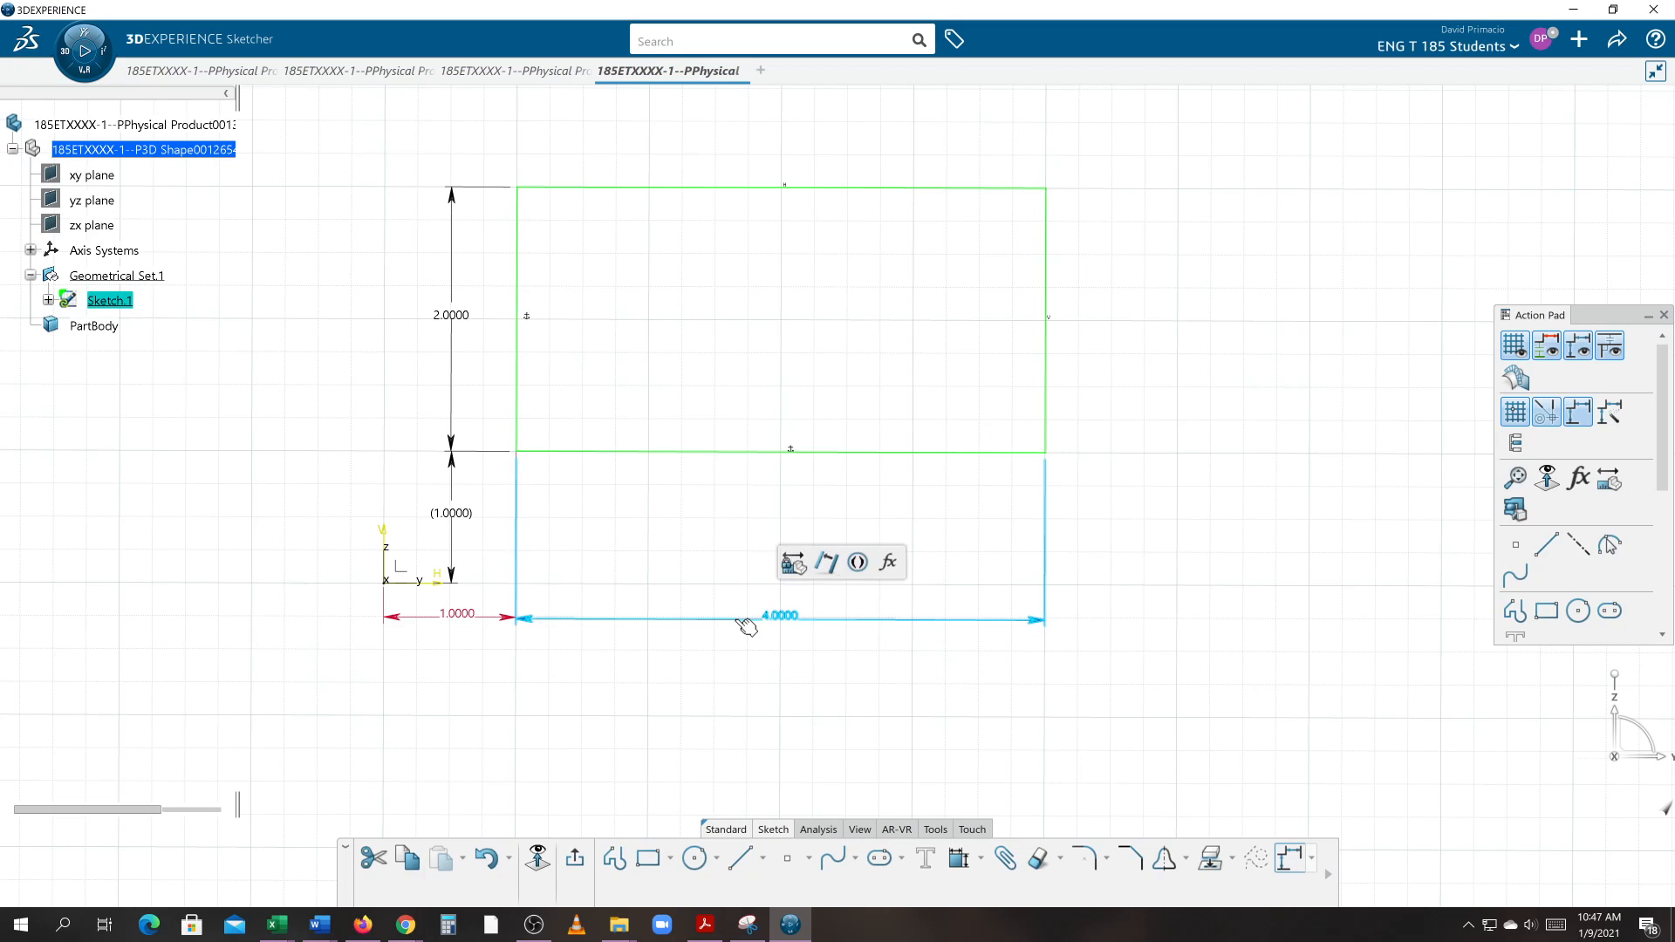
left_click(448, 673)
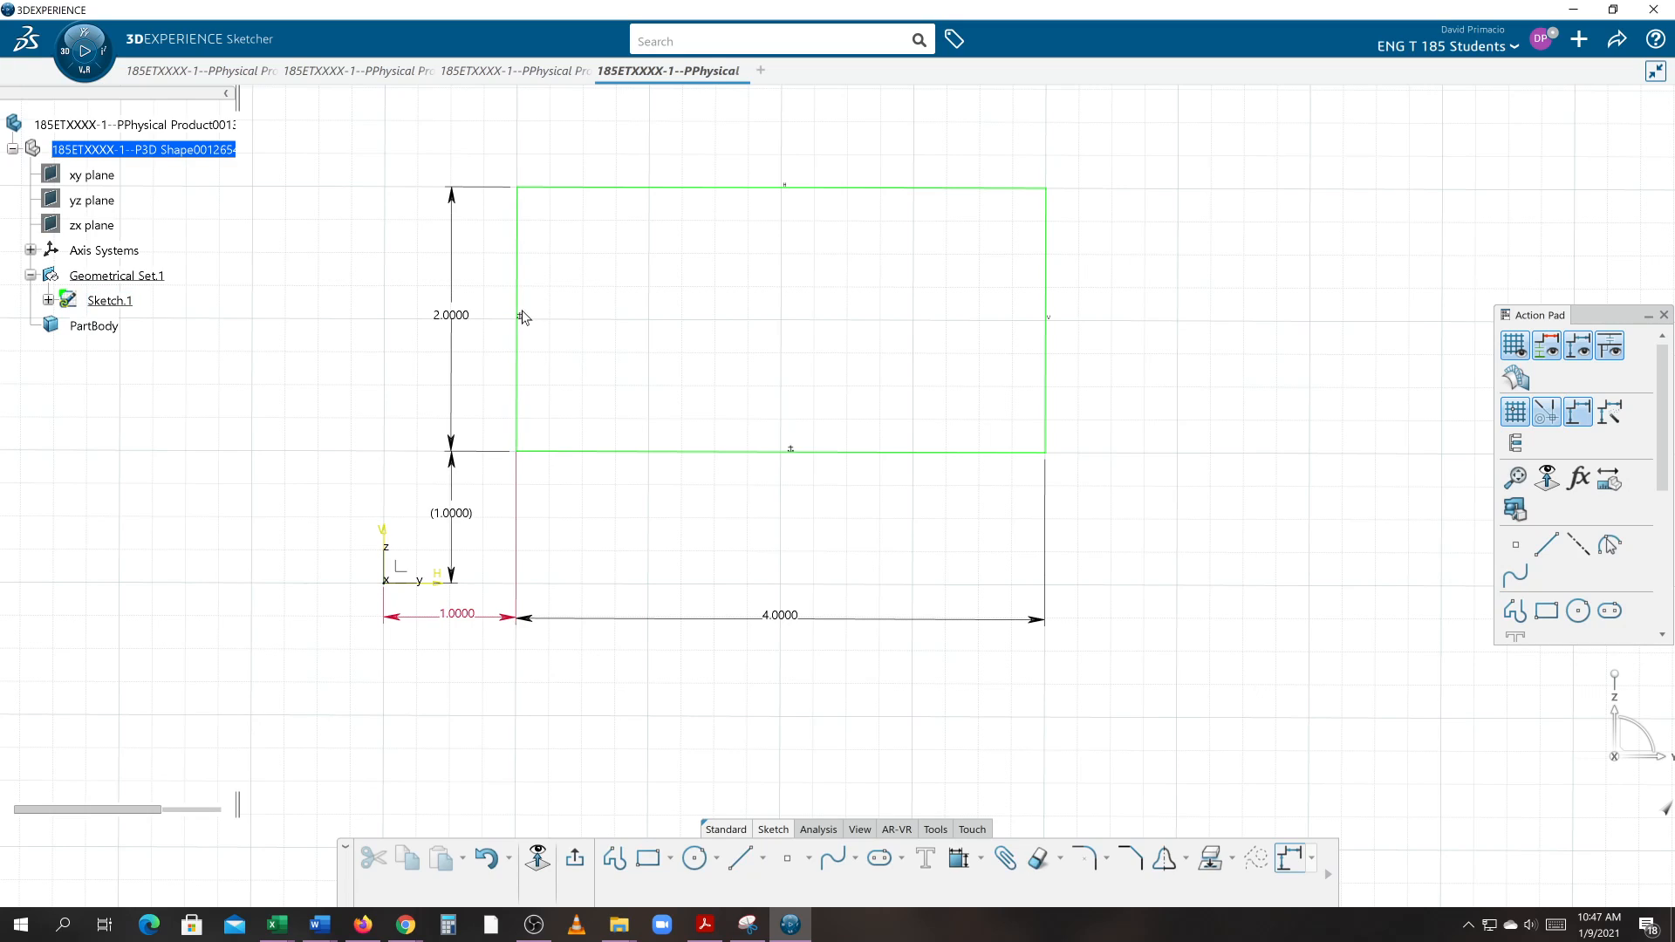
- Convert the dimension between the left edge and the vertical axis to a reference dimension
double_click(468, 619)
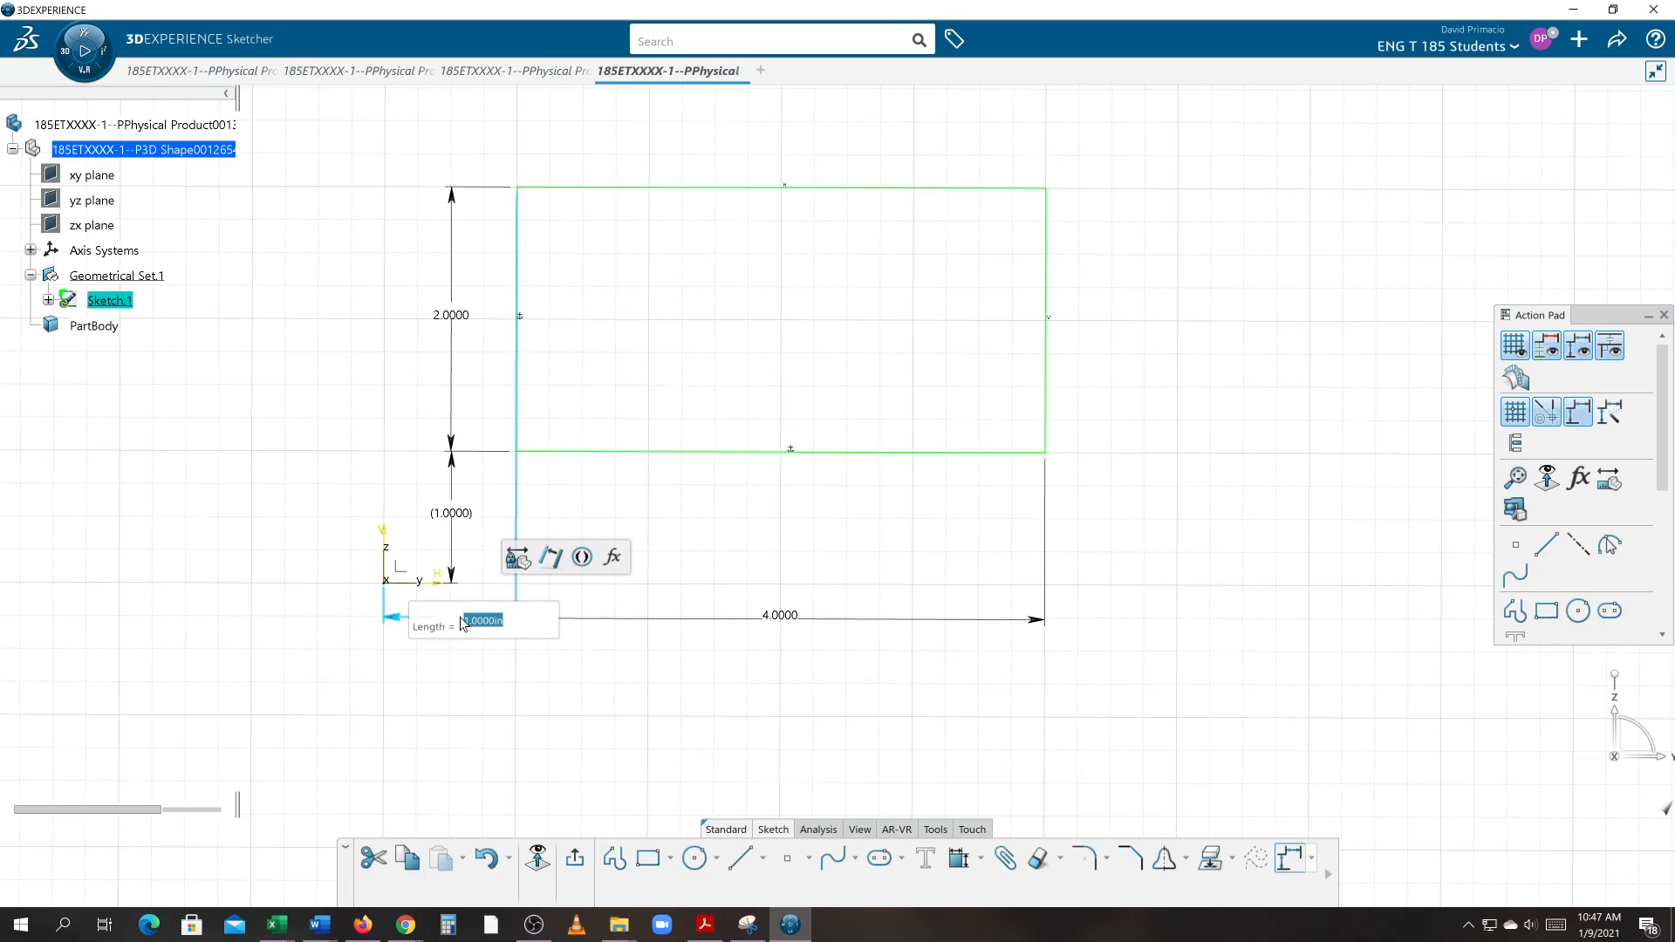
left_click(550, 449)
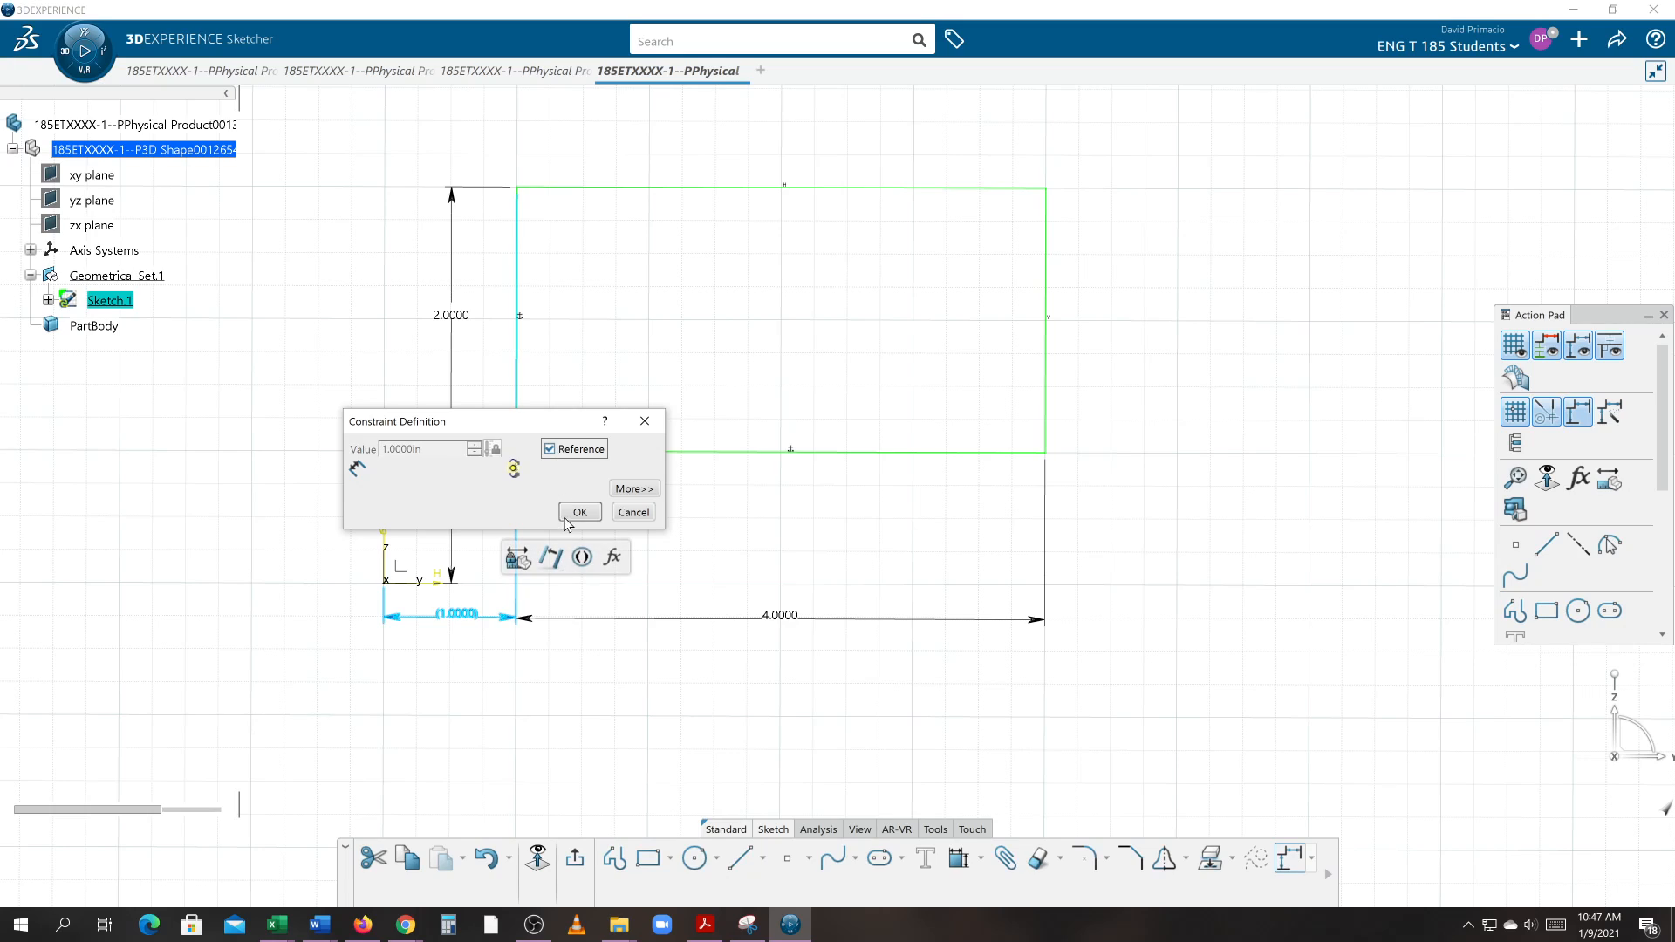
left_click(579, 512)
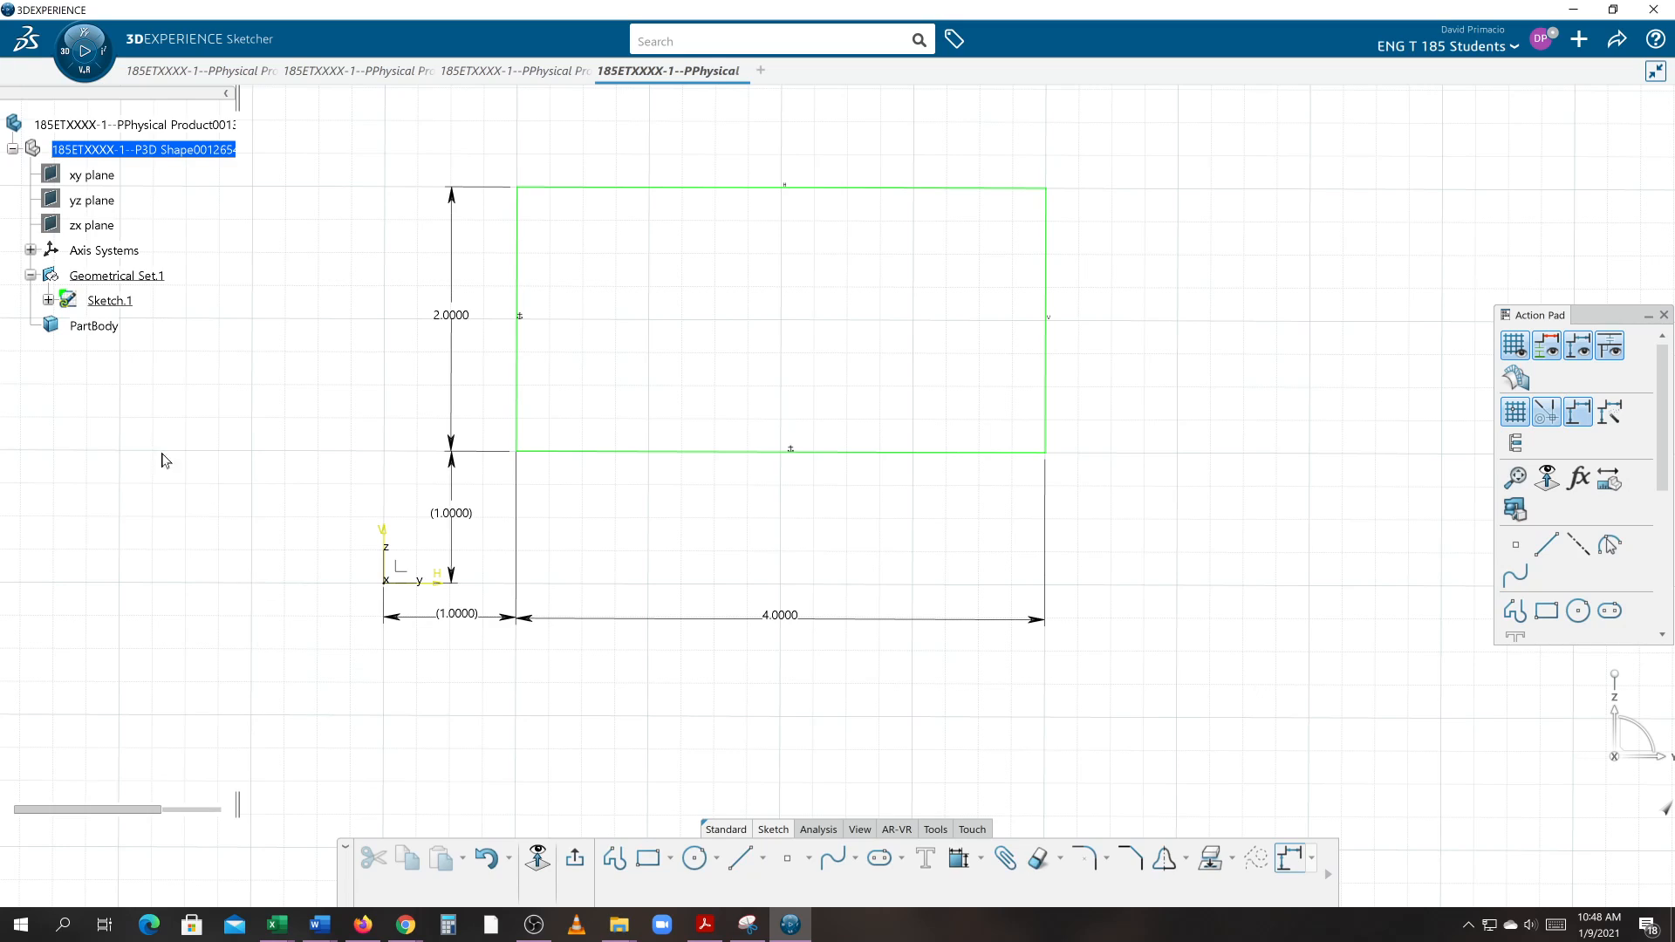
- Expand the sketch in the tree to list its constraints, keeping its geometry list collapsed after viewing it
left_click(48, 300)
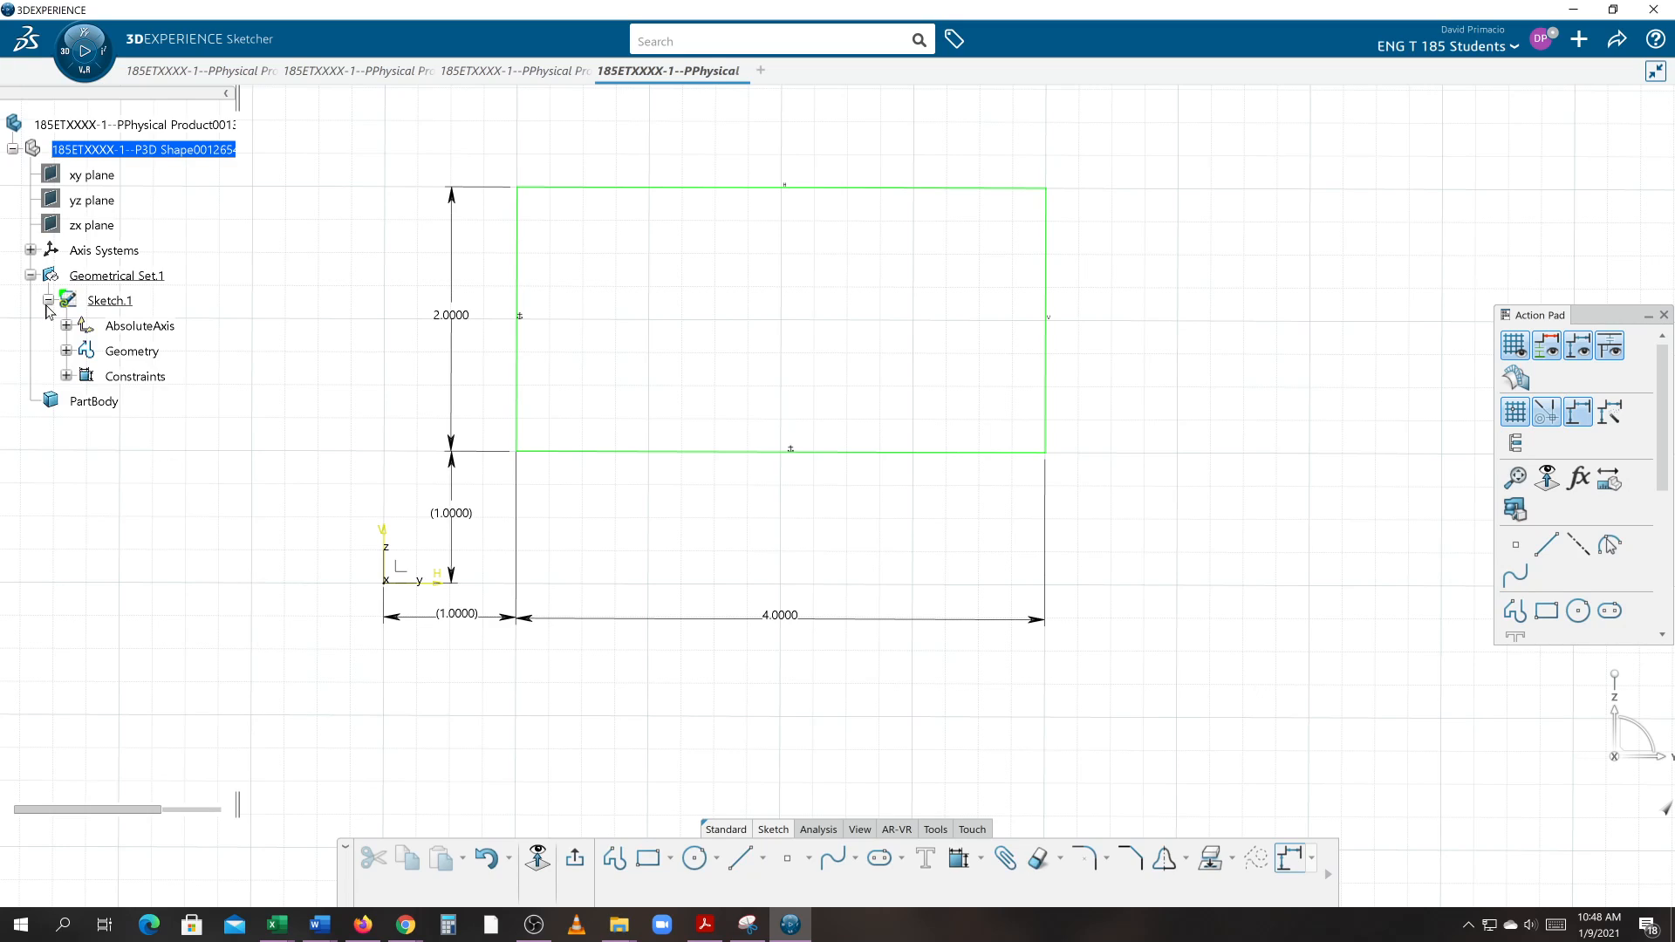
left_click(66, 351)
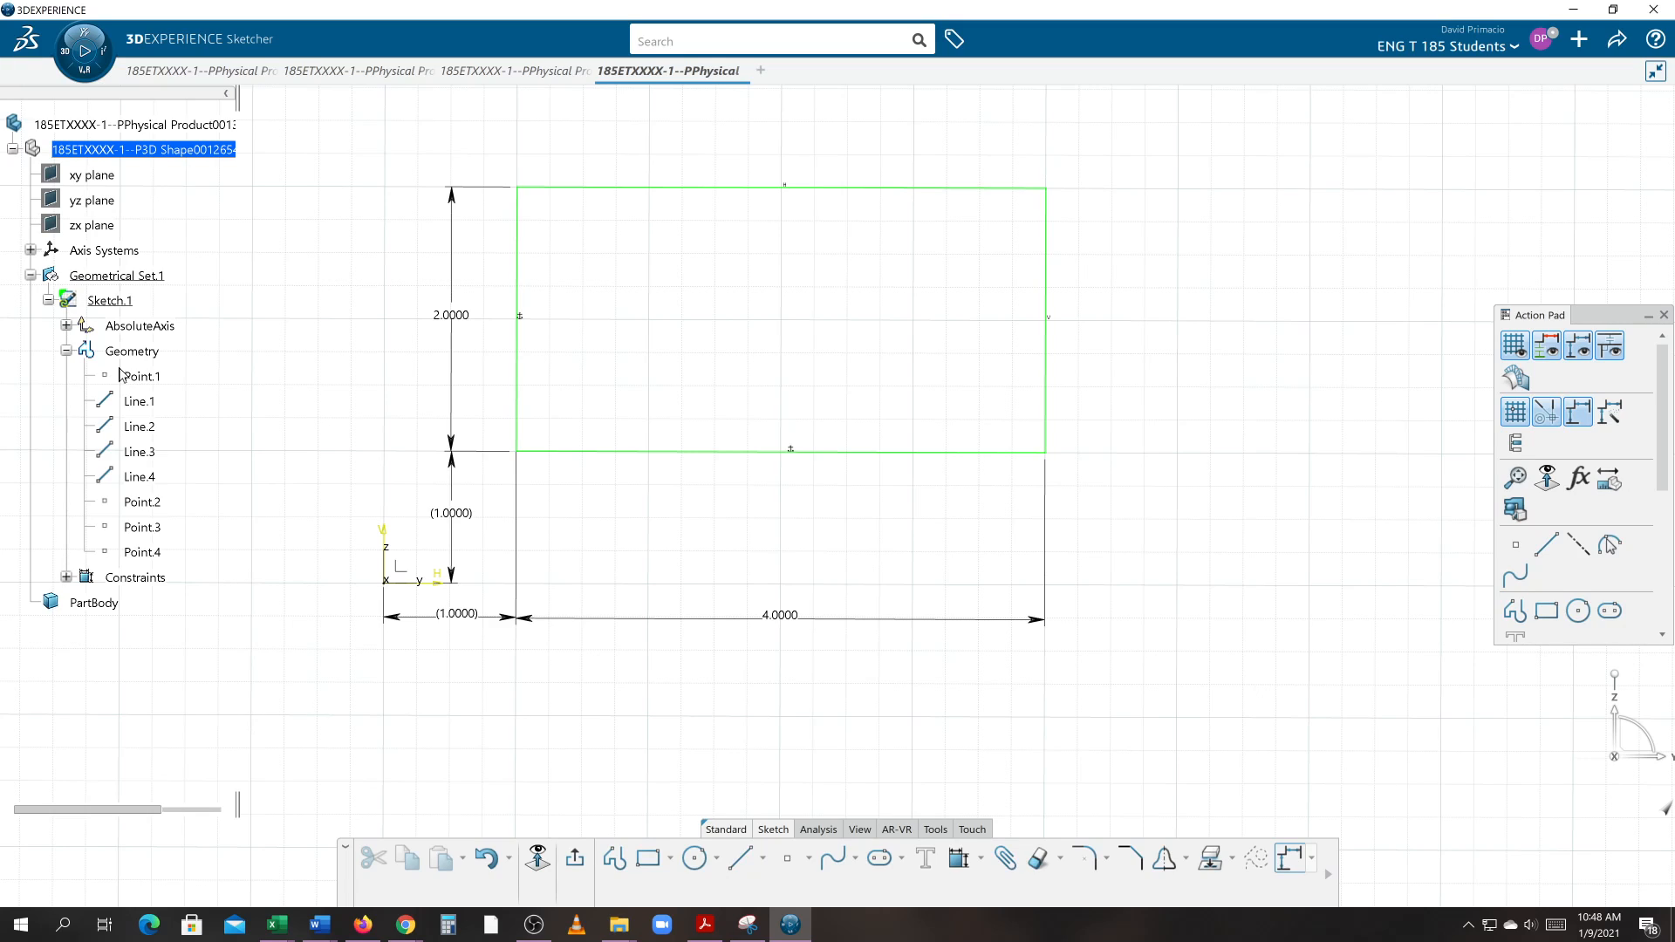
left_click(66, 577)
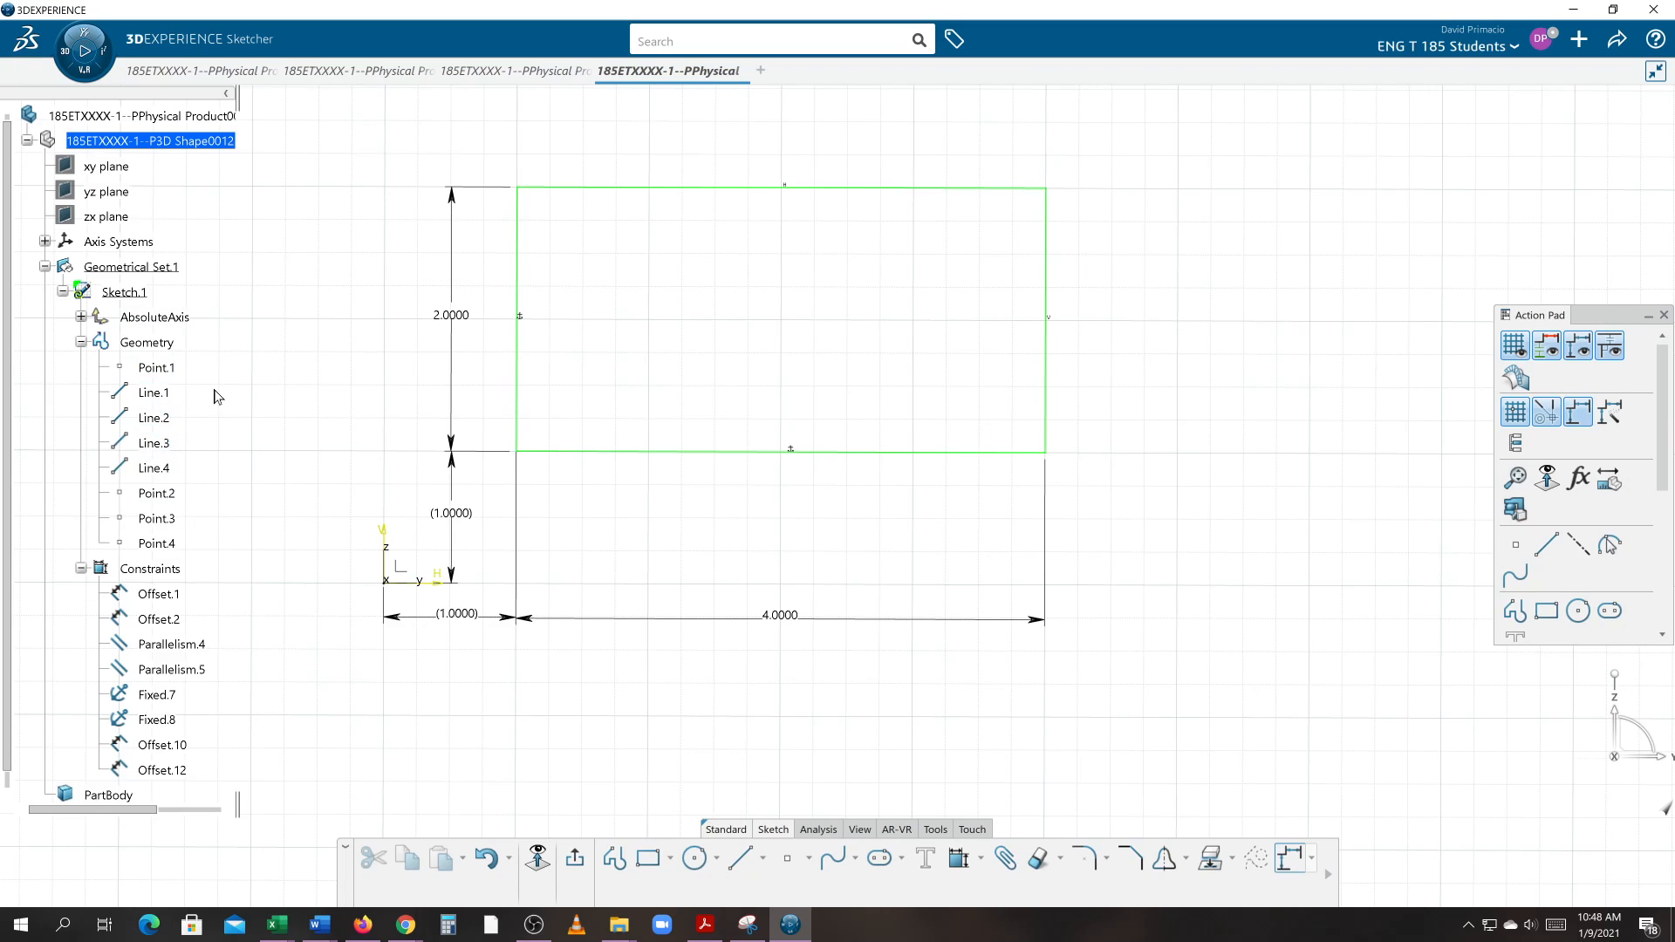
left_click(82, 342)
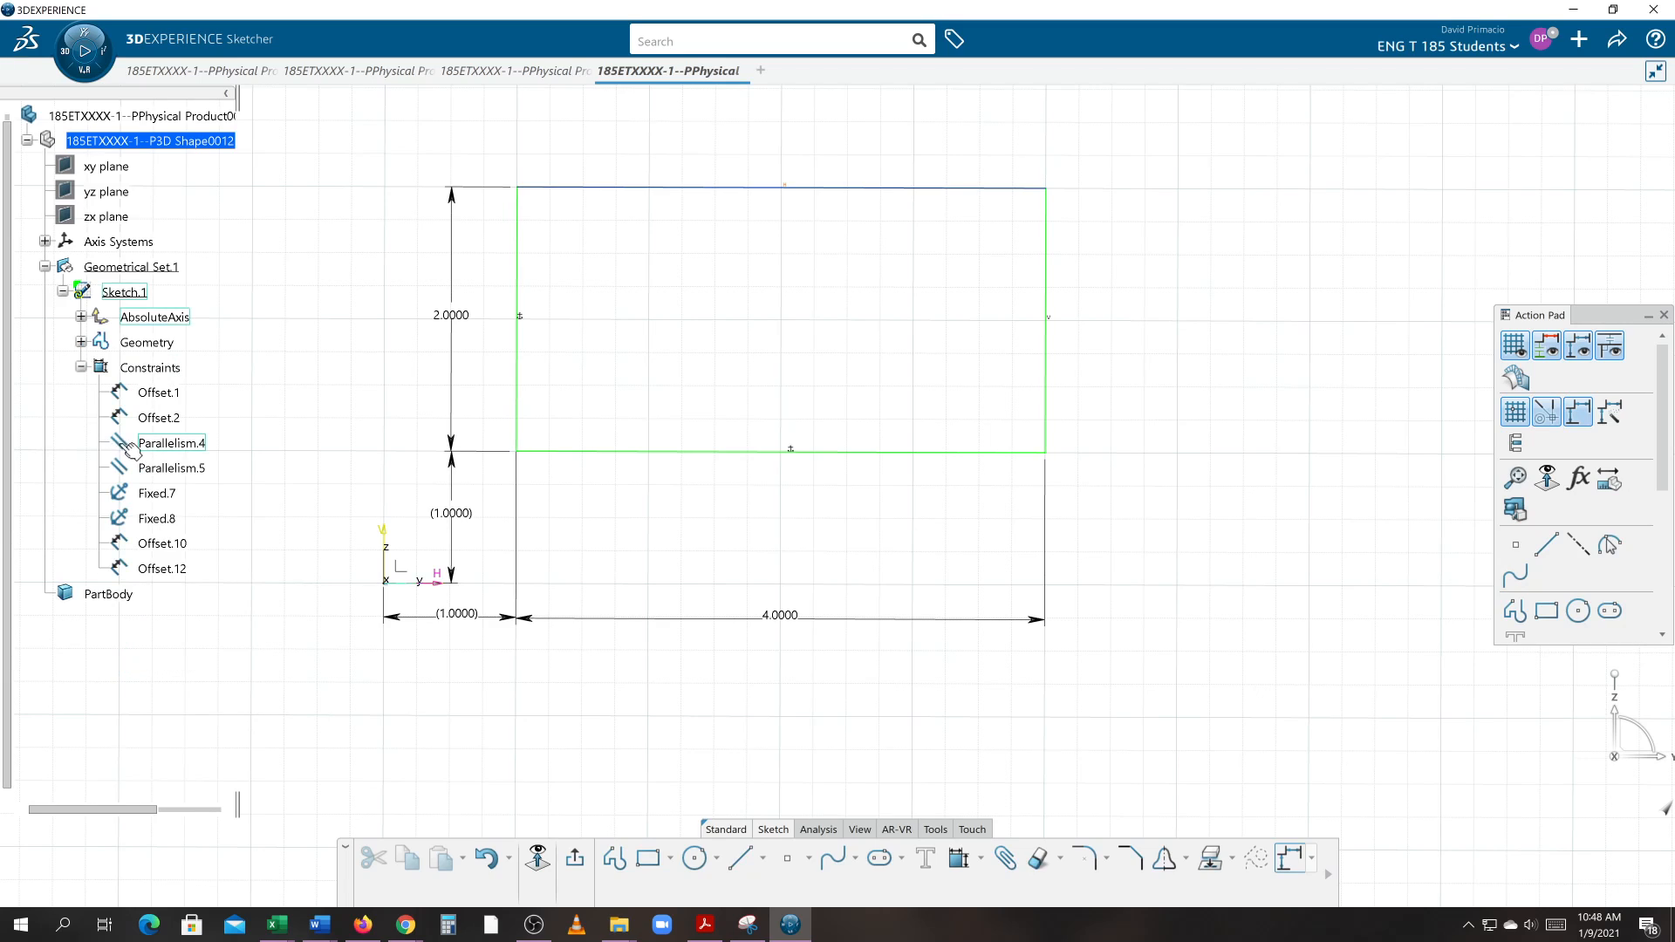
- Rename the Fix constraint on the rectangle's left edge as DATUM-A-
left_click(181, 496)
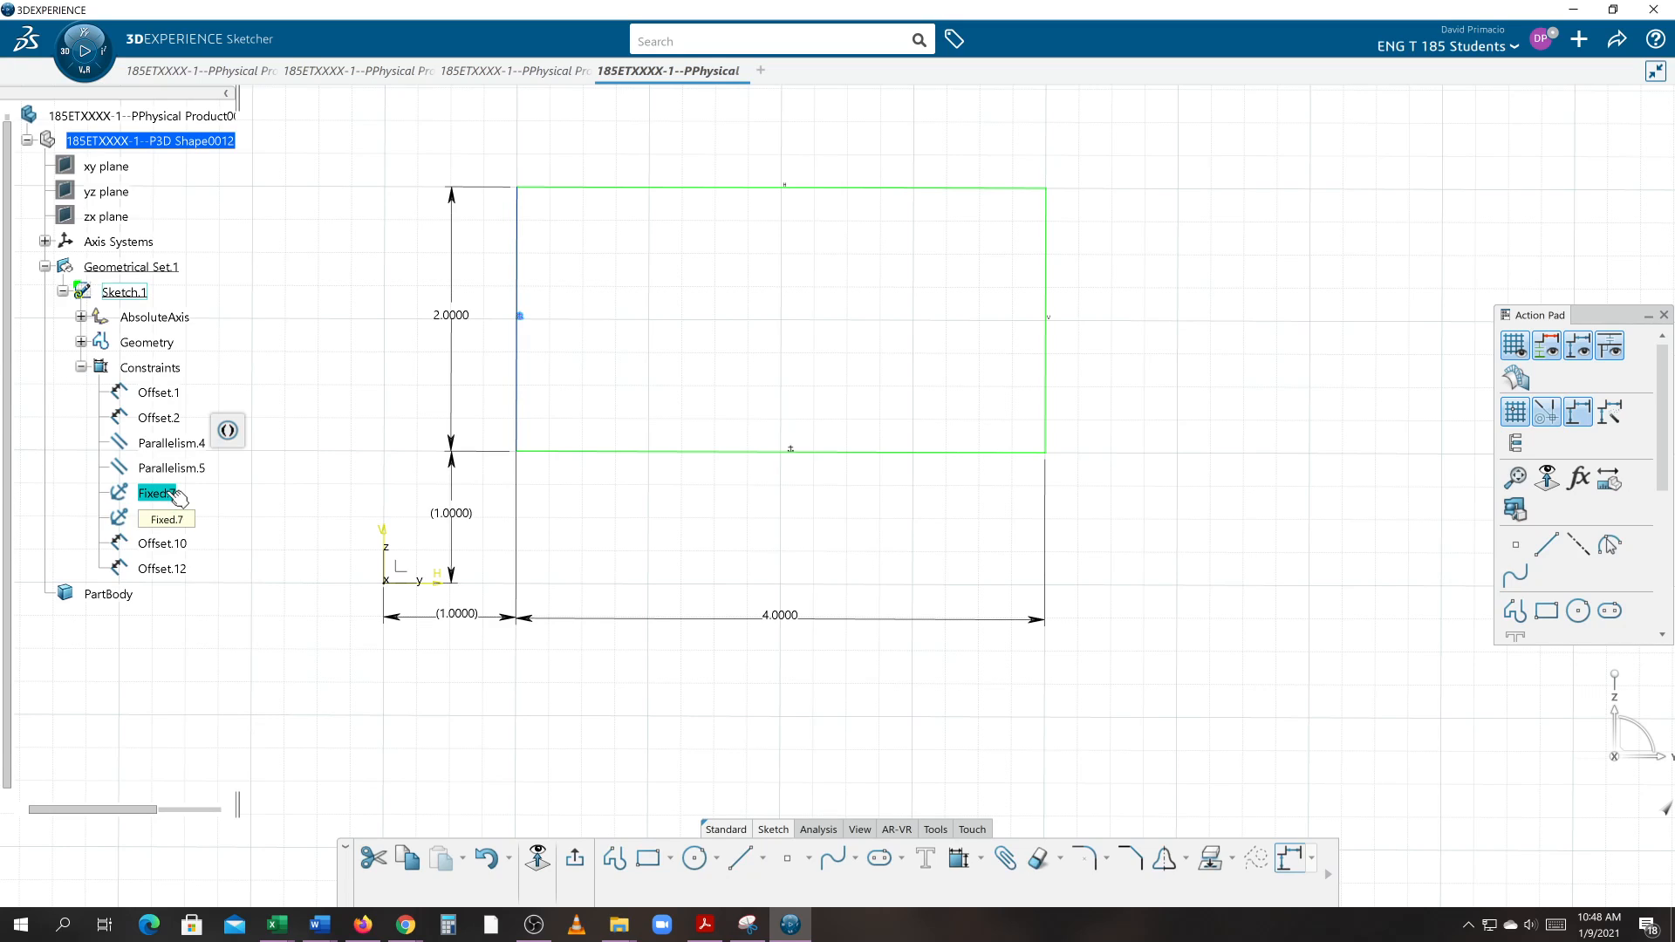
right_click(179, 495)
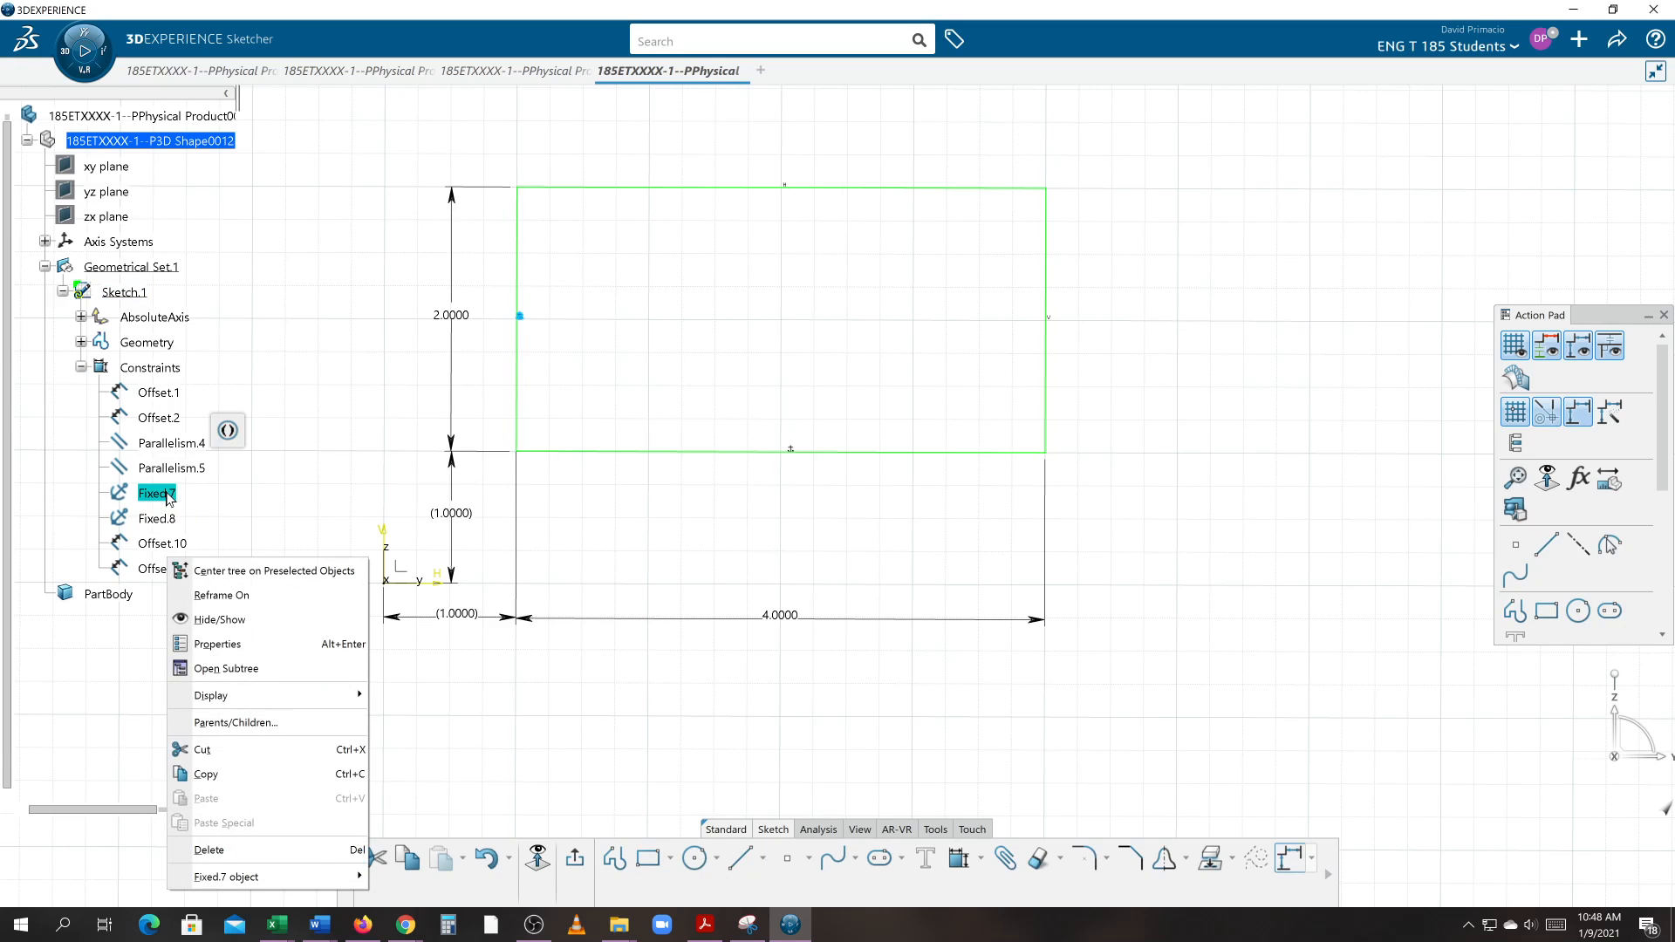
left_click(207, 649)
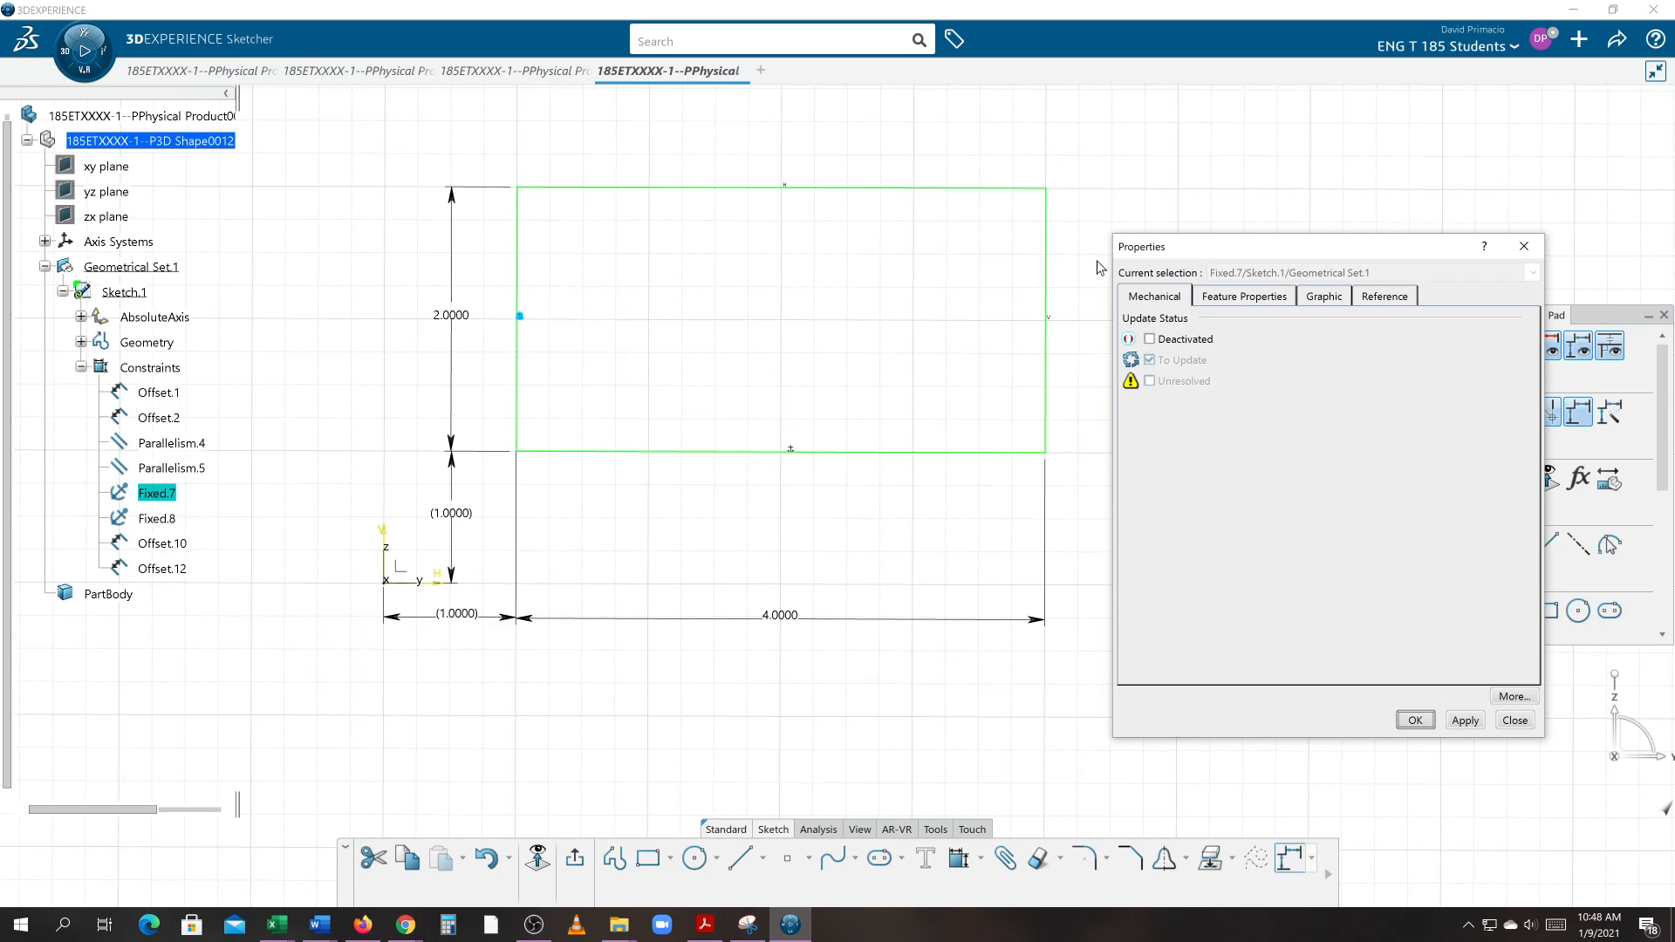
left_click(1230, 299)
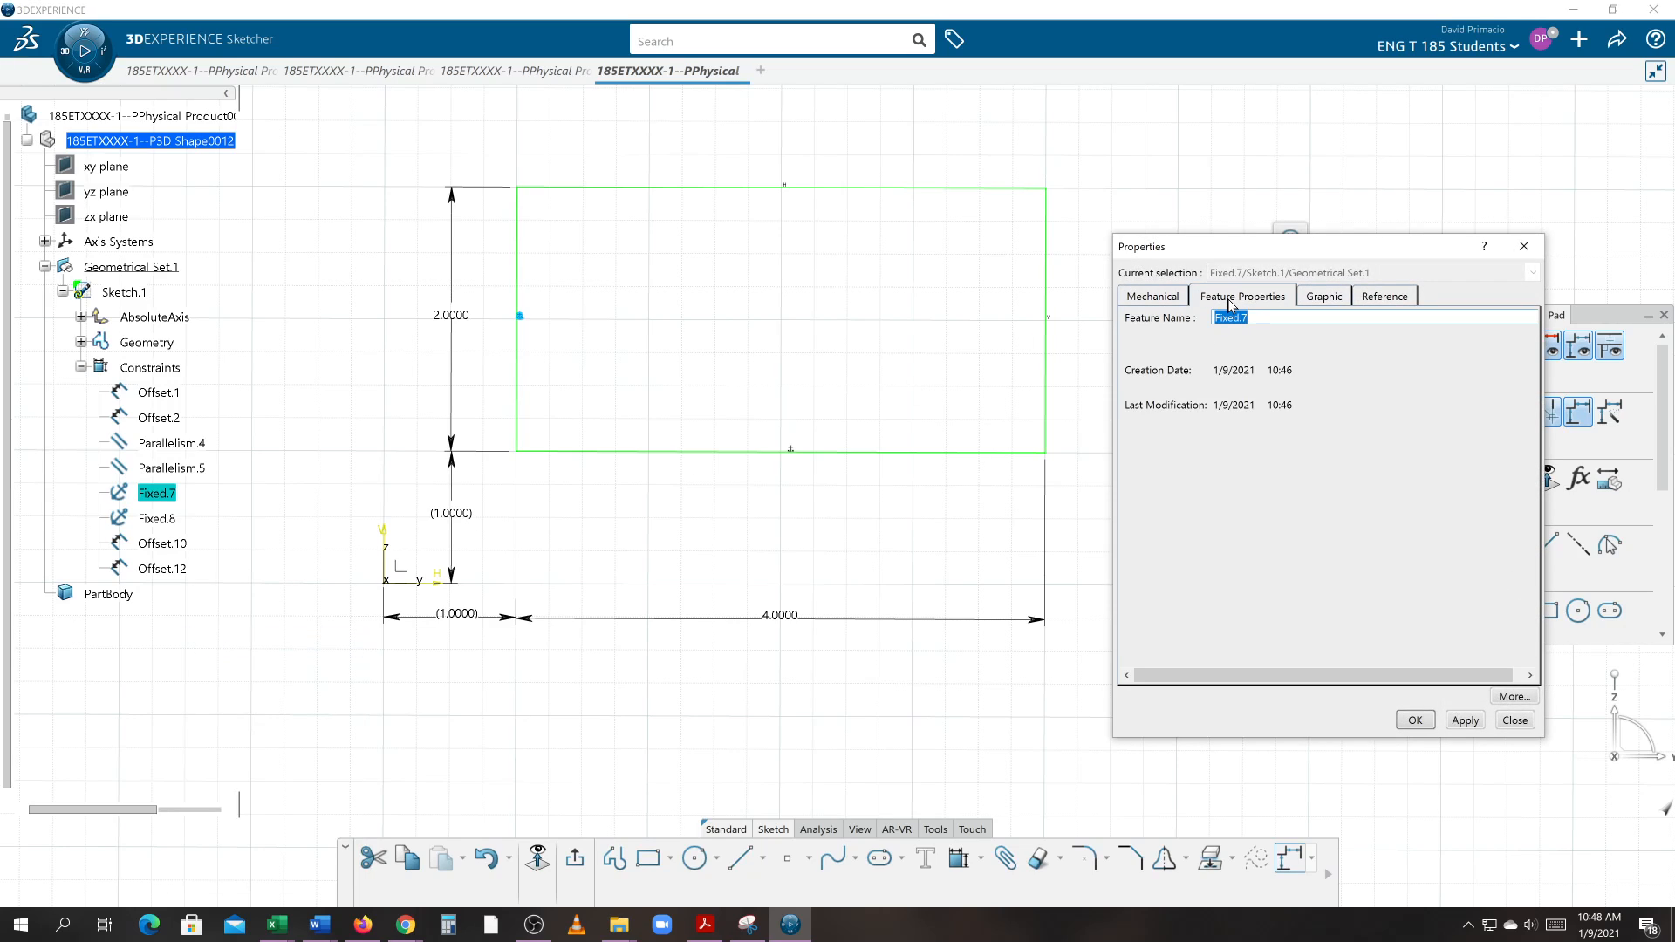
key("Up")
key("Down")
key("Up")
left_click(1214, 317)
key("Caps_Lock")
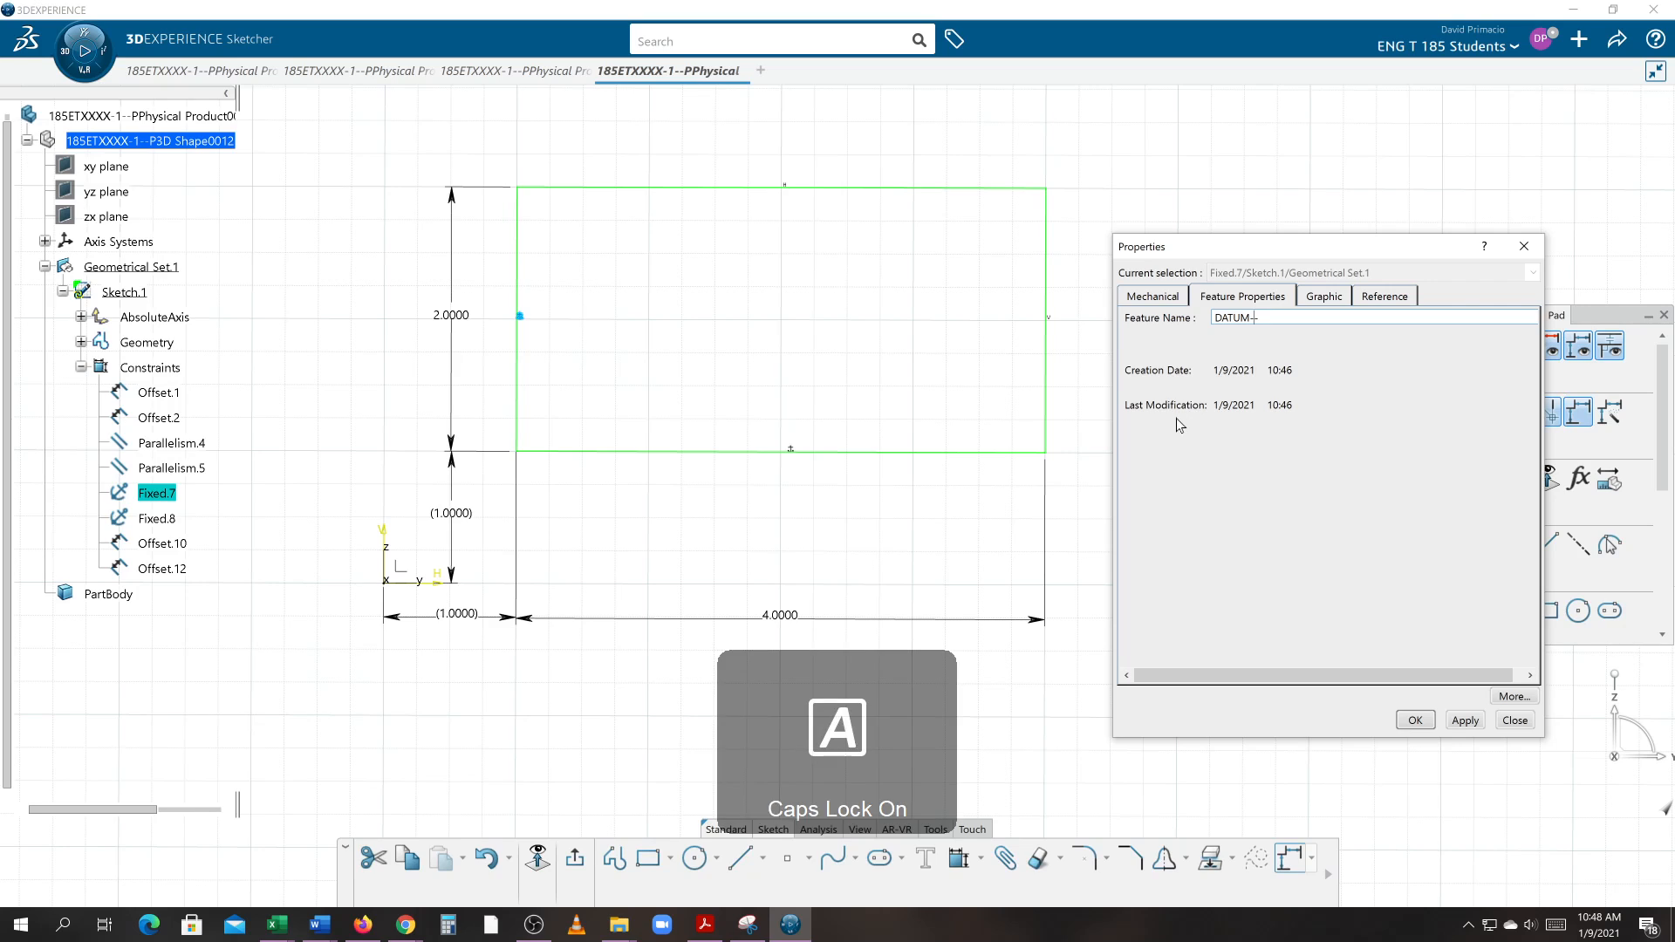
type("B")
key("Return")
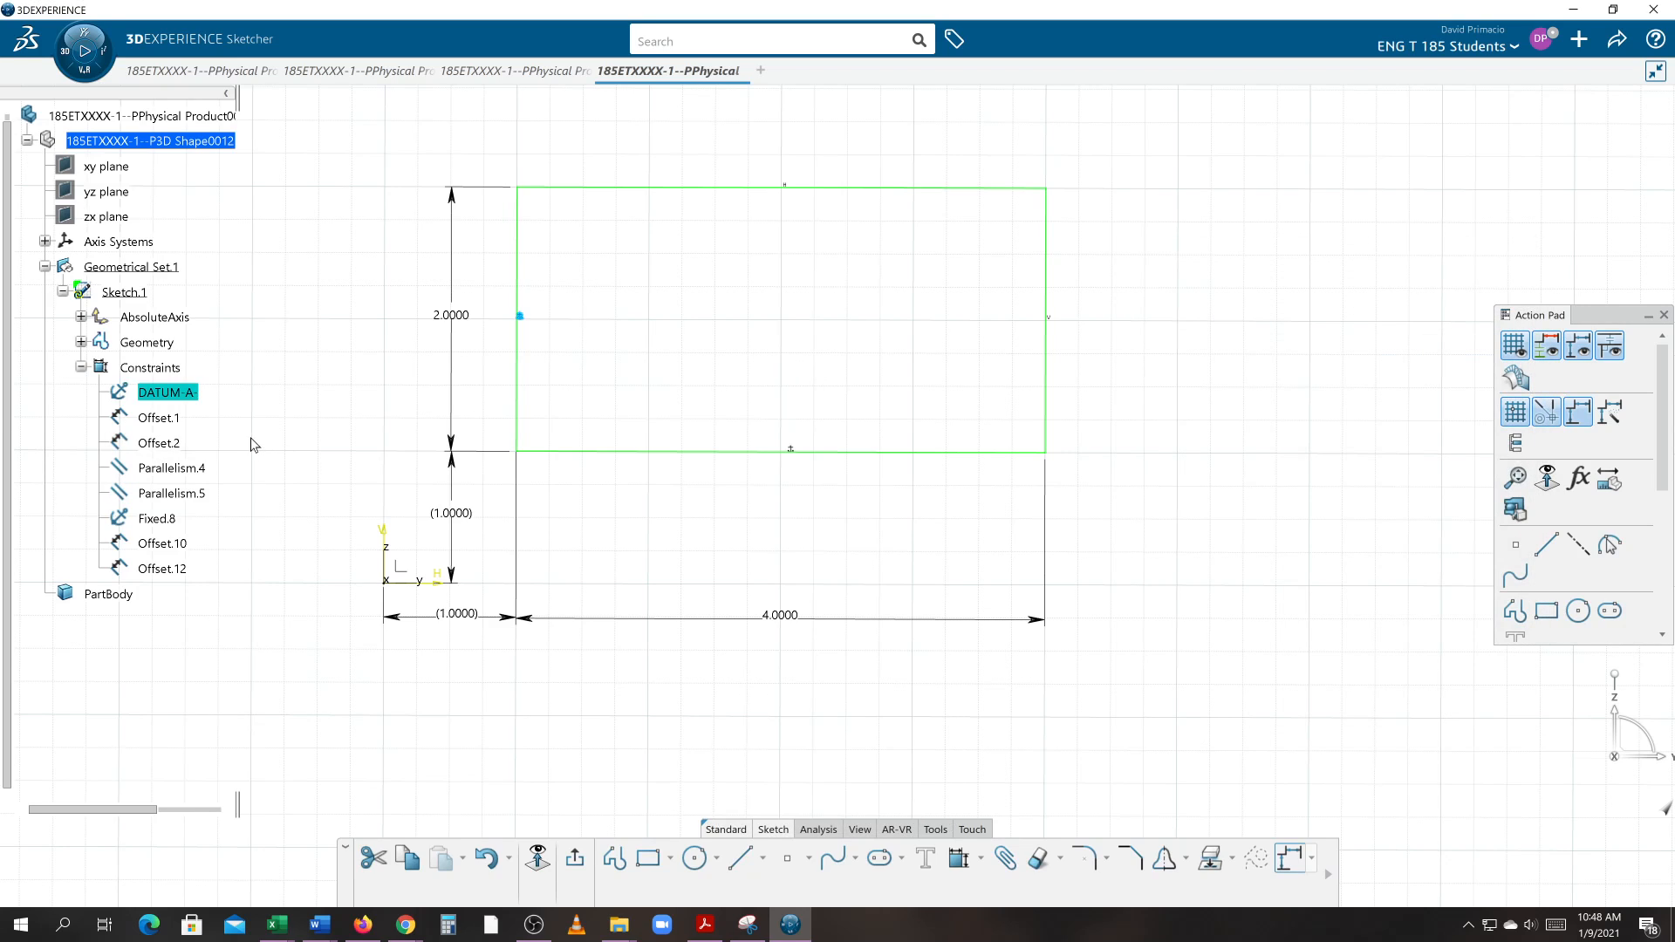
- Rename the Fix constraint on the rectangle's lower edge as DATUM-B-
left_click(173, 522)
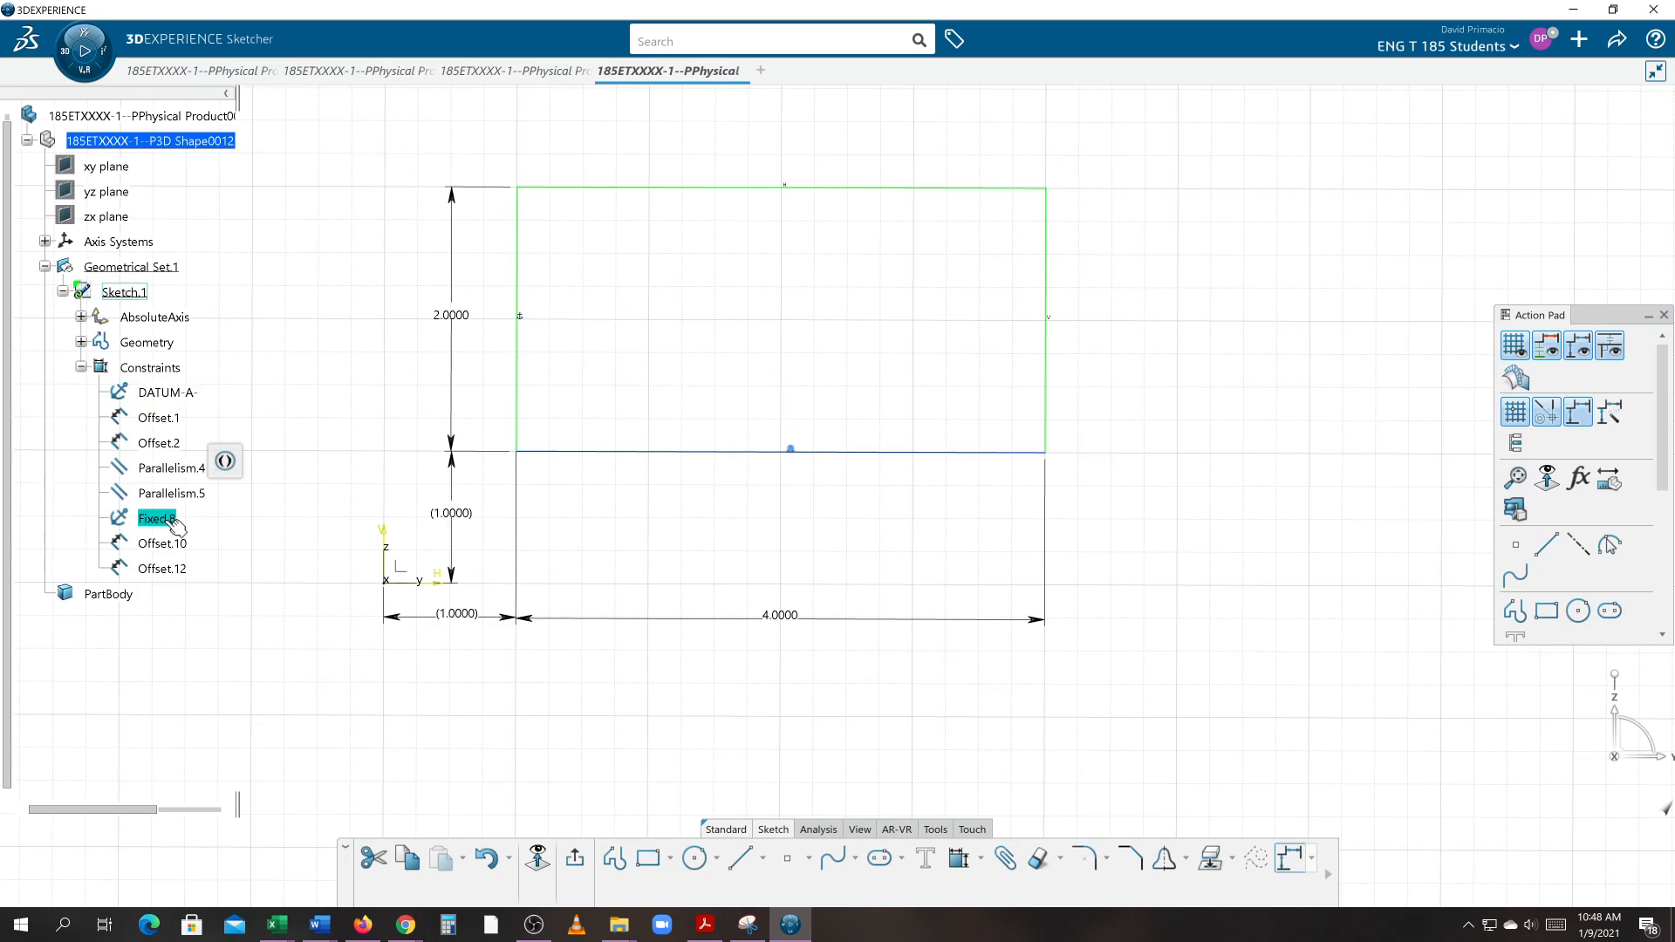
right_click(173, 522)
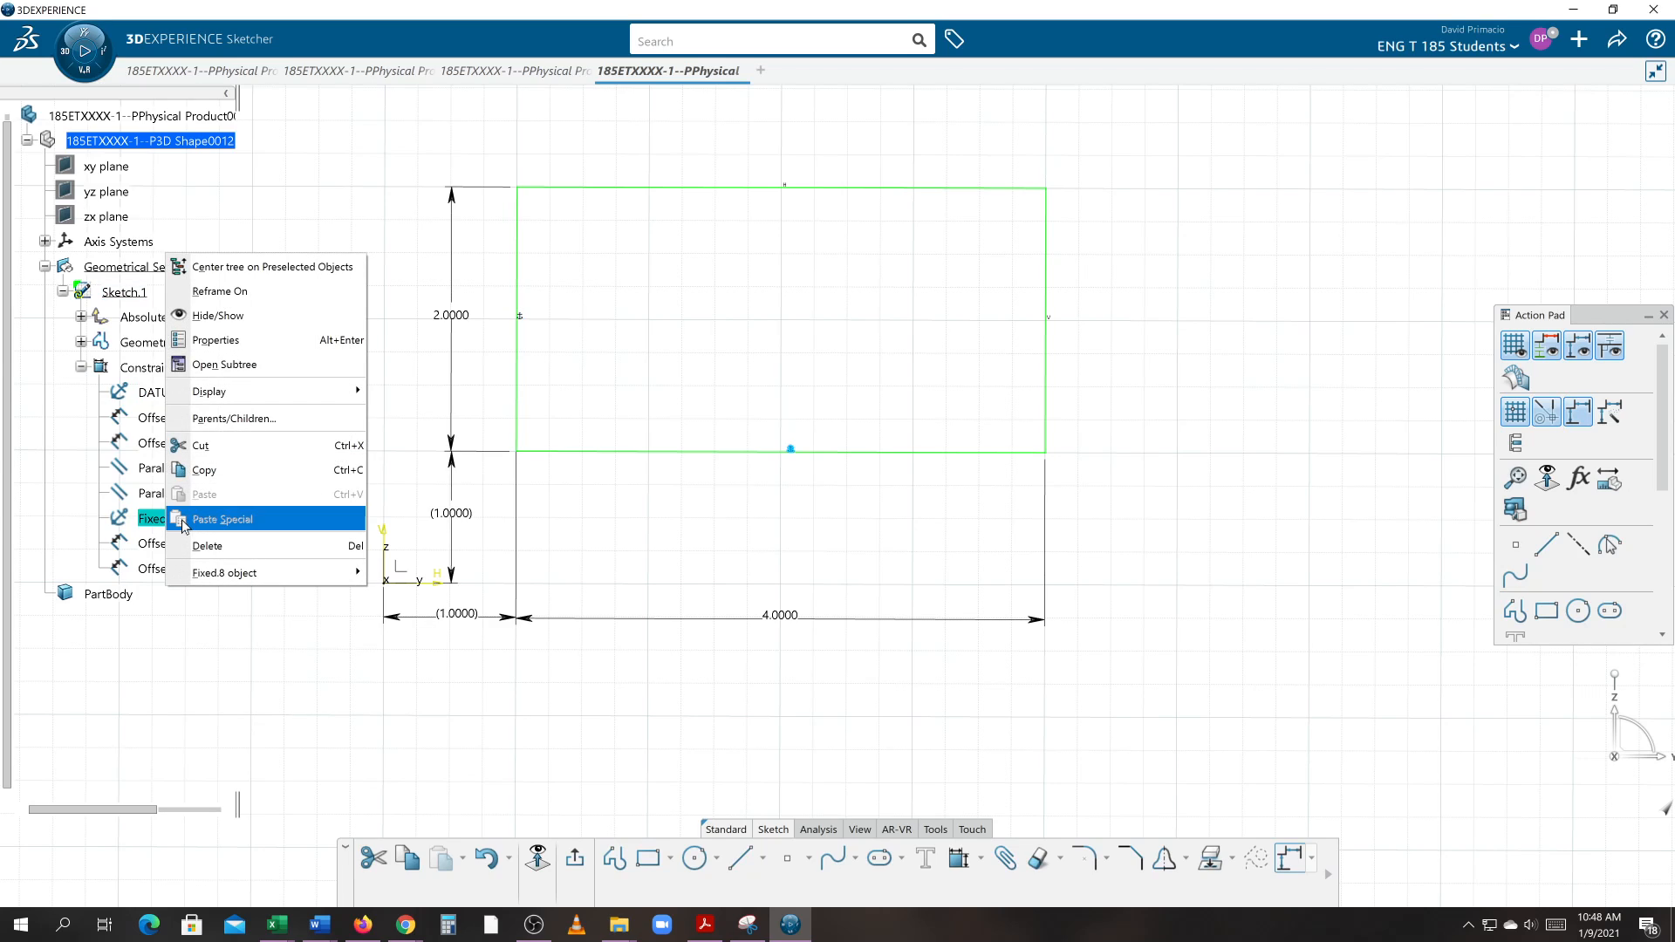
left_click(231, 341)
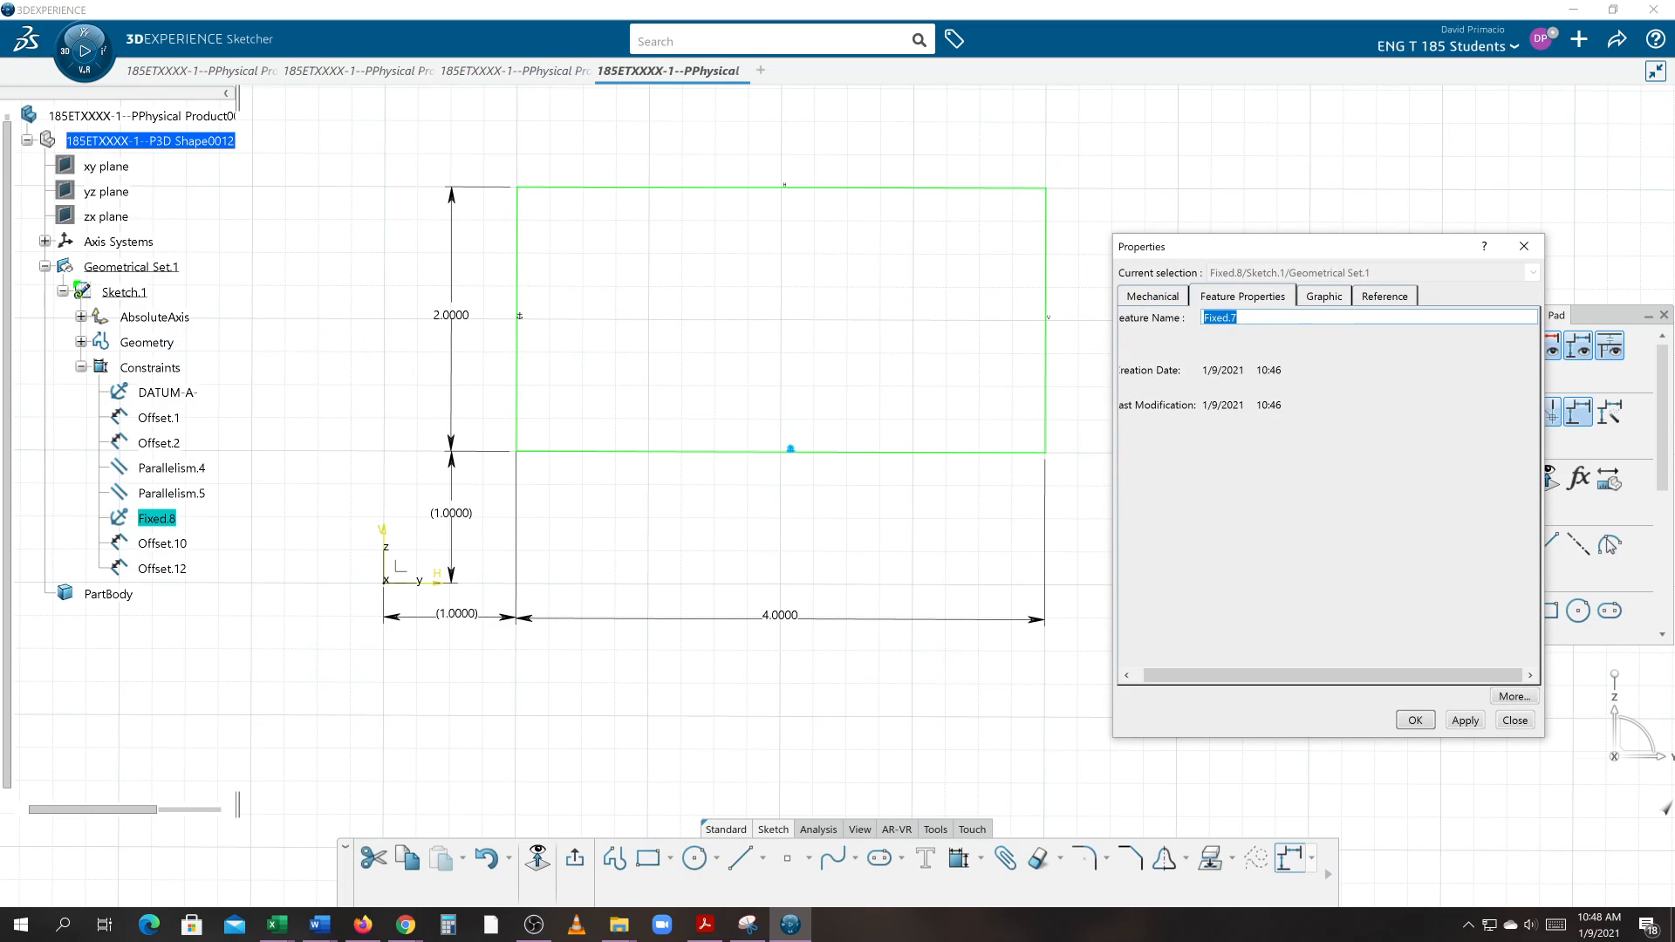
type("DATUM-b-")
left_click(1243, 317)
key("Delete")
left_click(1414, 720)
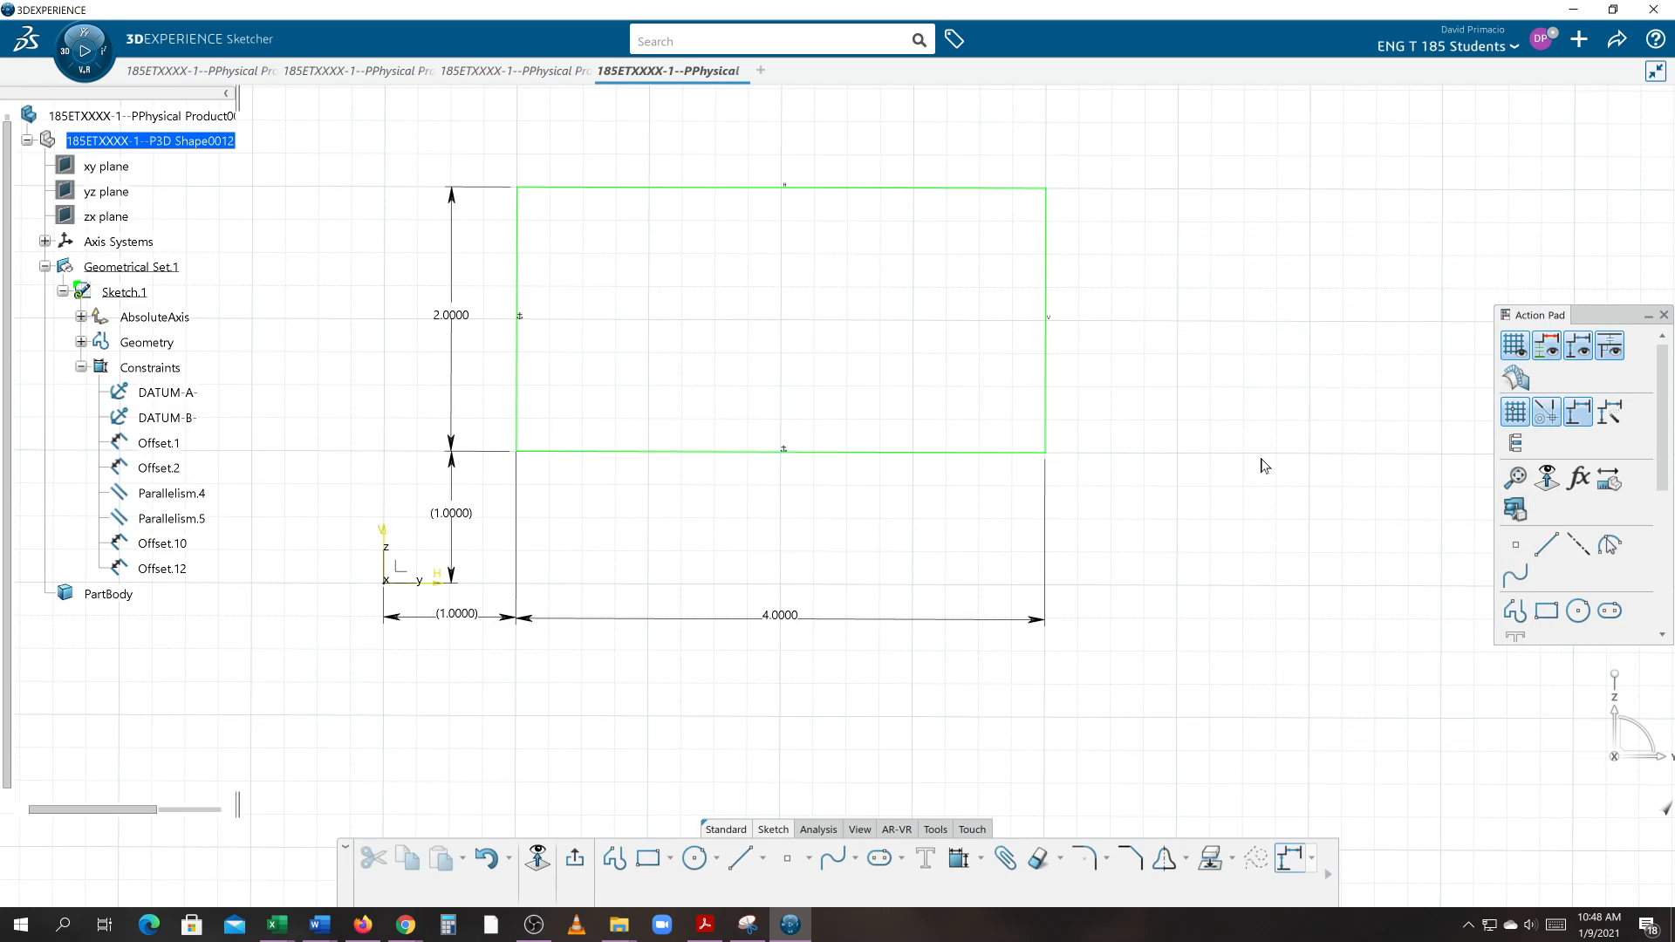
- Exit the sketch and try a quick extrusion preview of the rectangle profile
mouse_move(1196, 415)
middle_mouse_down()
mouse_move(1196, 463)
mouse_move(1233, 415)
mouse_move(1260, 422)
middle_mouse_up()
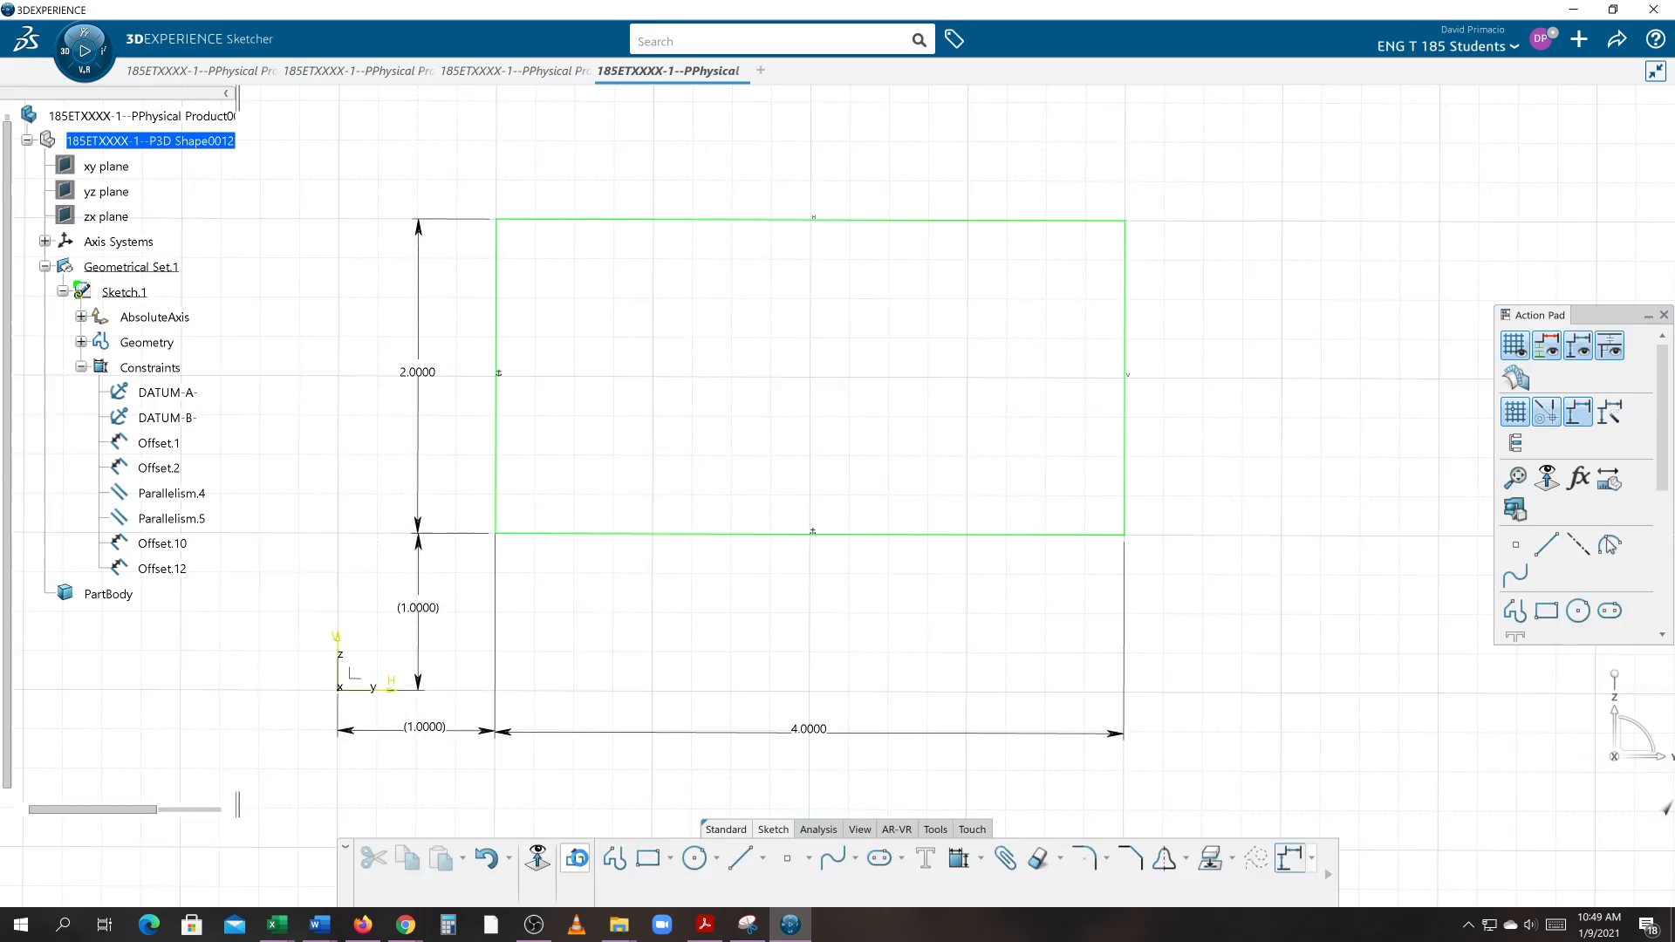
left_click(1290, 860)
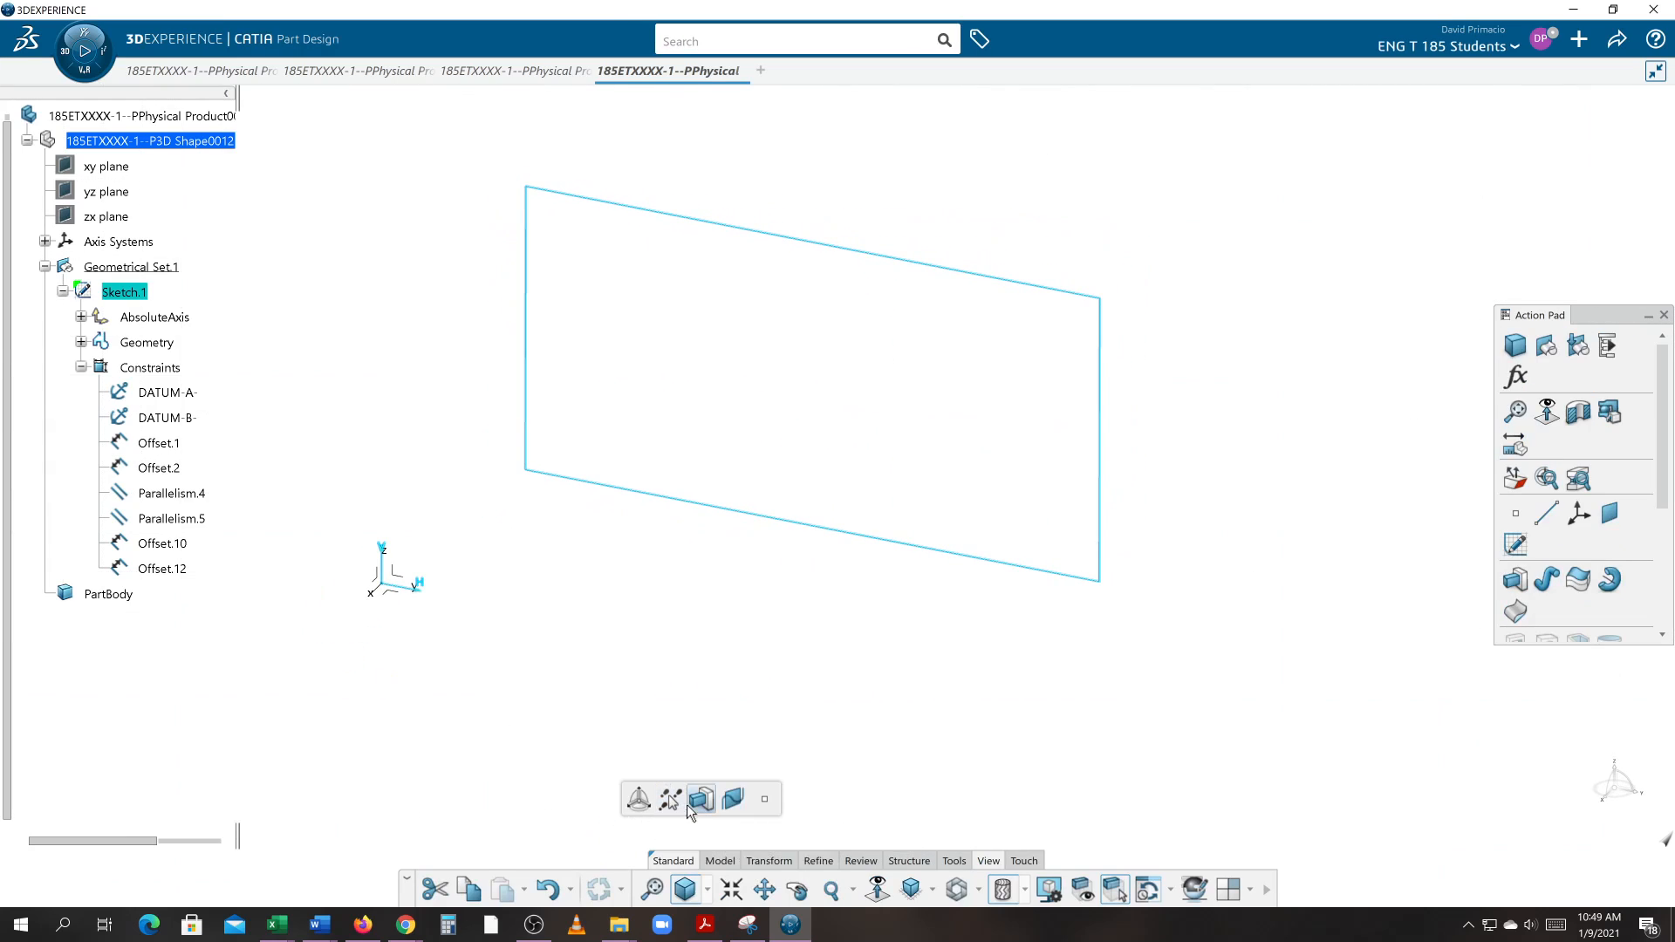
left_click(702, 800)
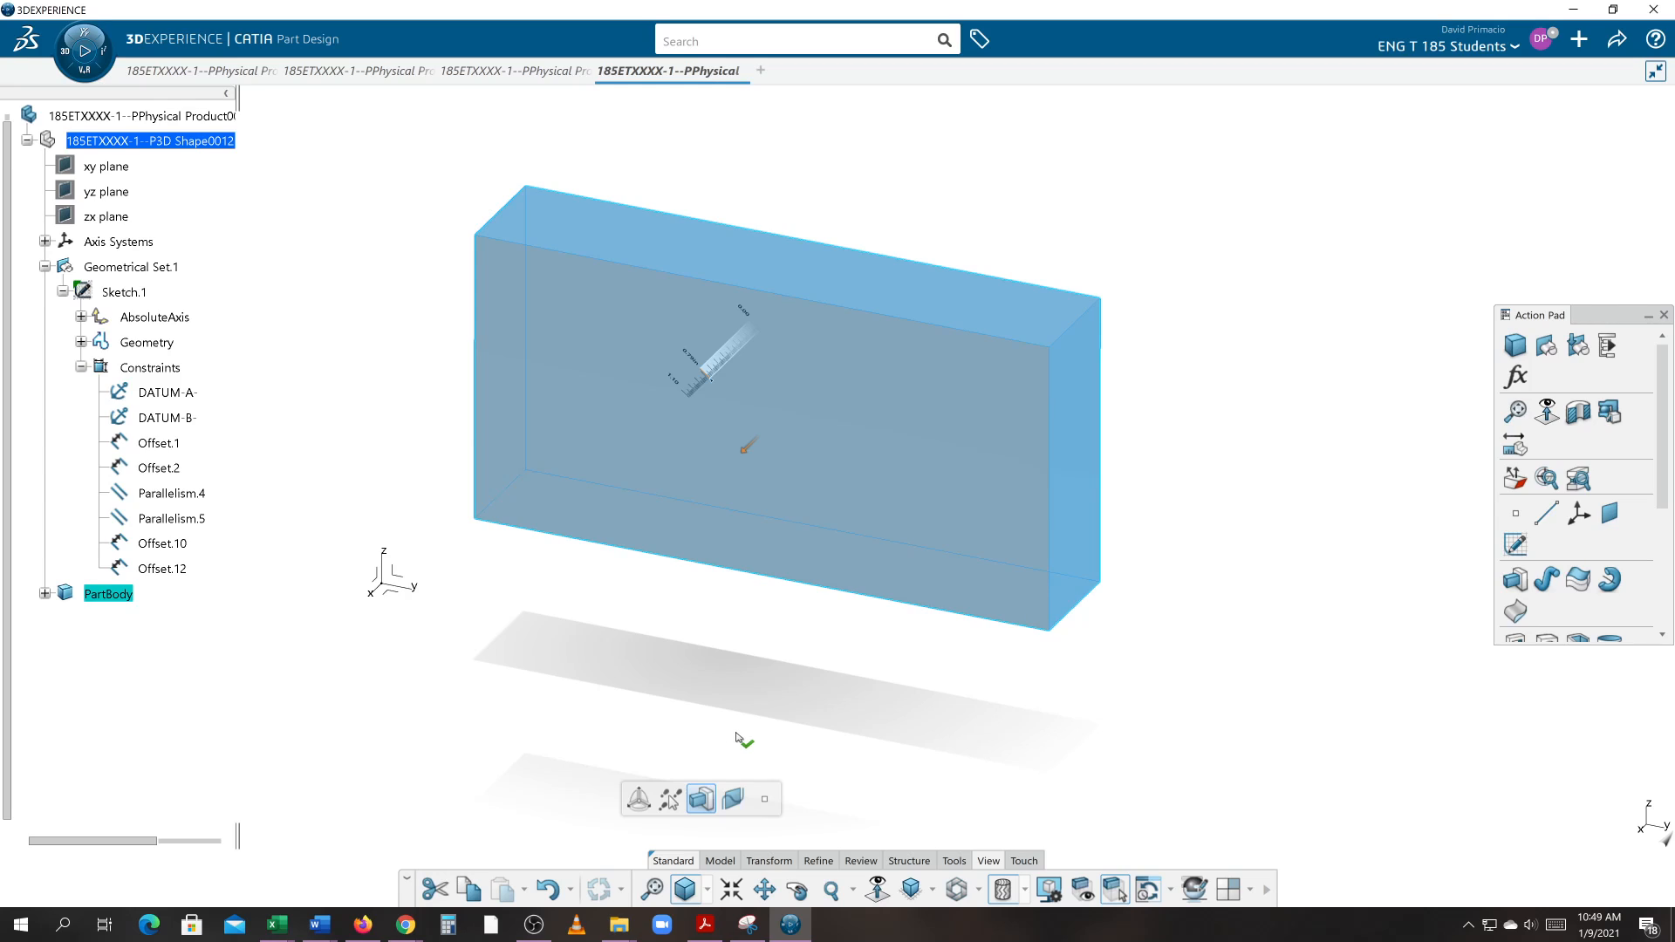
left_click(704, 803)
left_click(703, 801)
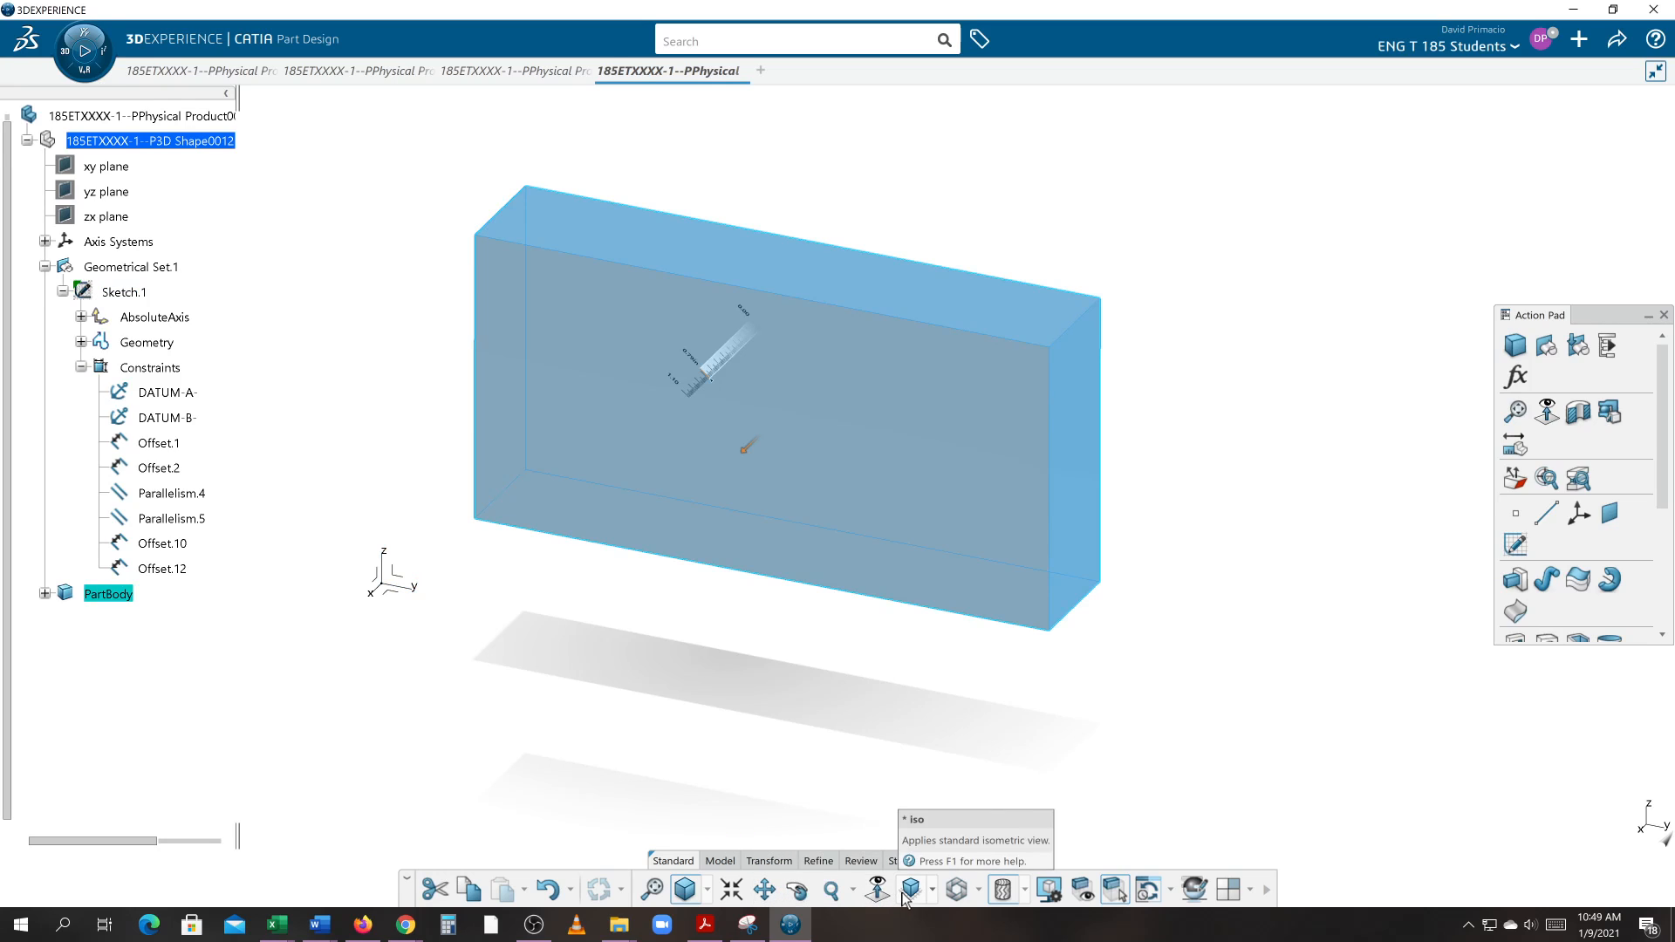
- Start a Pad from the rectangle sketch in the PartBody and set its first limit length to 12*8 (96 in)
left_click(720, 862)
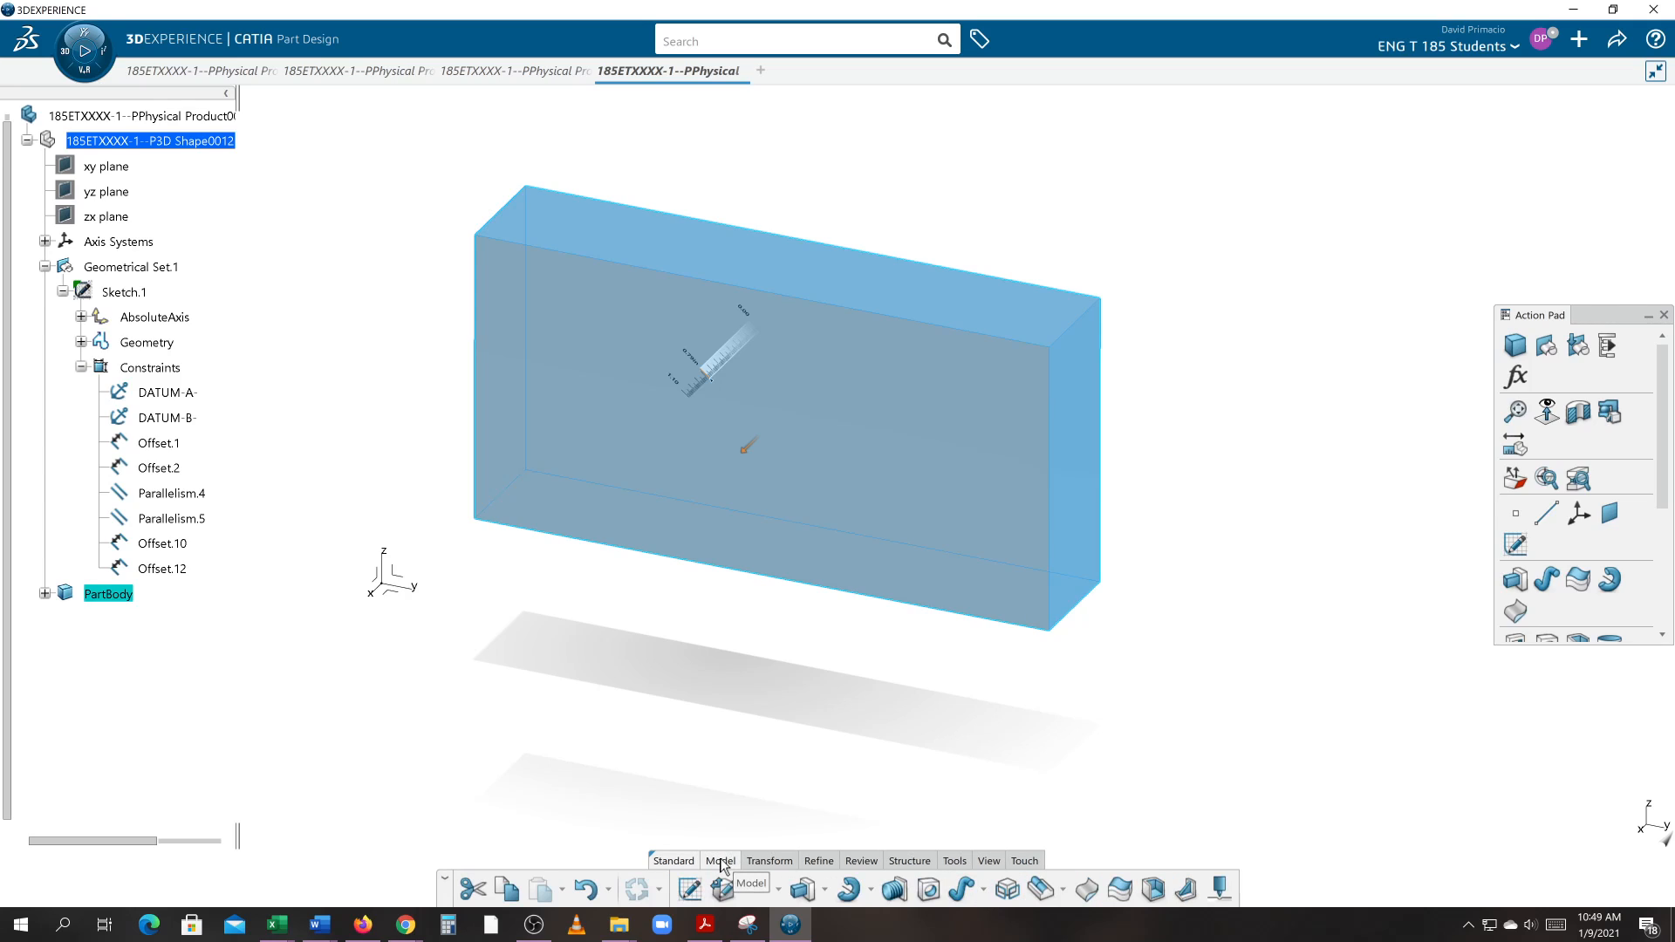
left_click(806, 888)
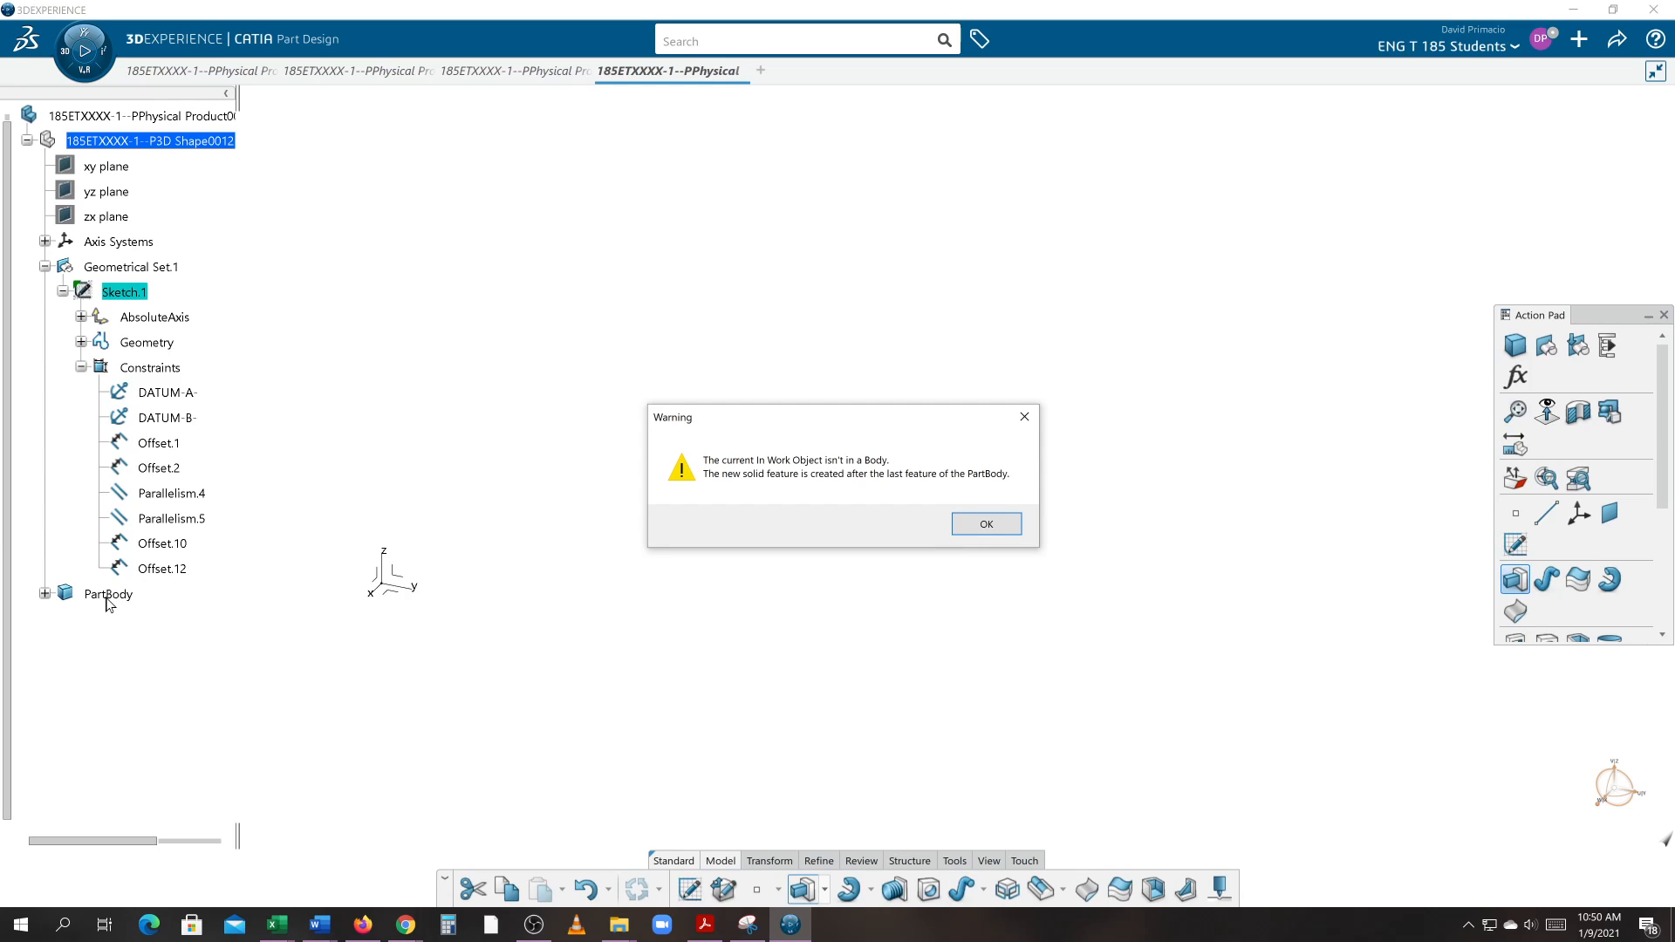
left_click(988, 525)
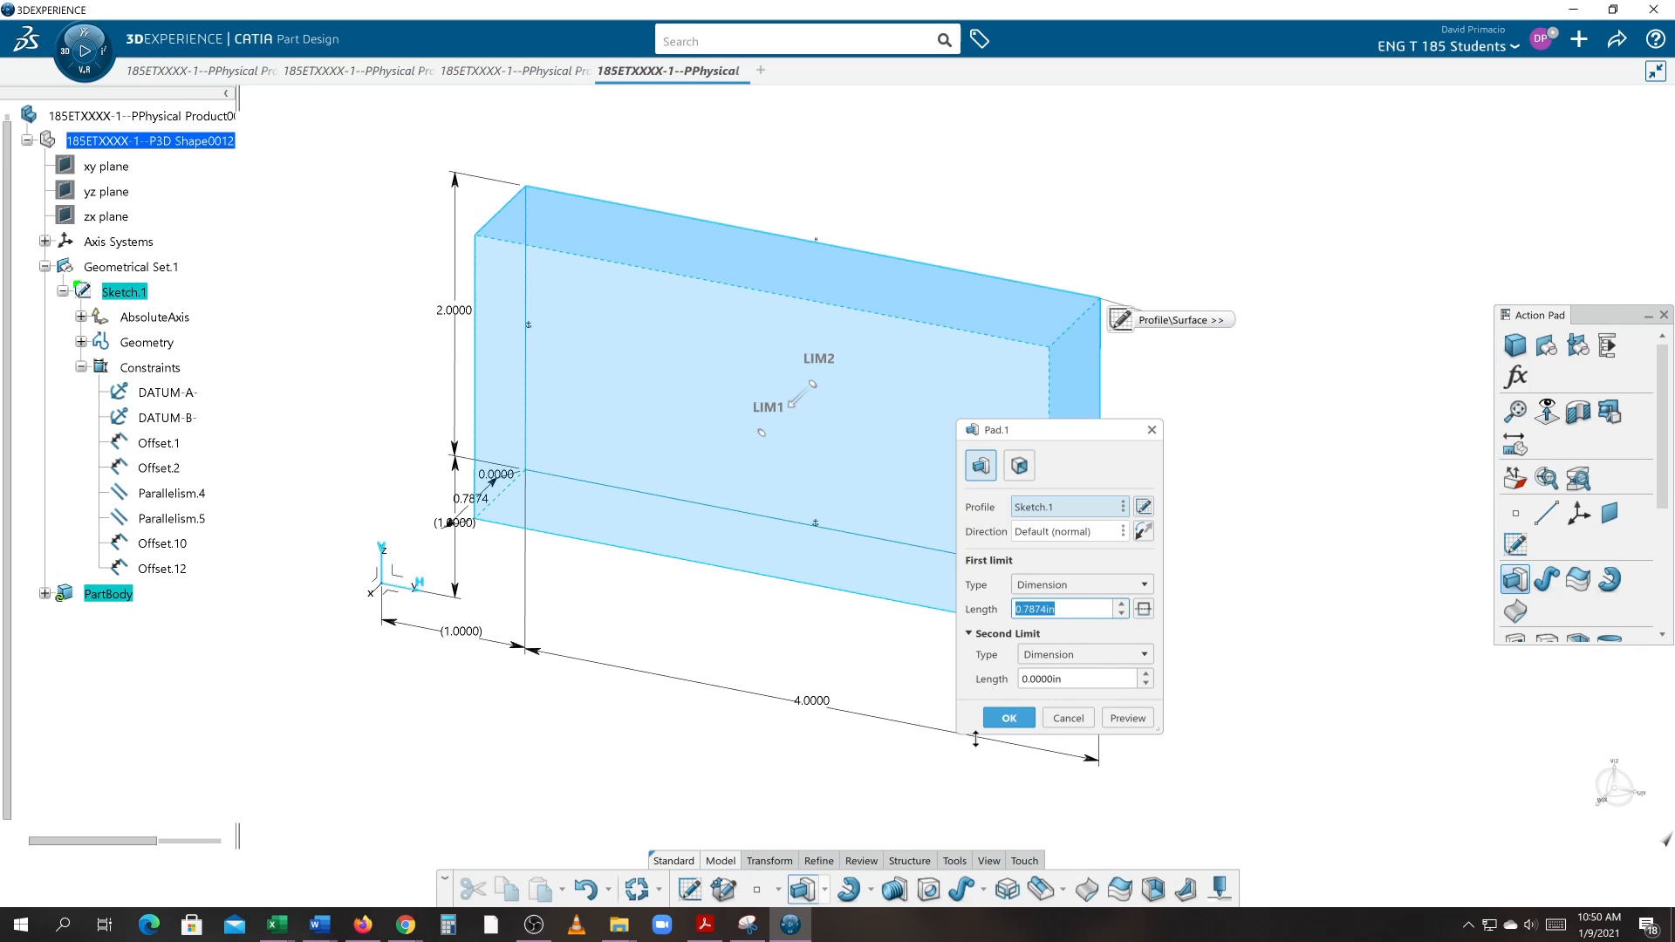
type("12*8")
key("Return")
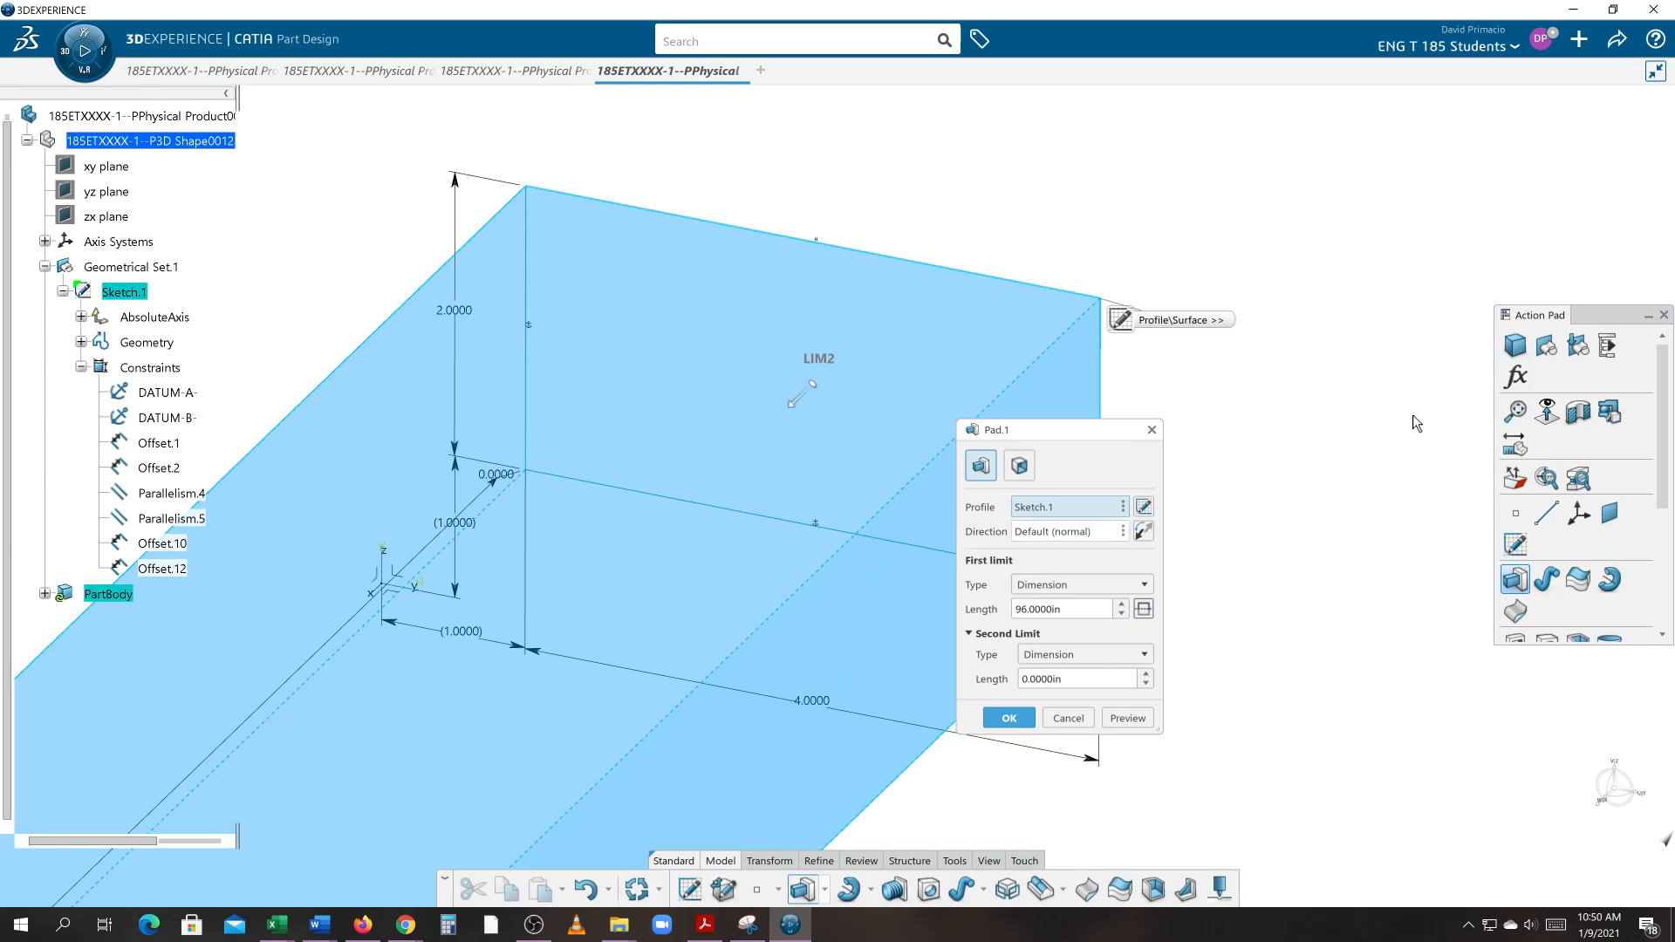
- Reverse the pad direction so the bar extends to the opposite side of the sketch plane
middle_click_drag(1382, 410, 1308, 579, "ctrl")
middle_click_drag(1319, 484, 1397, 376)
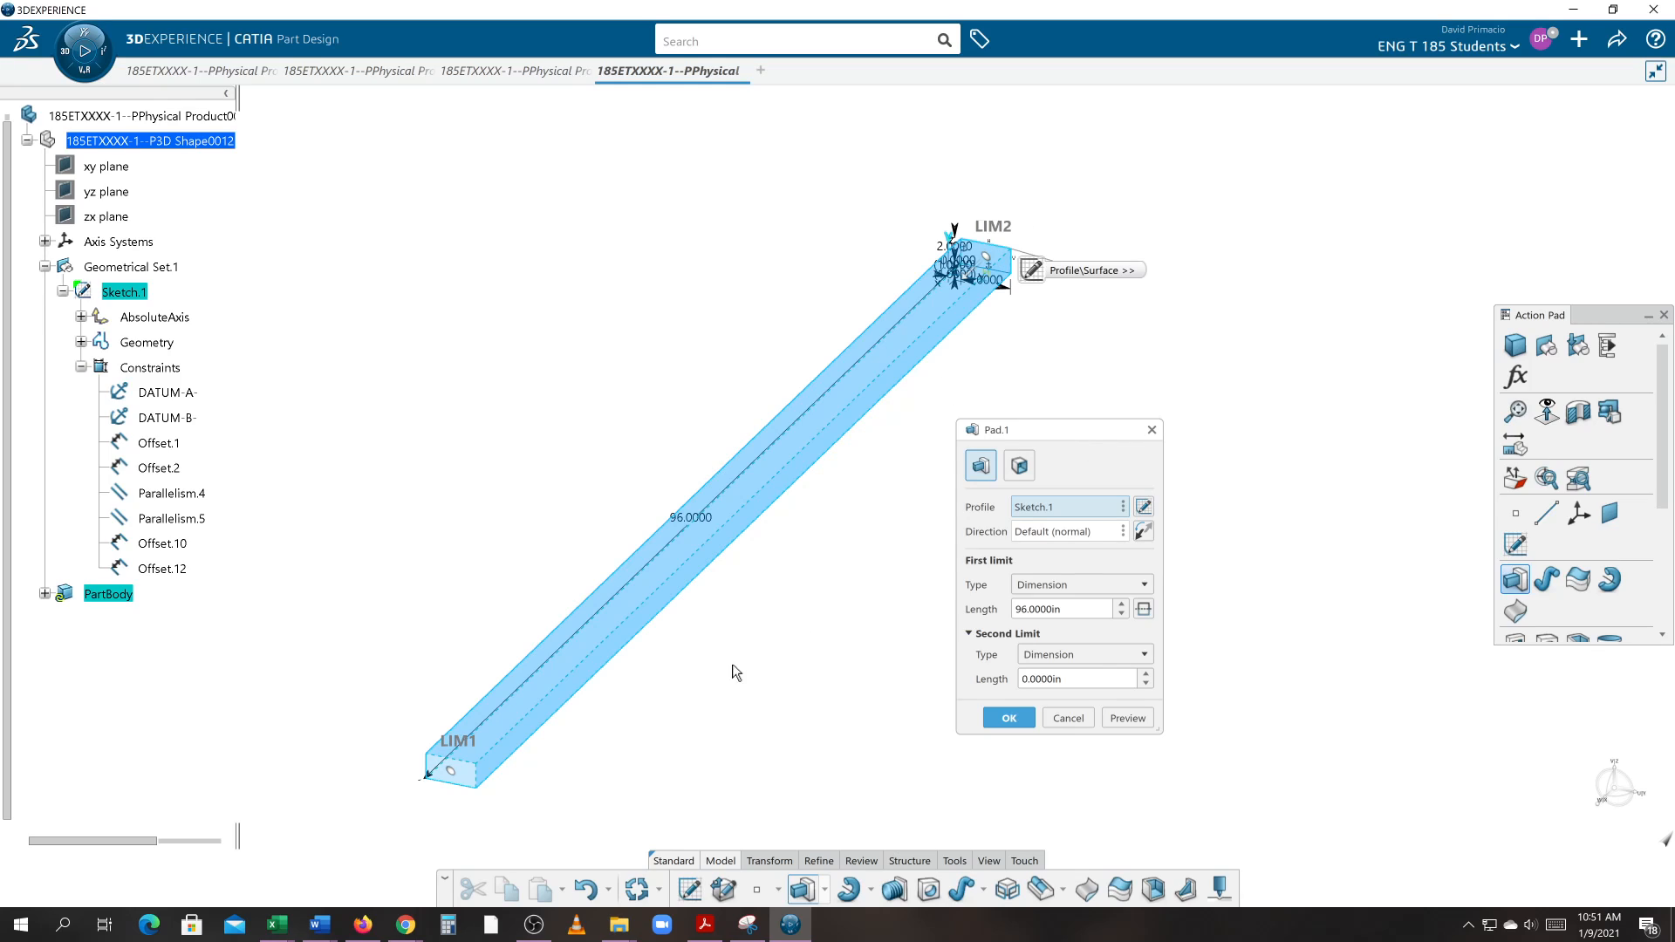
left_click(1142, 534)
middle_click_drag(895, 281, 731, 440)
middle_click_drag(790, 688, 911, 609)
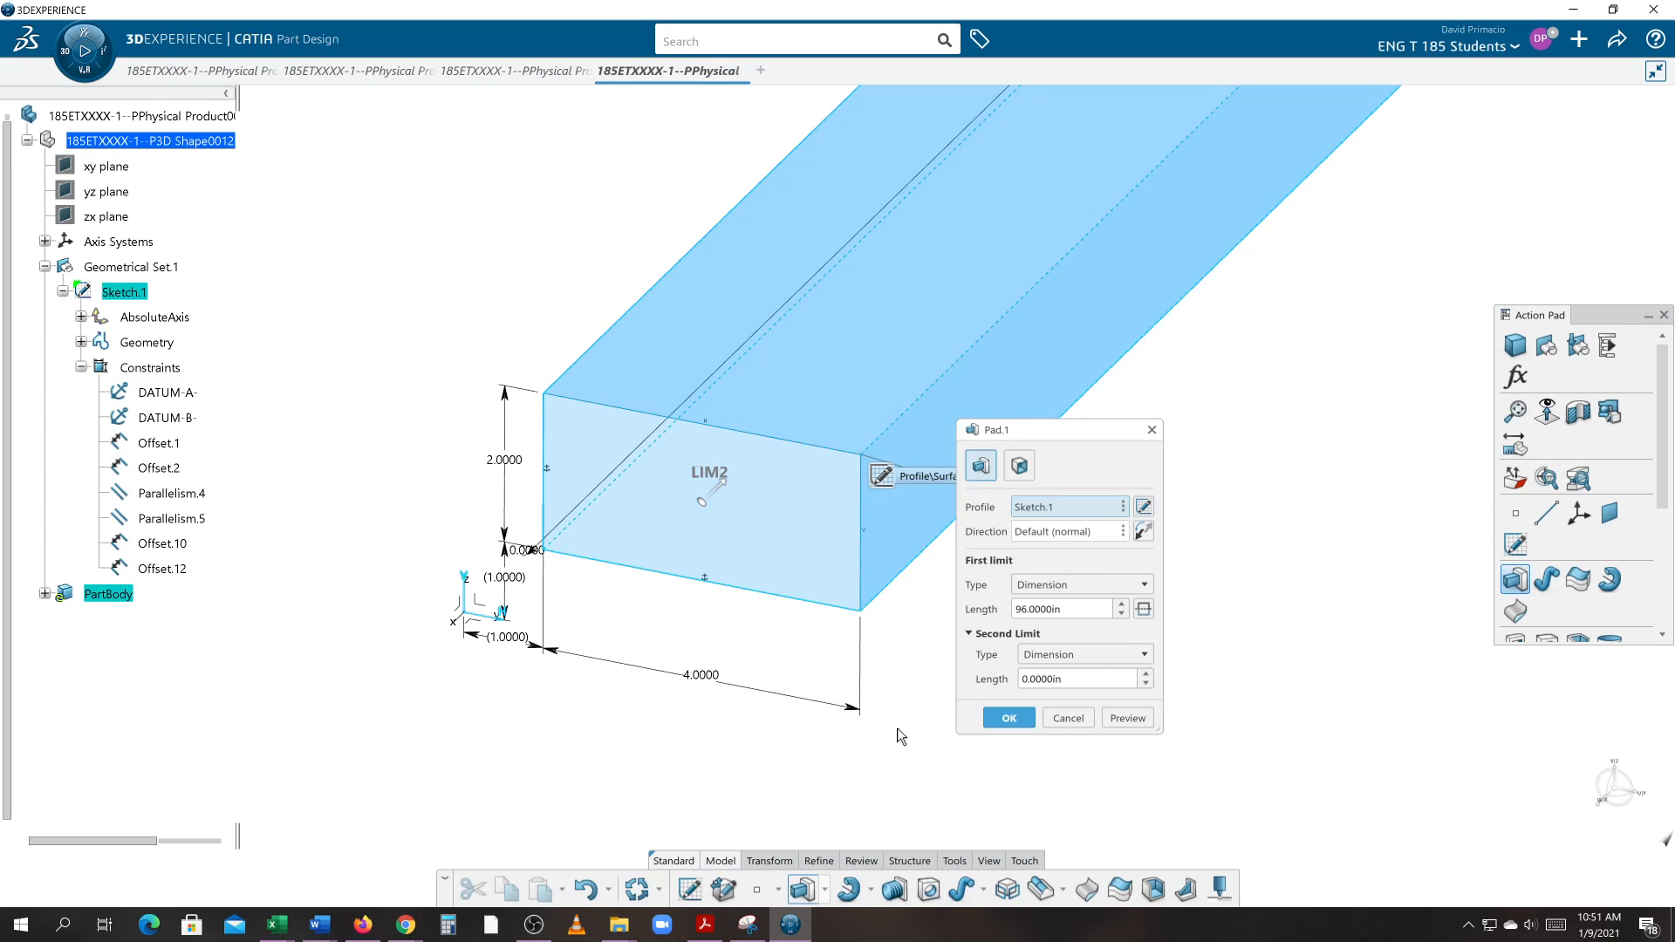
- Complete the 96 in pad of the rectangle sketch with the reversed direction
left_click(1009, 718)
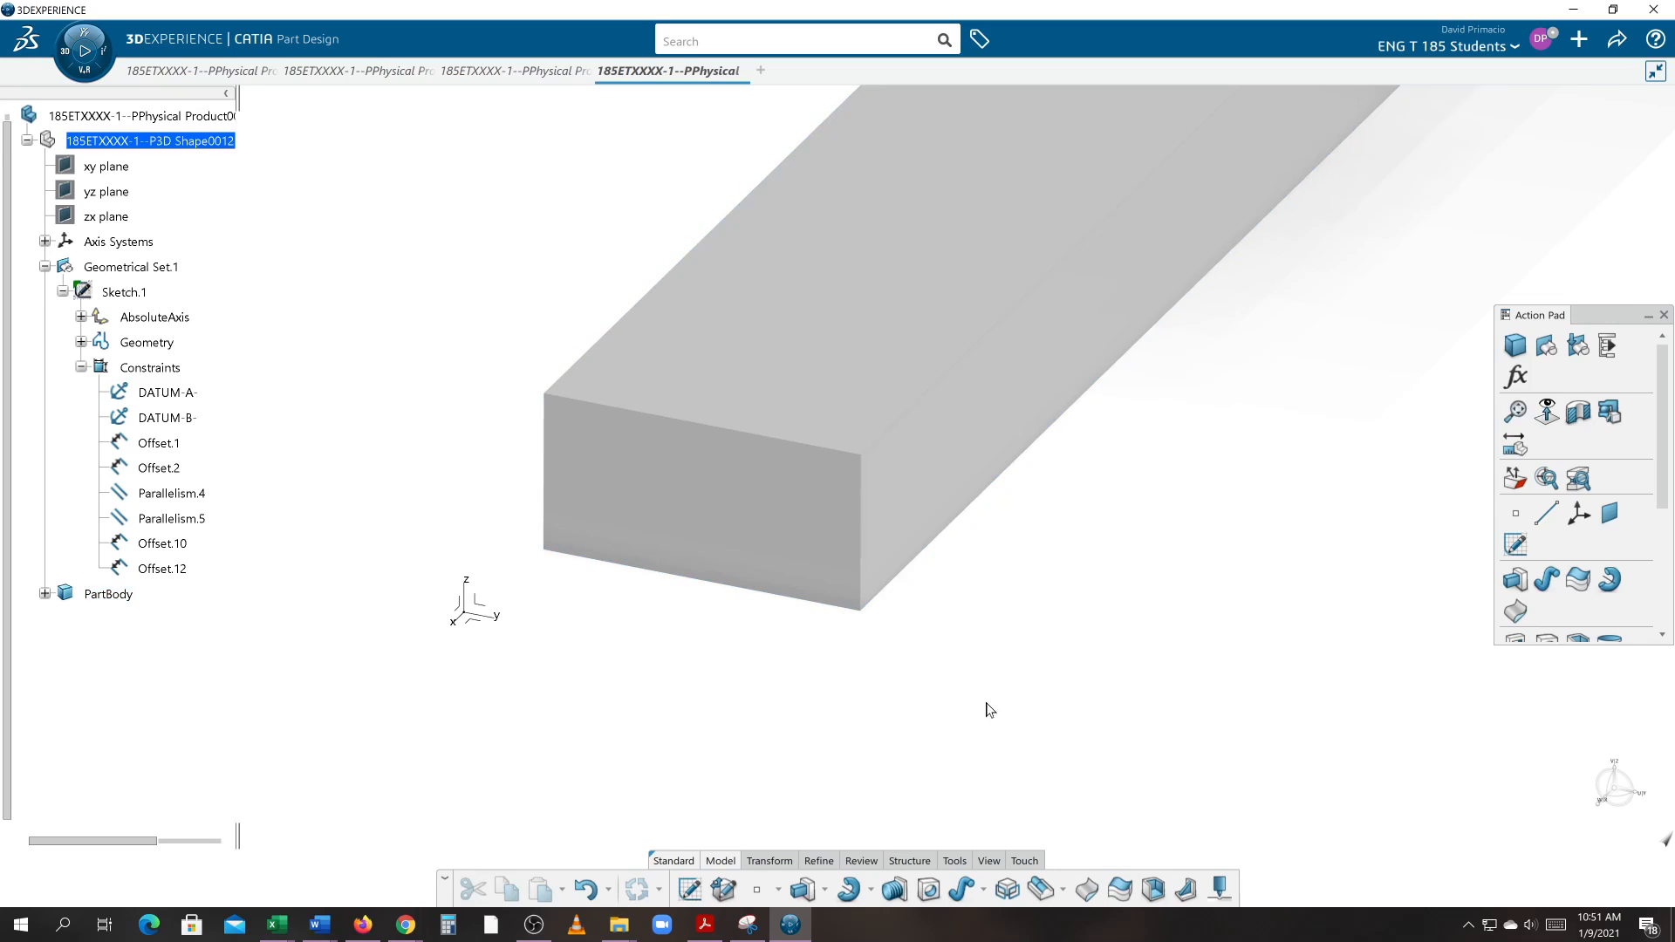
middle_click_drag(1027, 651, 1077, 700)
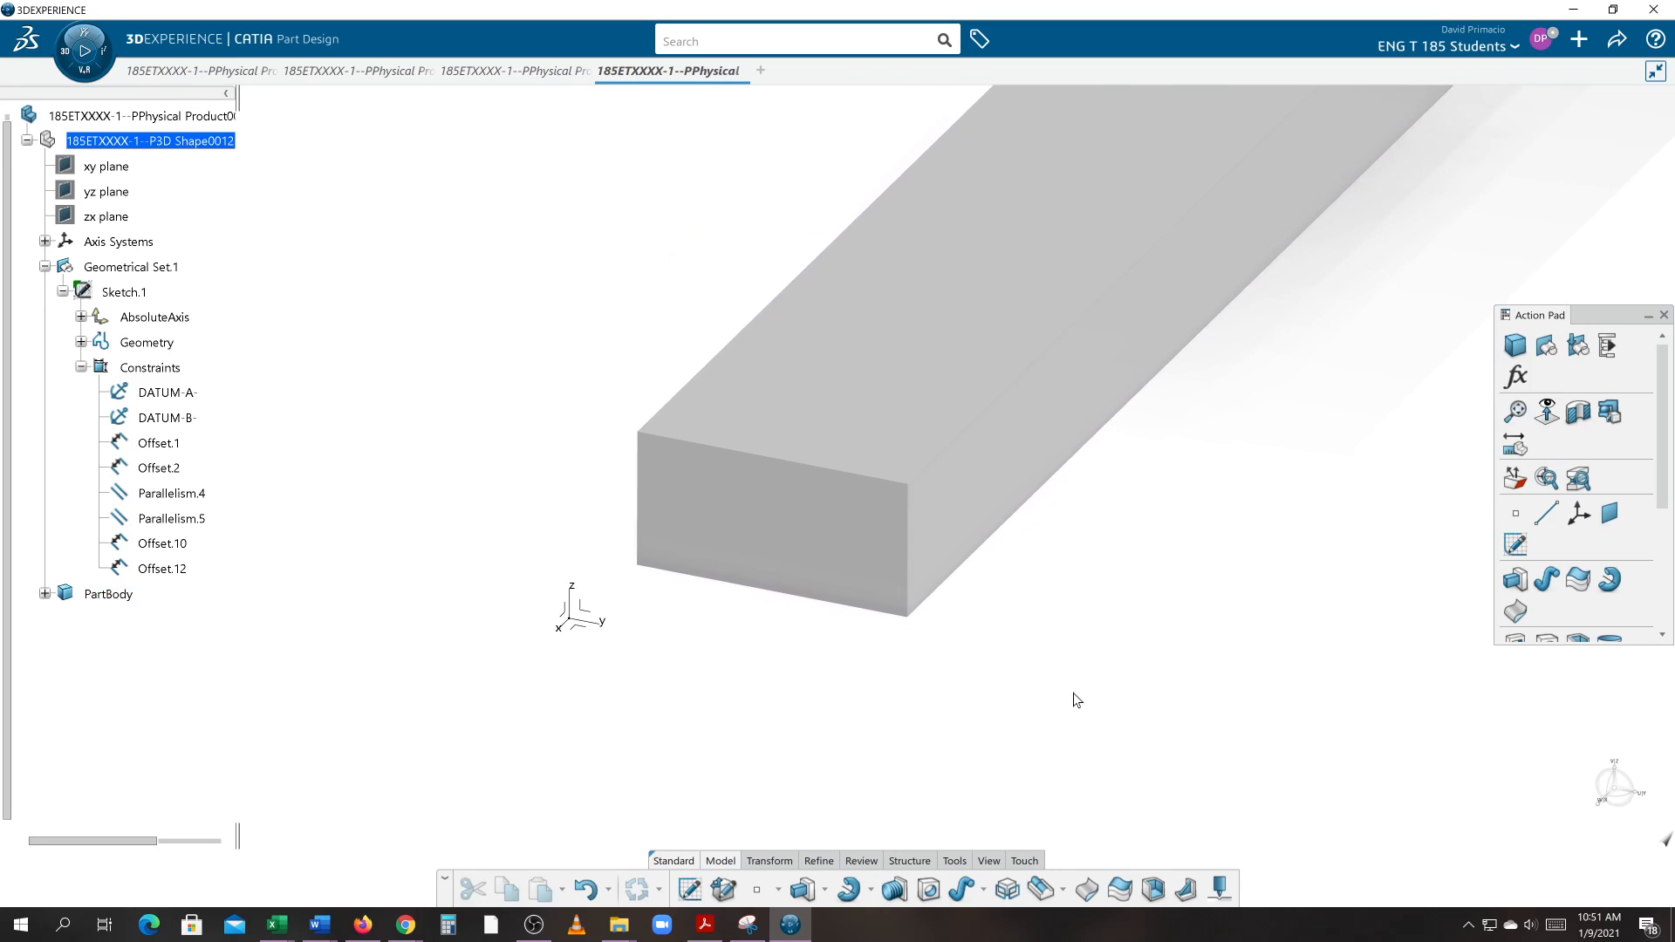
- Search the material library for fir and choose the Alpine Fir core material for application
left_click(954, 861)
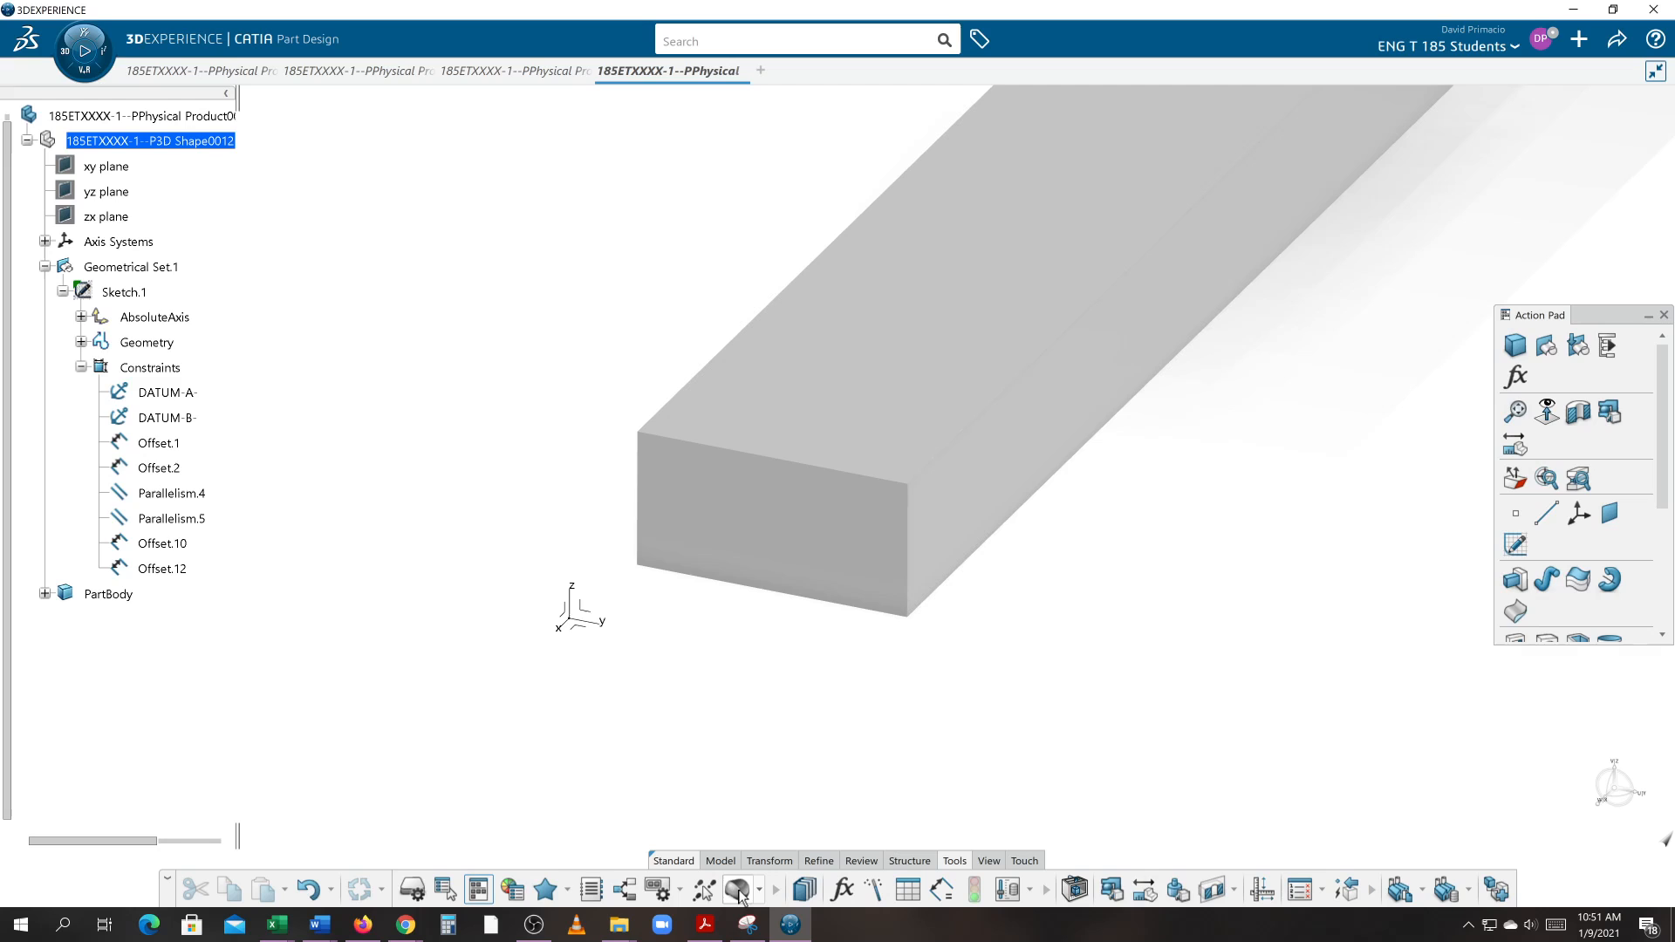
left_click(738, 889)
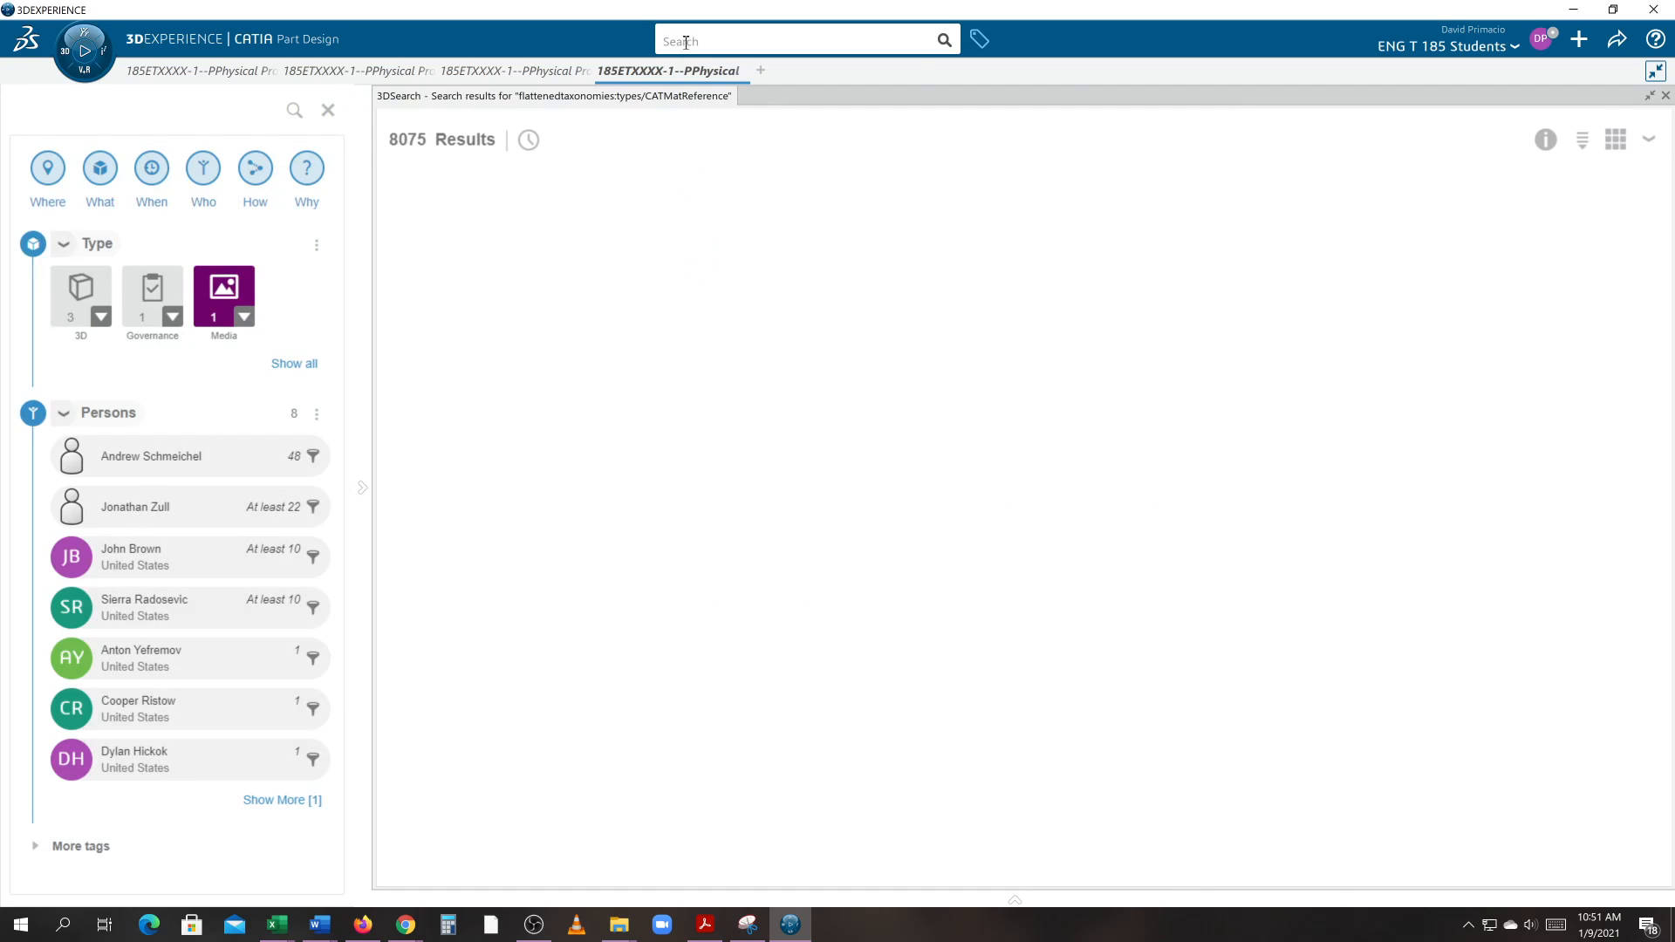
left_click(676, 41)
left_click(698, 67)
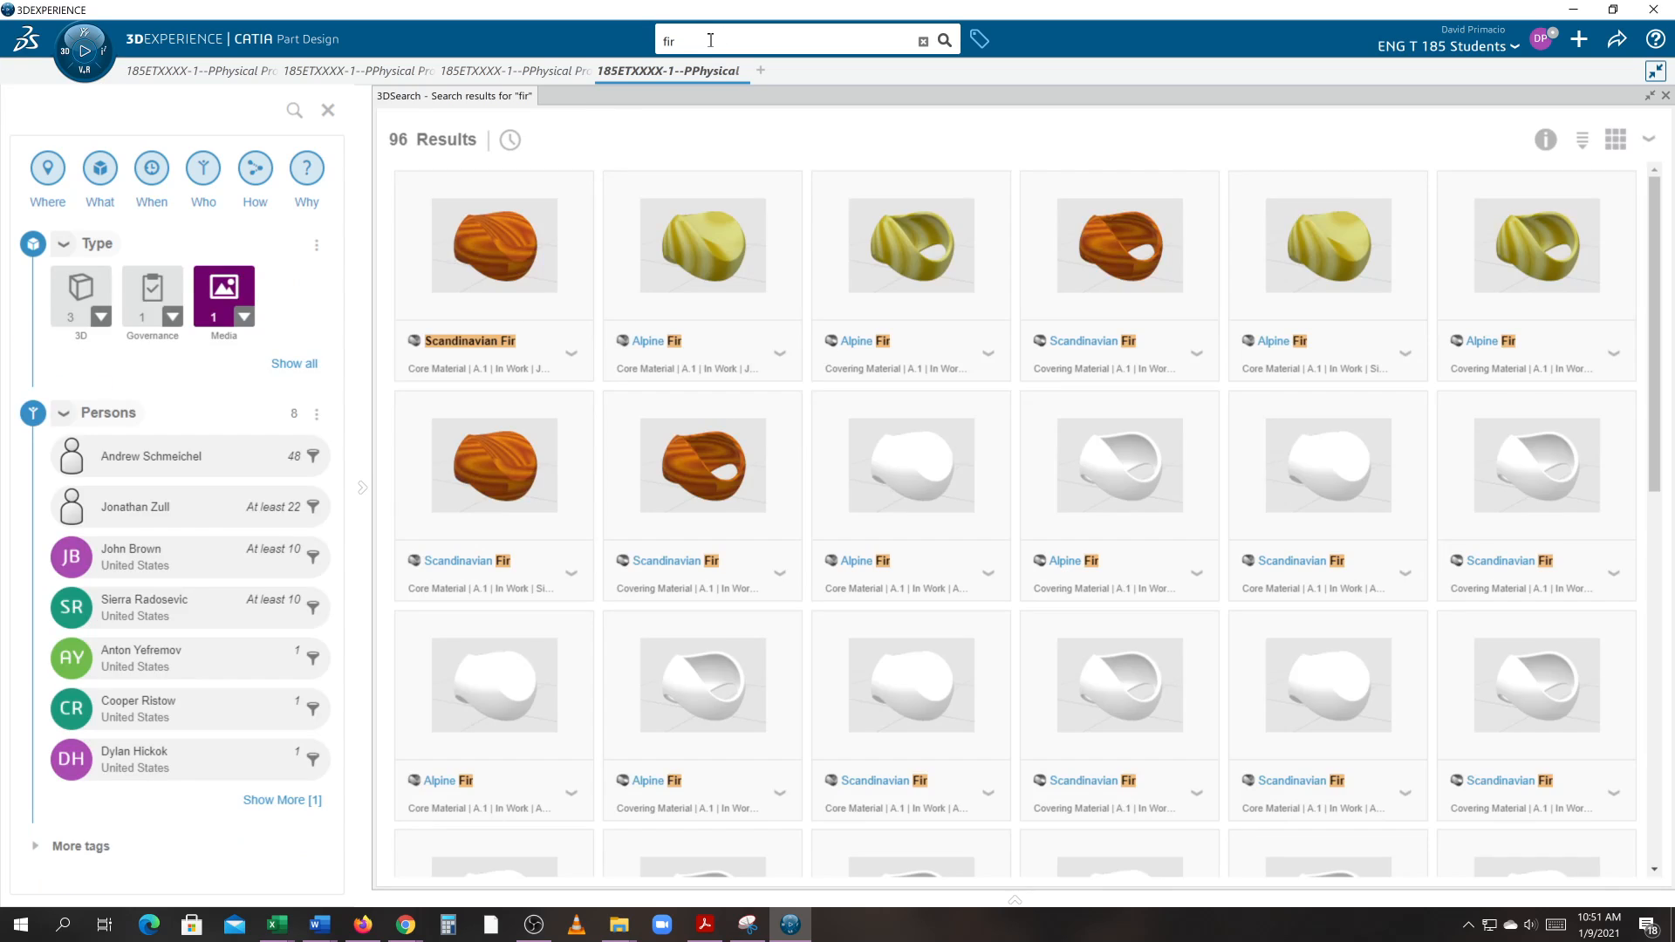
left_click(712, 253)
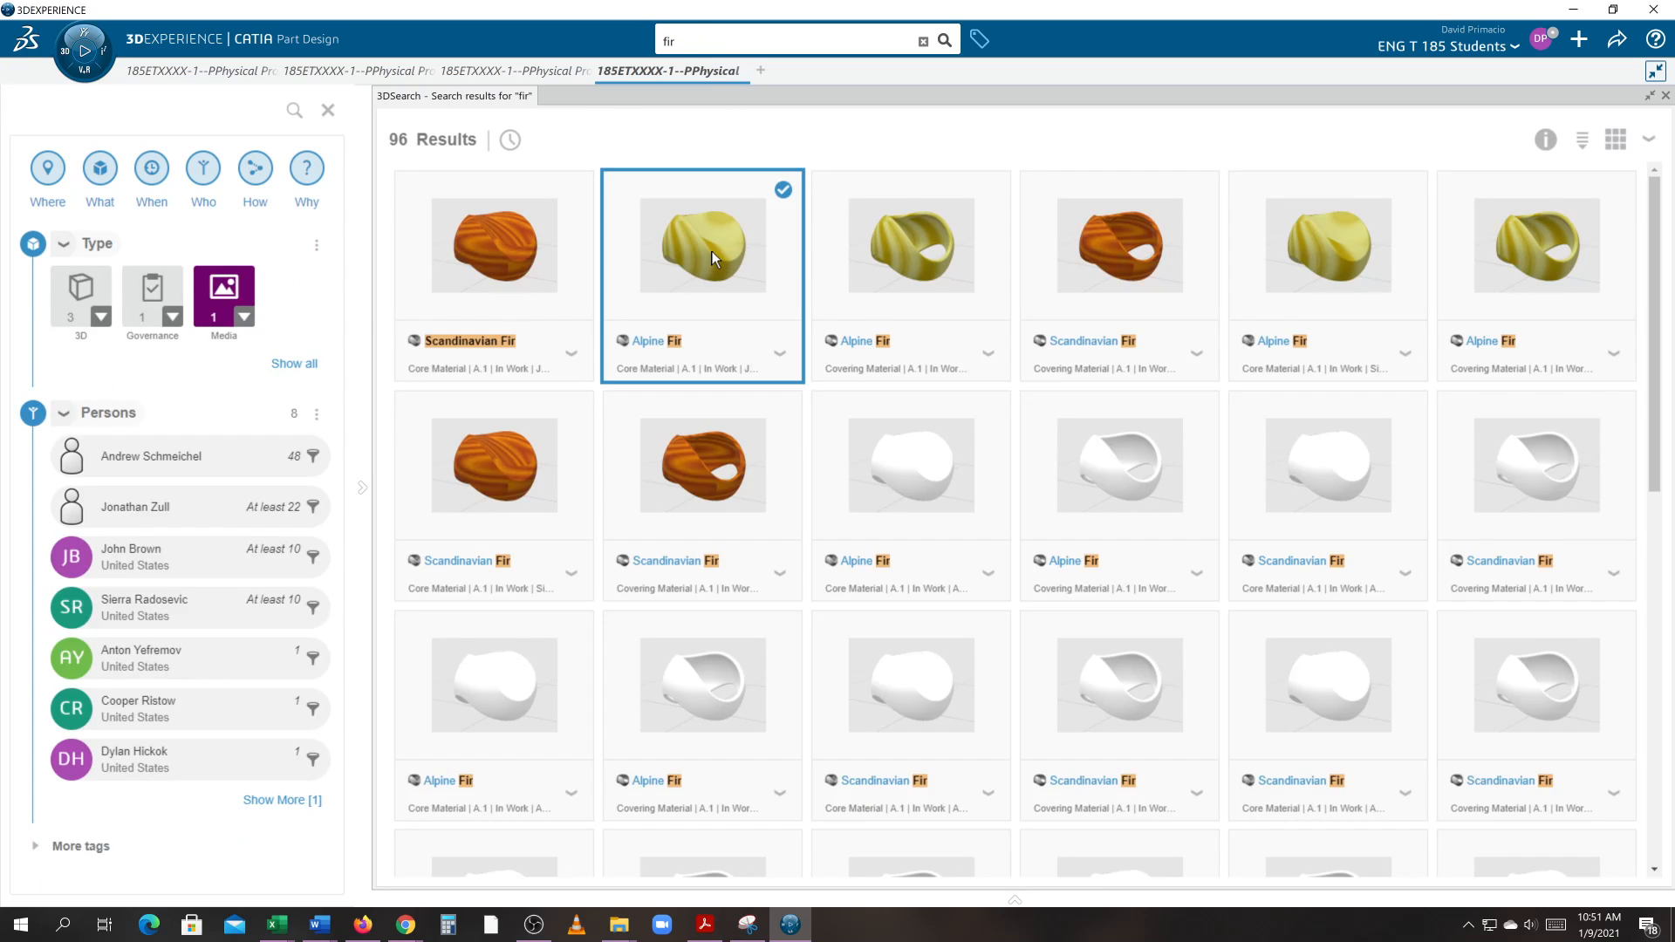
left_click(779, 353)
left_click(820, 413)
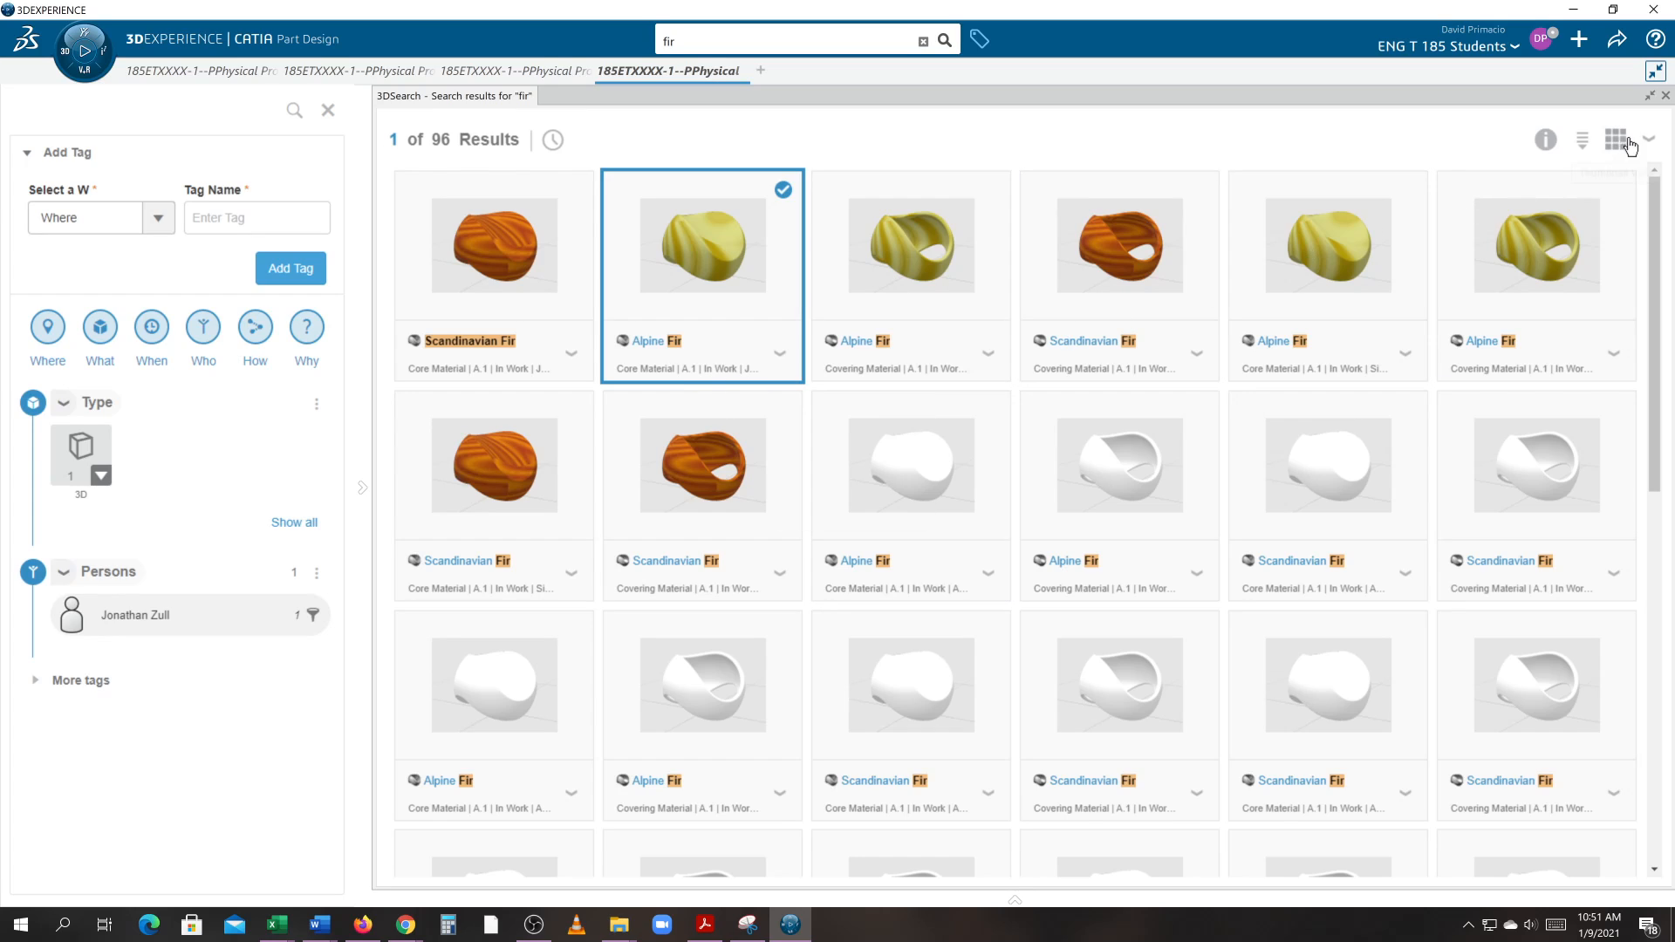
- Apply the Alpine Fir core material to the bar's 3D shape and finish the material assignment
left_click(1665, 96)
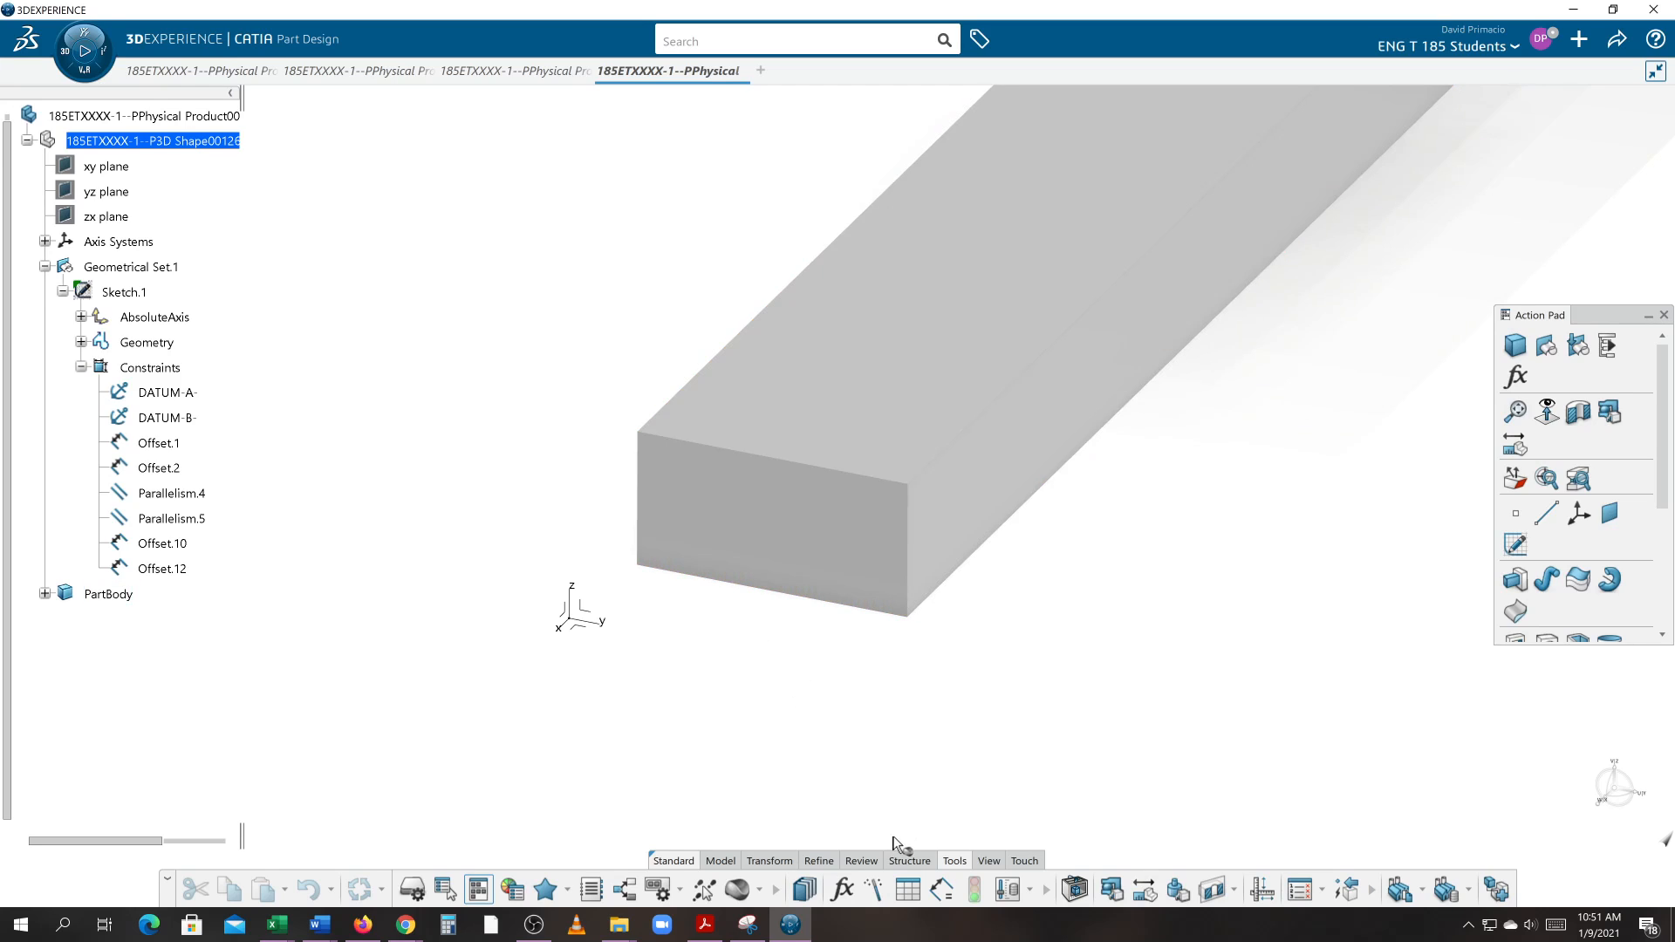
left_click(987, 861)
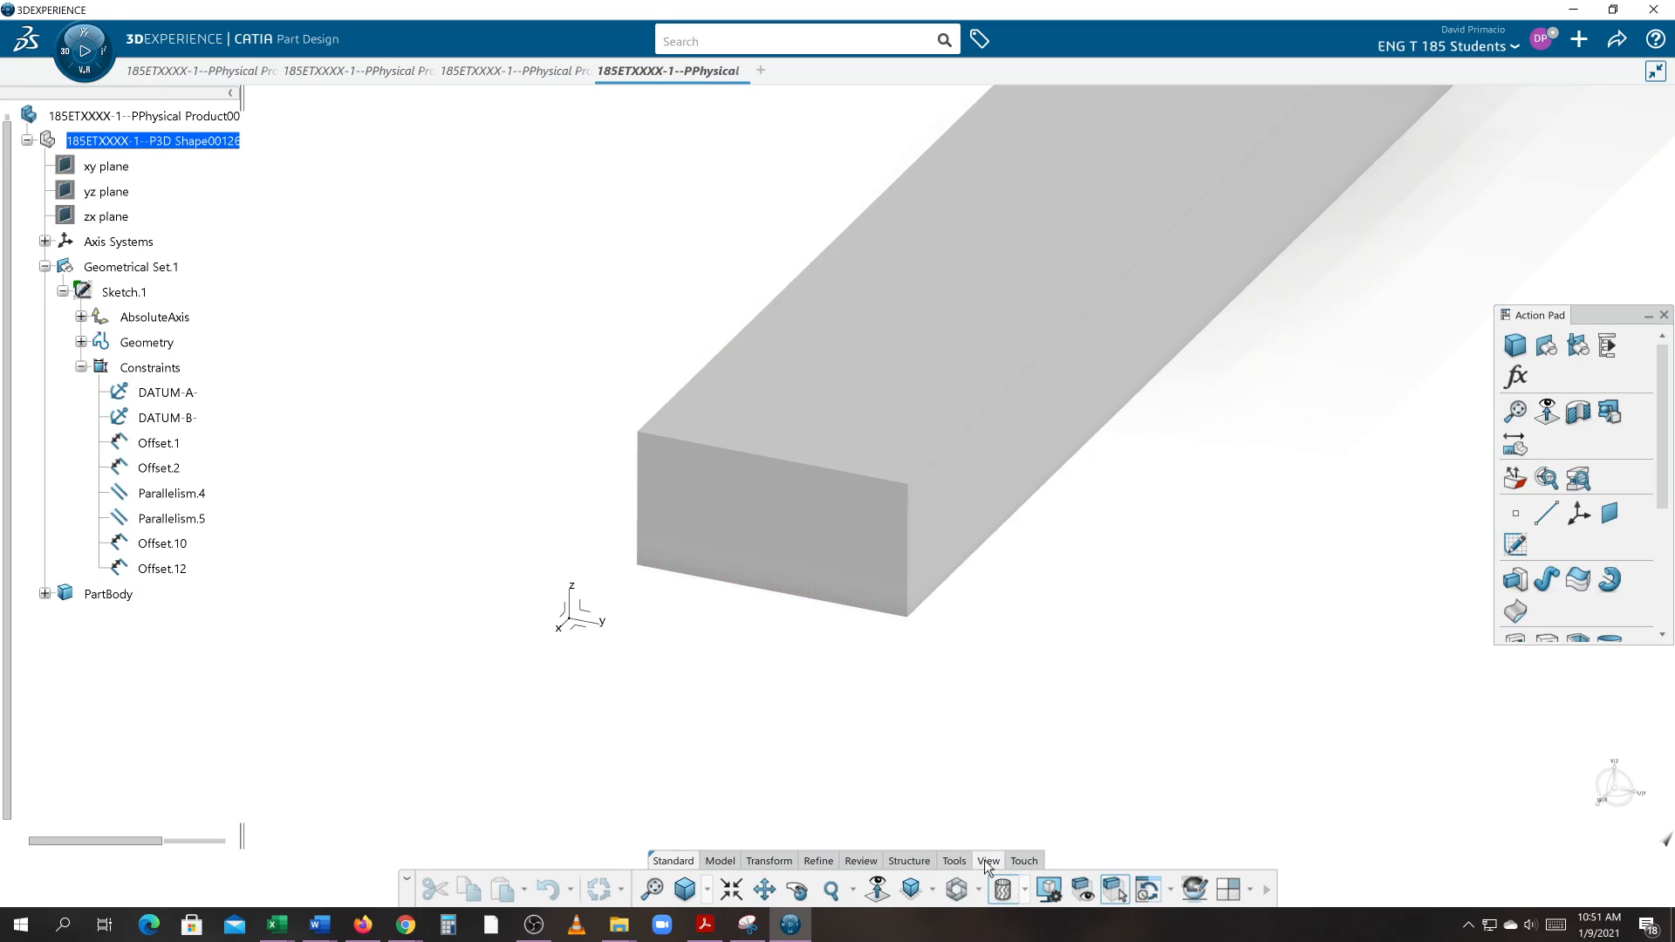
left_click(985, 863)
left_click(209, 140)
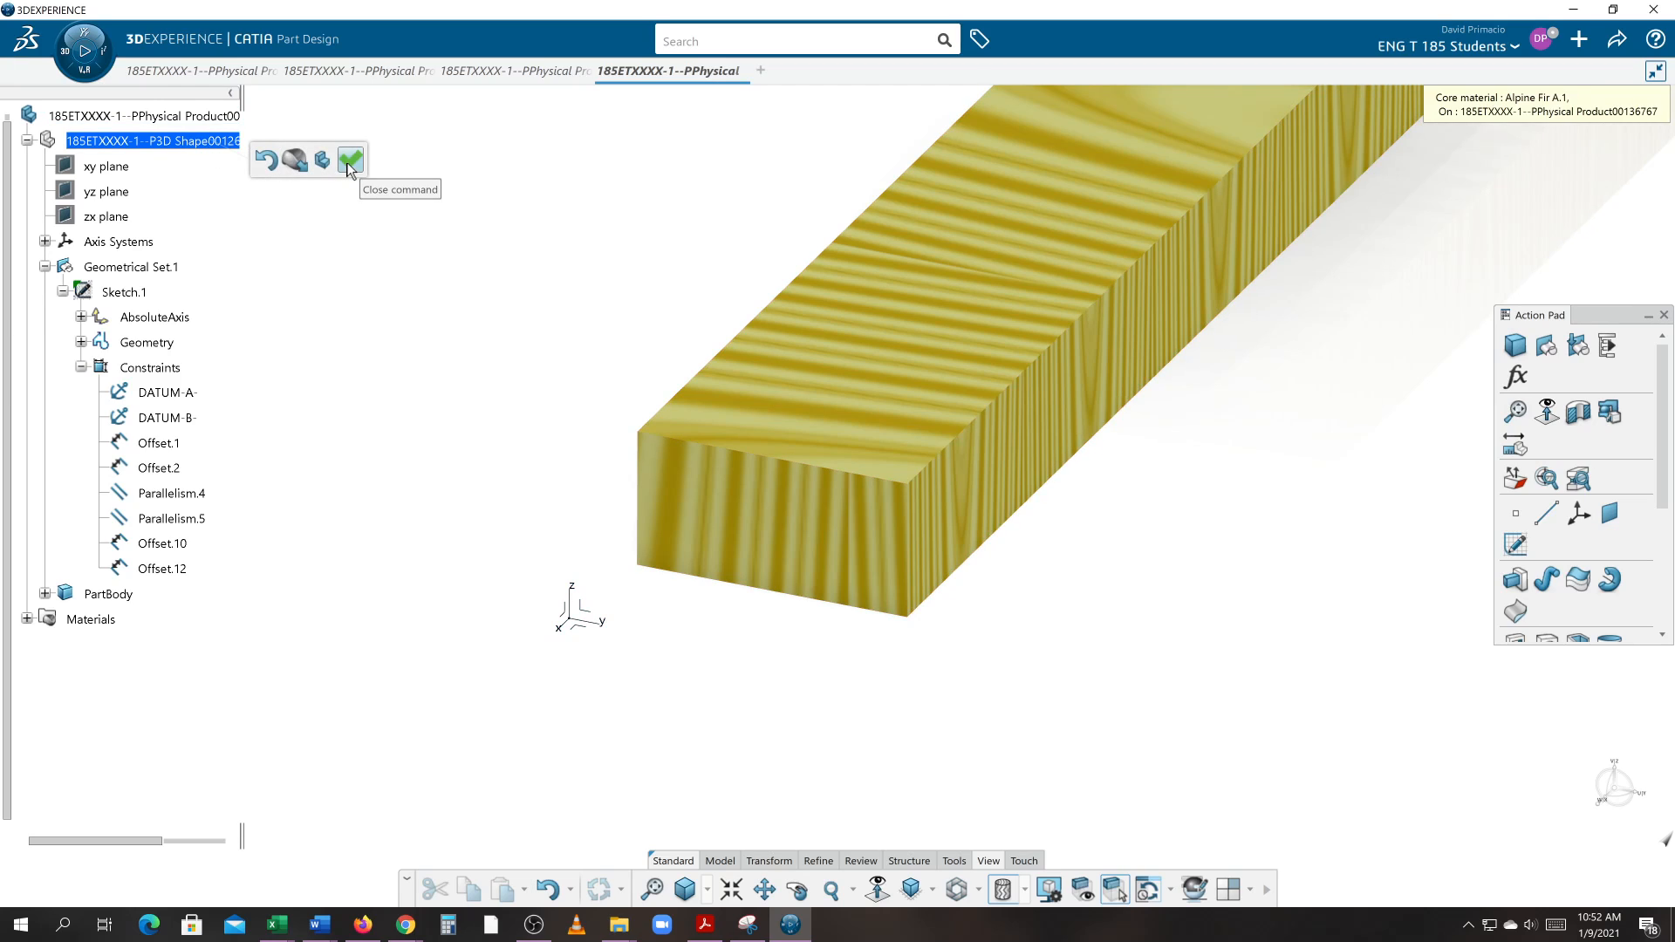
left_click(350, 161)
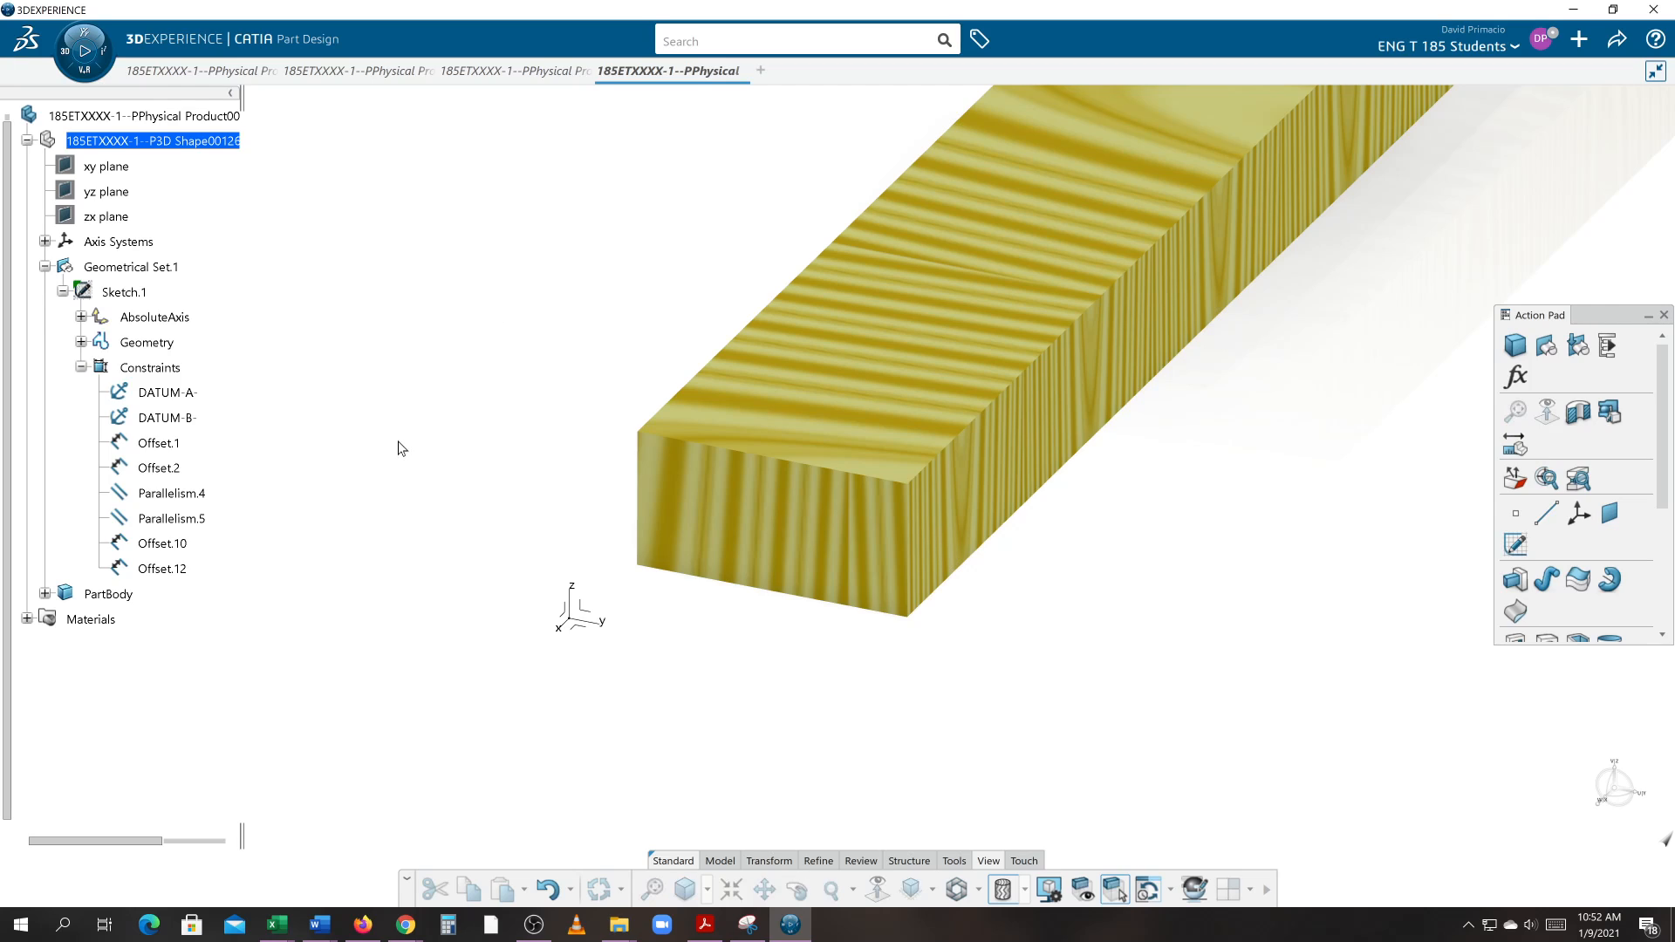
- Examine the whole bar and its tree structure, comparing the sketch under Geometrical Set.1 with the one under the pad in PartBody
middle_click_drag(594, 336, 595, 535)
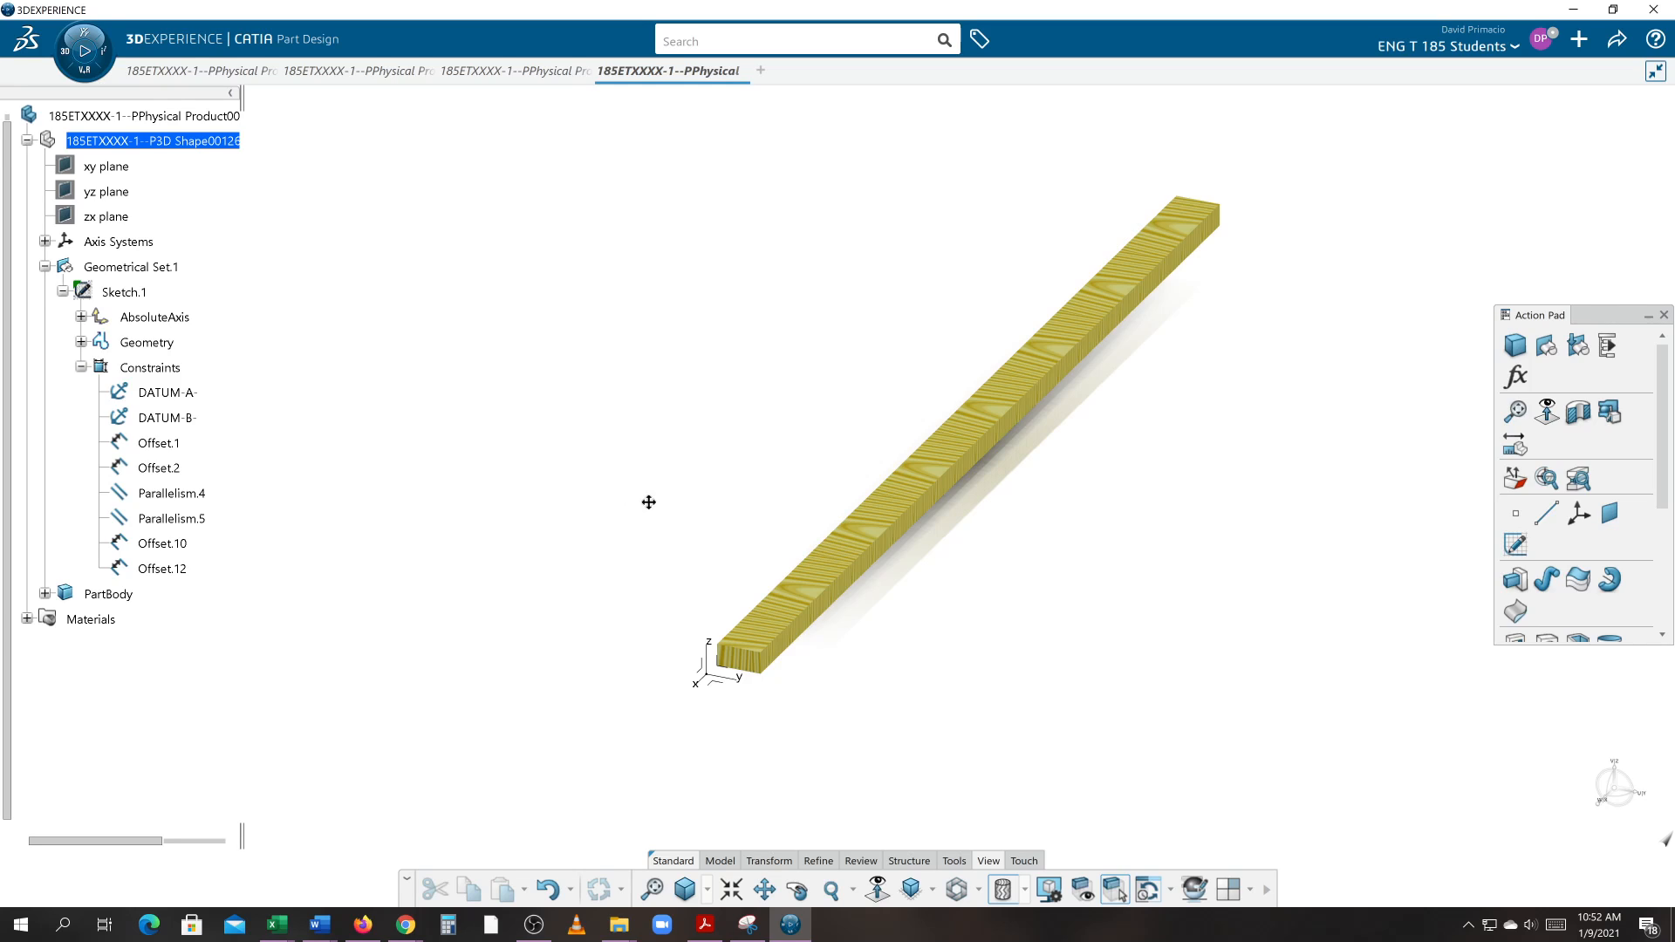
middle_click_drag(648, 501, 683, 474)
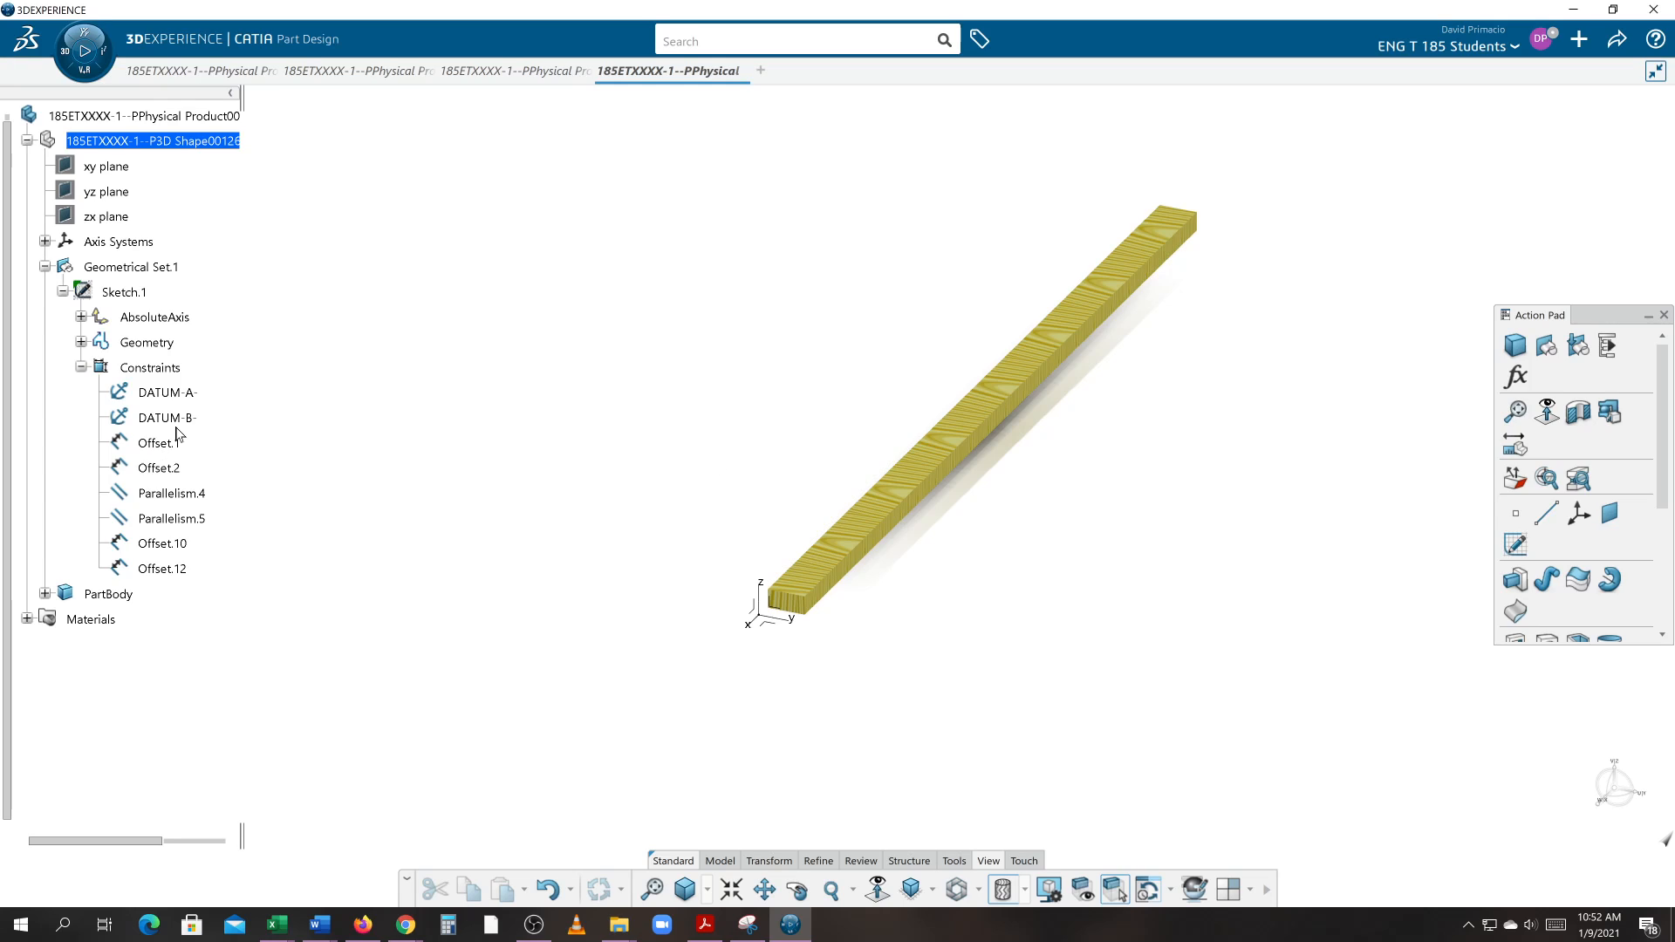
left_click(43, 268)
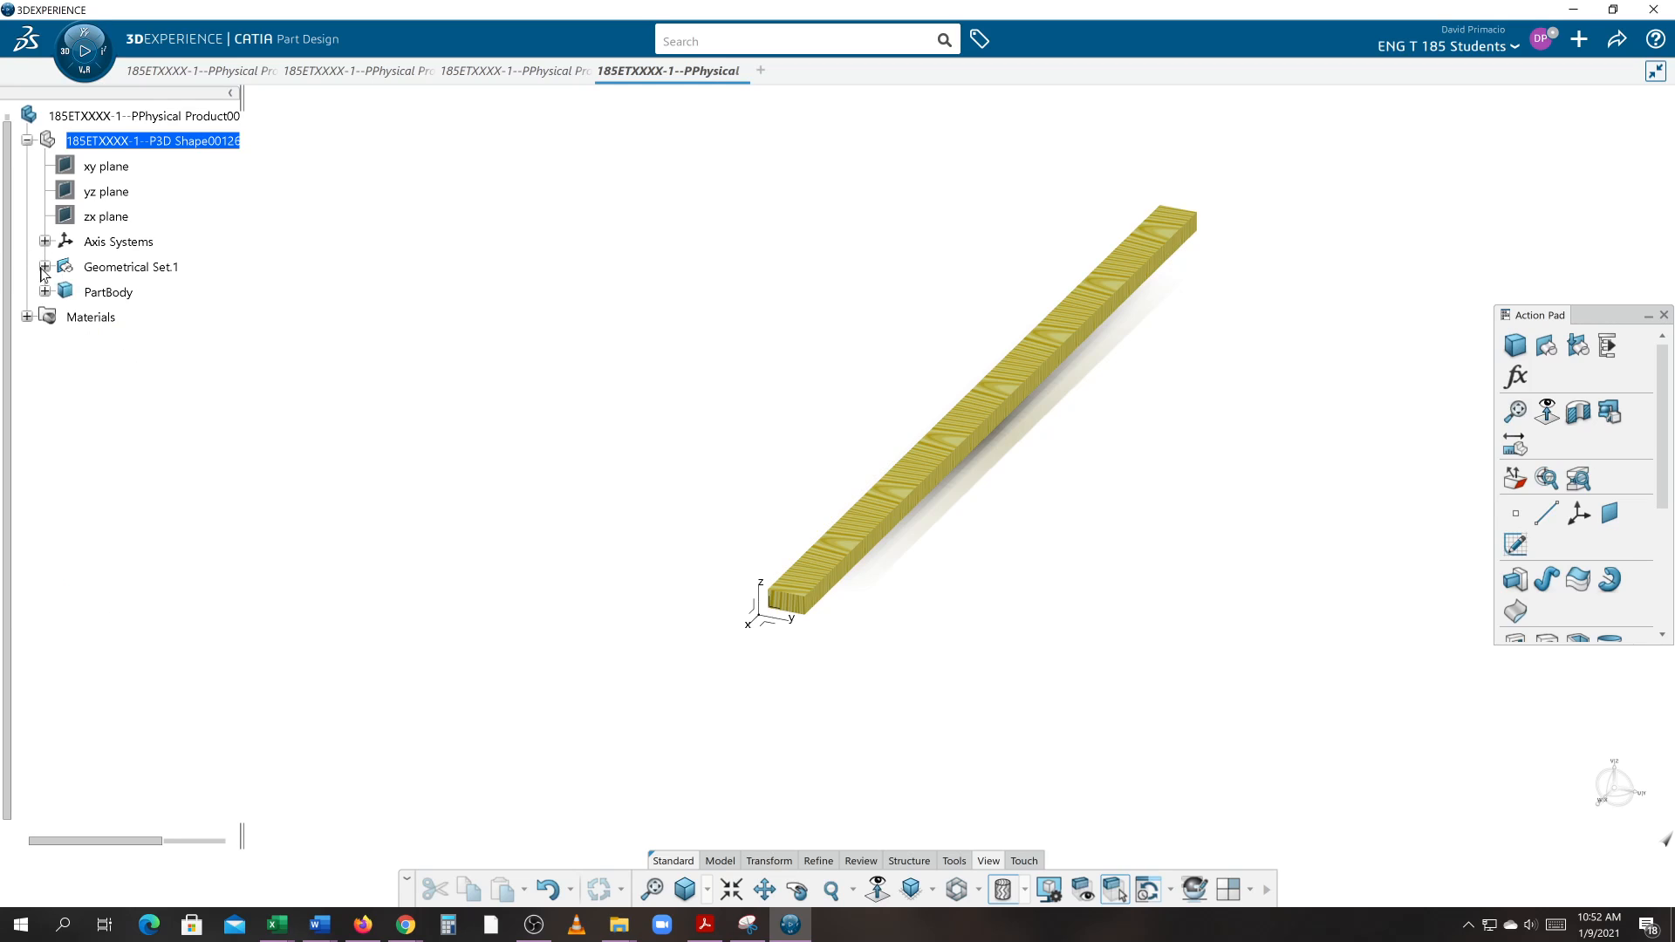
left_click(27, 318)
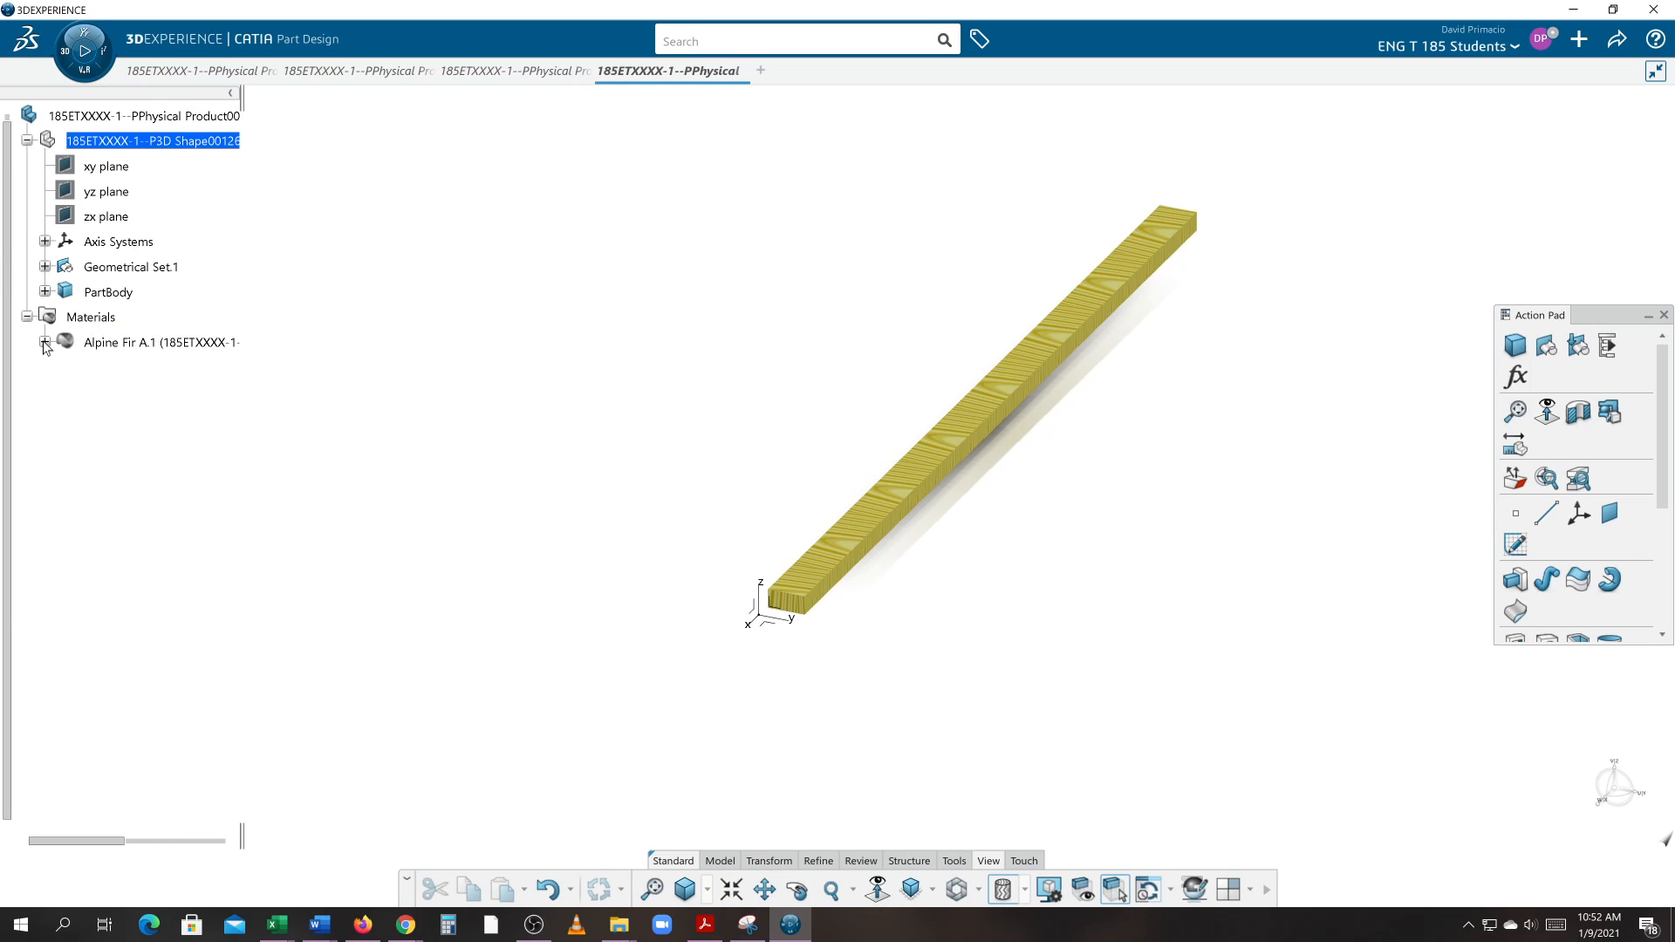
left_click(44, 267)
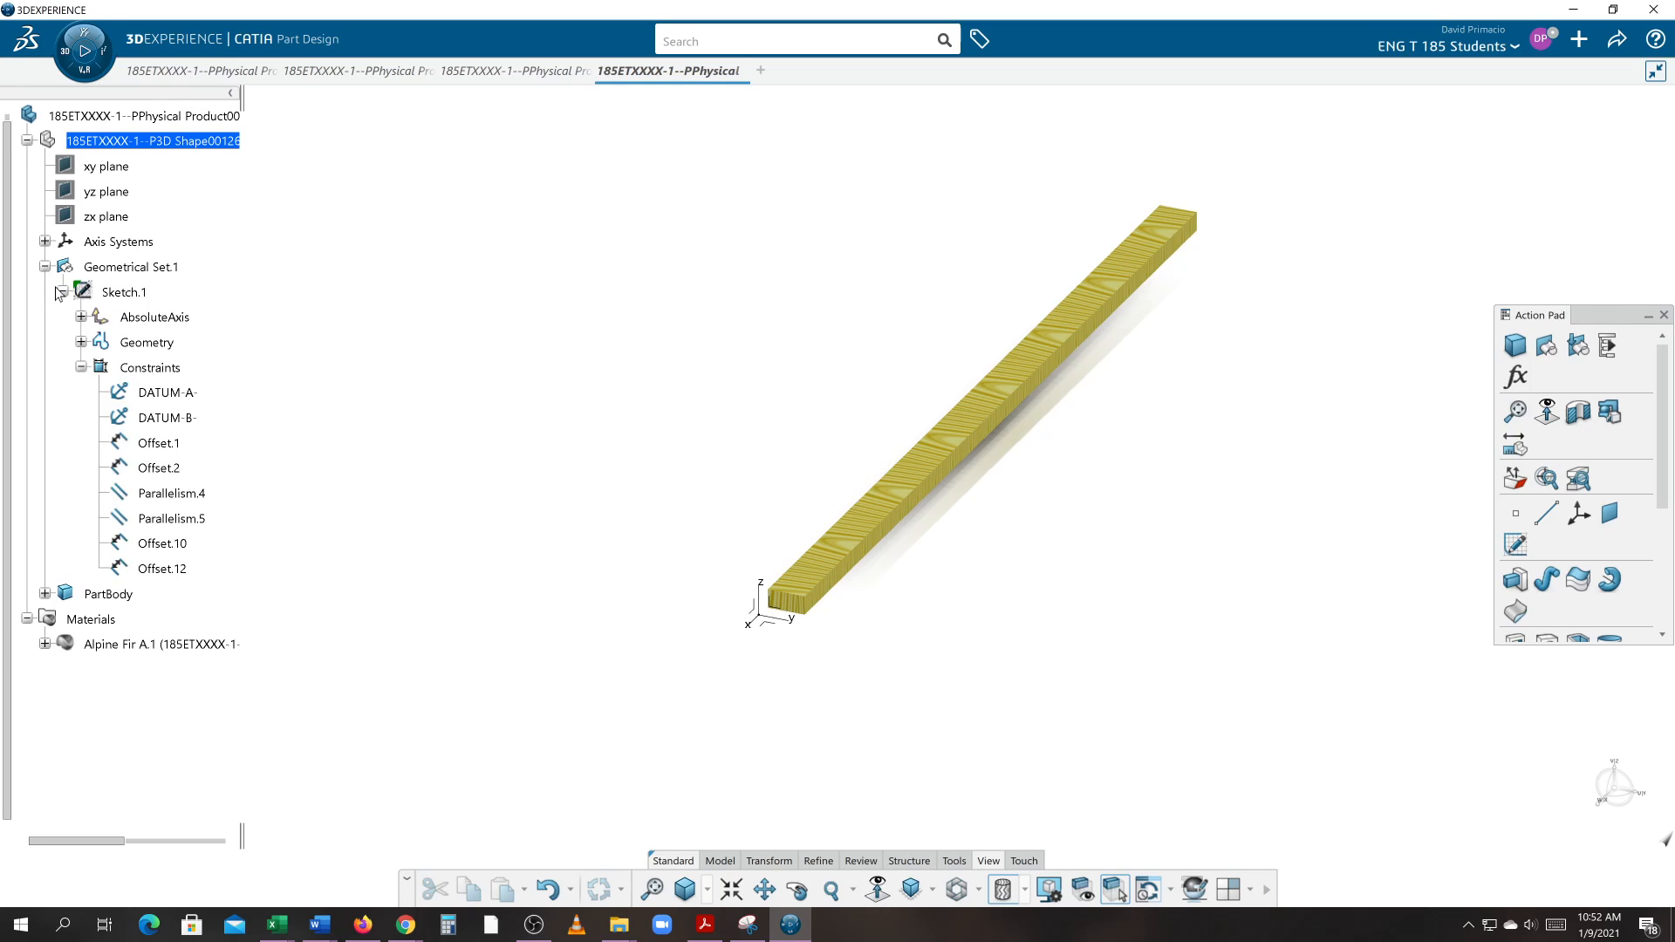
left_click(62, 291)
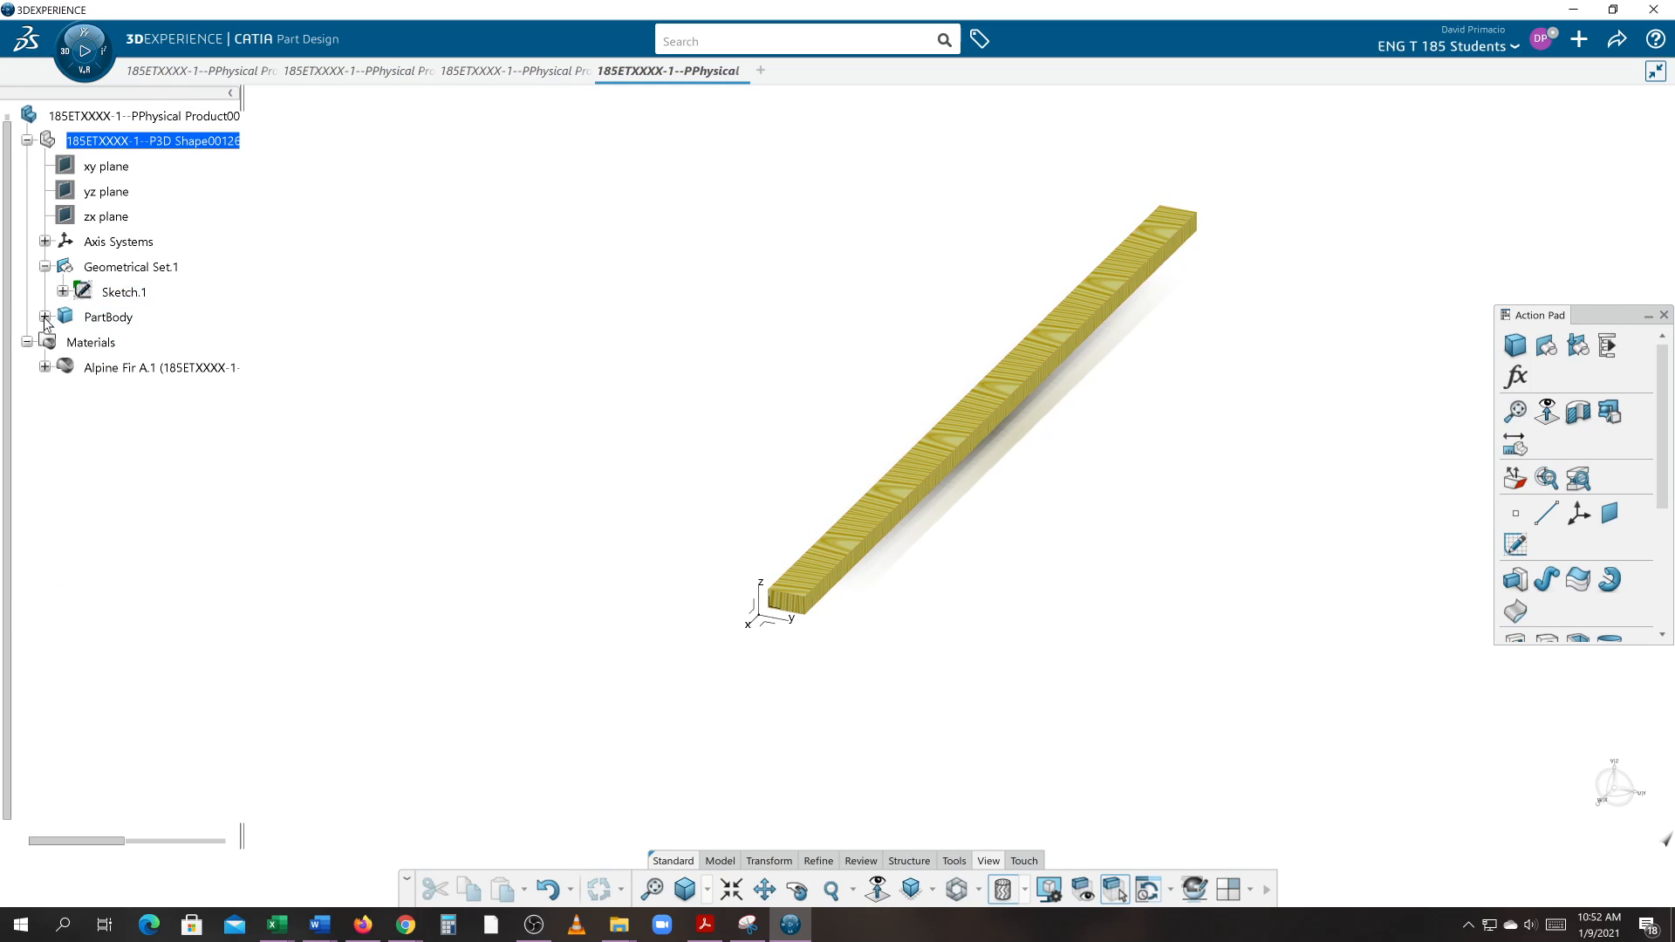
left_click(45, 316)
left_click(63, 342)
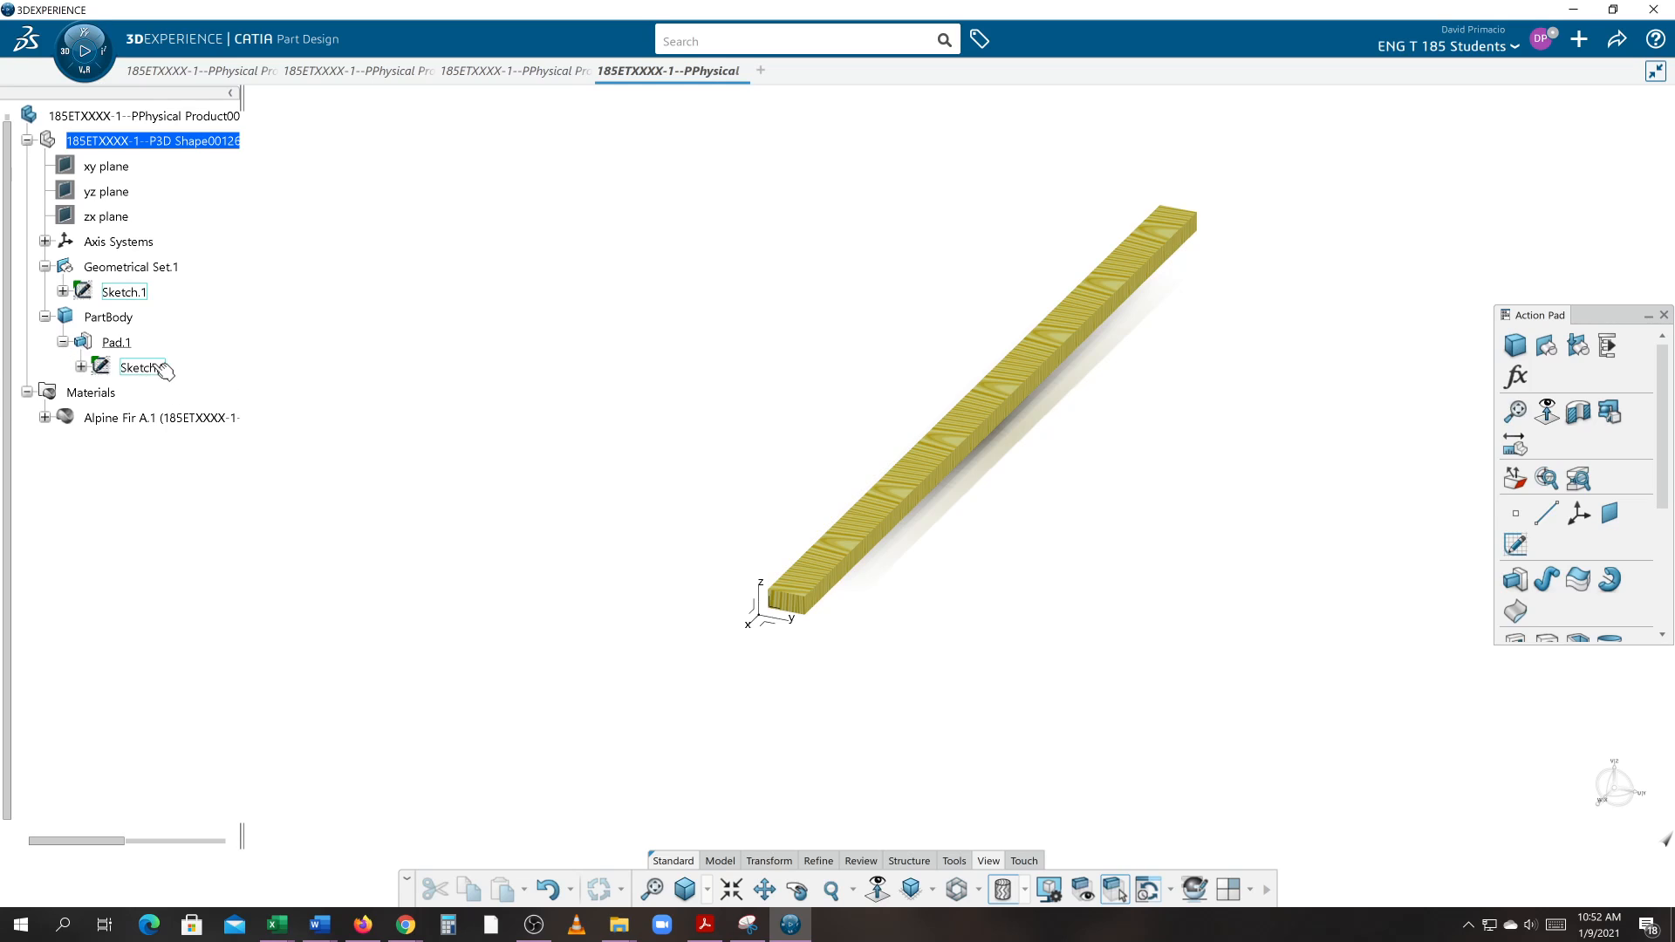
left_click(142, 368)
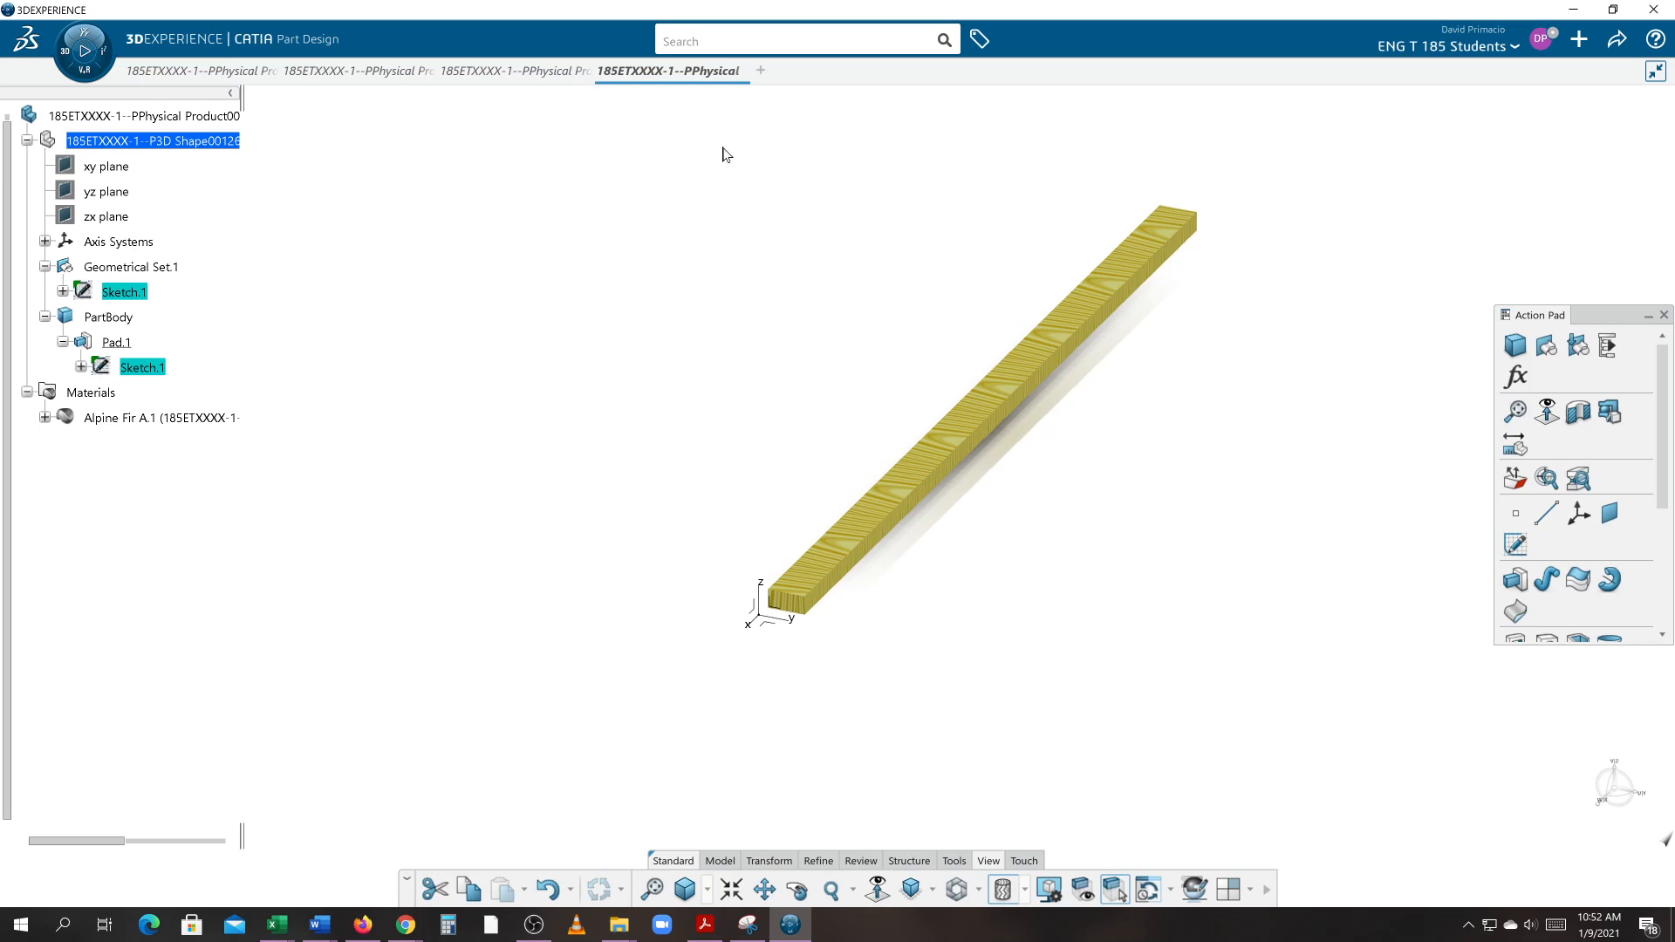
- Create a new 3D Part and define its PartBody as the in-work object
left_click(760, 71)
left_click(66, 62)
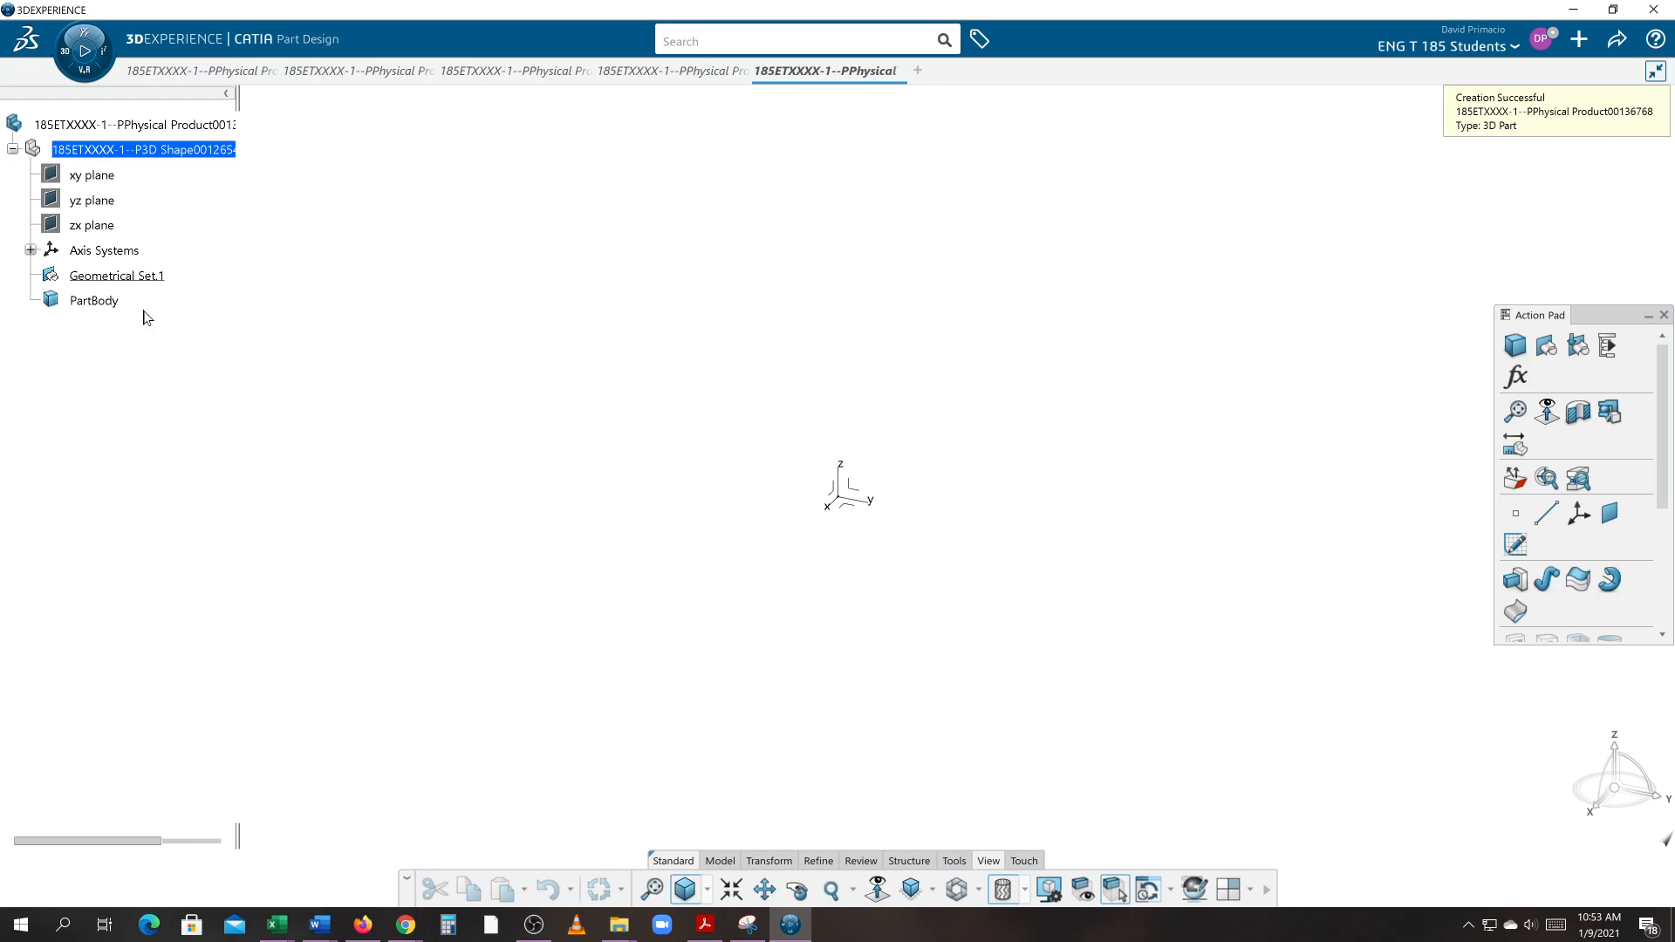
right_click(112, 304)
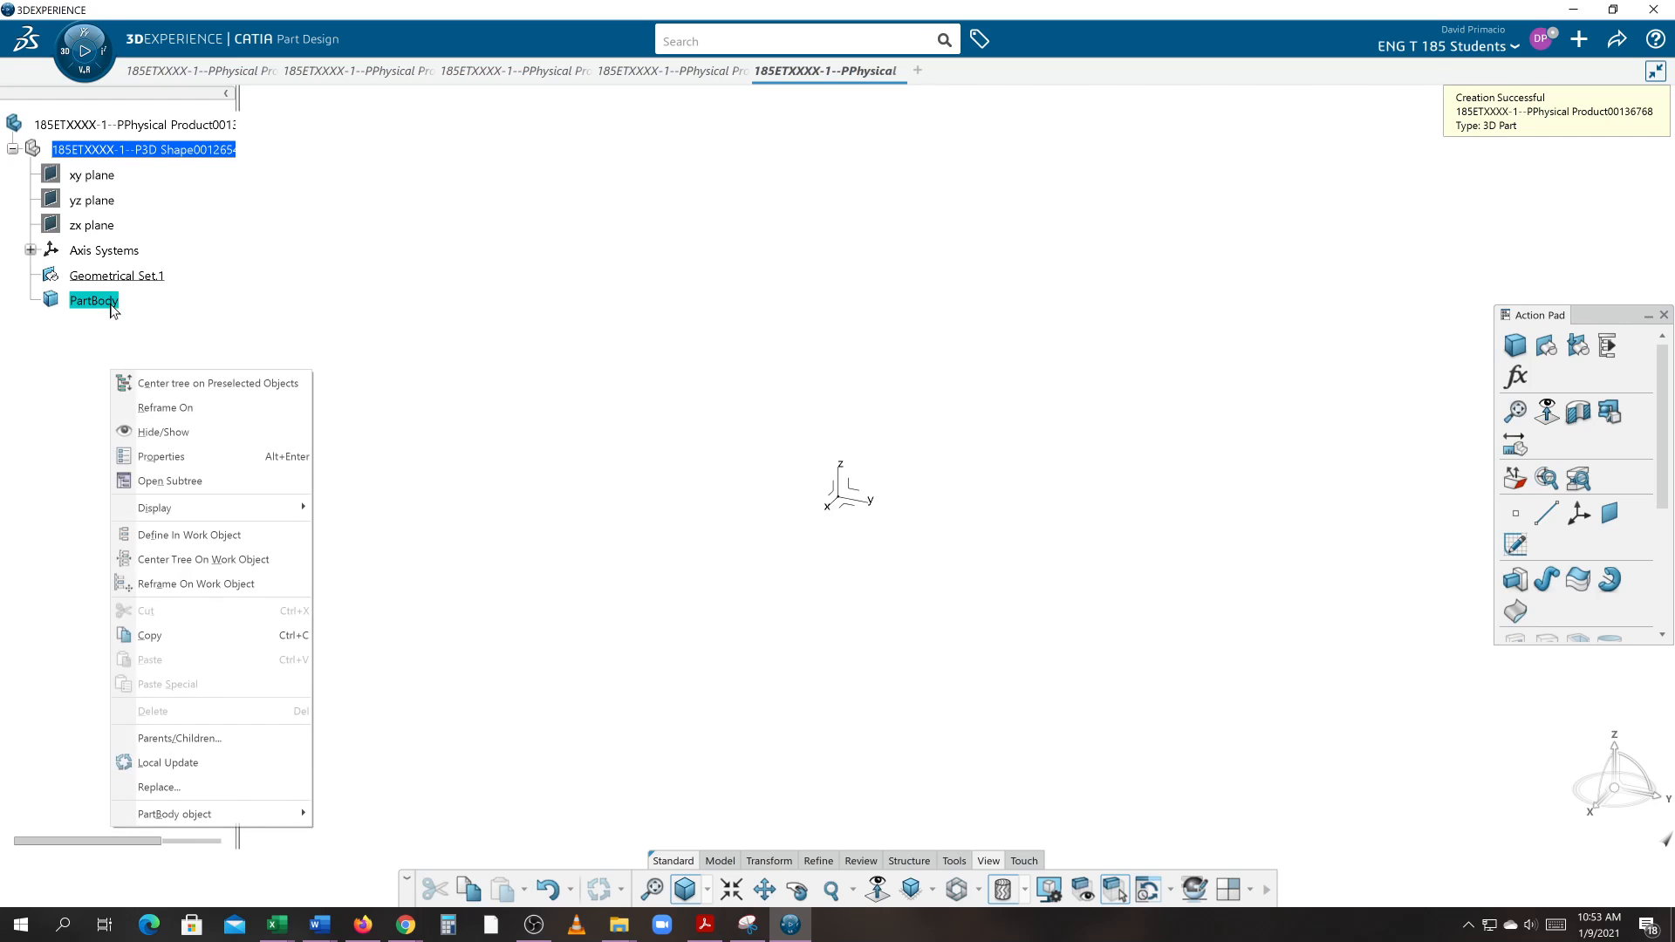
left_click(154, 535)
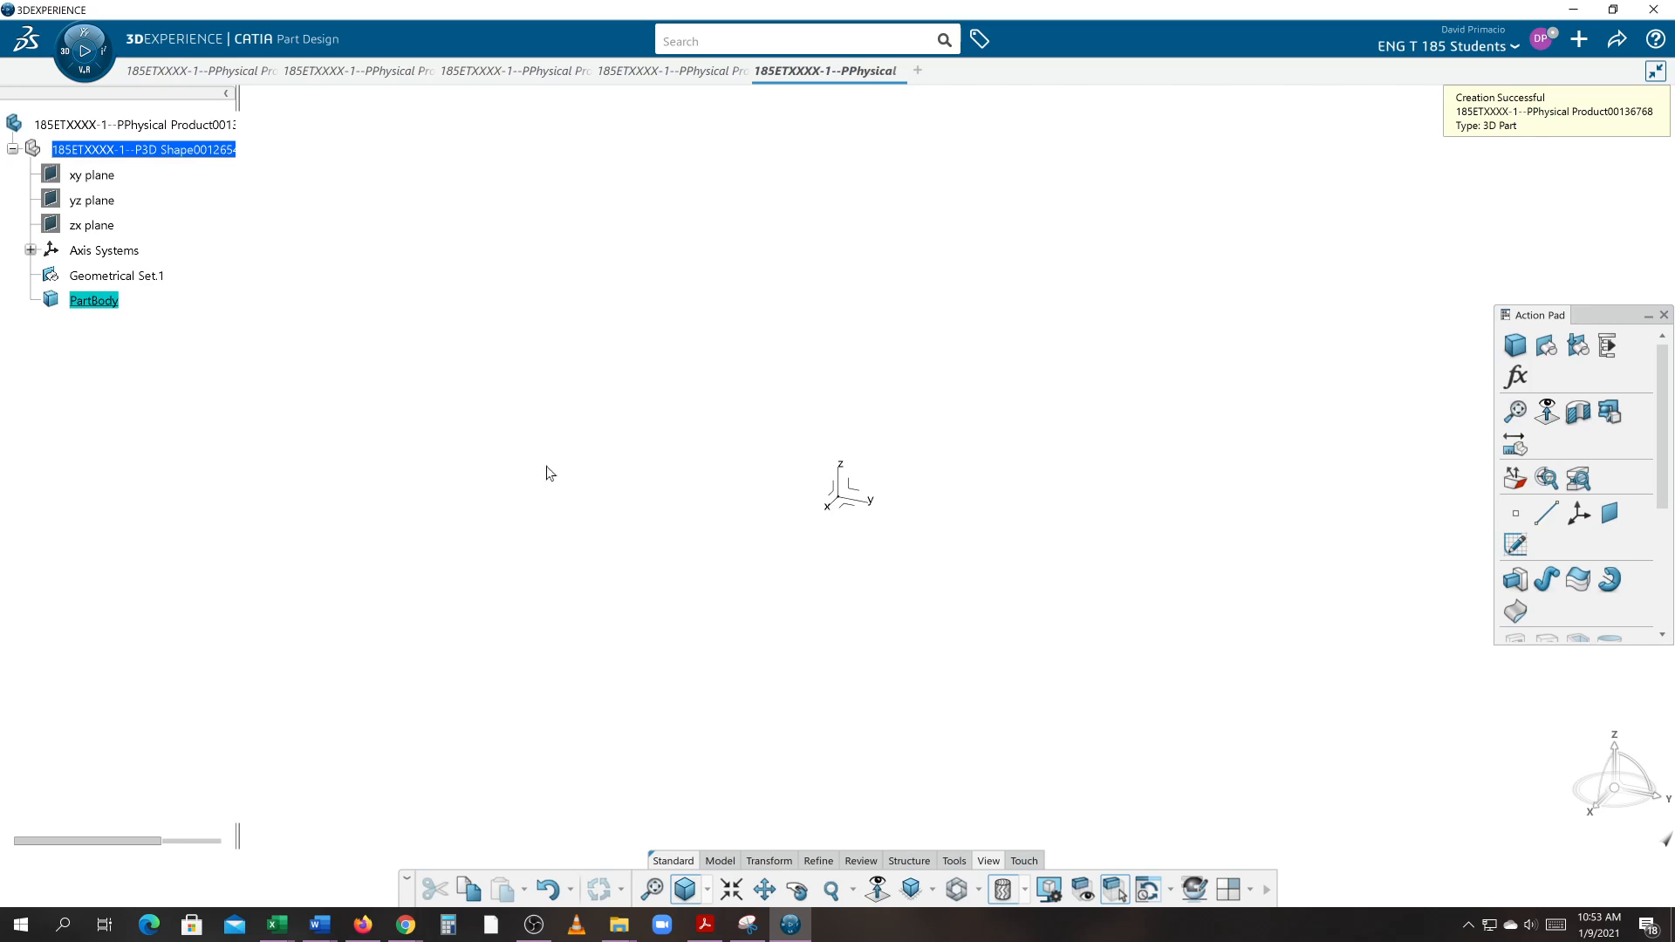
- Start a sketch on the xy plane and orient the view normal to it, with x pointing right and y up
left_click(856, 506)
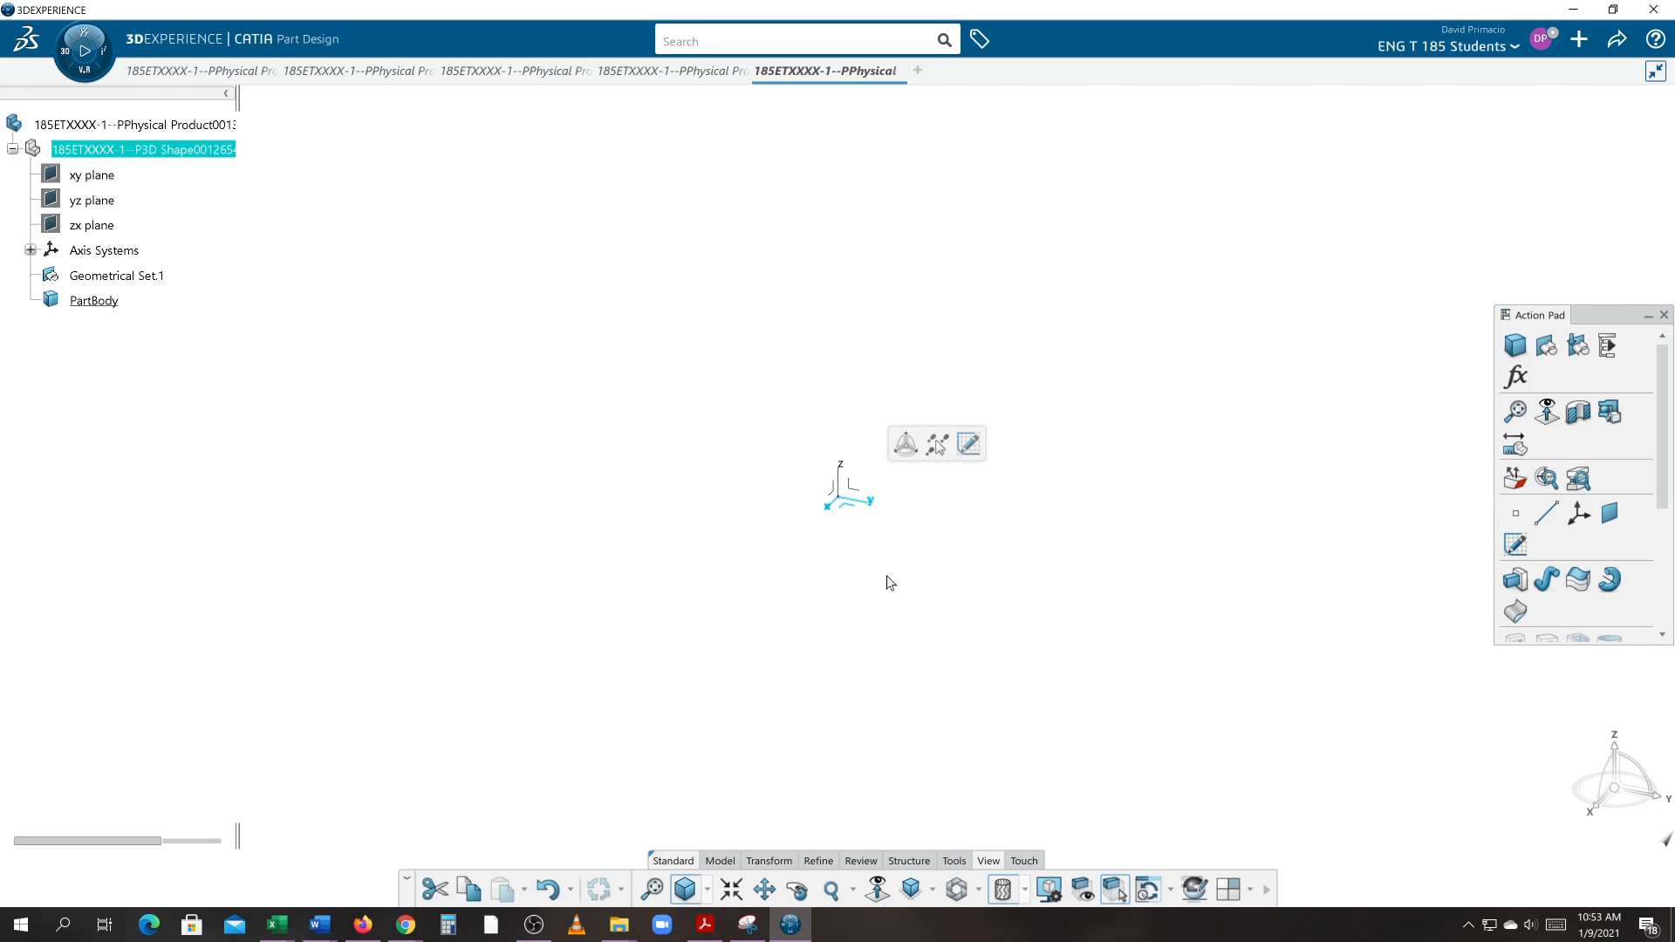
left_click(967, 445)
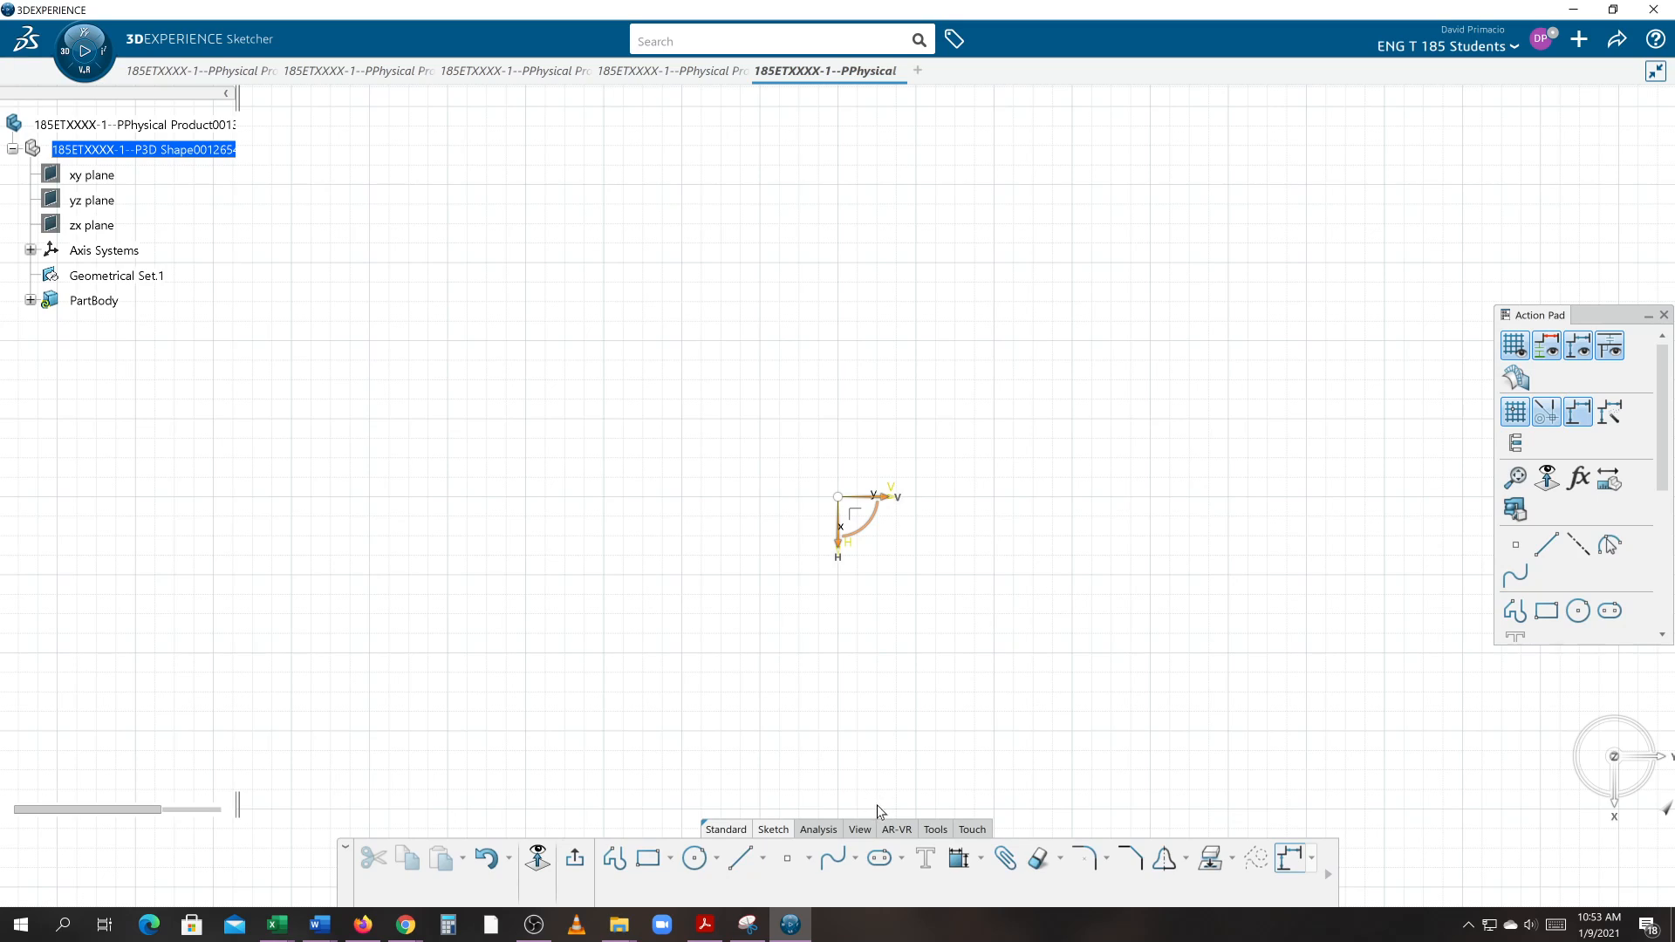
left_click(859, 829)
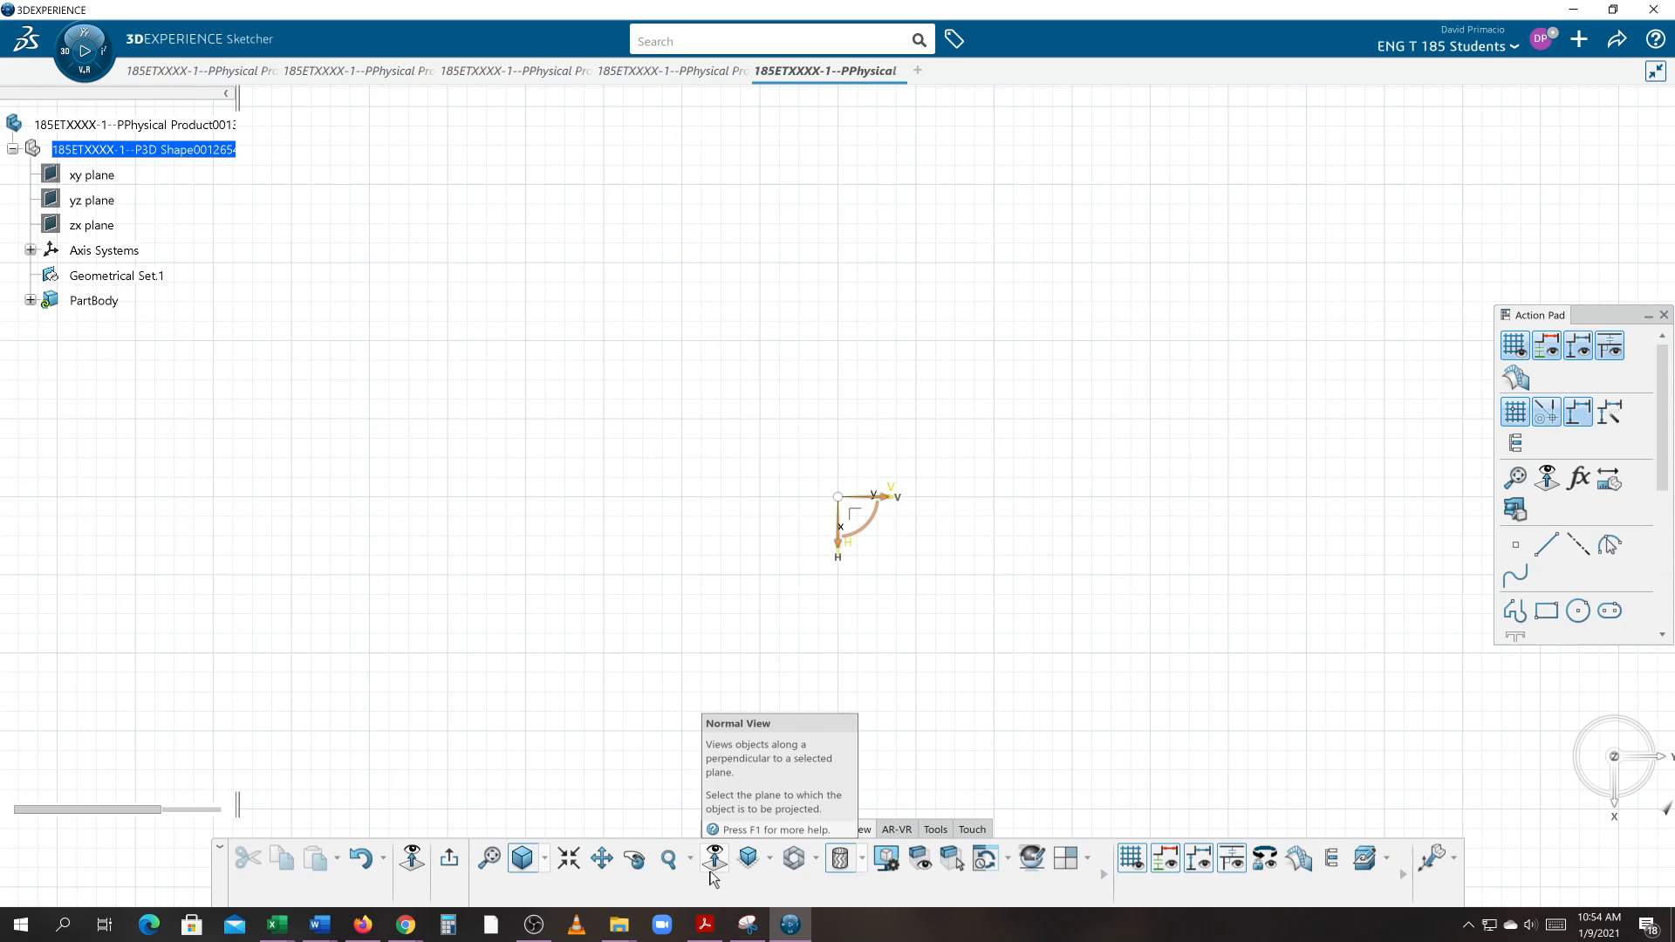
left_click(712, 874)
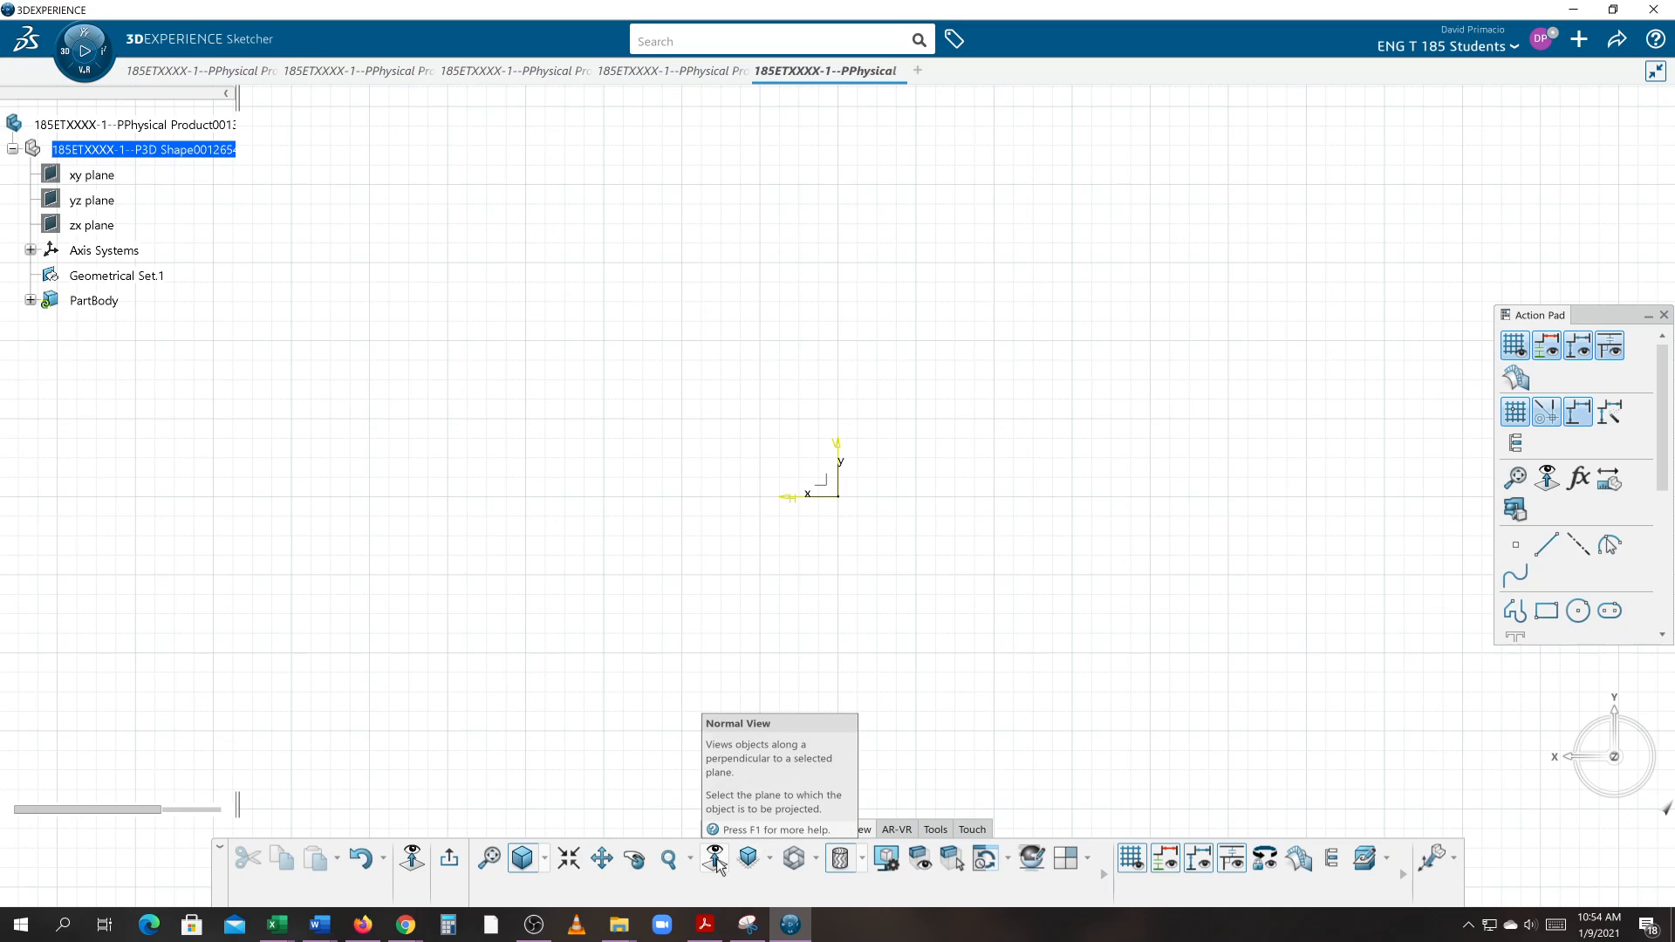
left_click(716, 859)
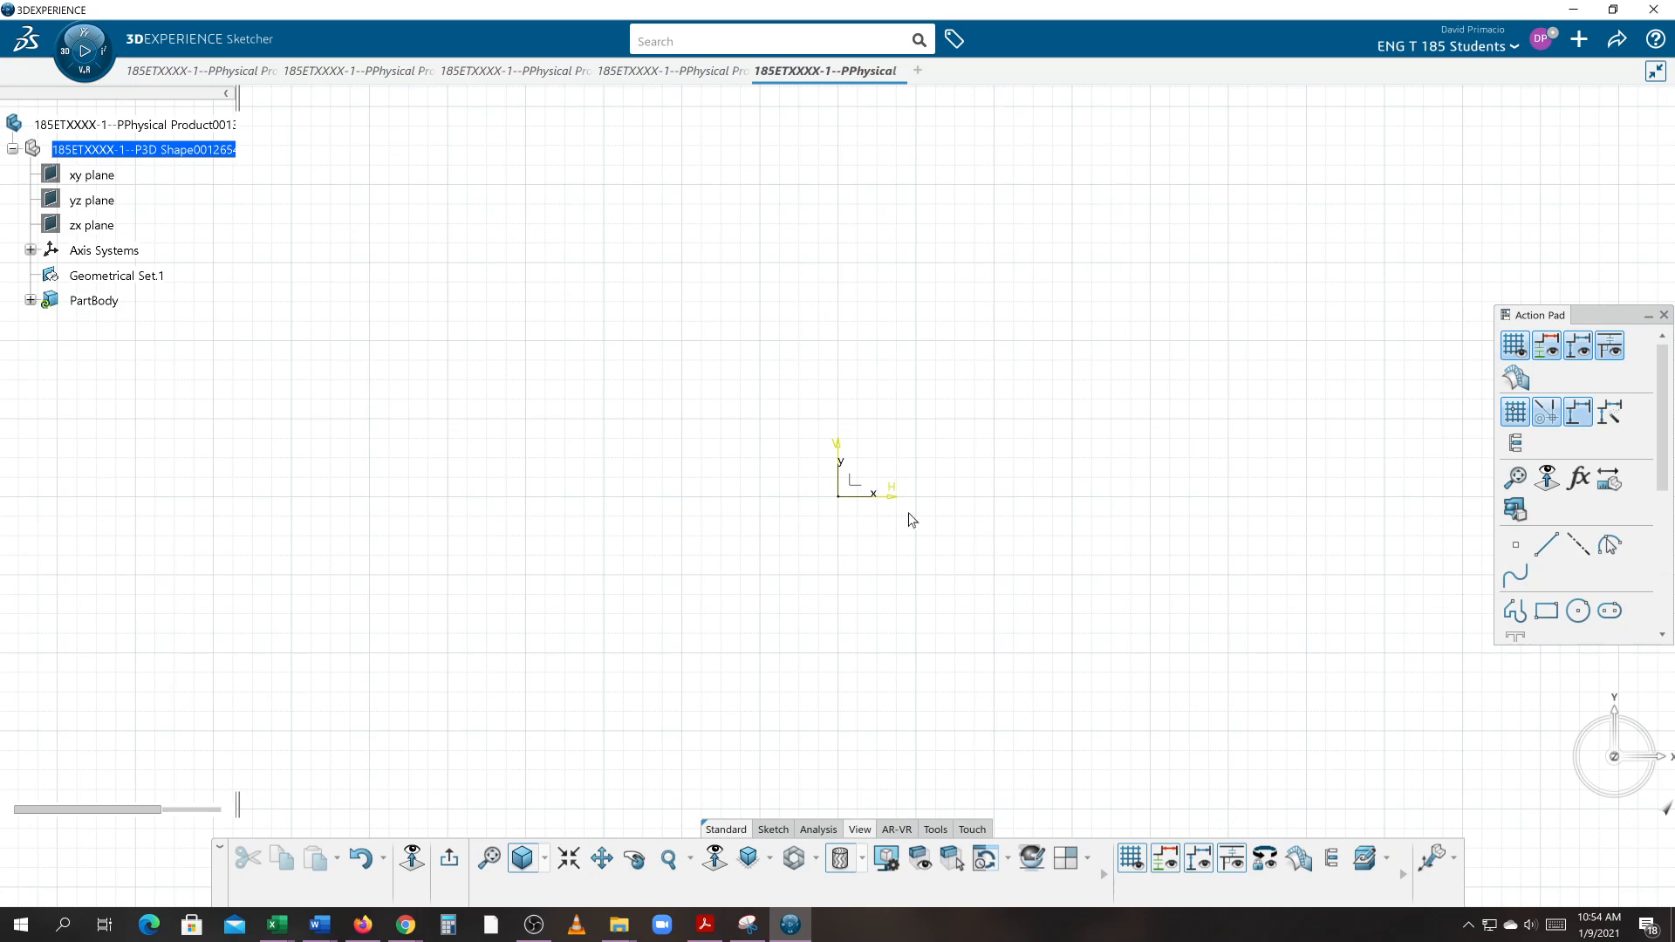
mouse_move(881, 533)
middle_mouse_down()
mouse_move(797, 584)
mouse_move(734, 583)
middle_mouse_up()
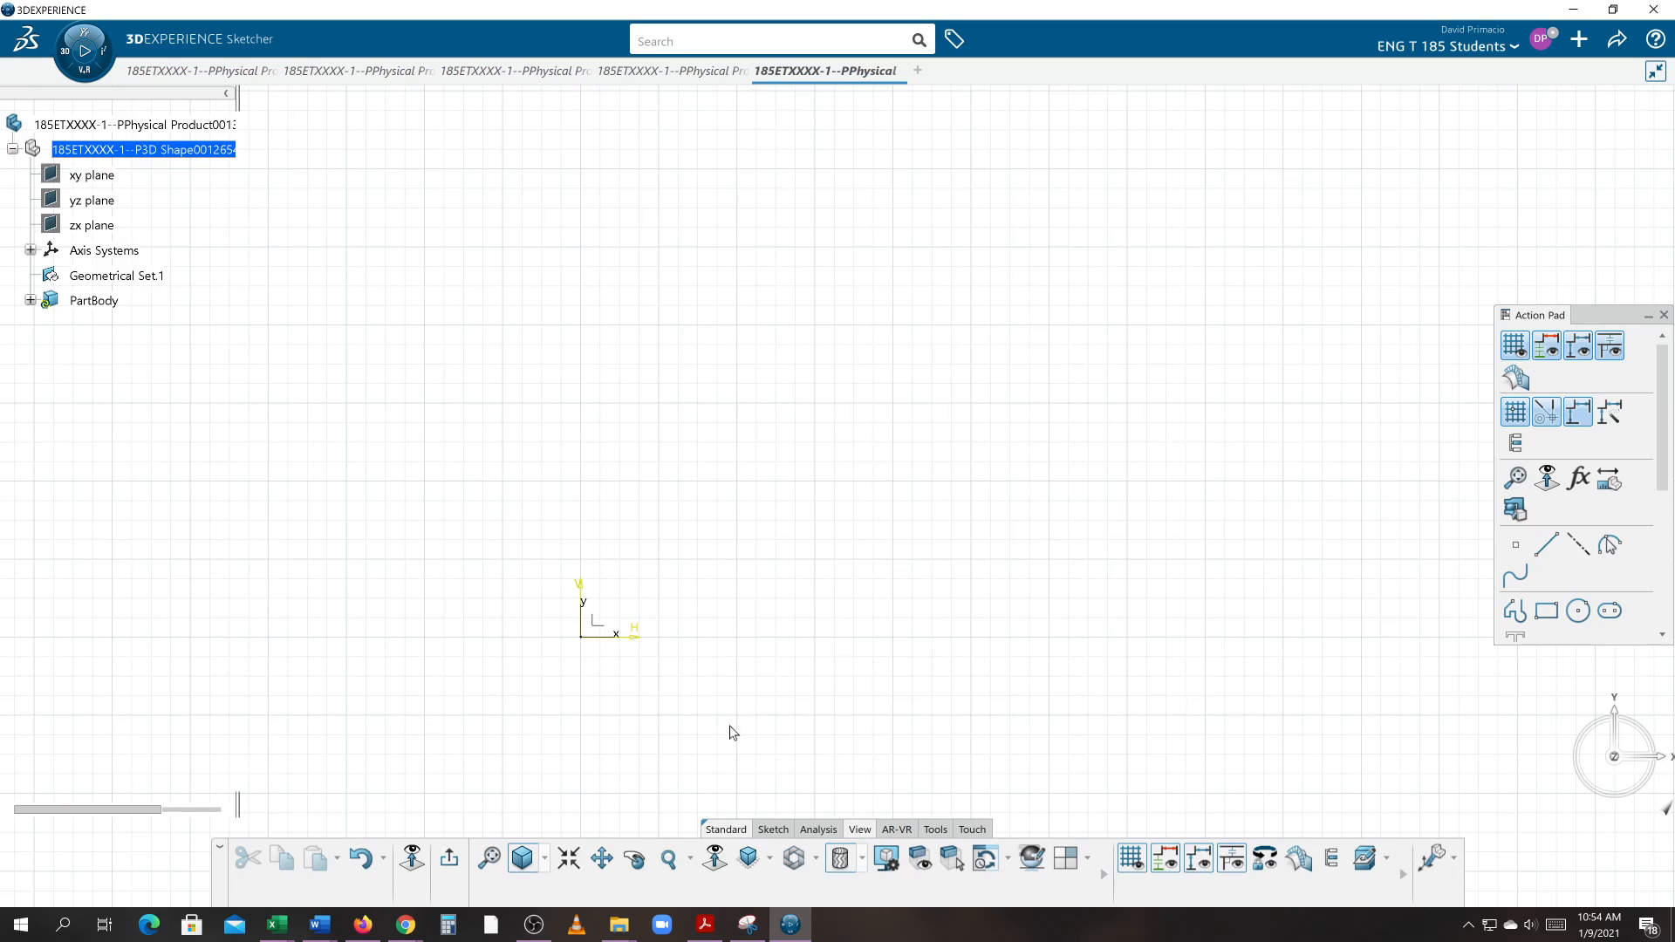
- Sketch a rectangle 4 in wide and 2 in high with its first corner at H 1 in, V 1 in
left_click(771, 830)
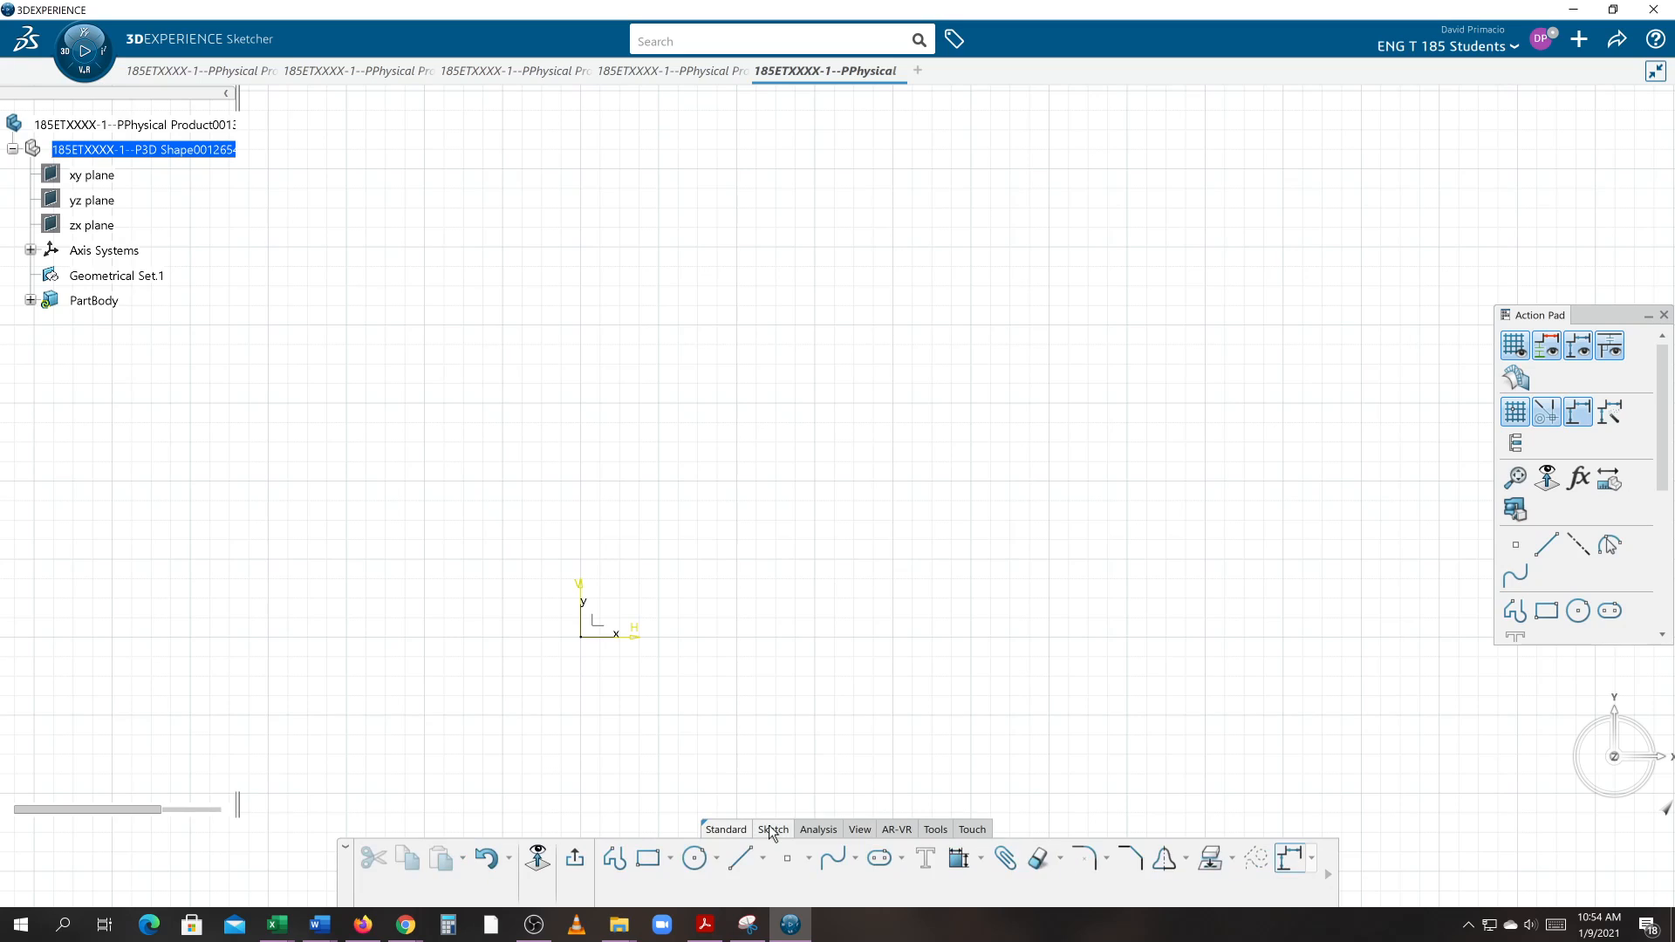
left_click(648, 860)
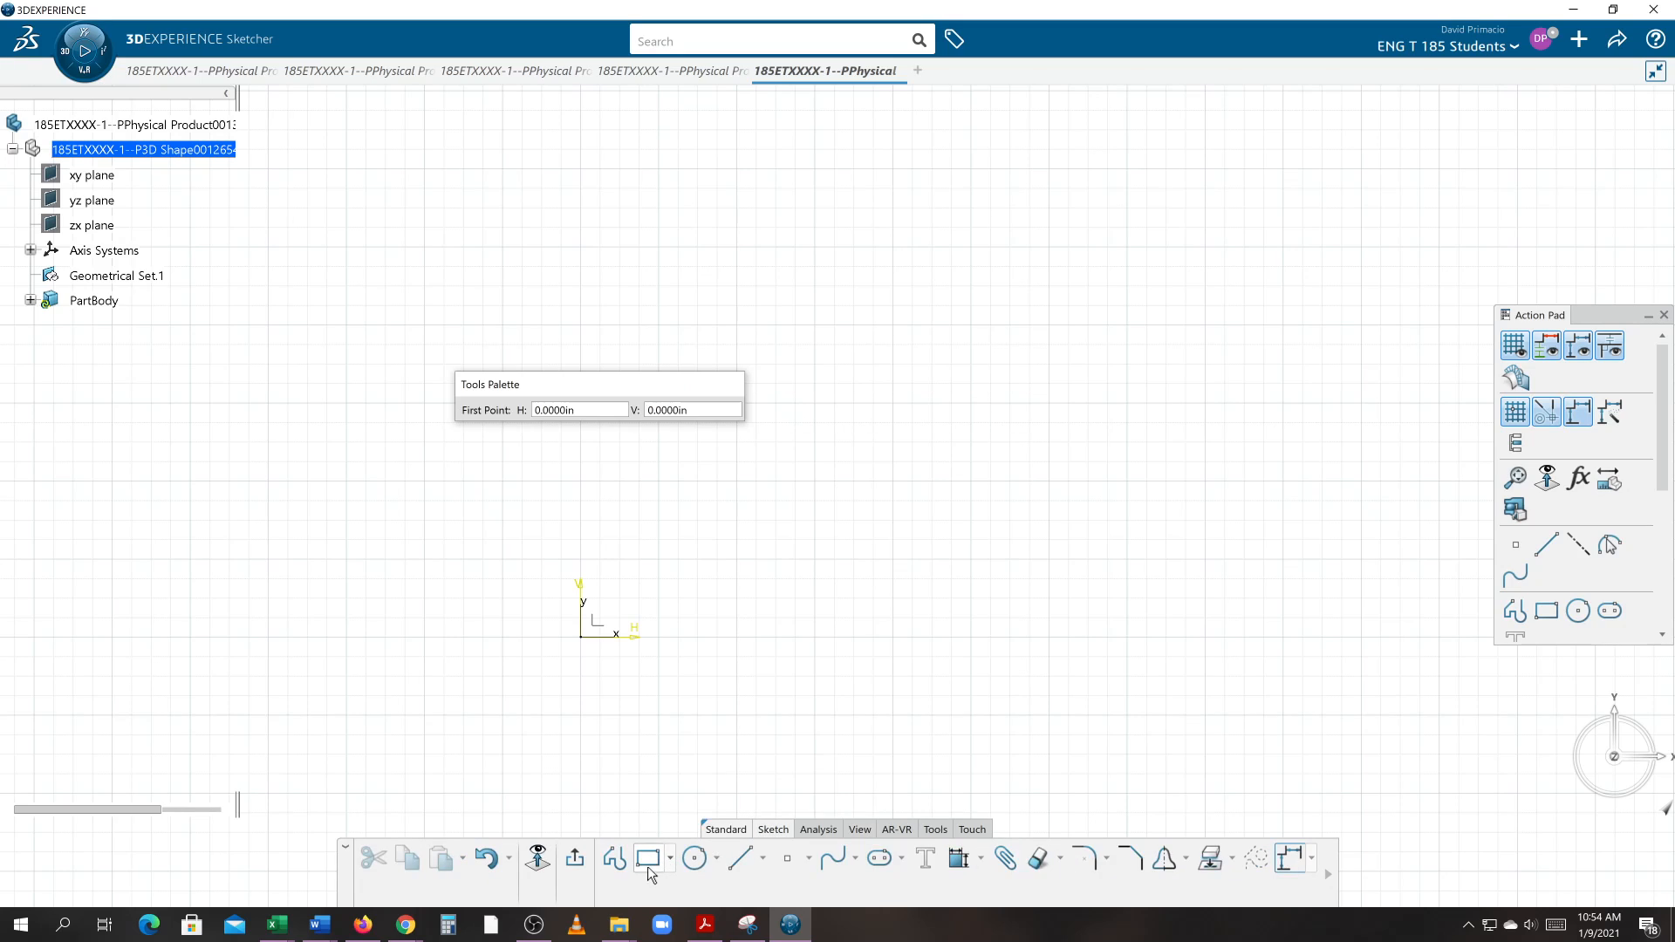
left_click(659, 559)
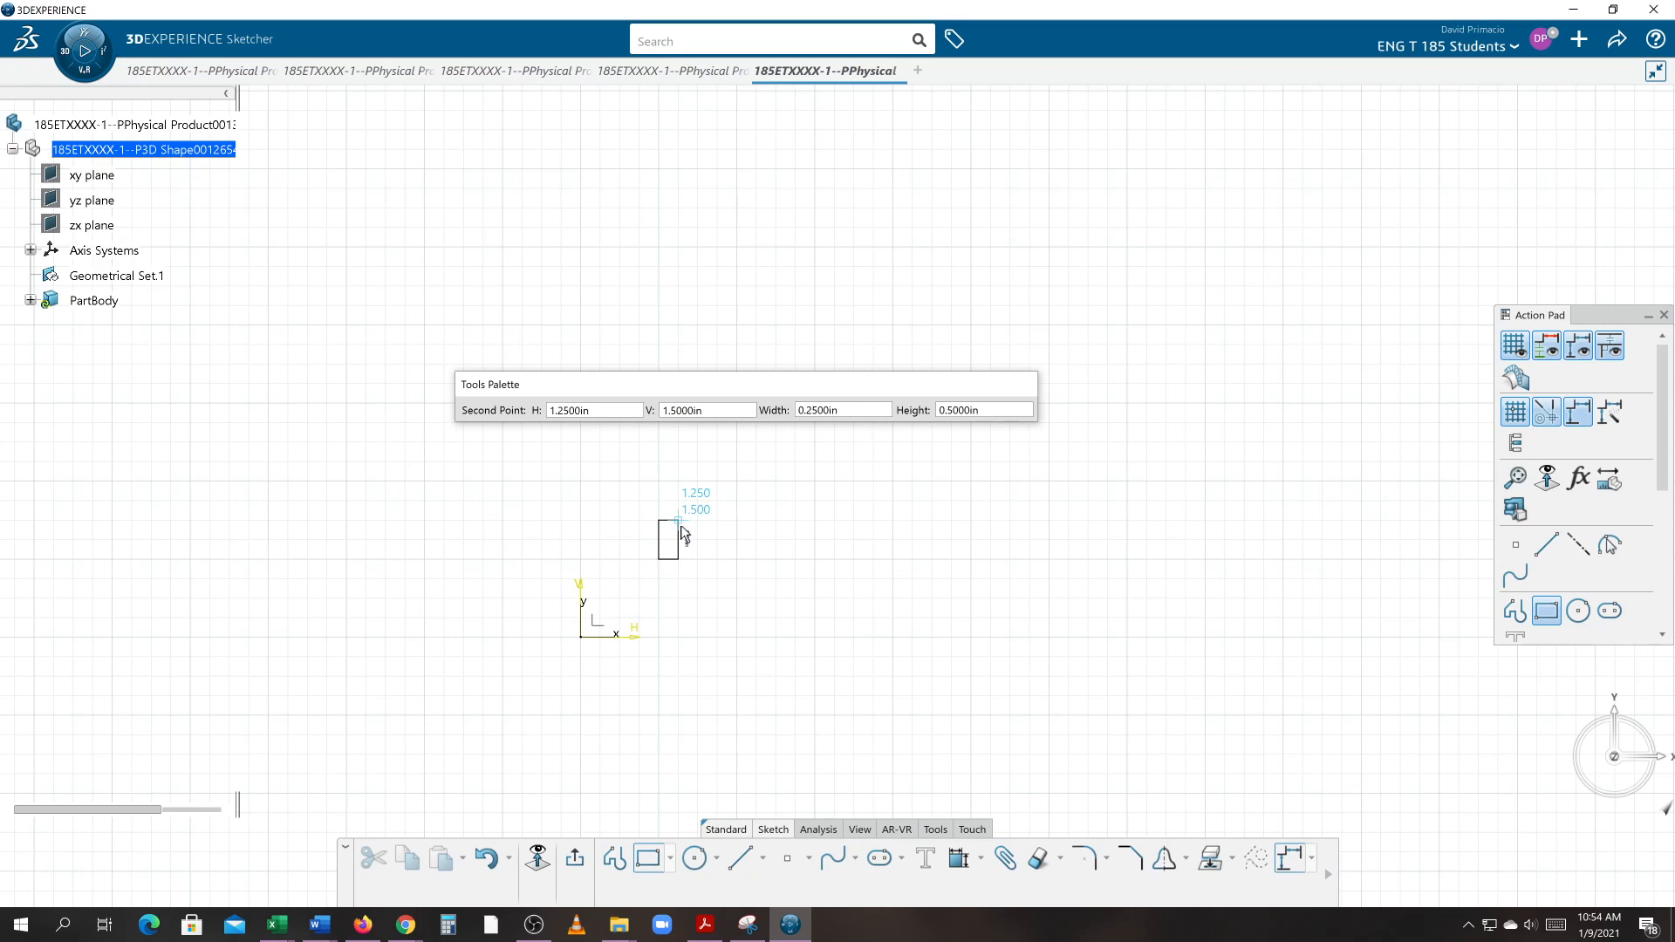
key("Tab")
key("Tab")
key("Tab")
type("4")
key("Tab")
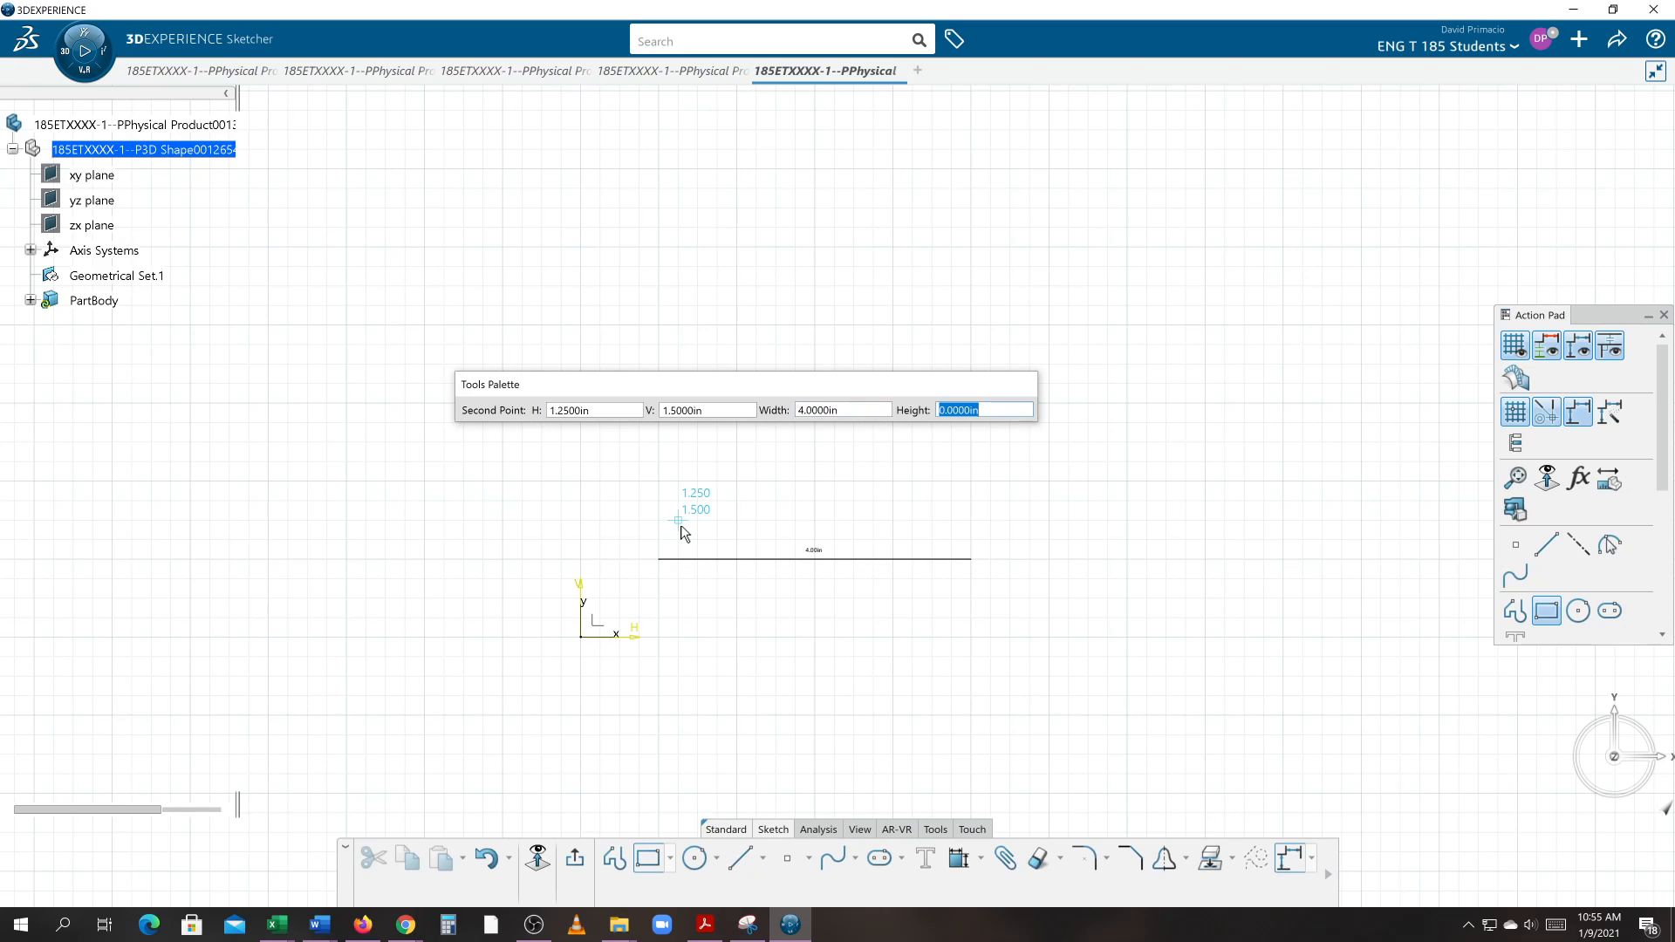
type("2")
key("Return")
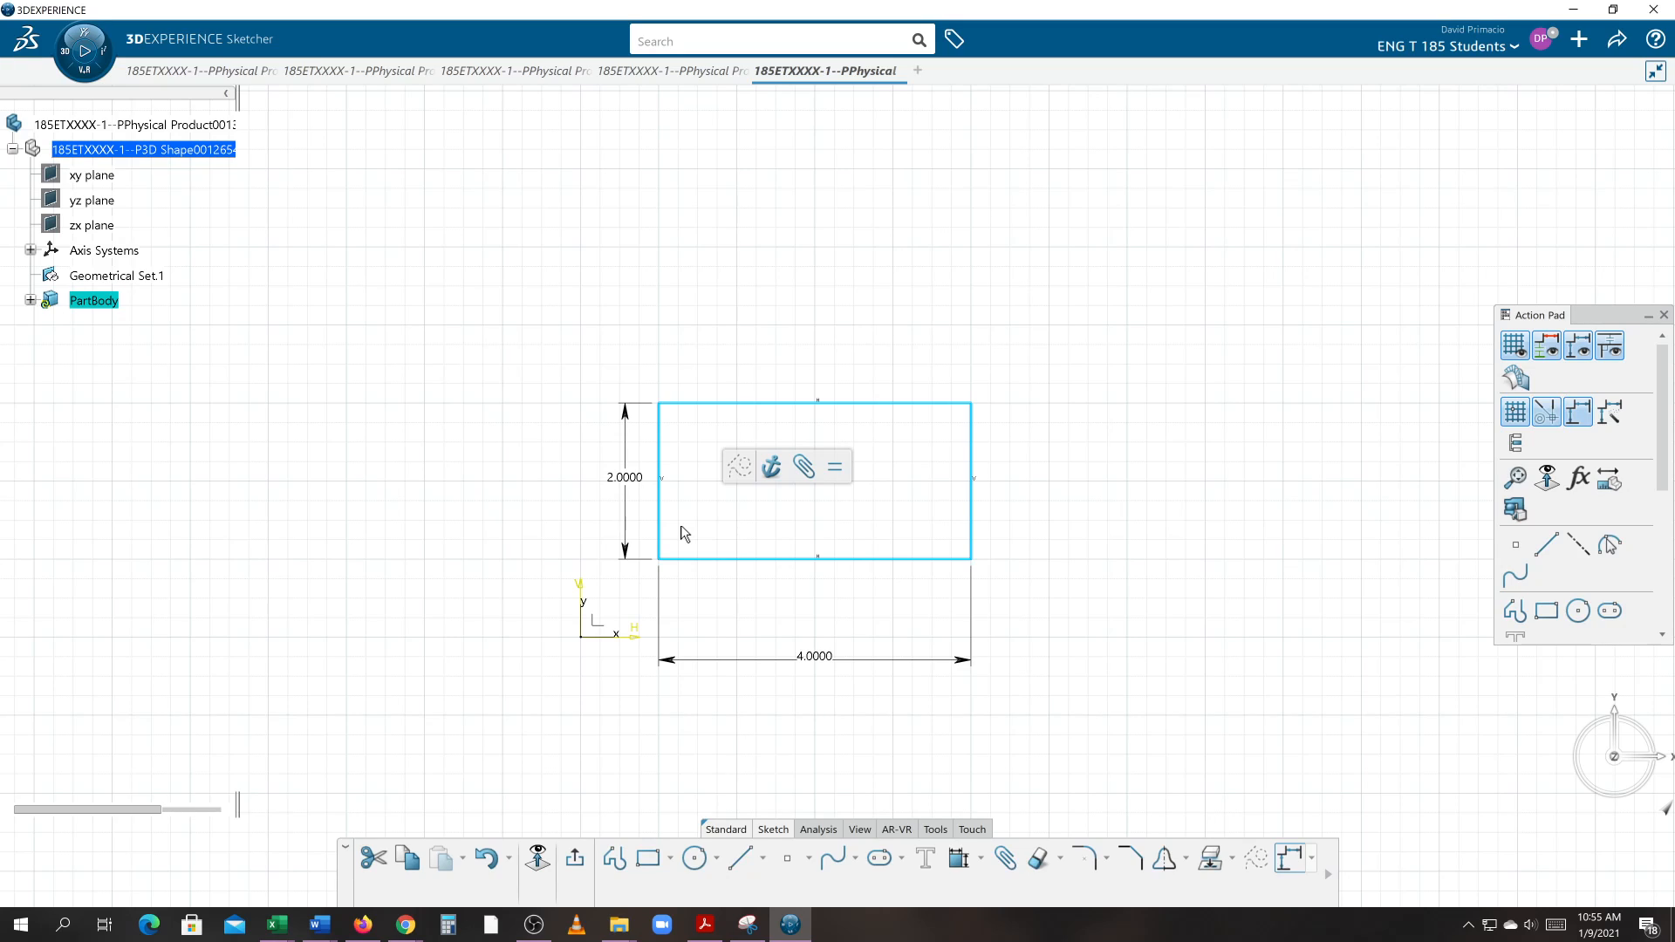
- Expand the PartBody in the tree to check where the rectangle's sketch is stored
left_click(463, 531)
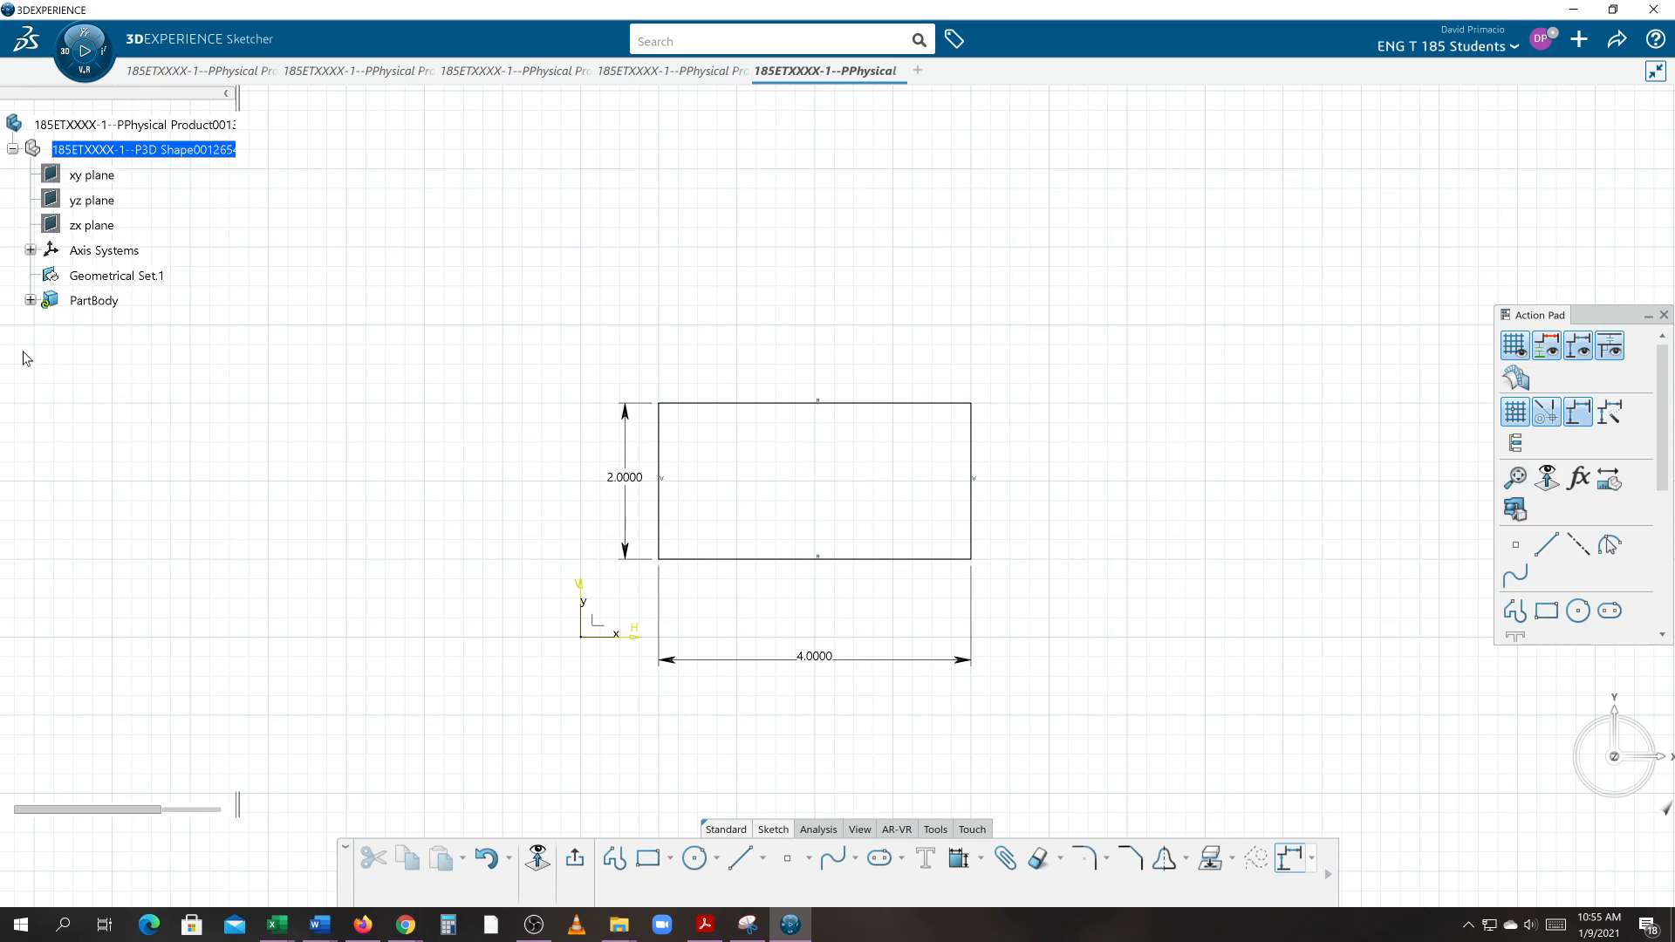
left_click(30, 301)
scroll(484, 550, "up", 3)
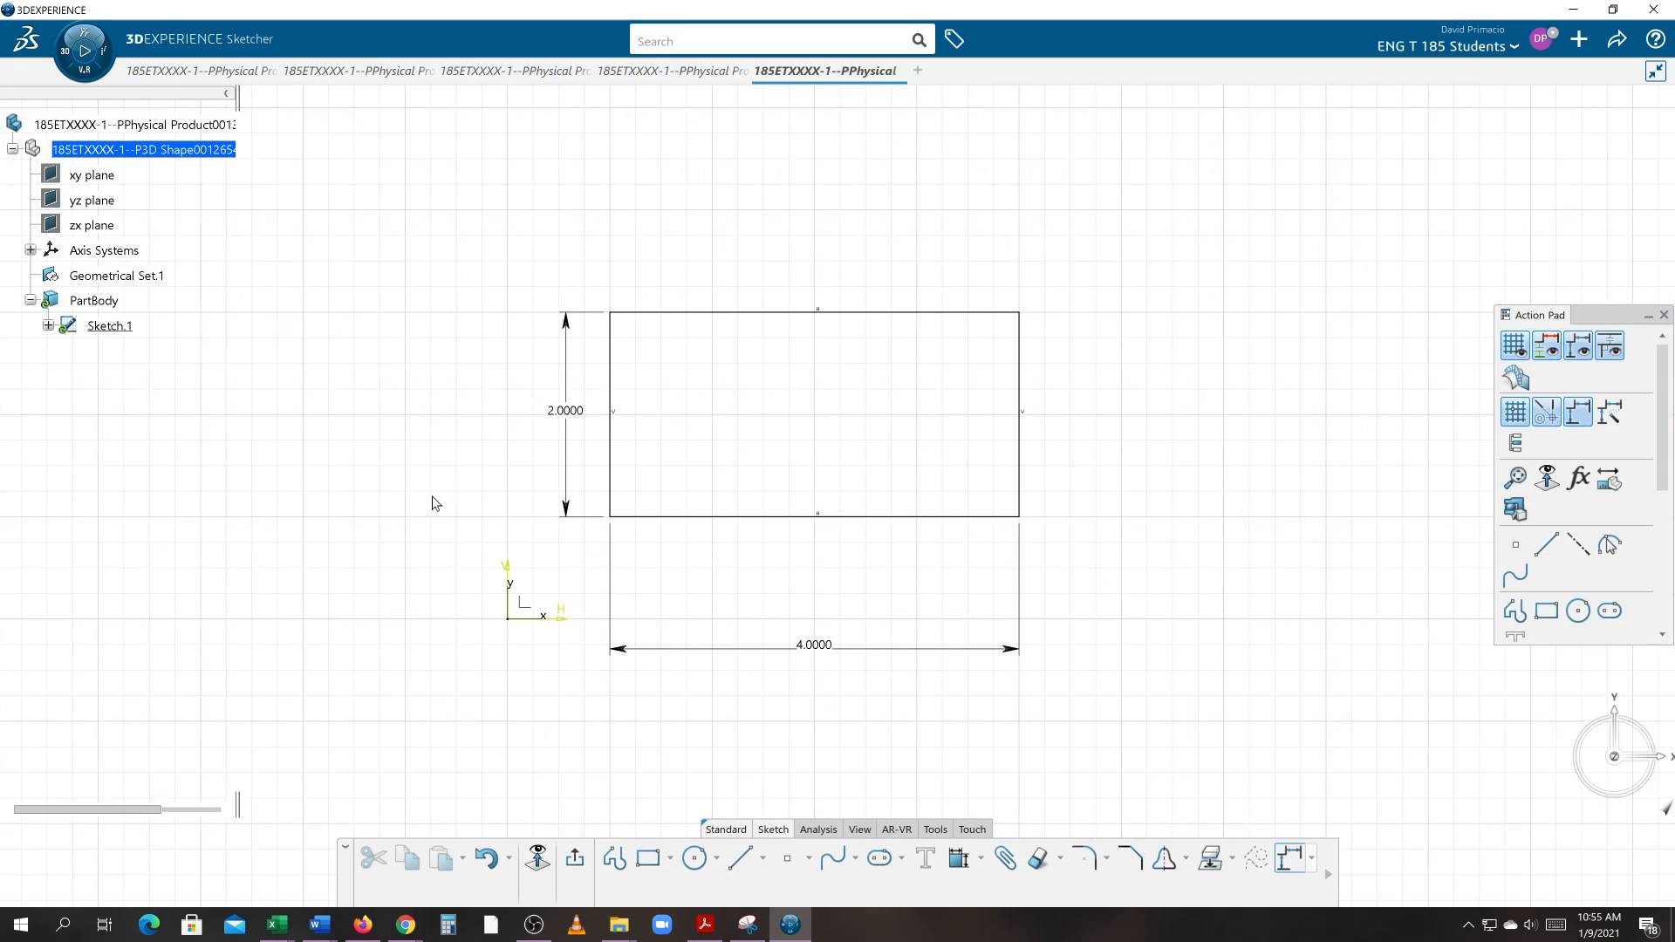
- Select the rectangle's left and lower edges and undo the sideways shift of the rectangle
mouse_move(433, 499)
middle_mouse_down()
mouse_move(509, 489)
mouse_move(471, 479)
middle_mouse_up()
scroll(508, 480, "up", 2)
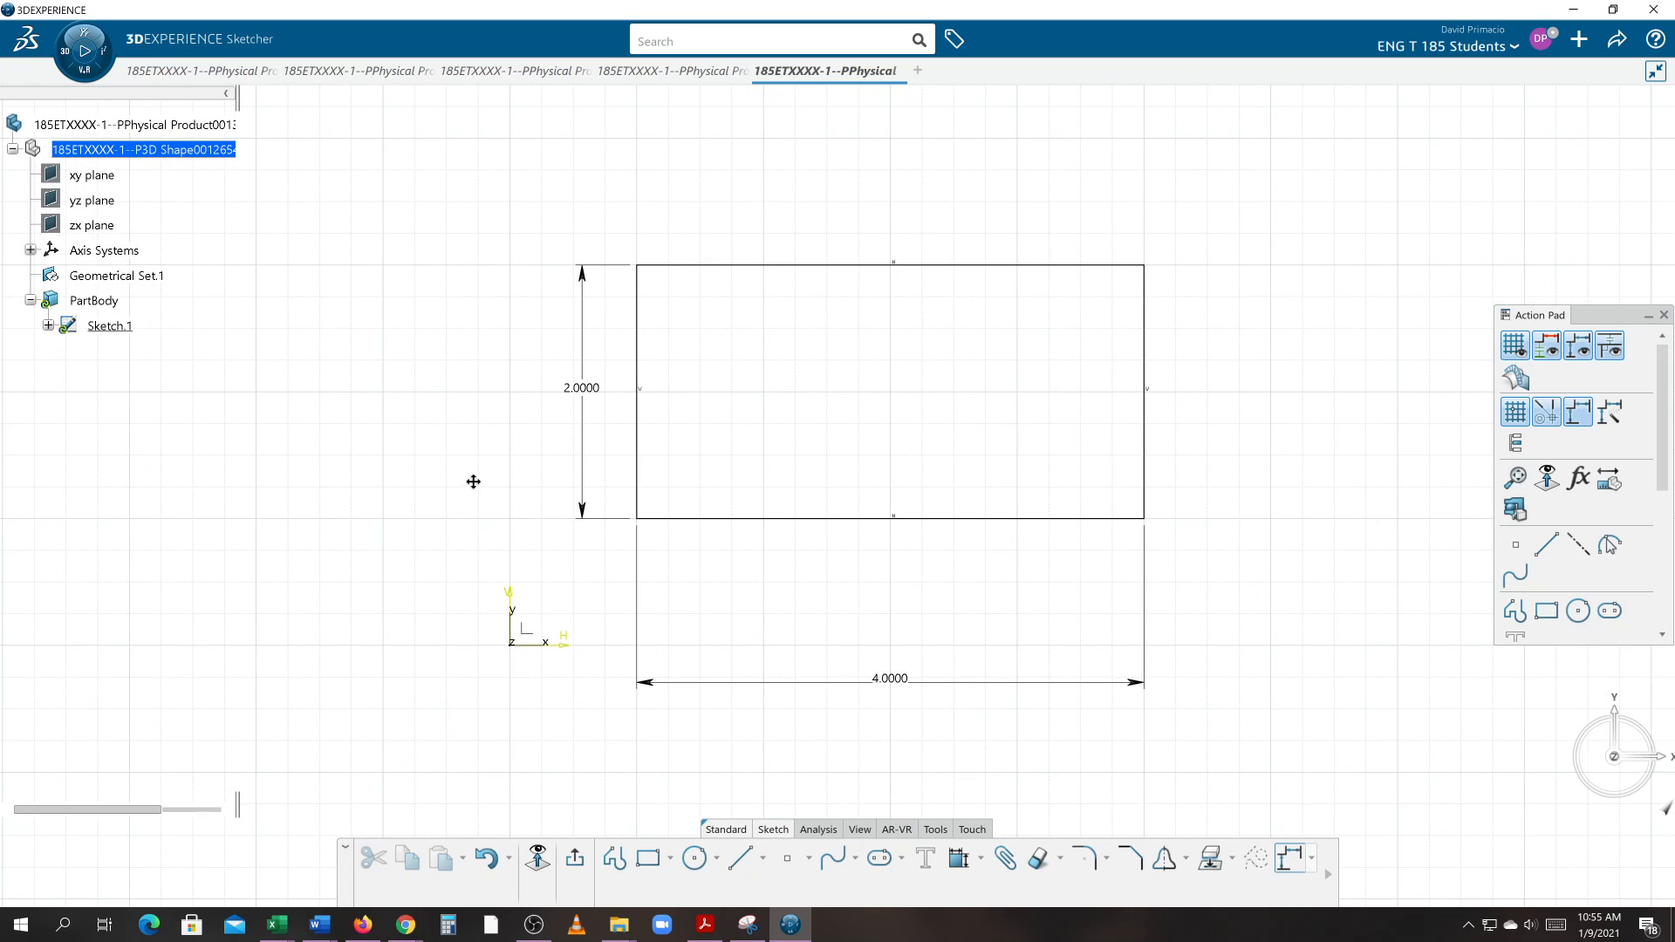
left_click(642, 491)
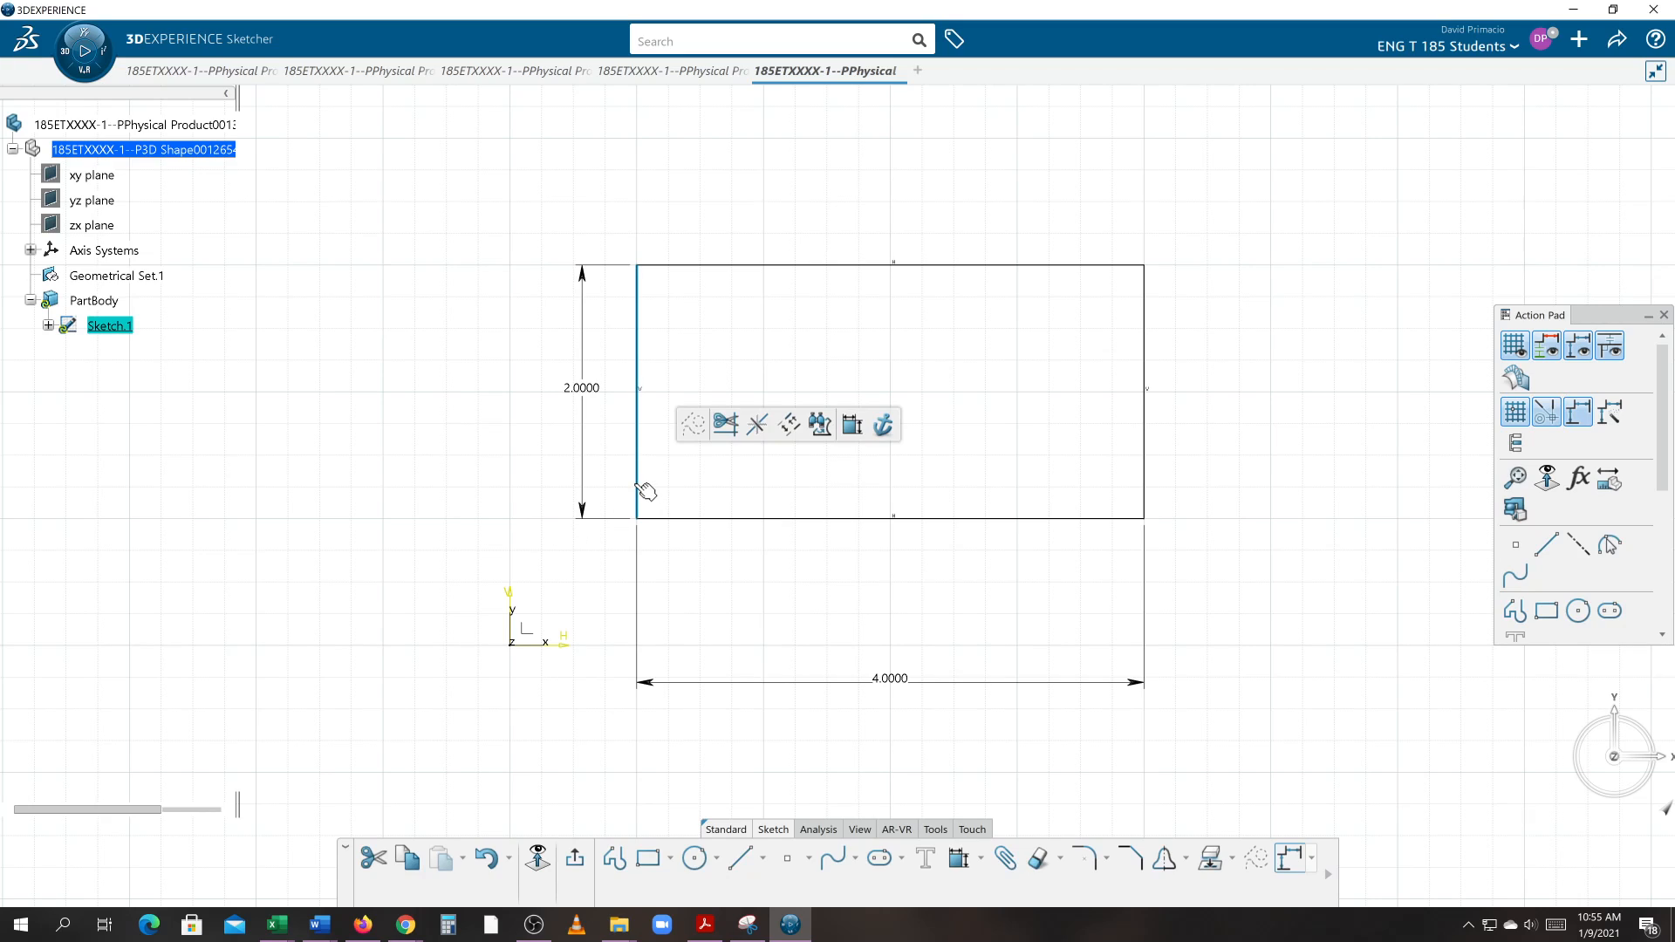
left_click(694, 519, "ctrl")
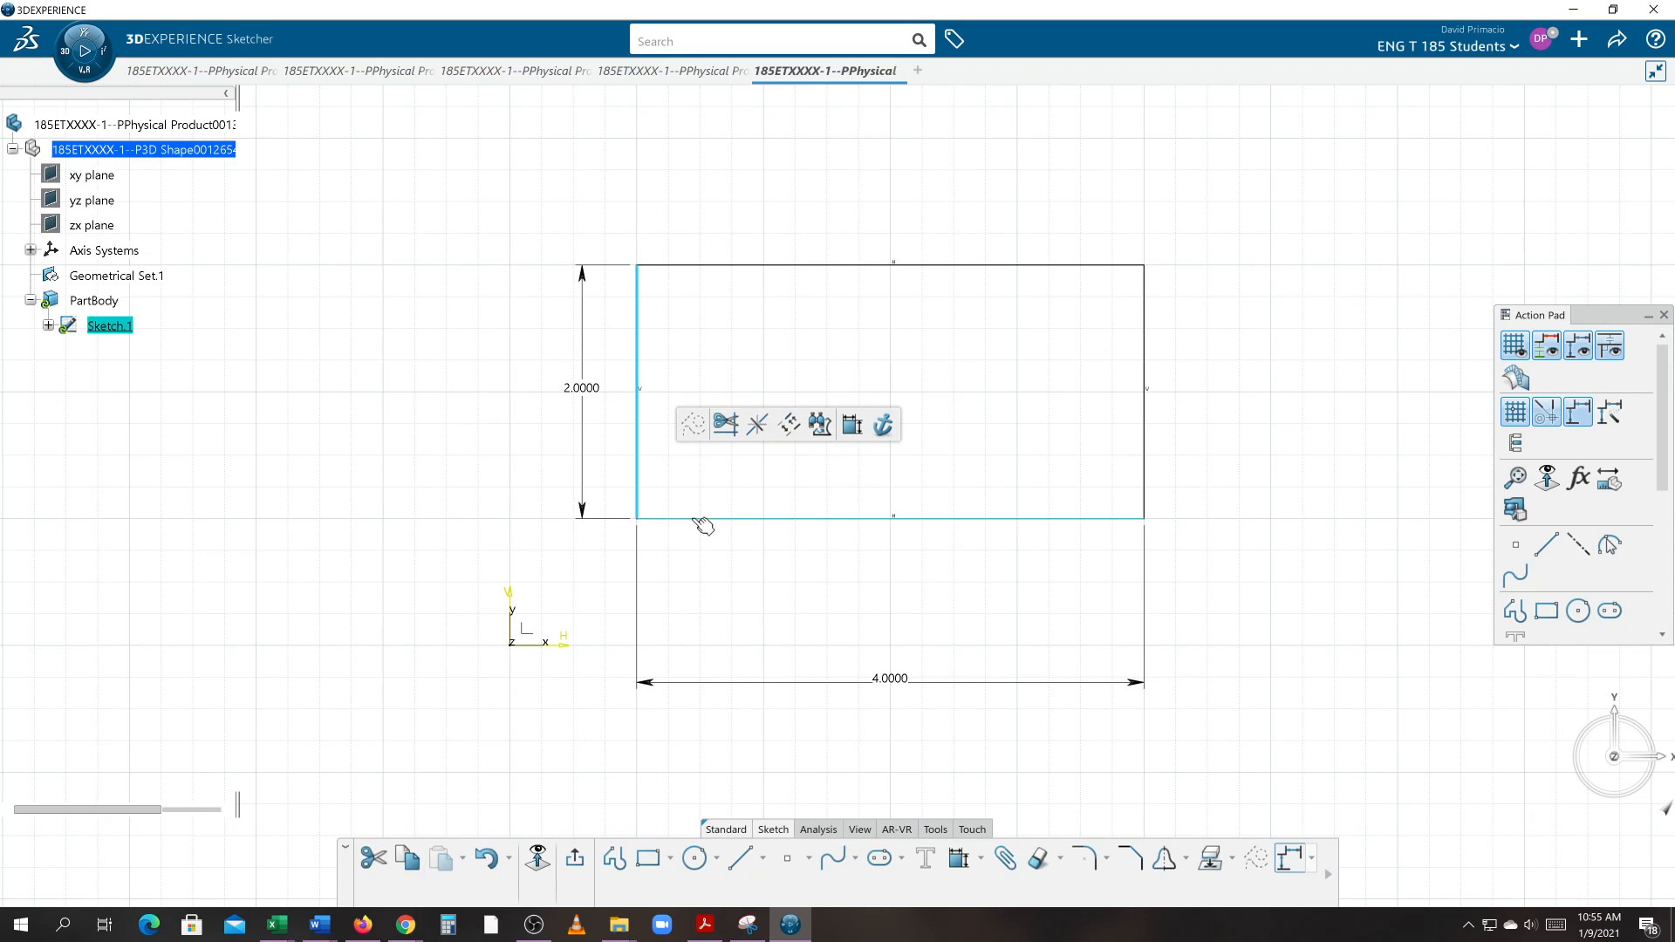
left_click(765, 607)
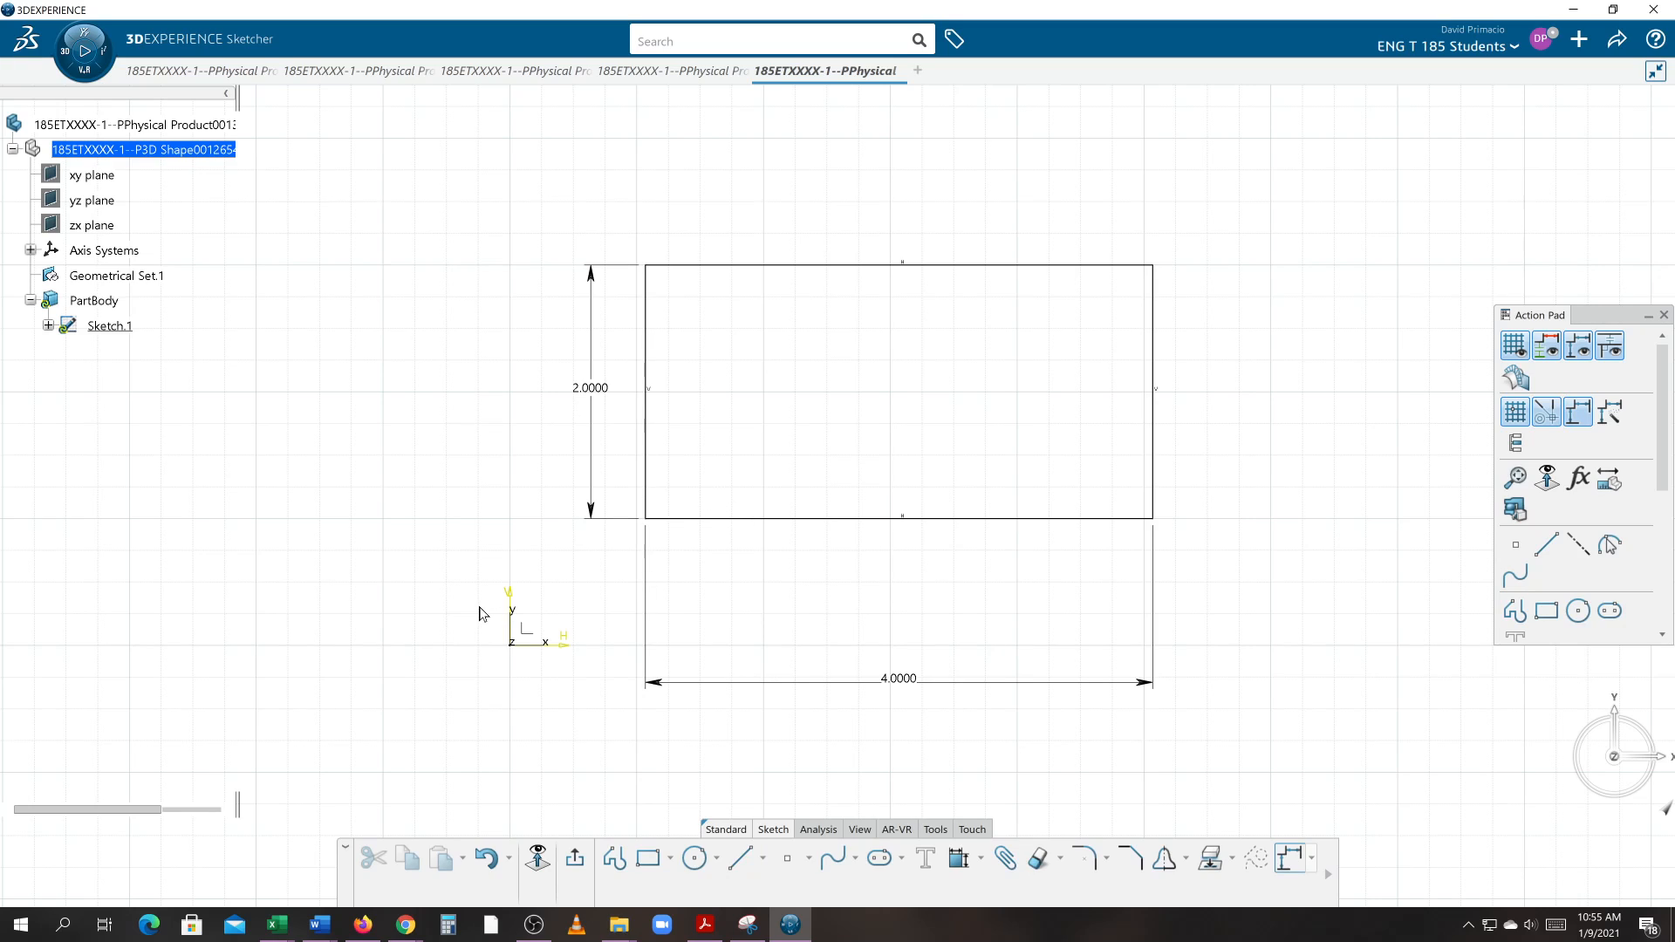
key("ctrl+z")
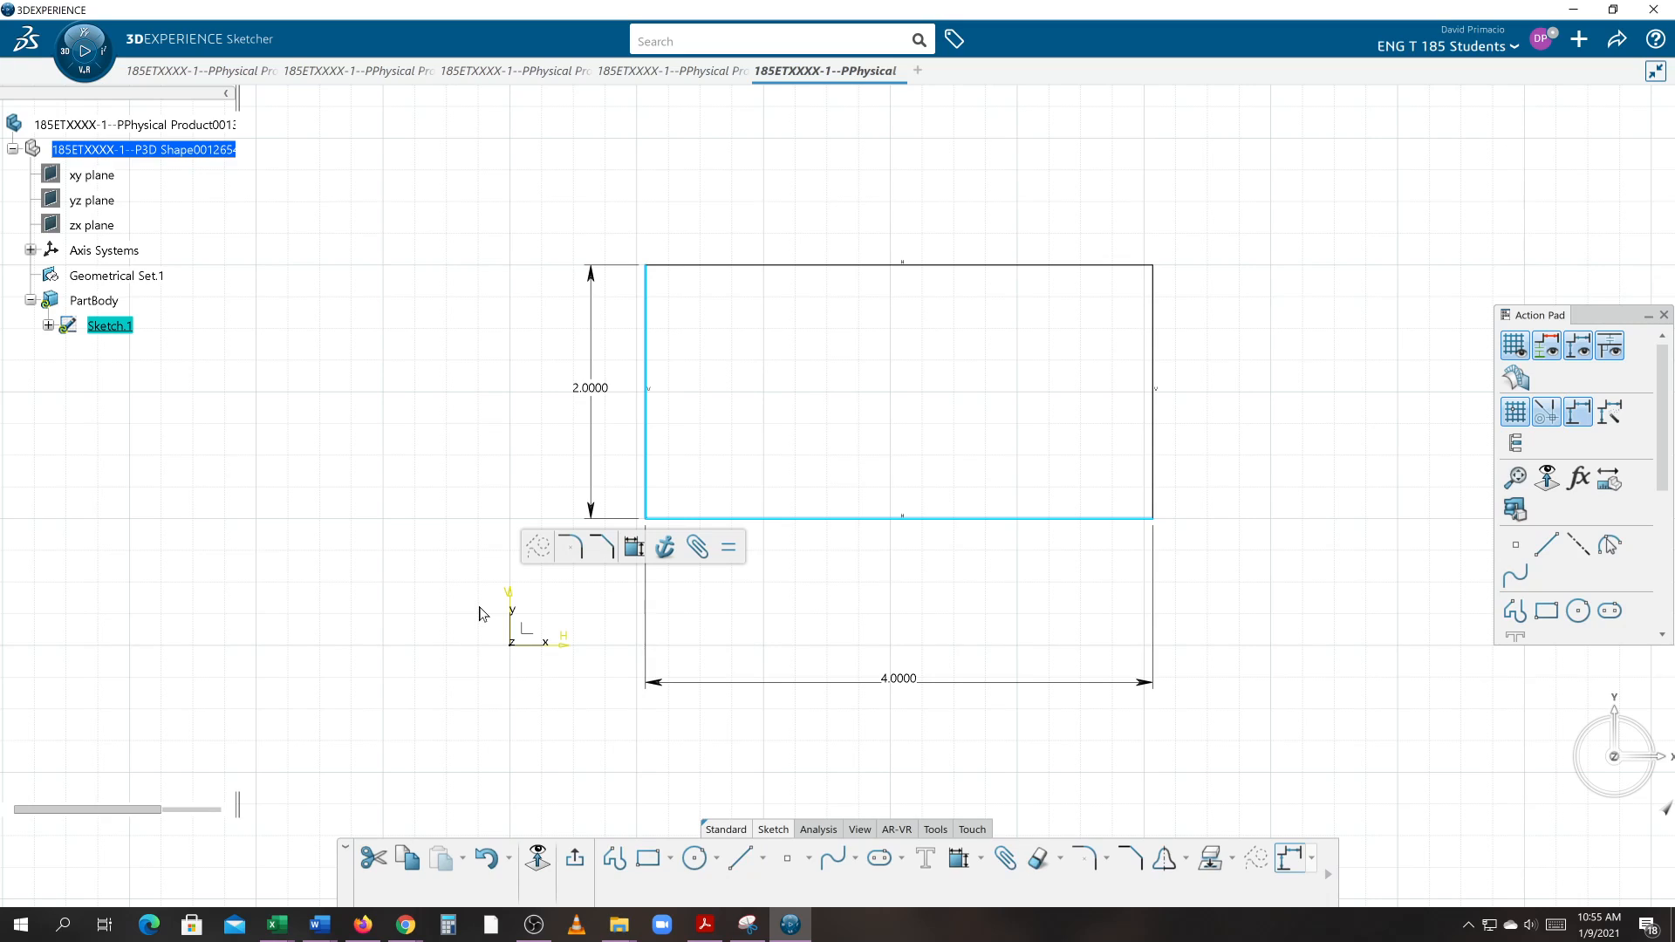
key("ctrl+z")
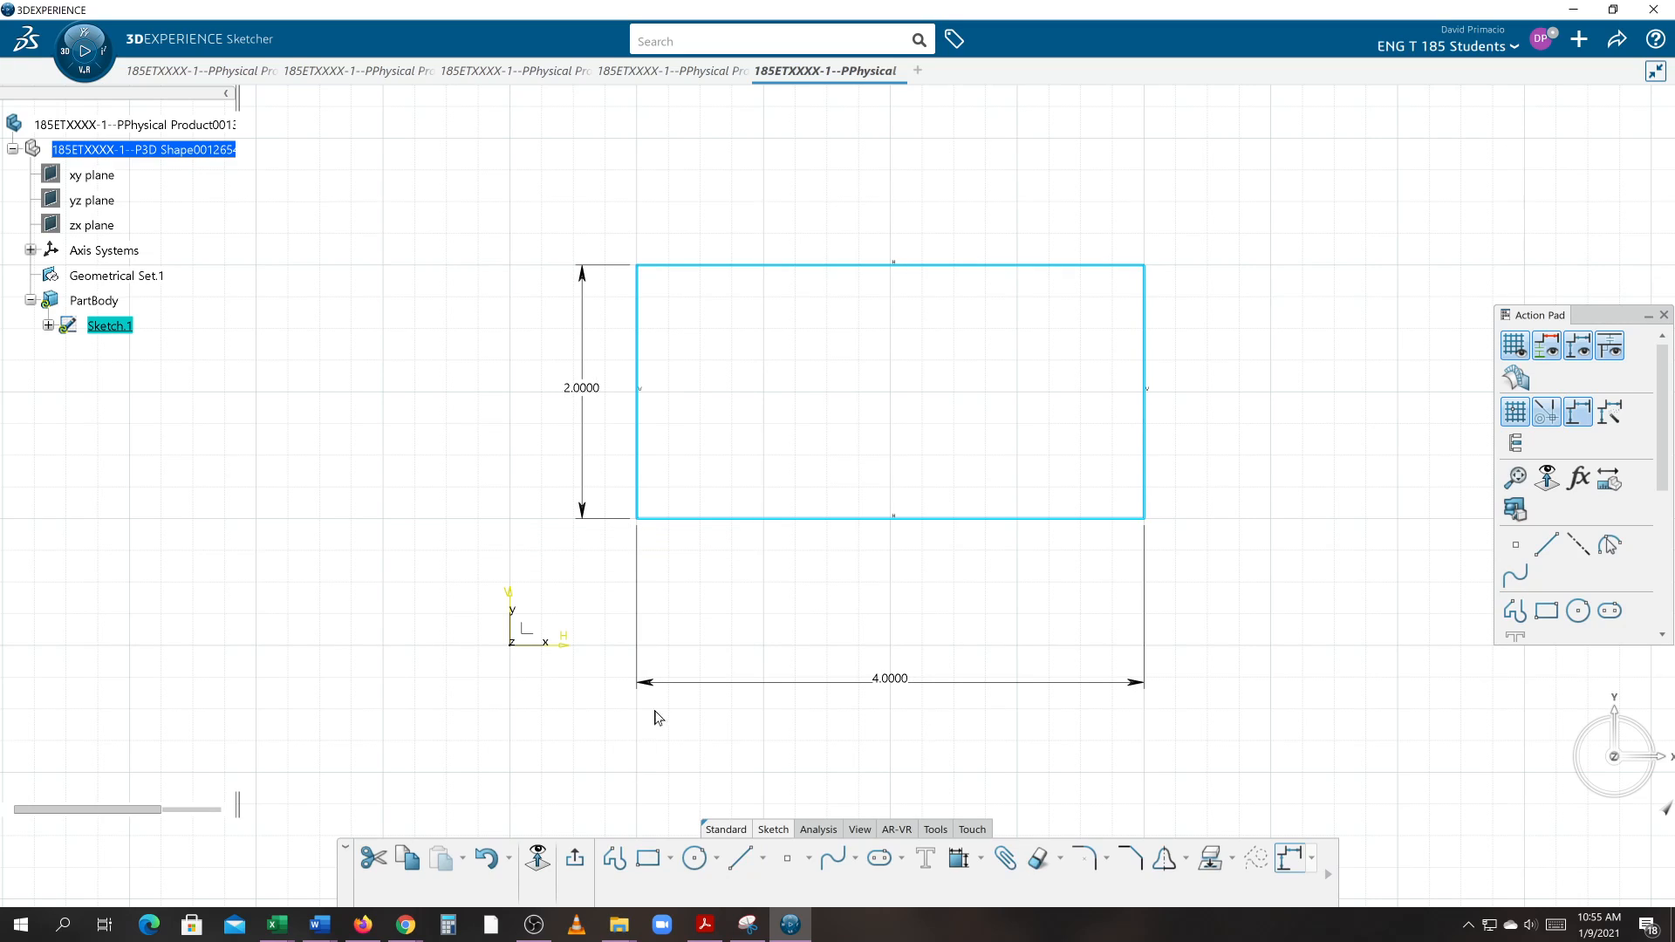
left_click(693, 608)
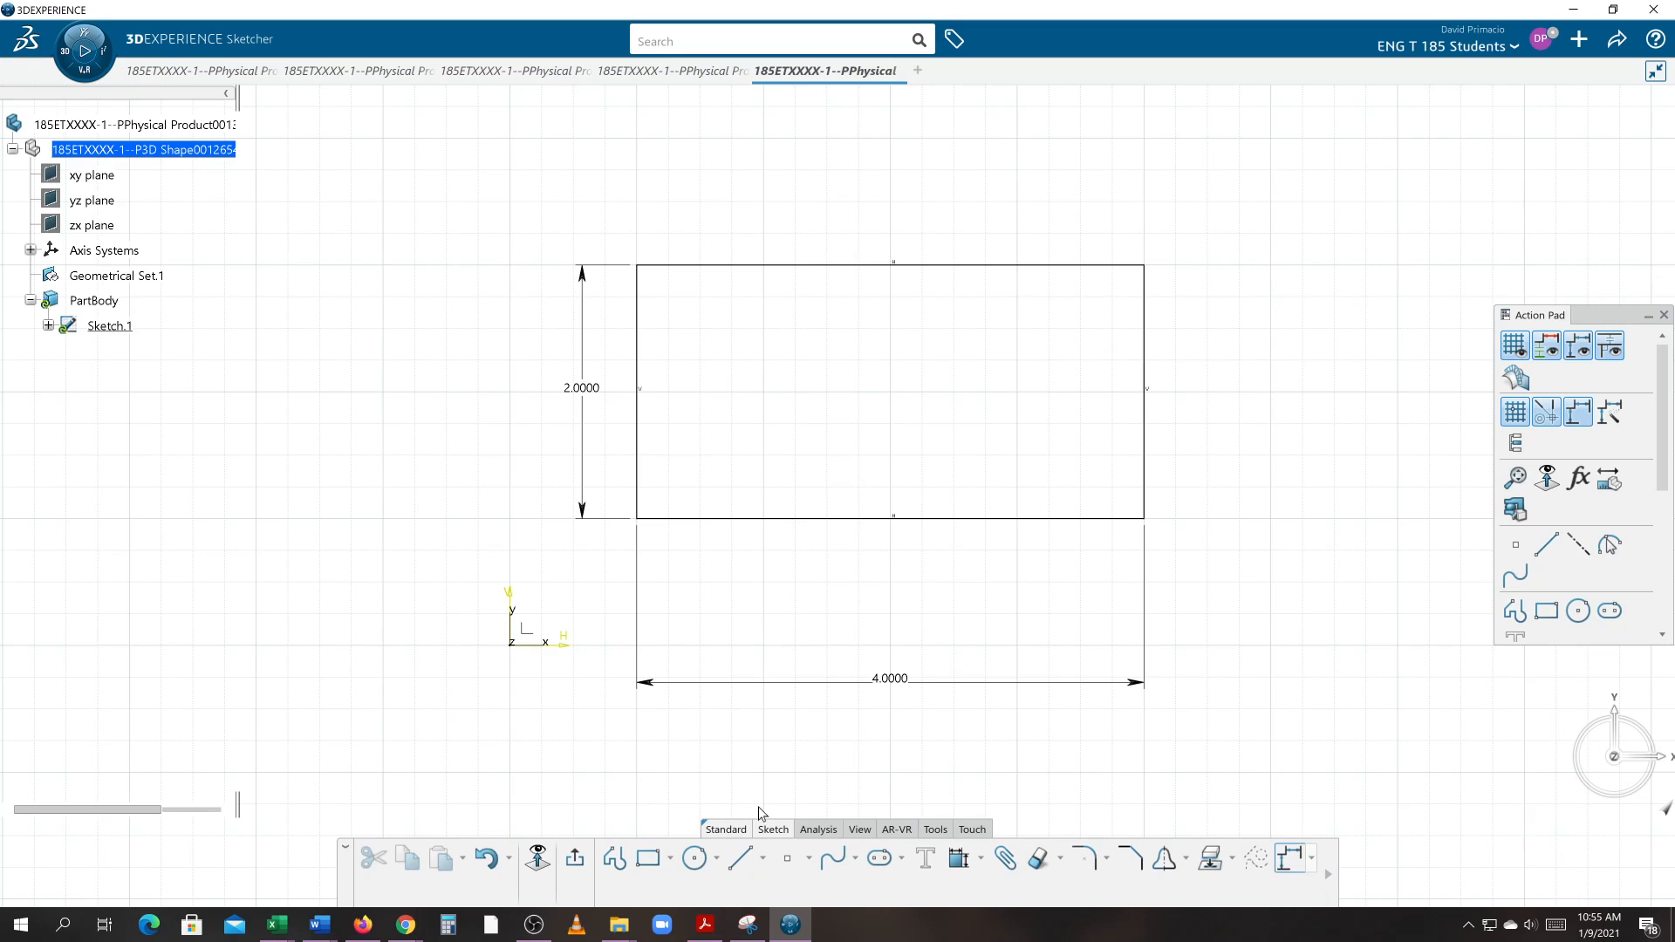
- Dimension the rectangle's lower edge from the H axis and its left edge from the V axis
left_click(958, 859)
left_click(566, 643)
left_click(698, 518)
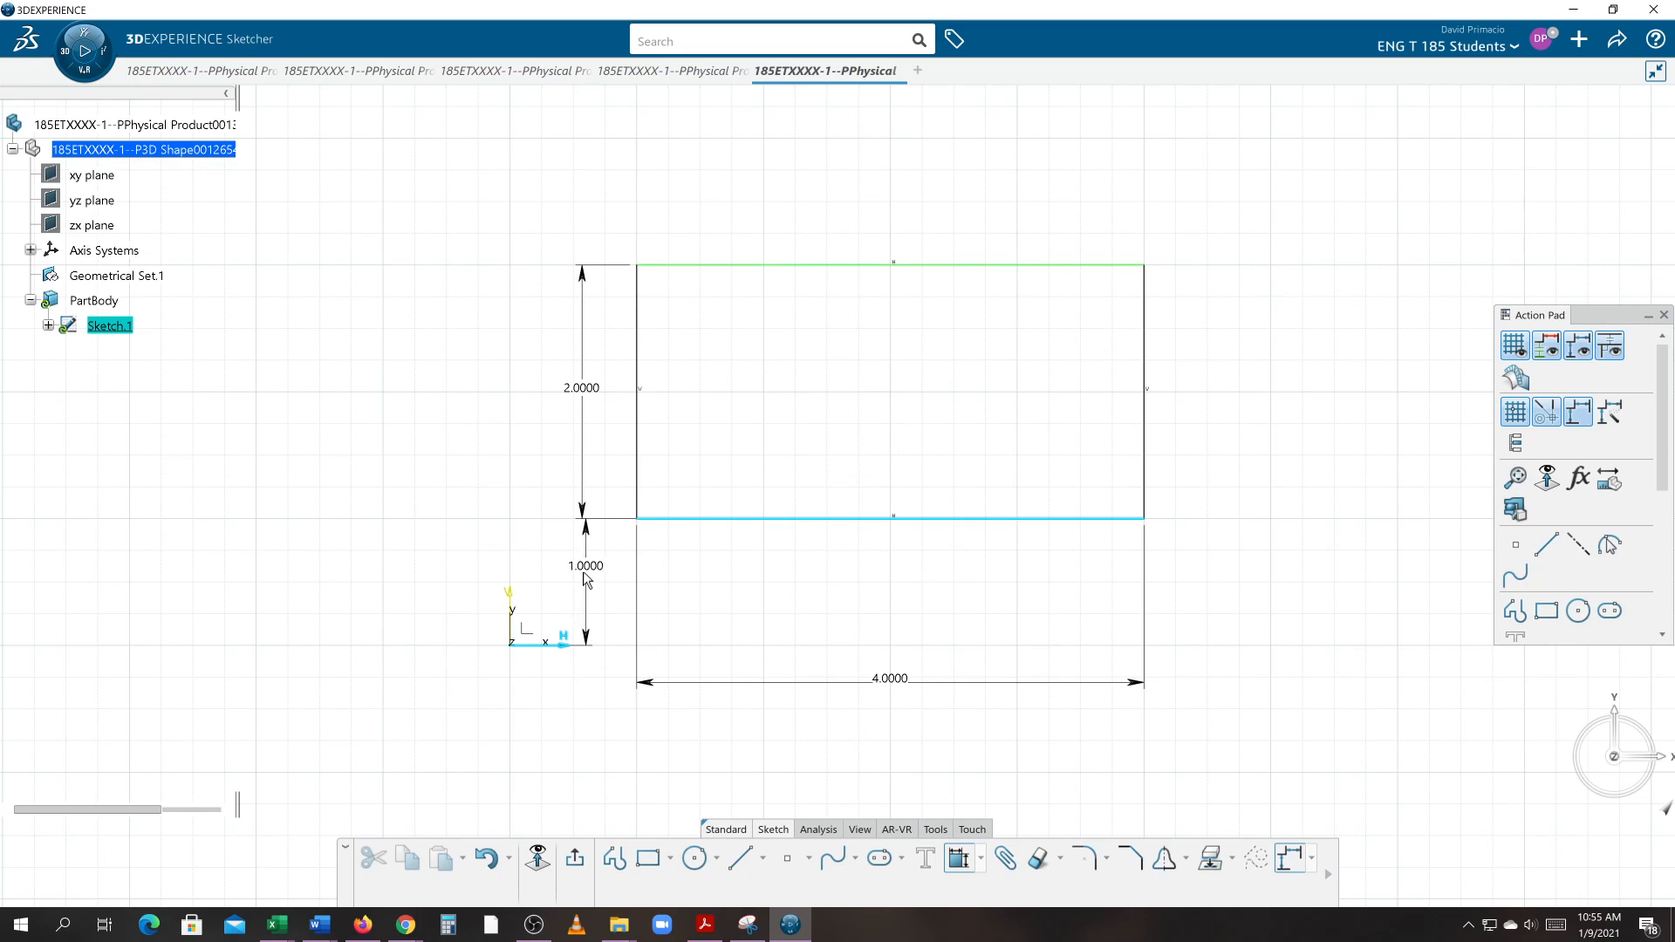
left_click(584, 580)
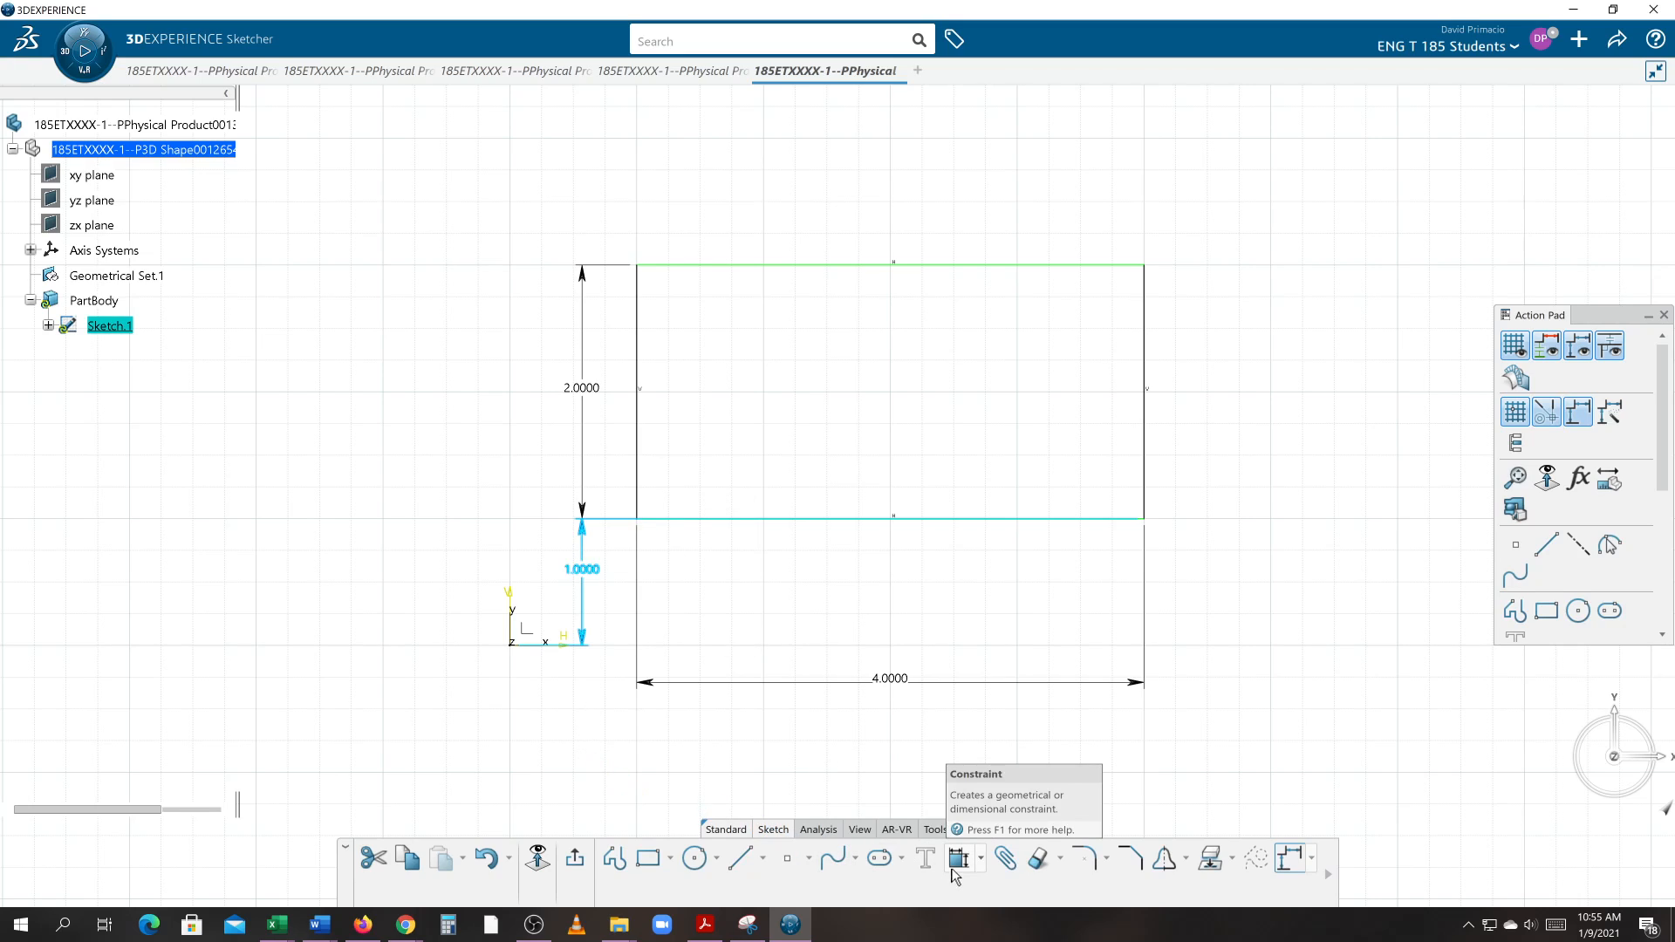
left_click(828, 804)
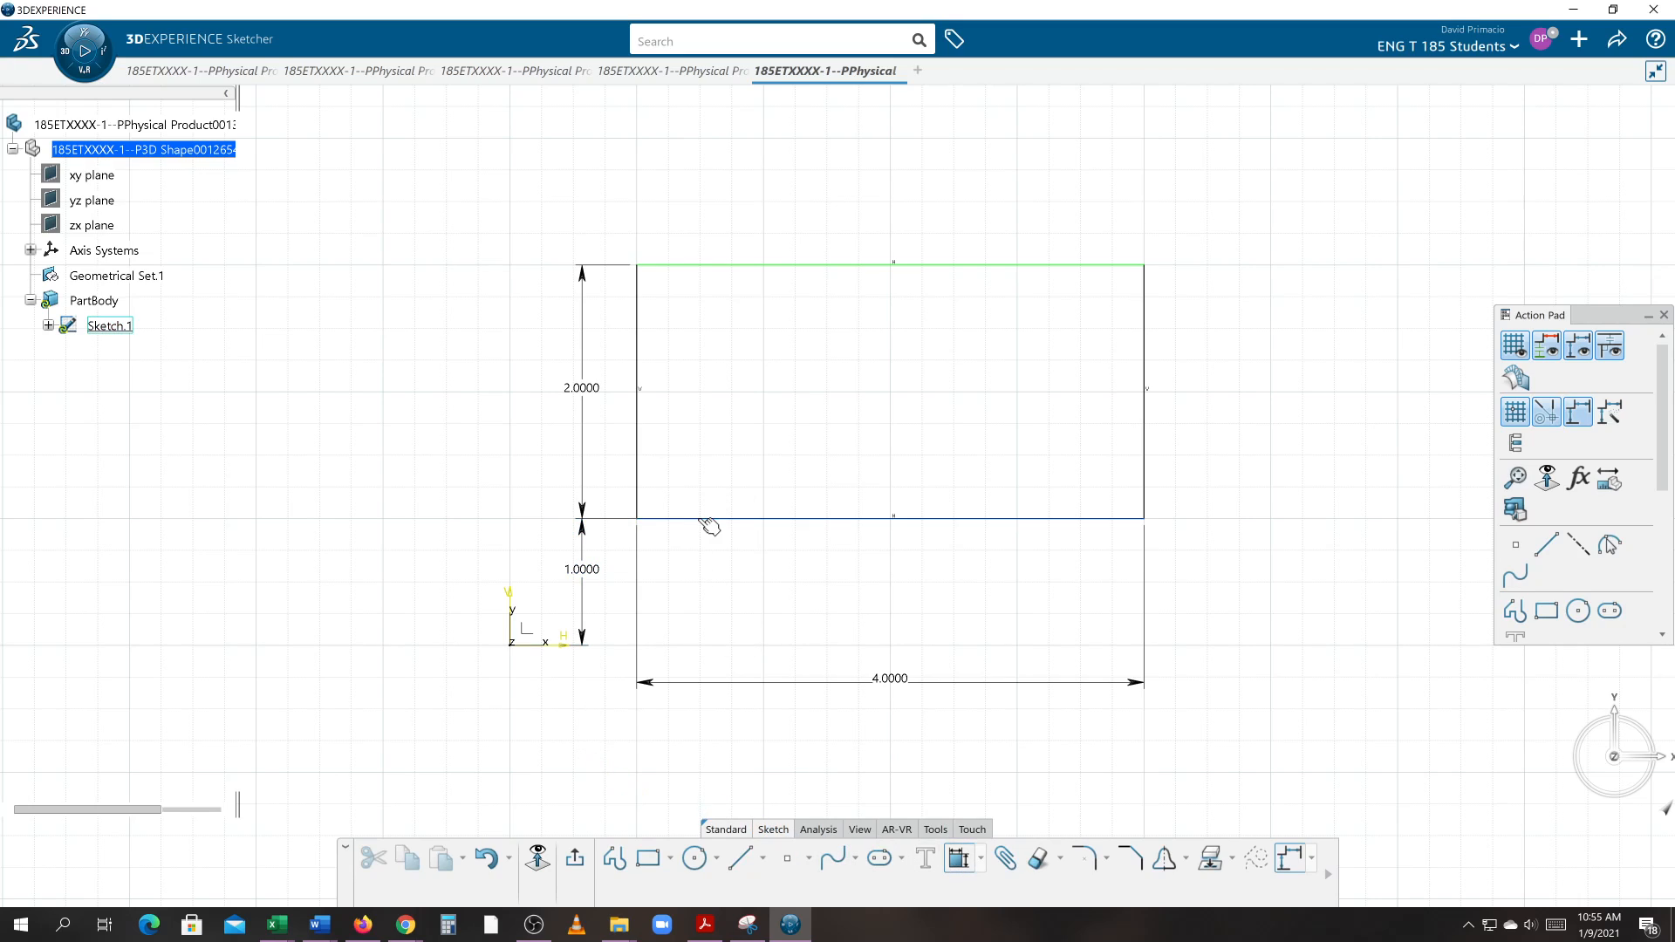
left_click(640, 487)
left_click(510, 595)
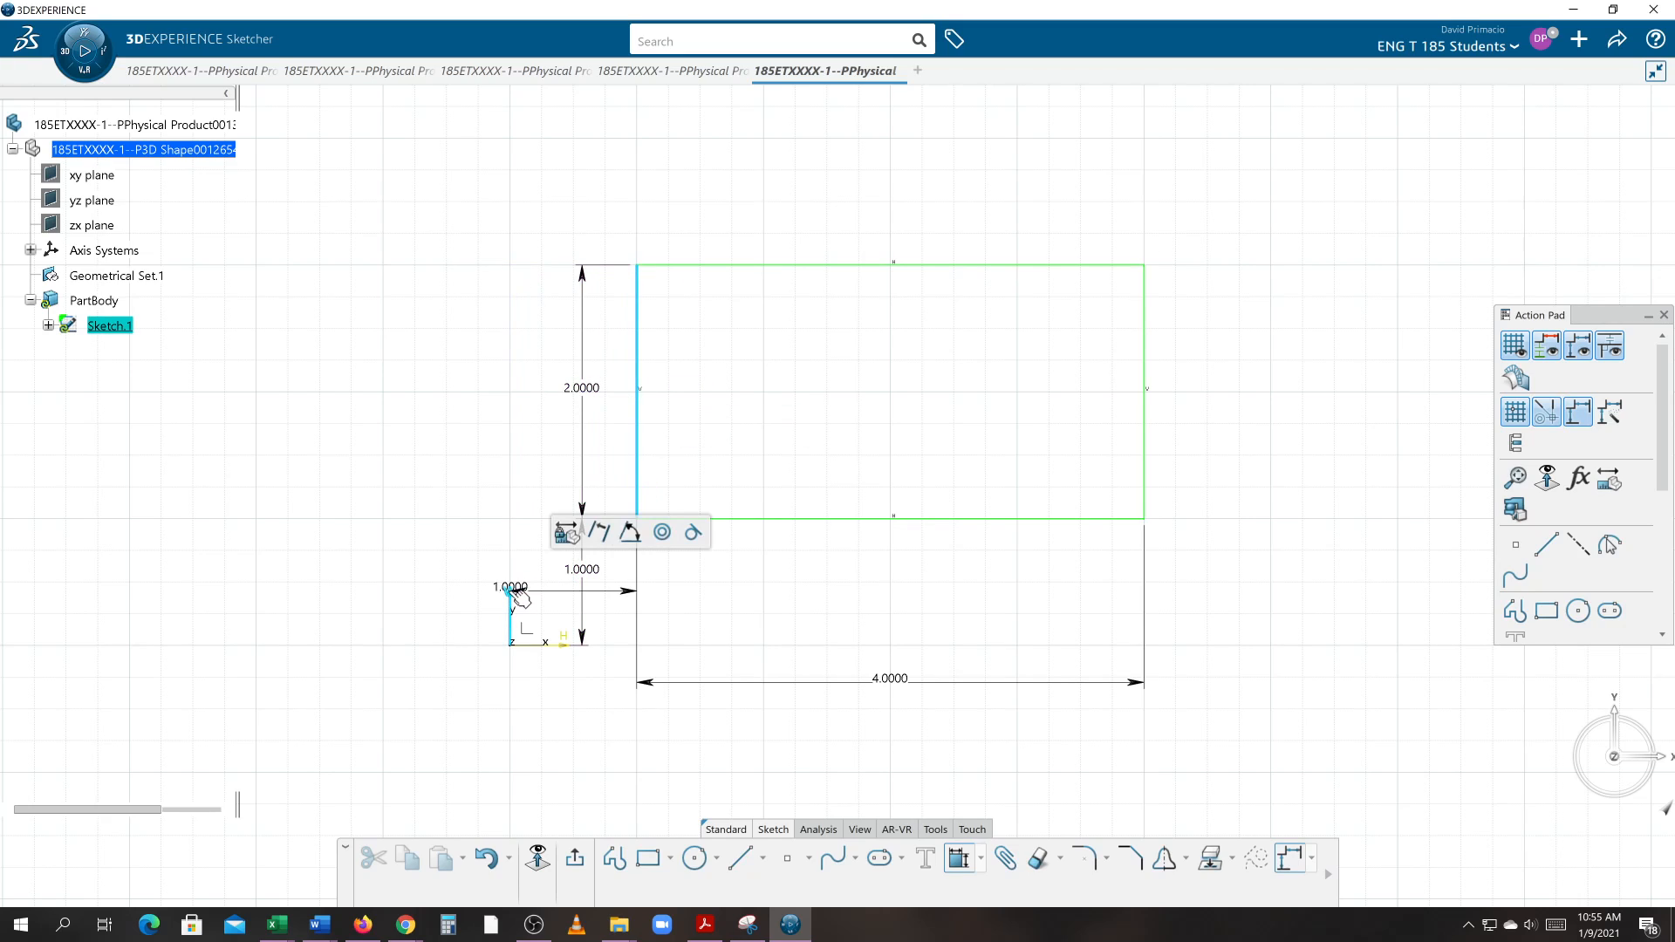
left_click(571, 689)
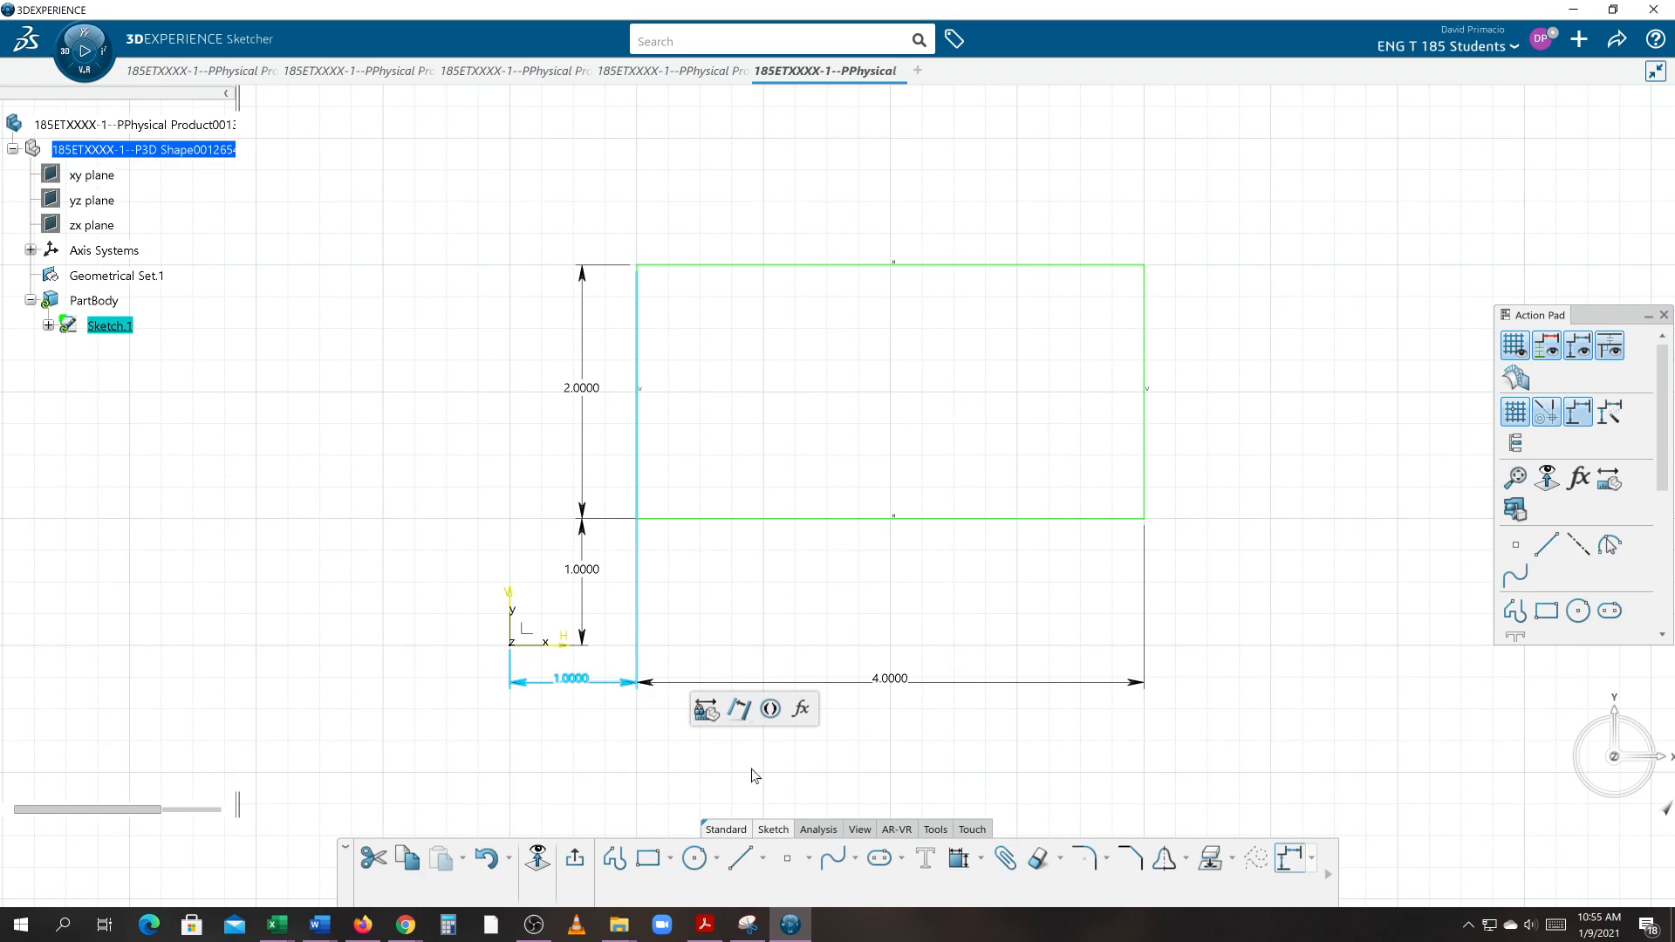
left_click(1000, 775)
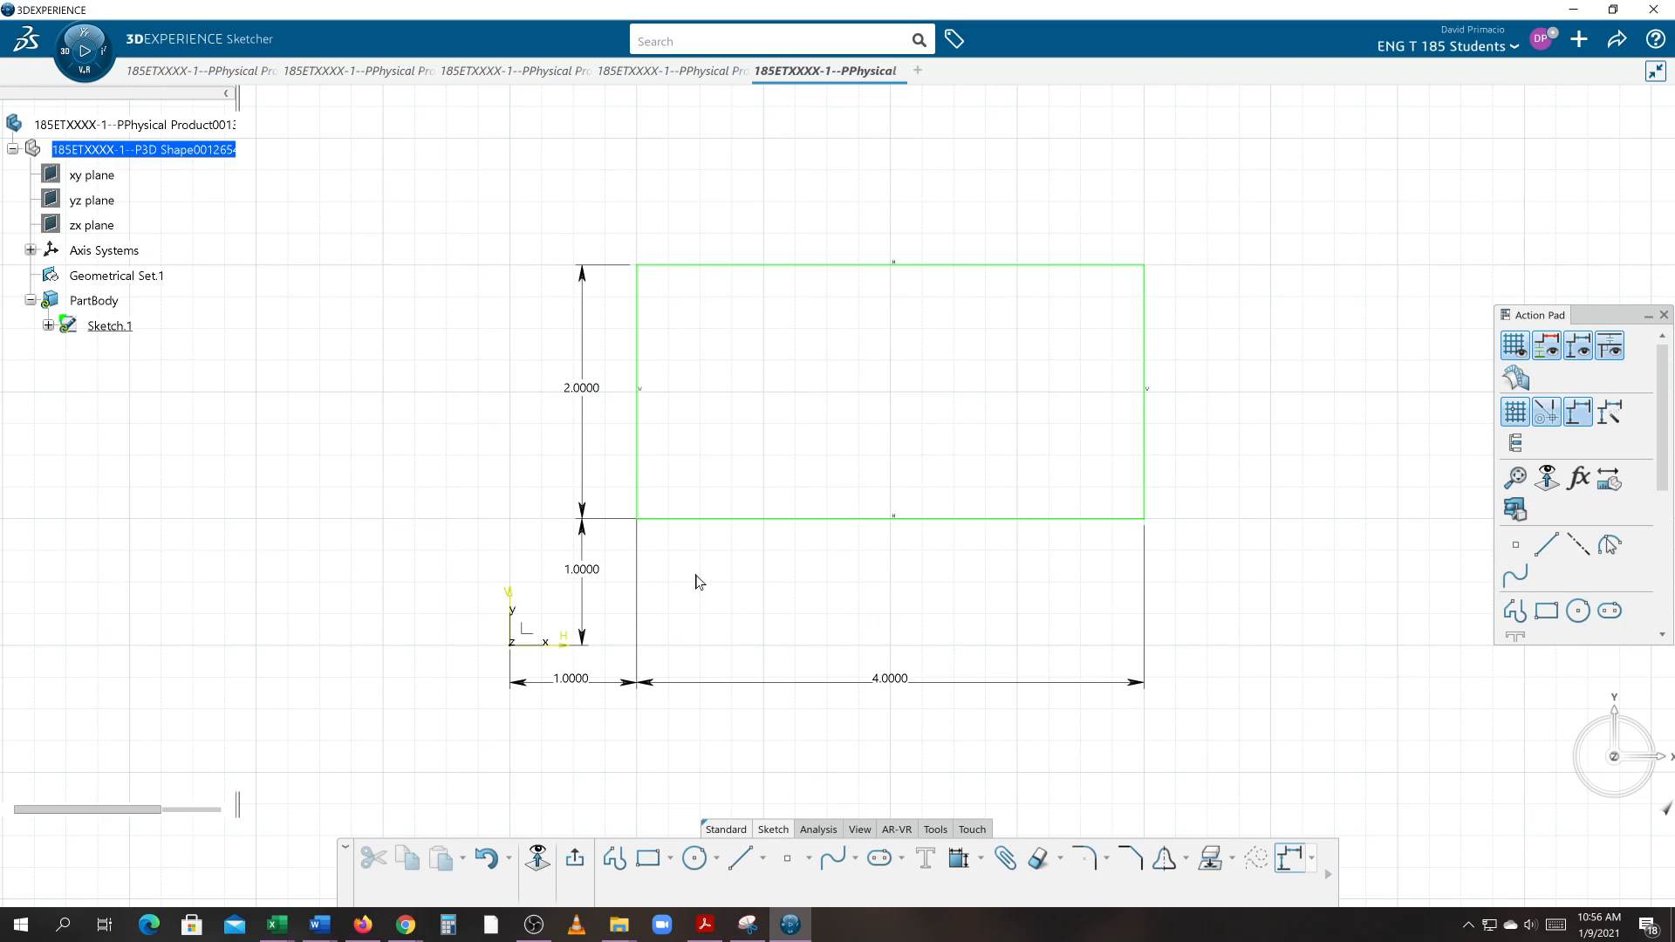
- Apply Fix constraints to the rectangle's left and lower edges and remove their Horizontal and Vertical constraints
left_click(638, 471)
left_click(694, 521, "ctrl")
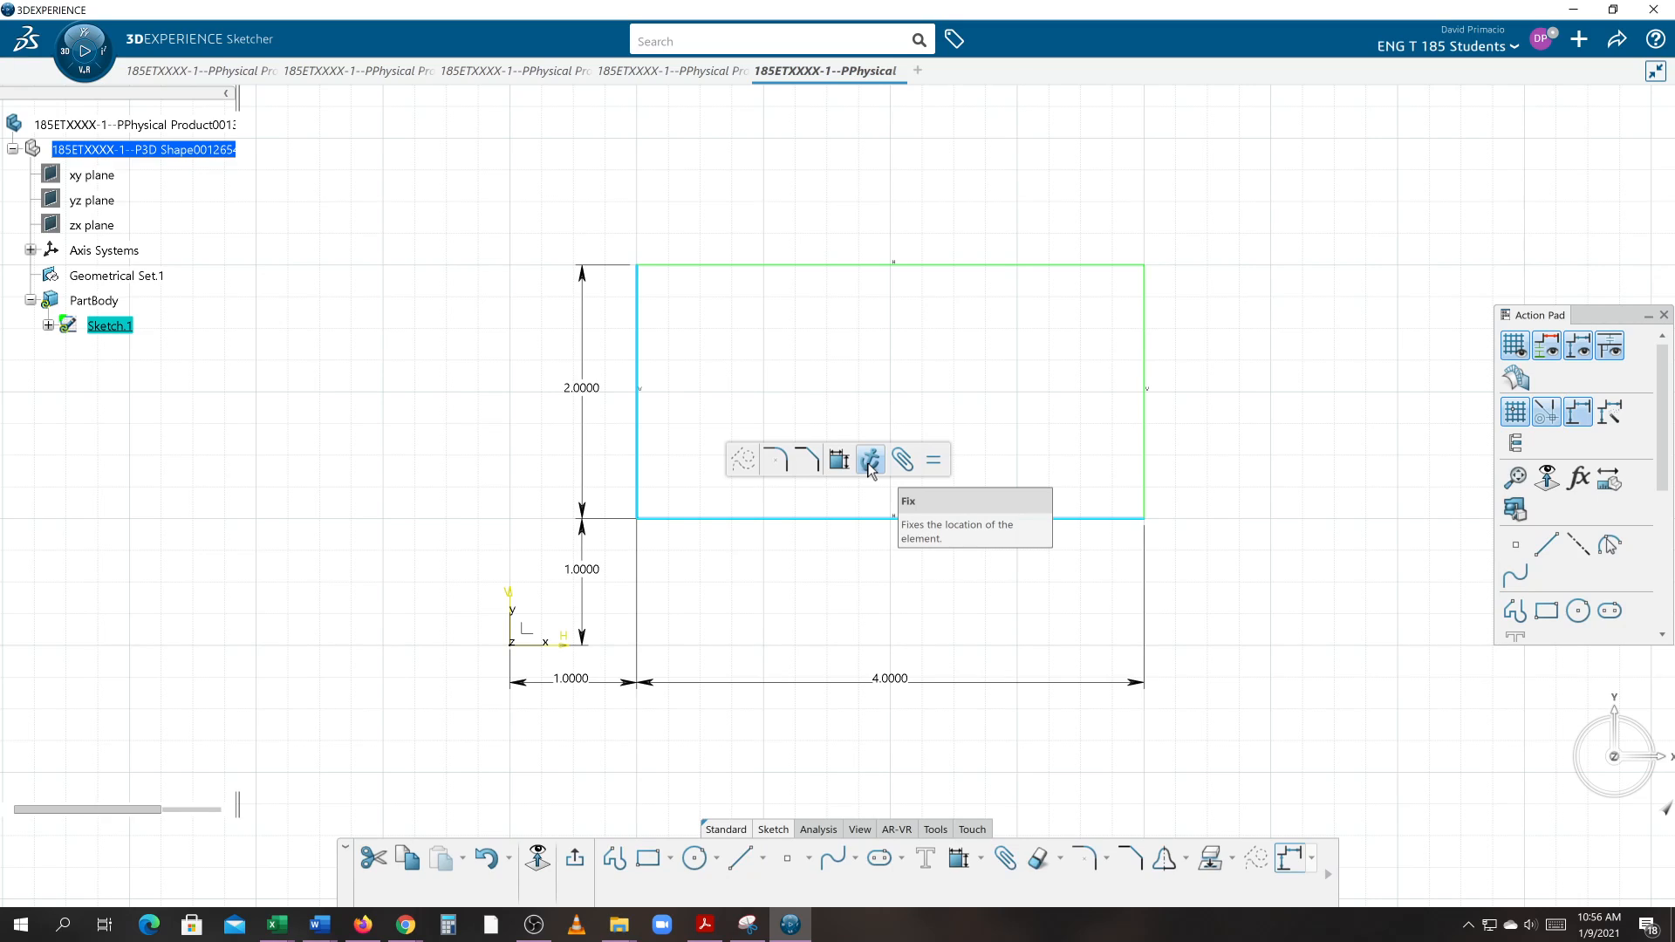
left_click(981, 859)
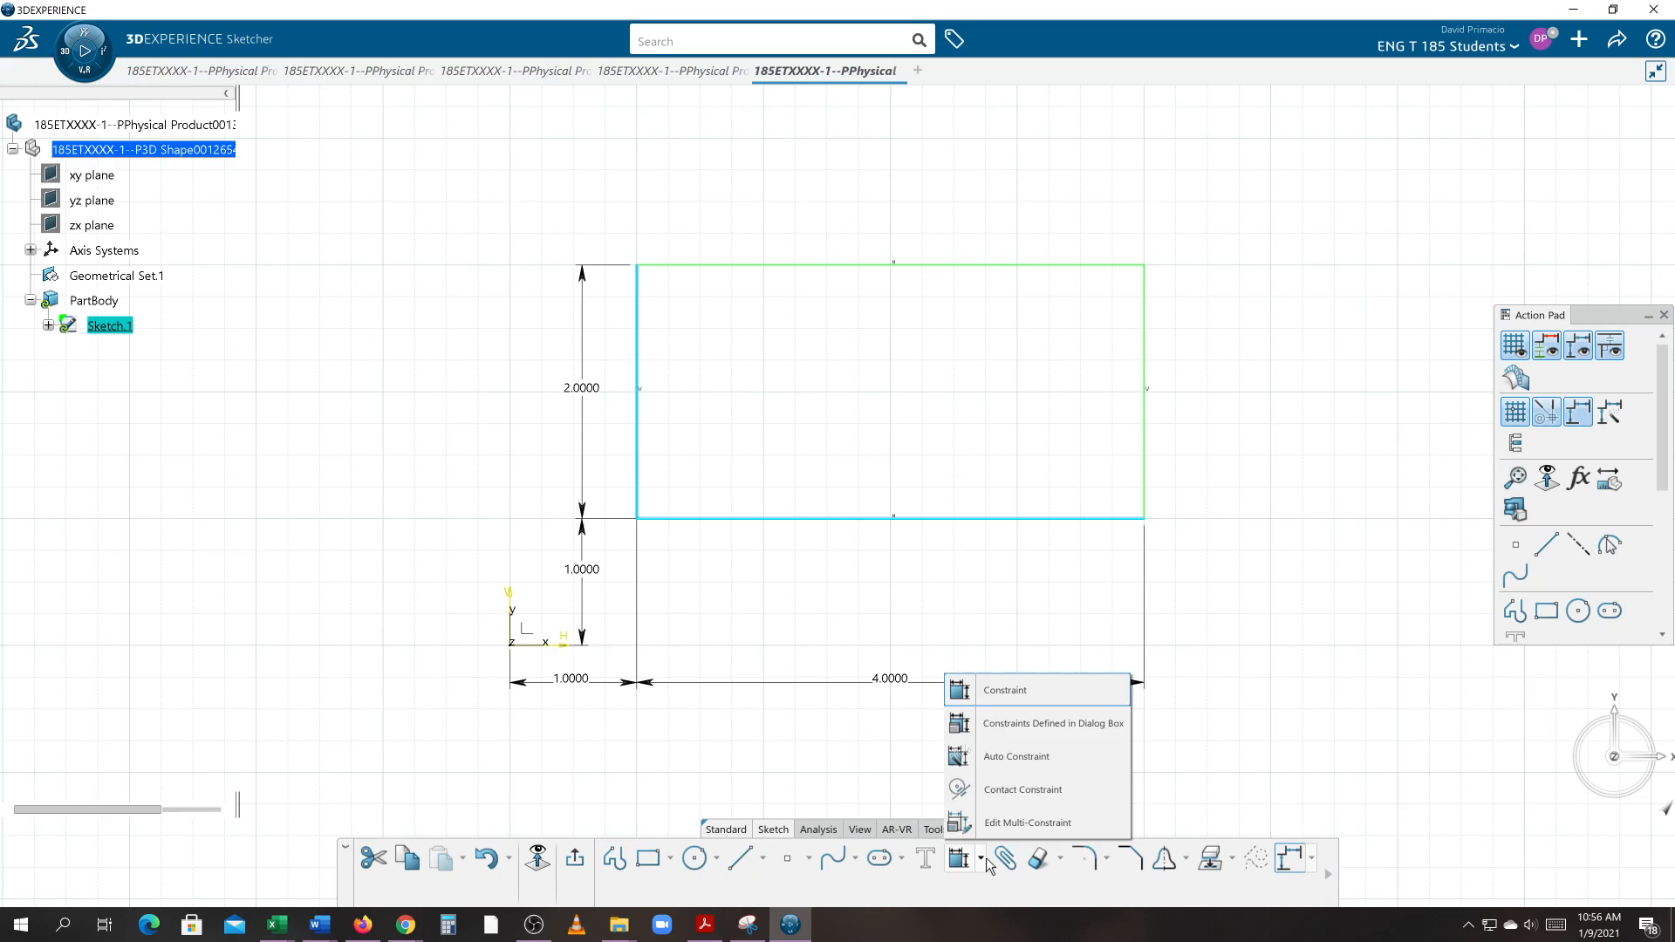
left_click(1025, 725)
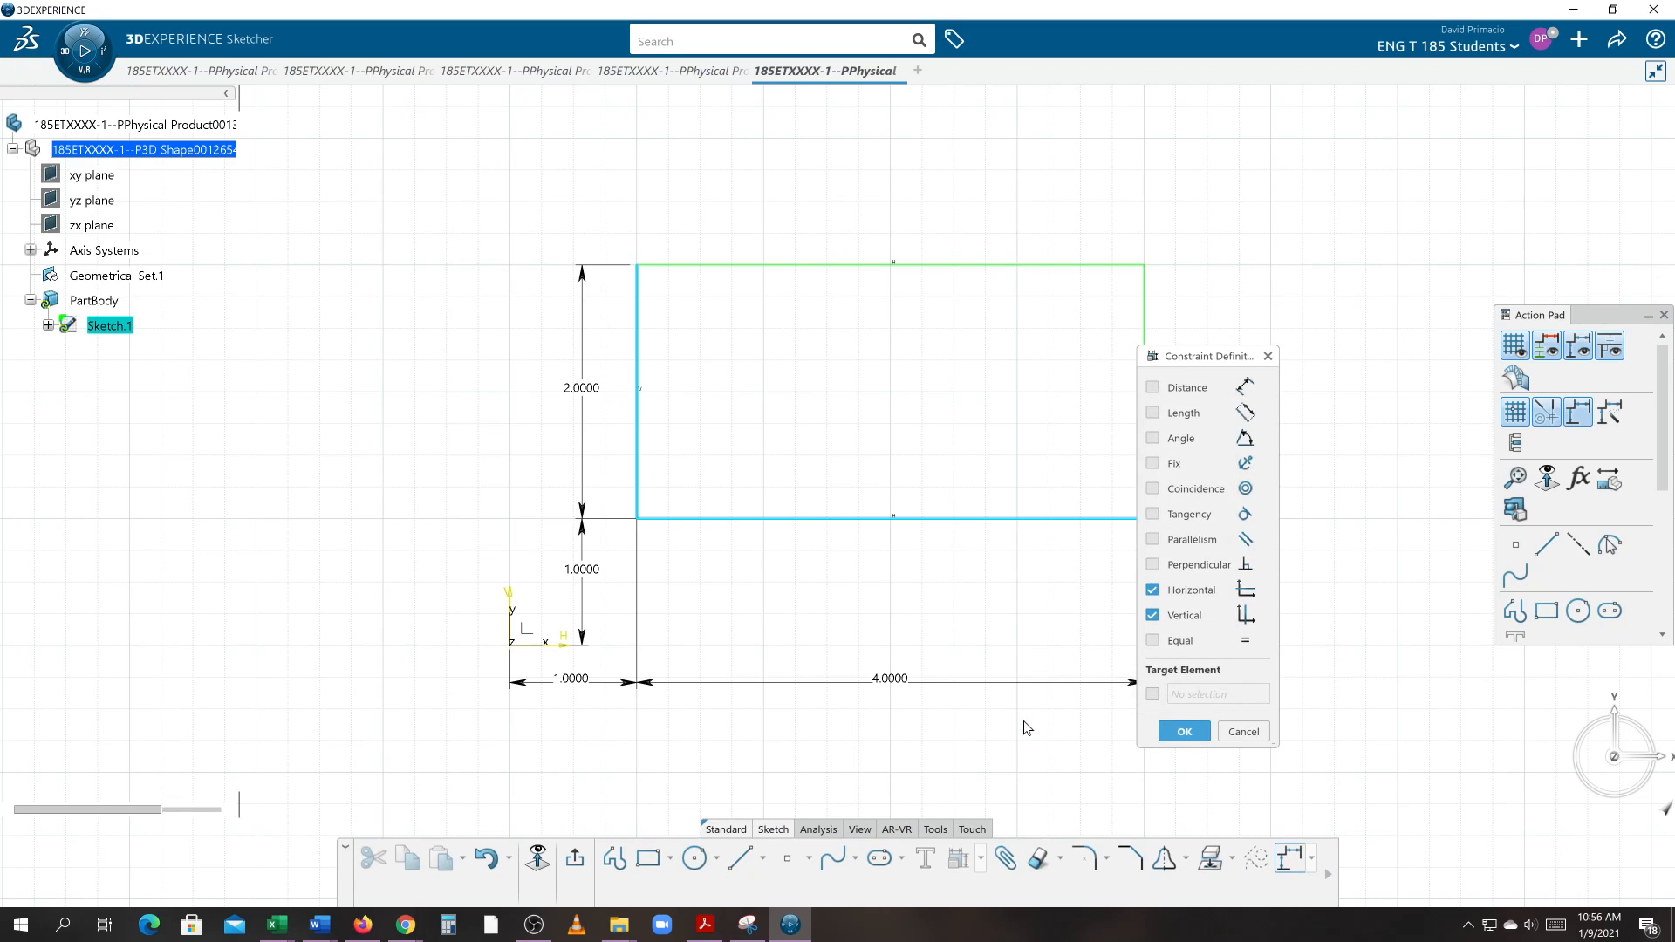
left_click(1153, 463)
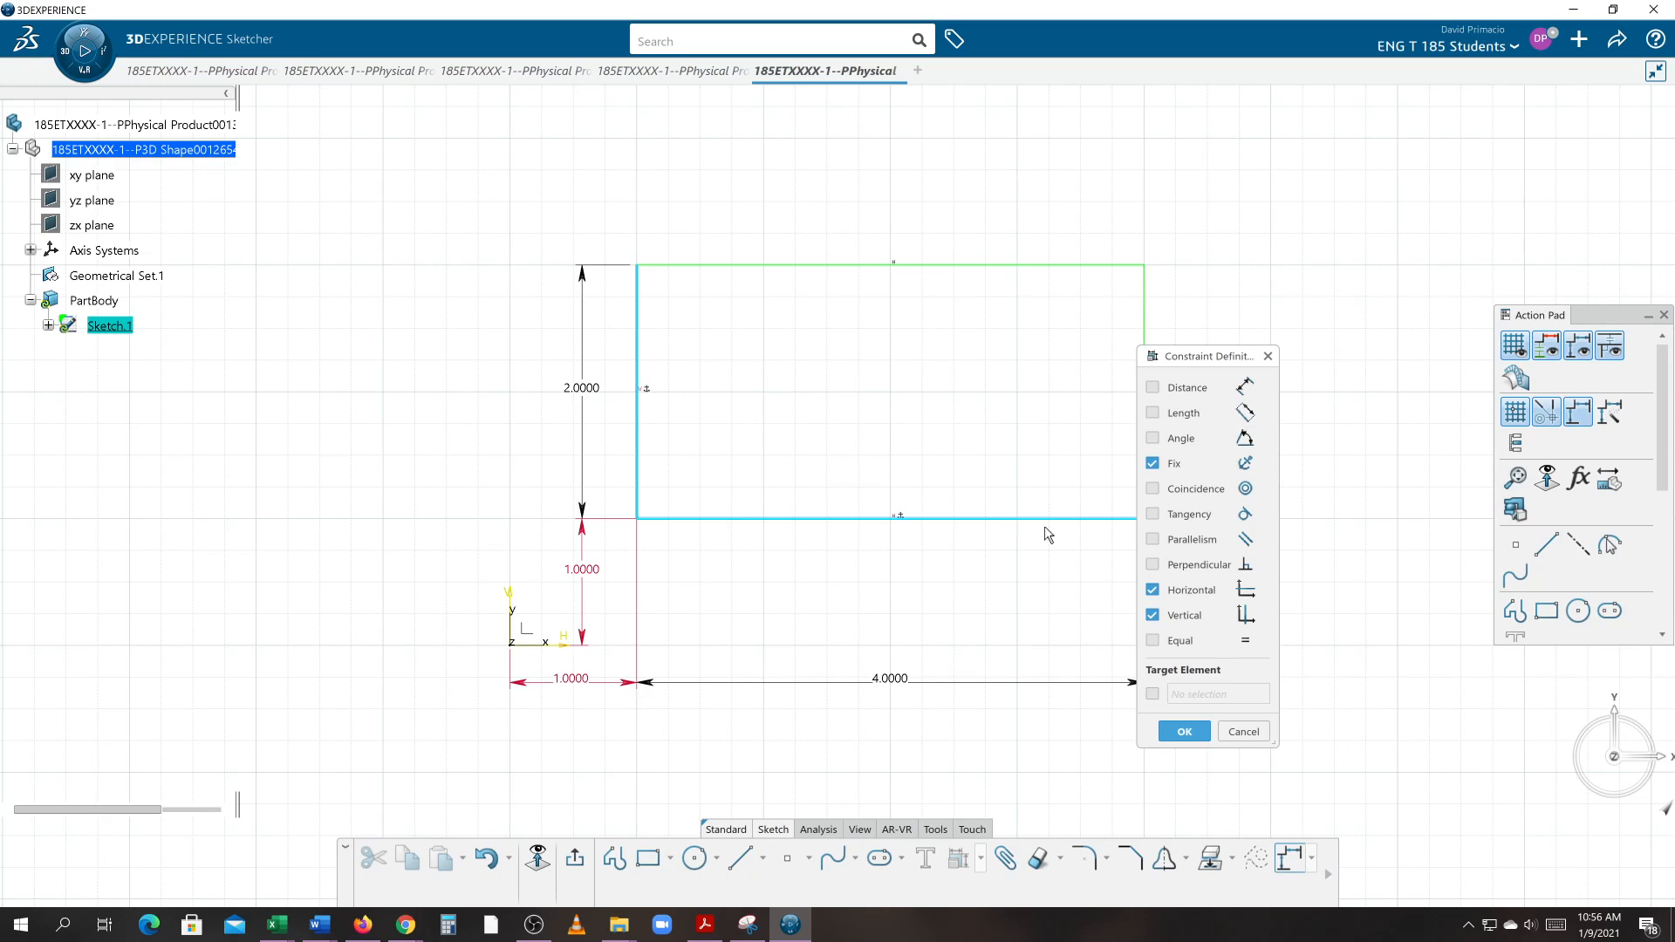
left_click(1152, 590)
left_click(1153, 615)
left_click(1184, 732)
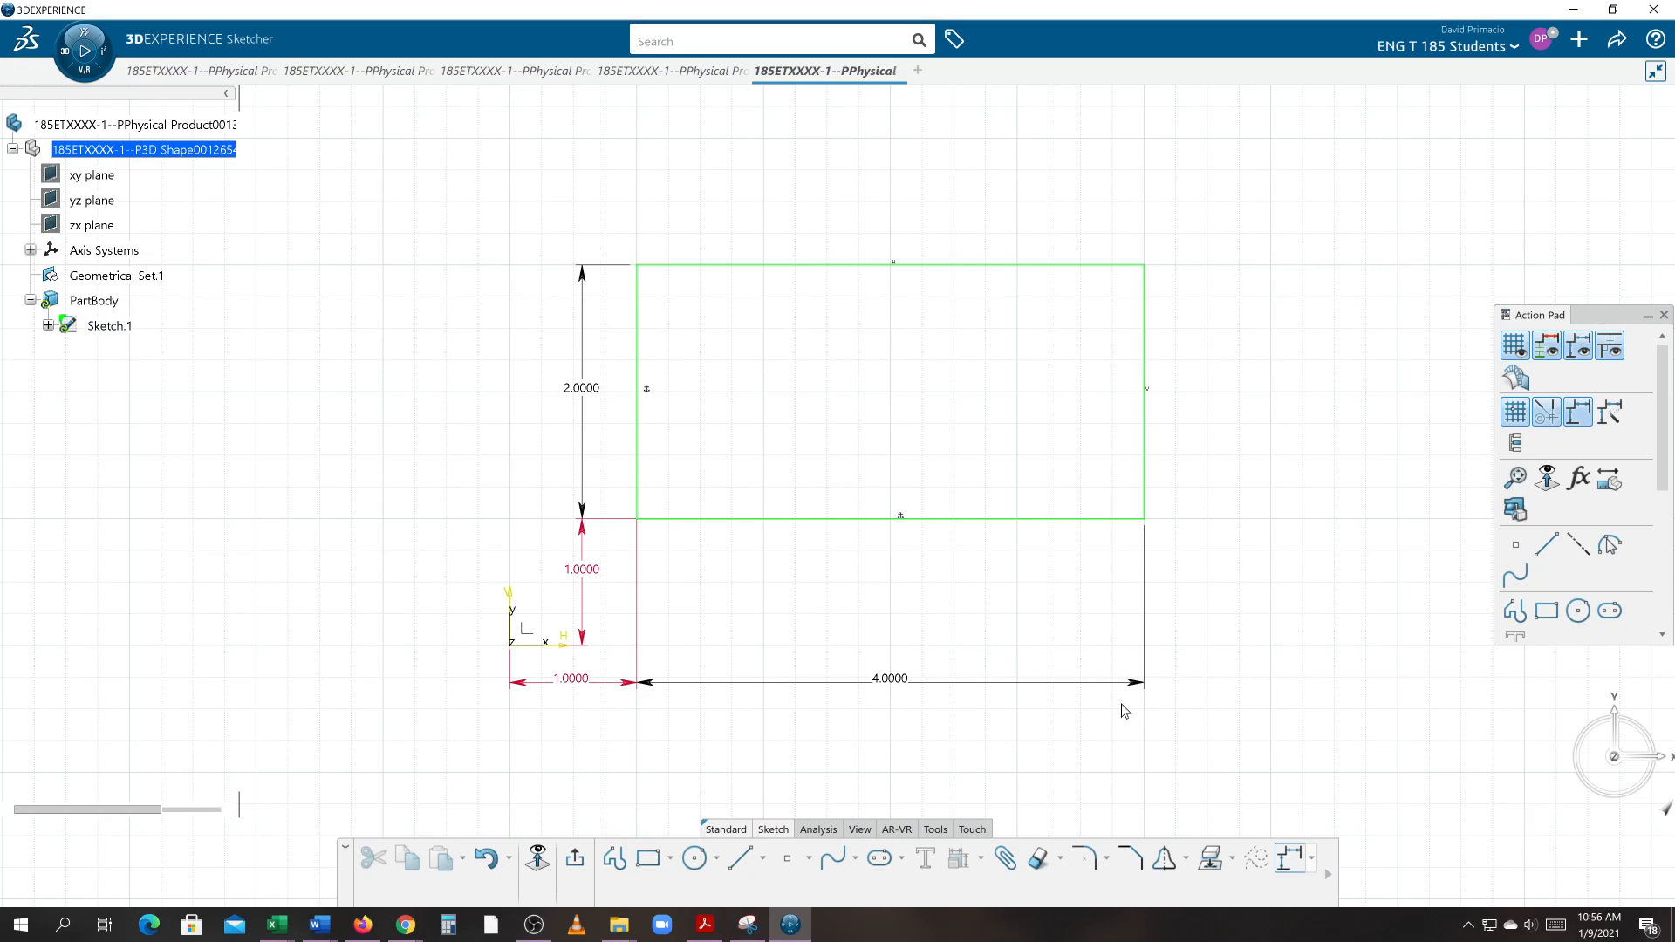
- Convert the two offset dimensions between the rectangle and the sketch axes to reference dimensions
double_click(599, 689)
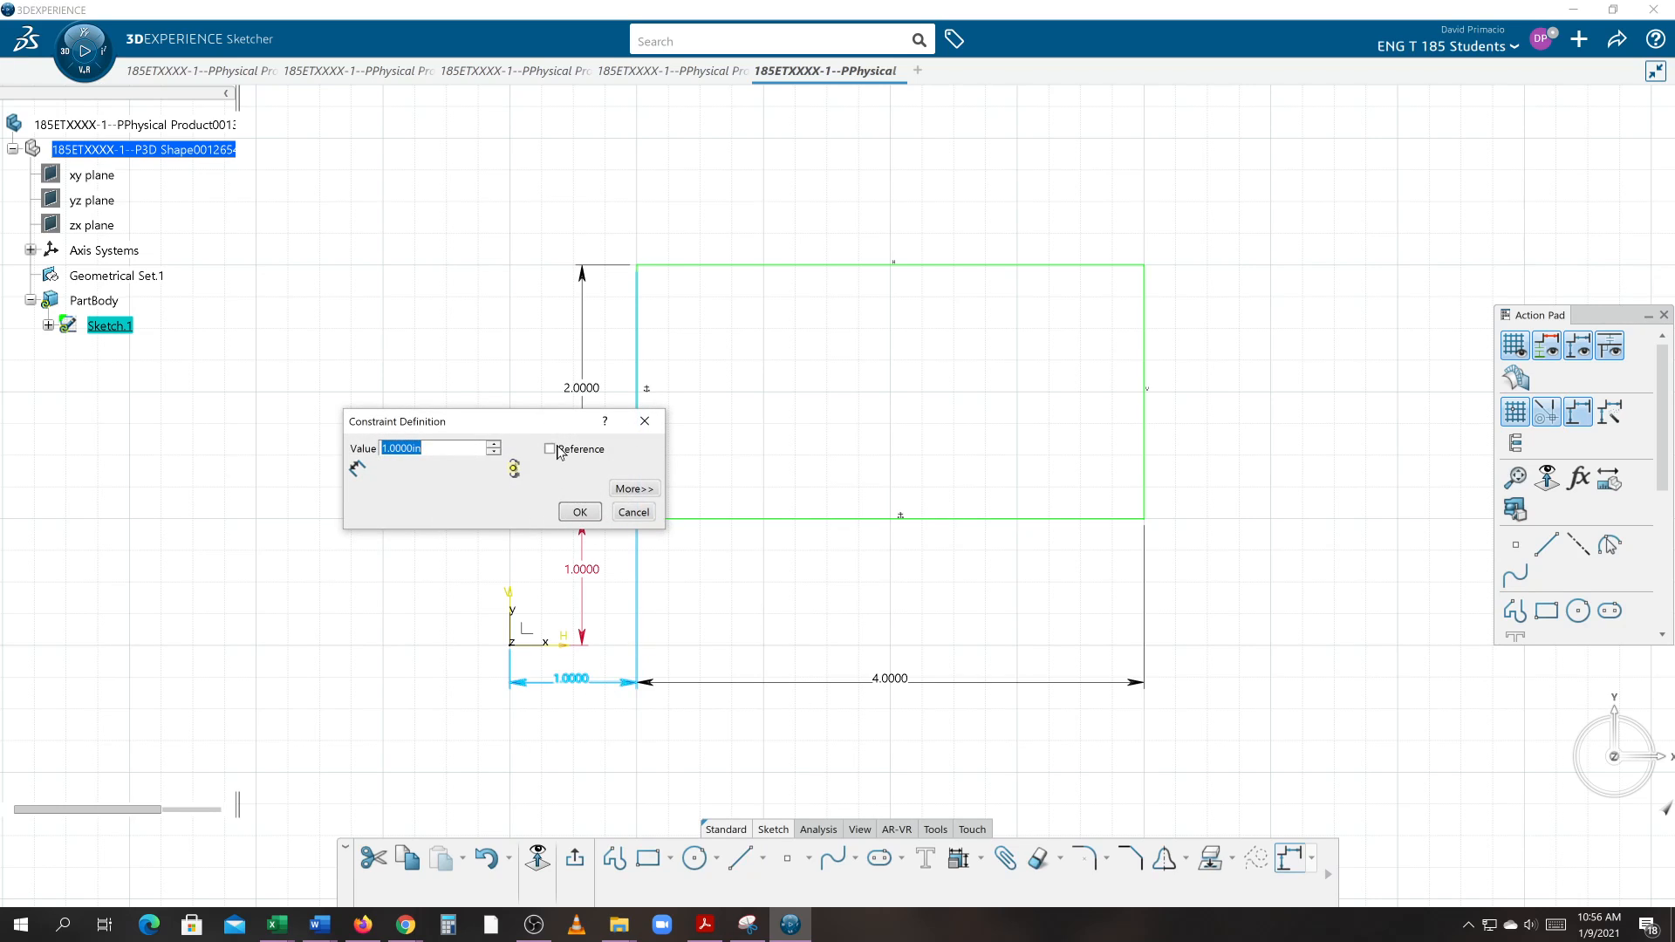
left_click(551, 449)
left_click(579, 512)
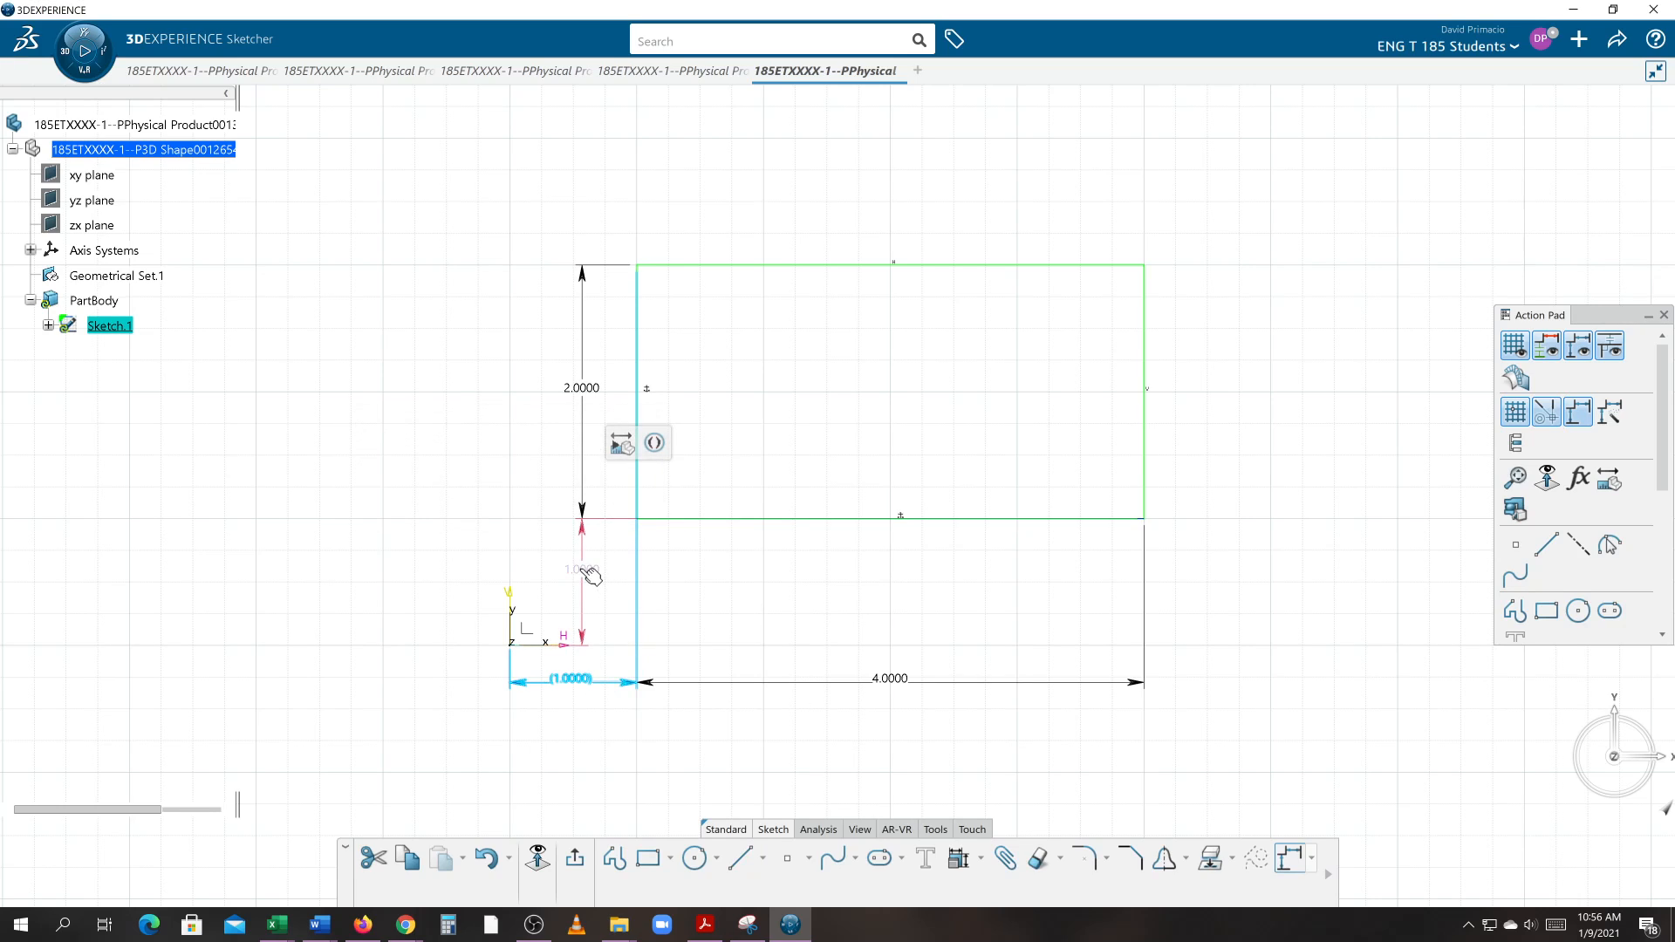
double_click(589, 573)
left_click(550, 450)
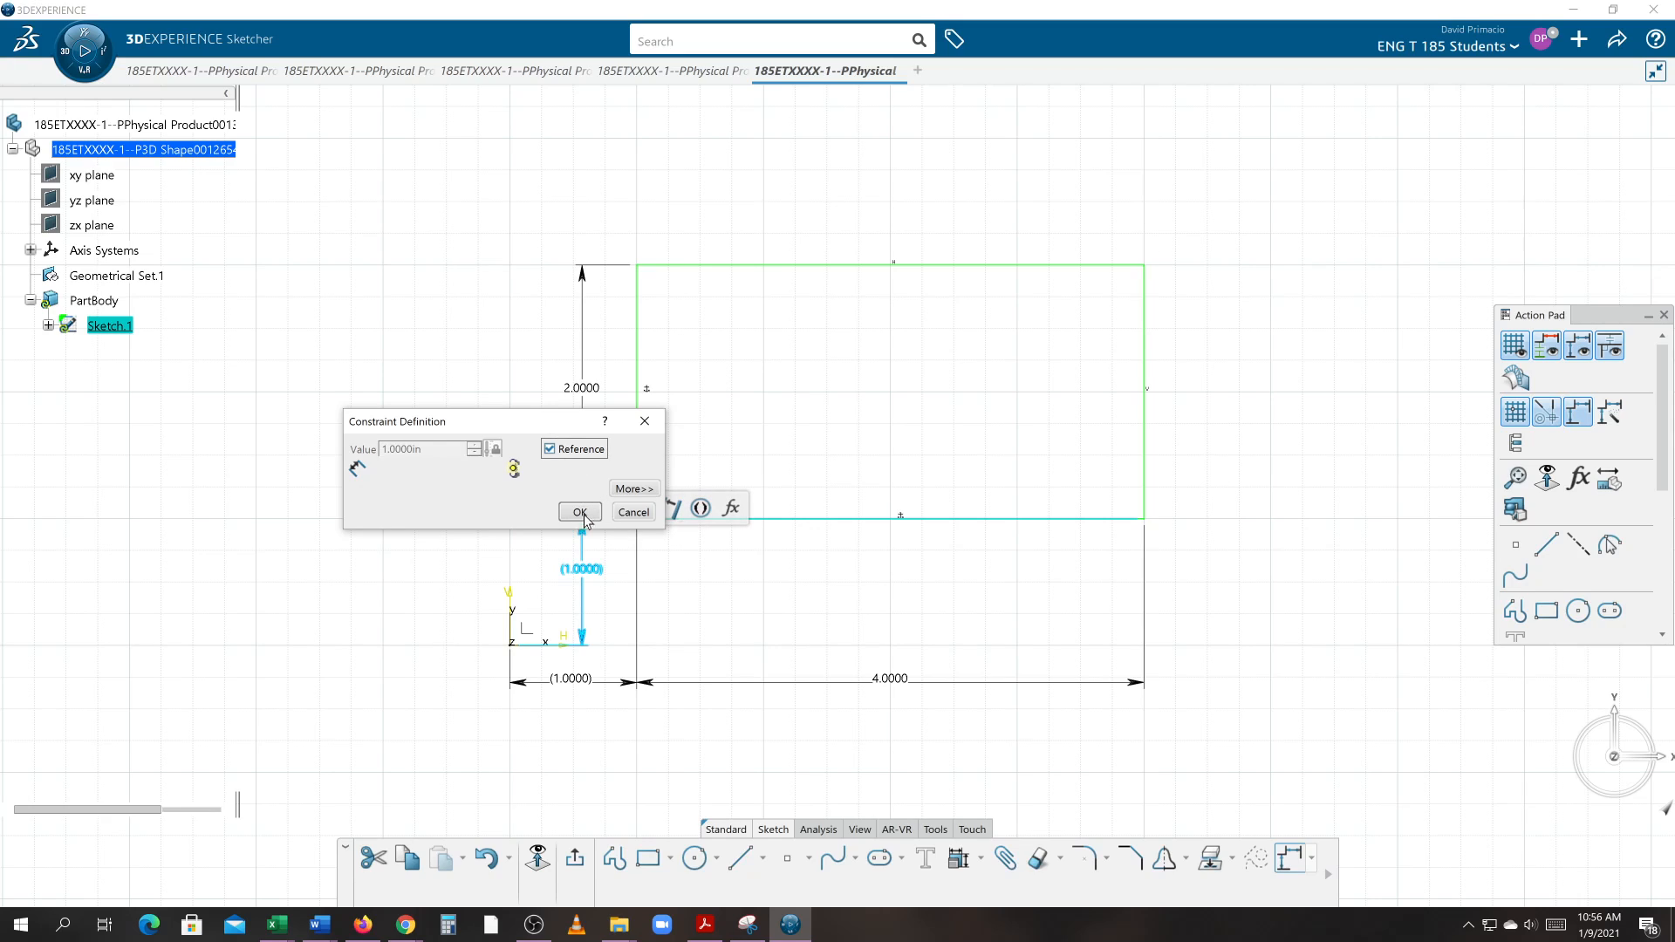
left_click(582, 515)
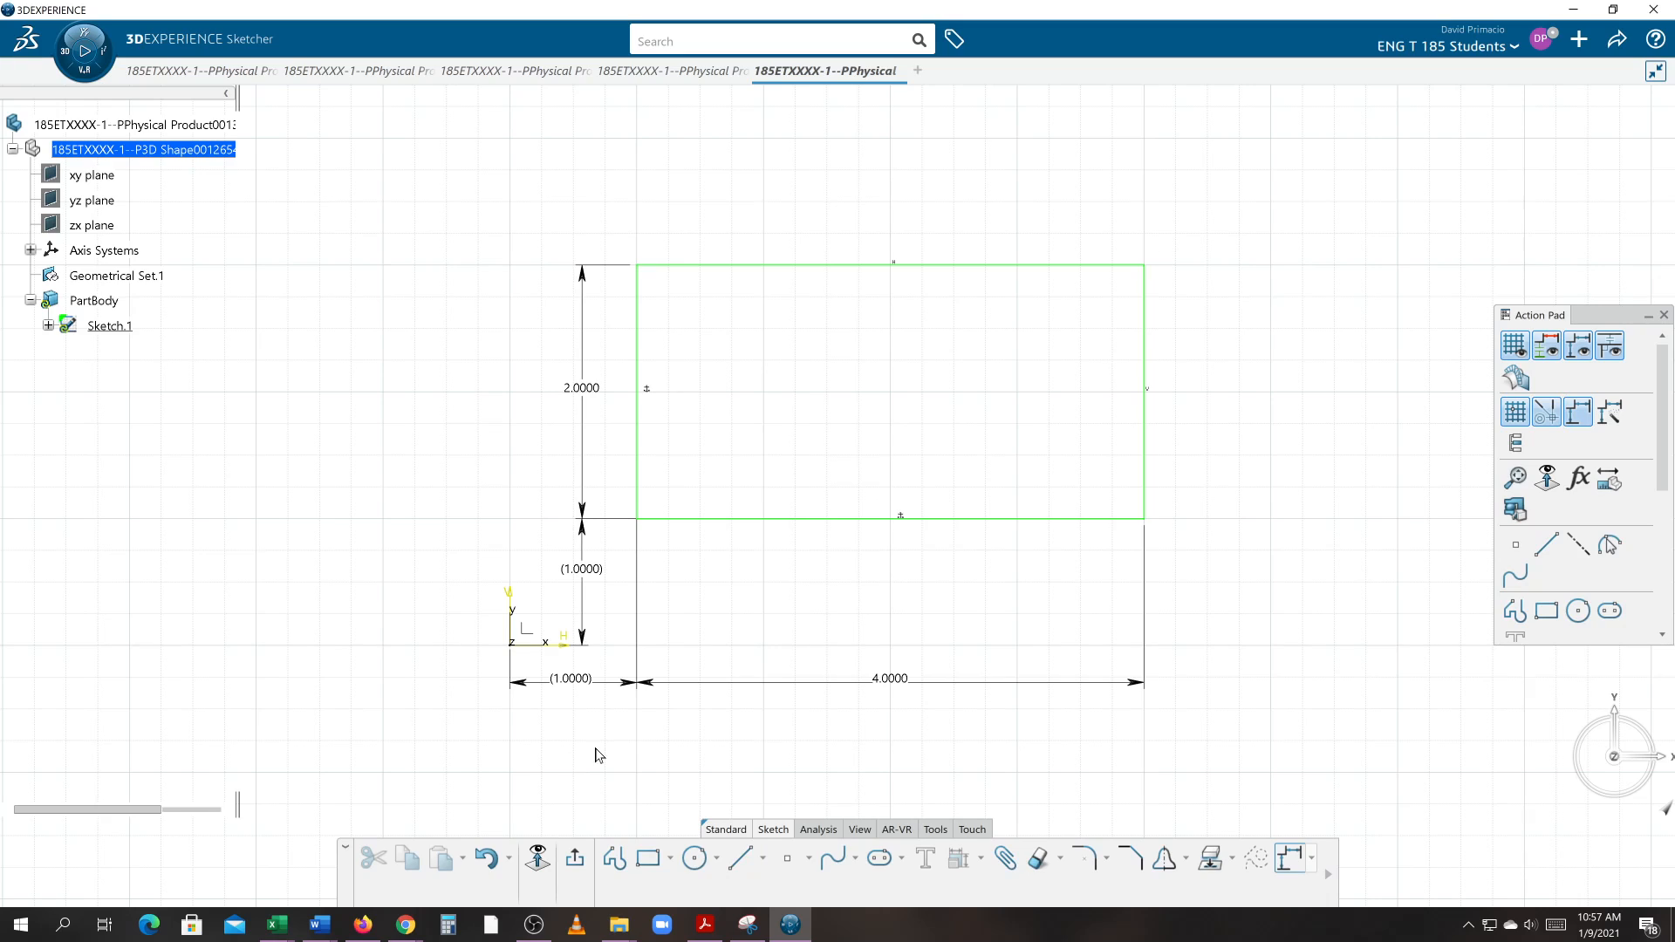
- Expand the sketch's constraints in the tree and check which rectangle edge each fix constraint belongs to
left_click(48, 325)
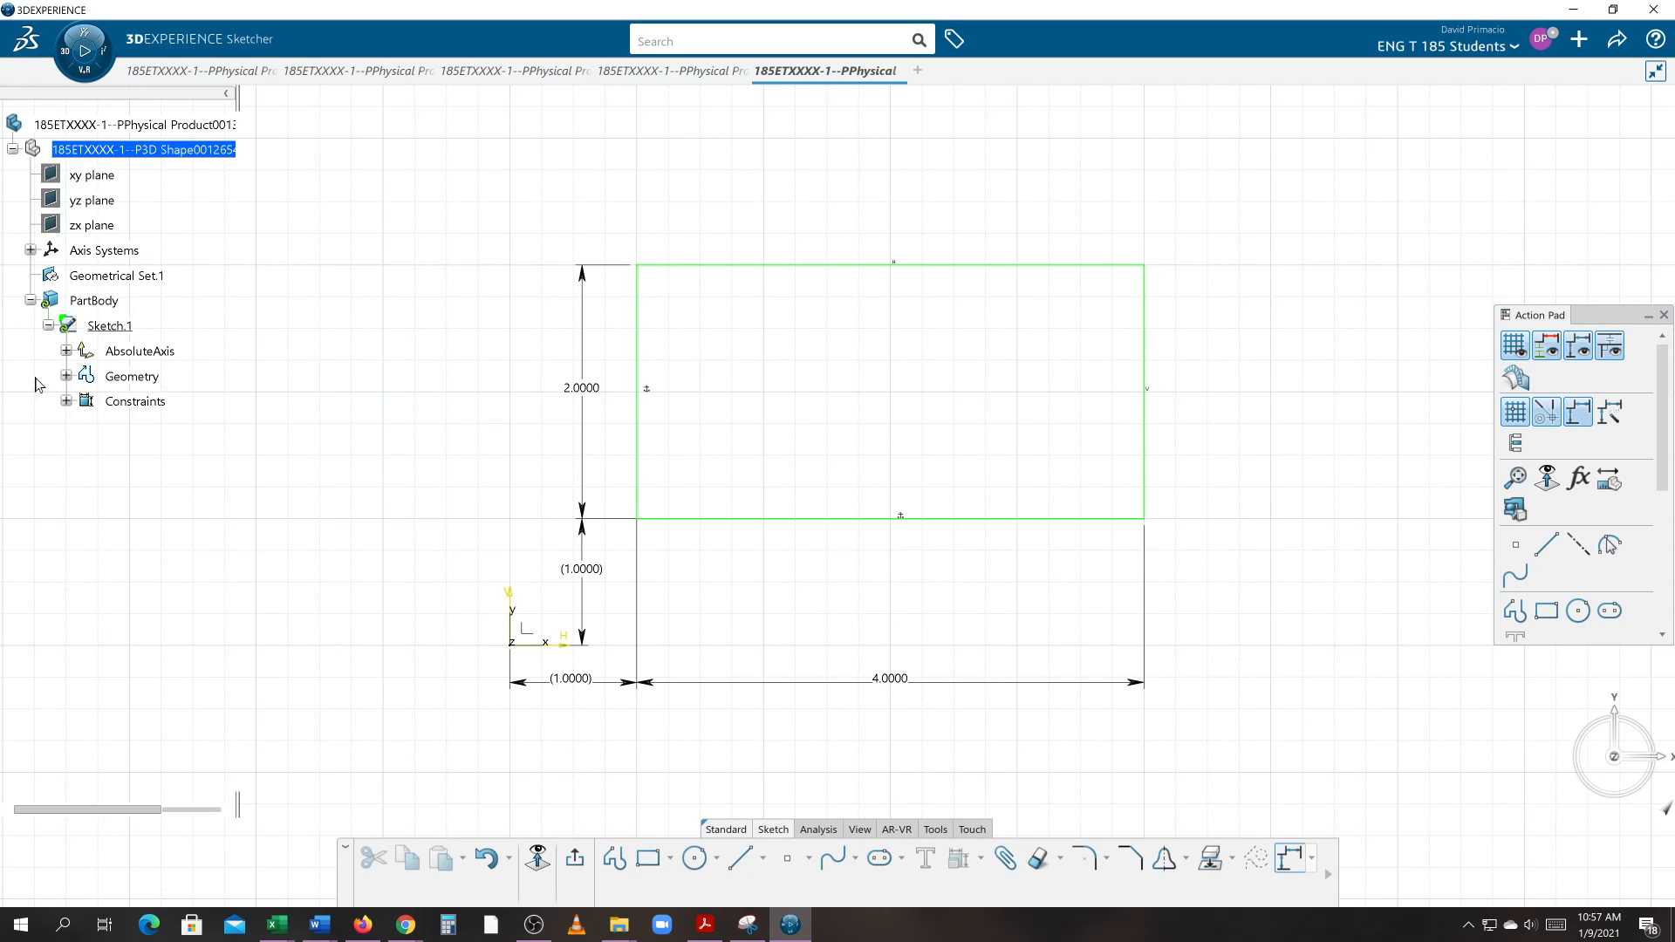
left_click(69, 403)
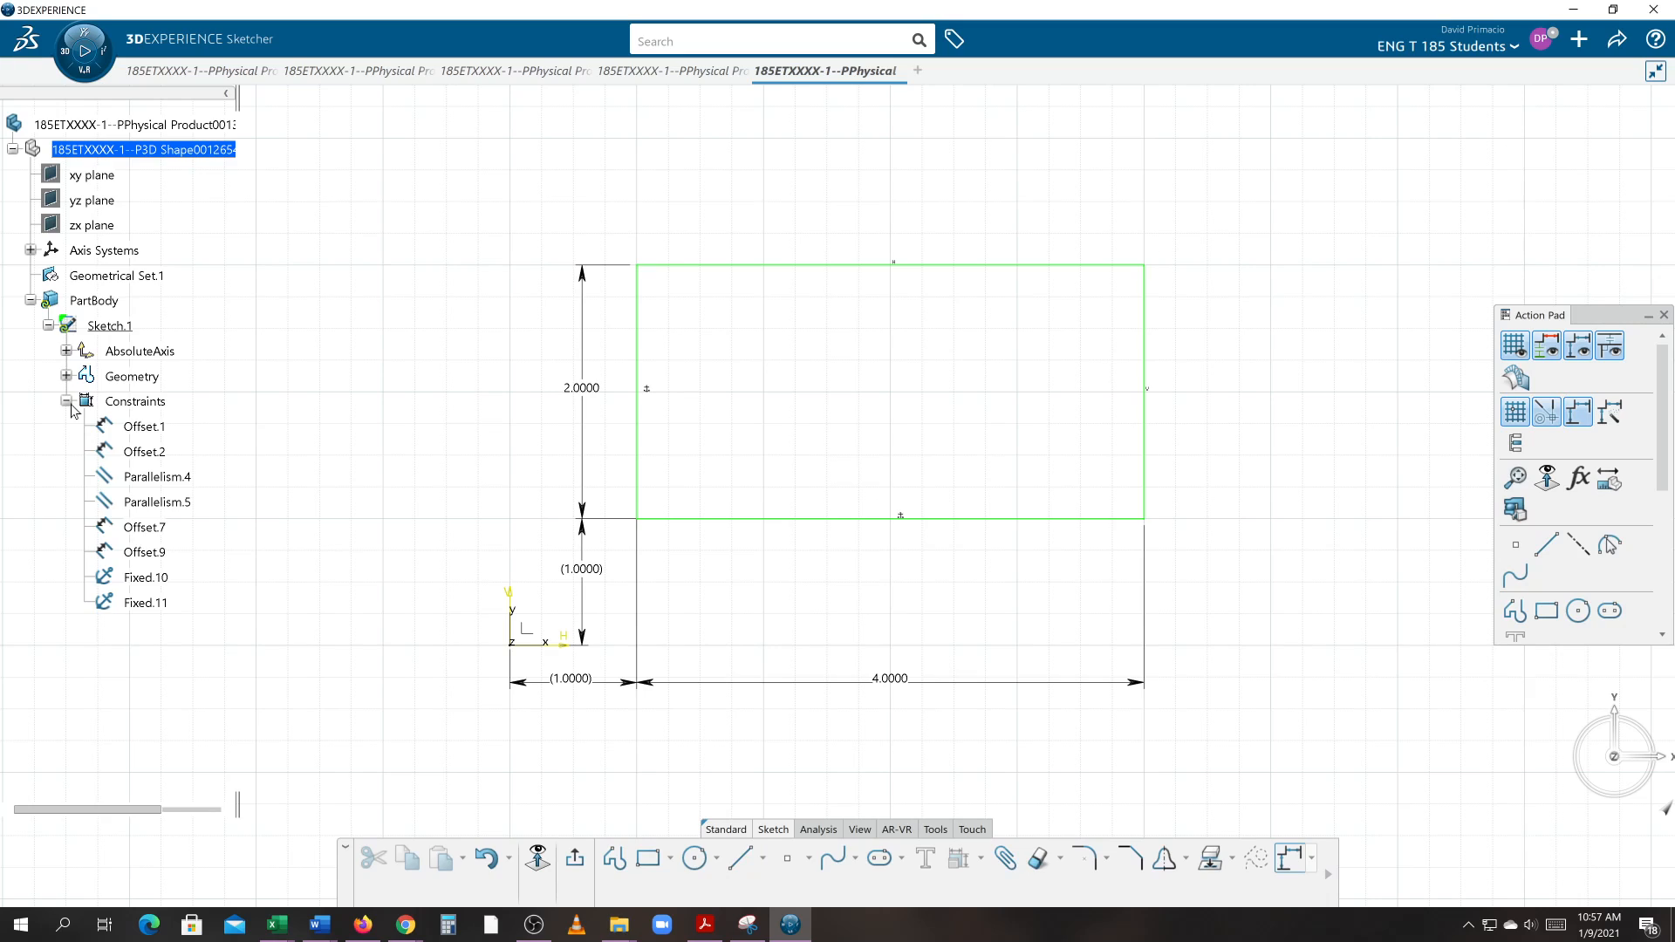
left_click(147, 578)
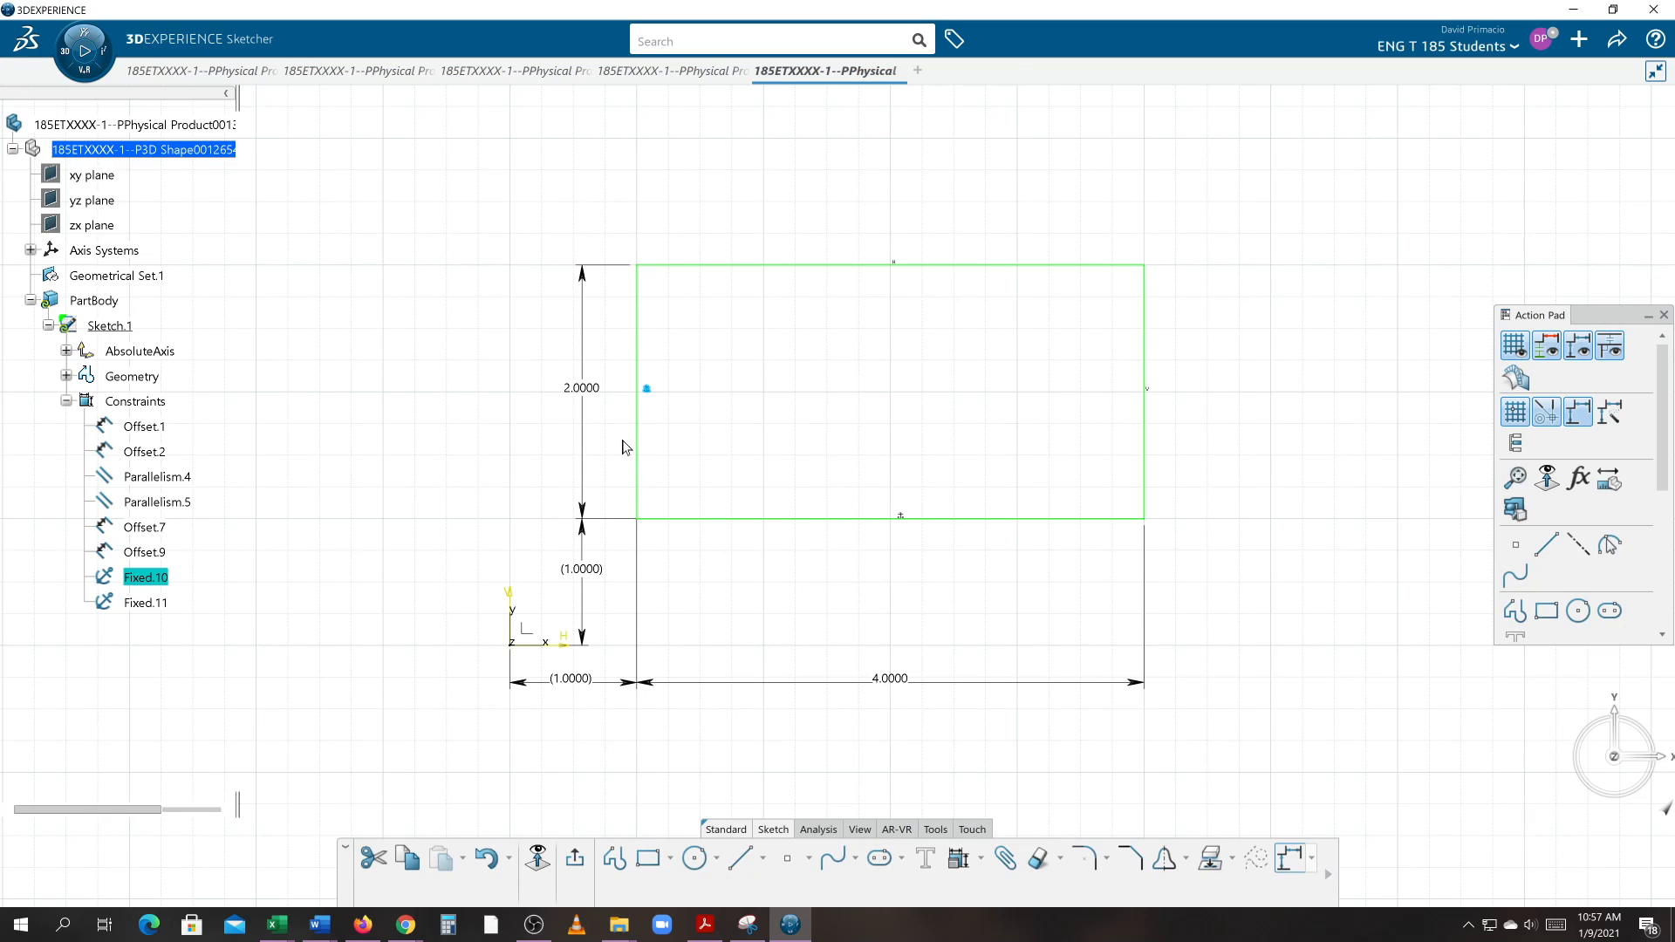
left_click(154, 603)
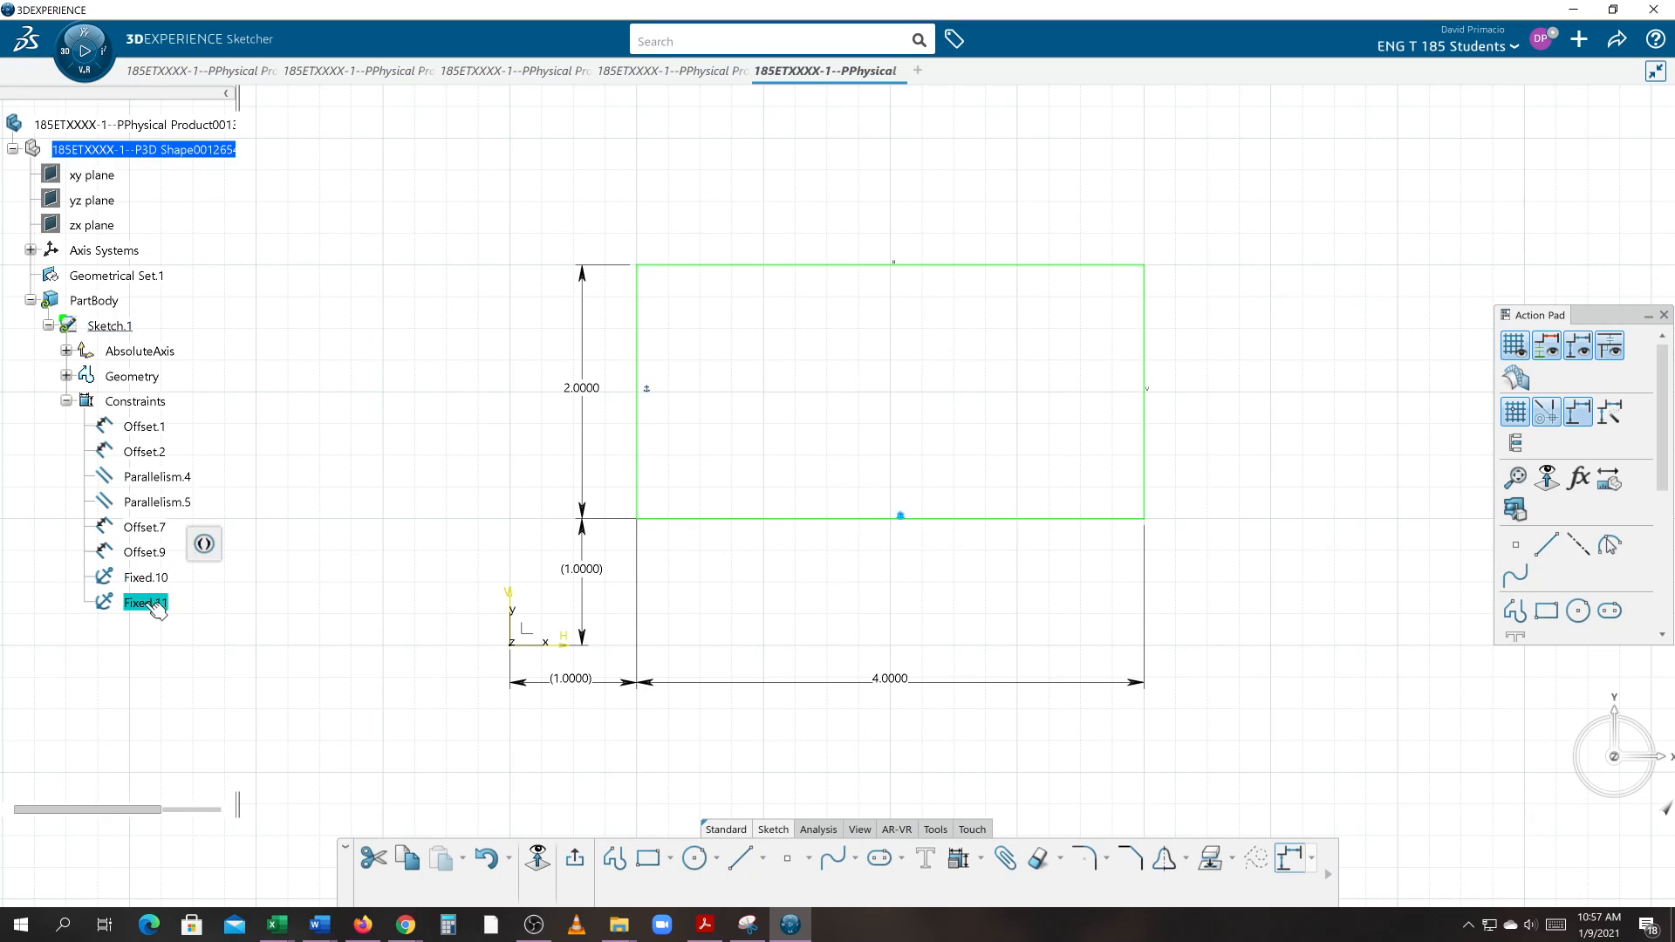
left_click(144, 577)
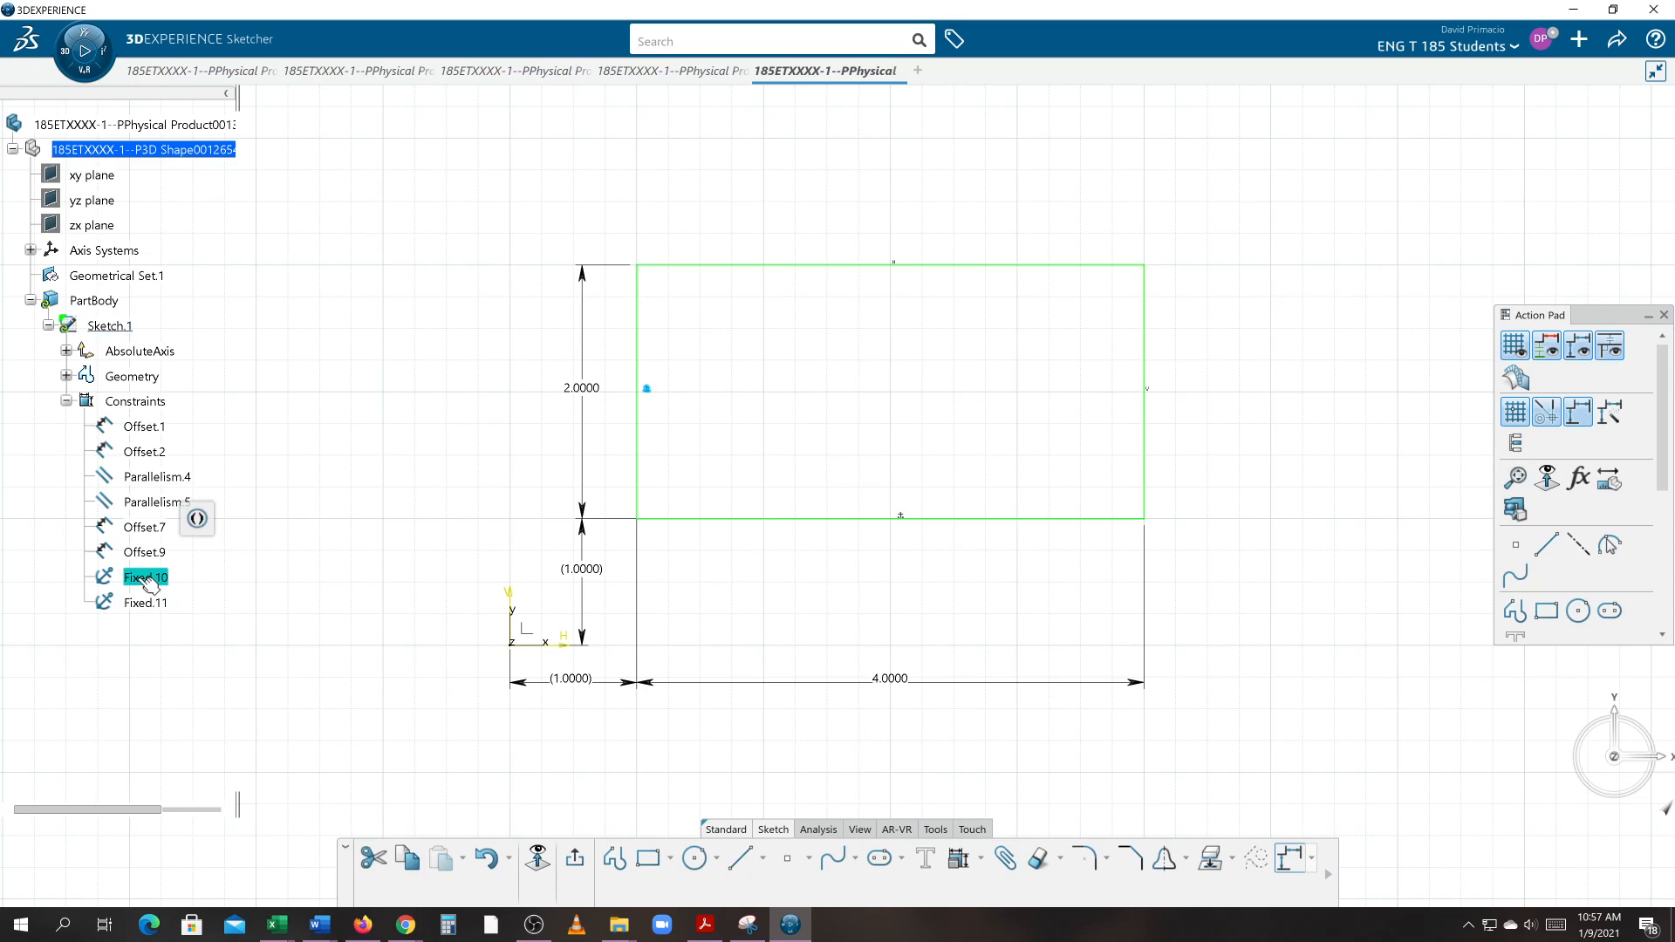
left_click(142, 601)
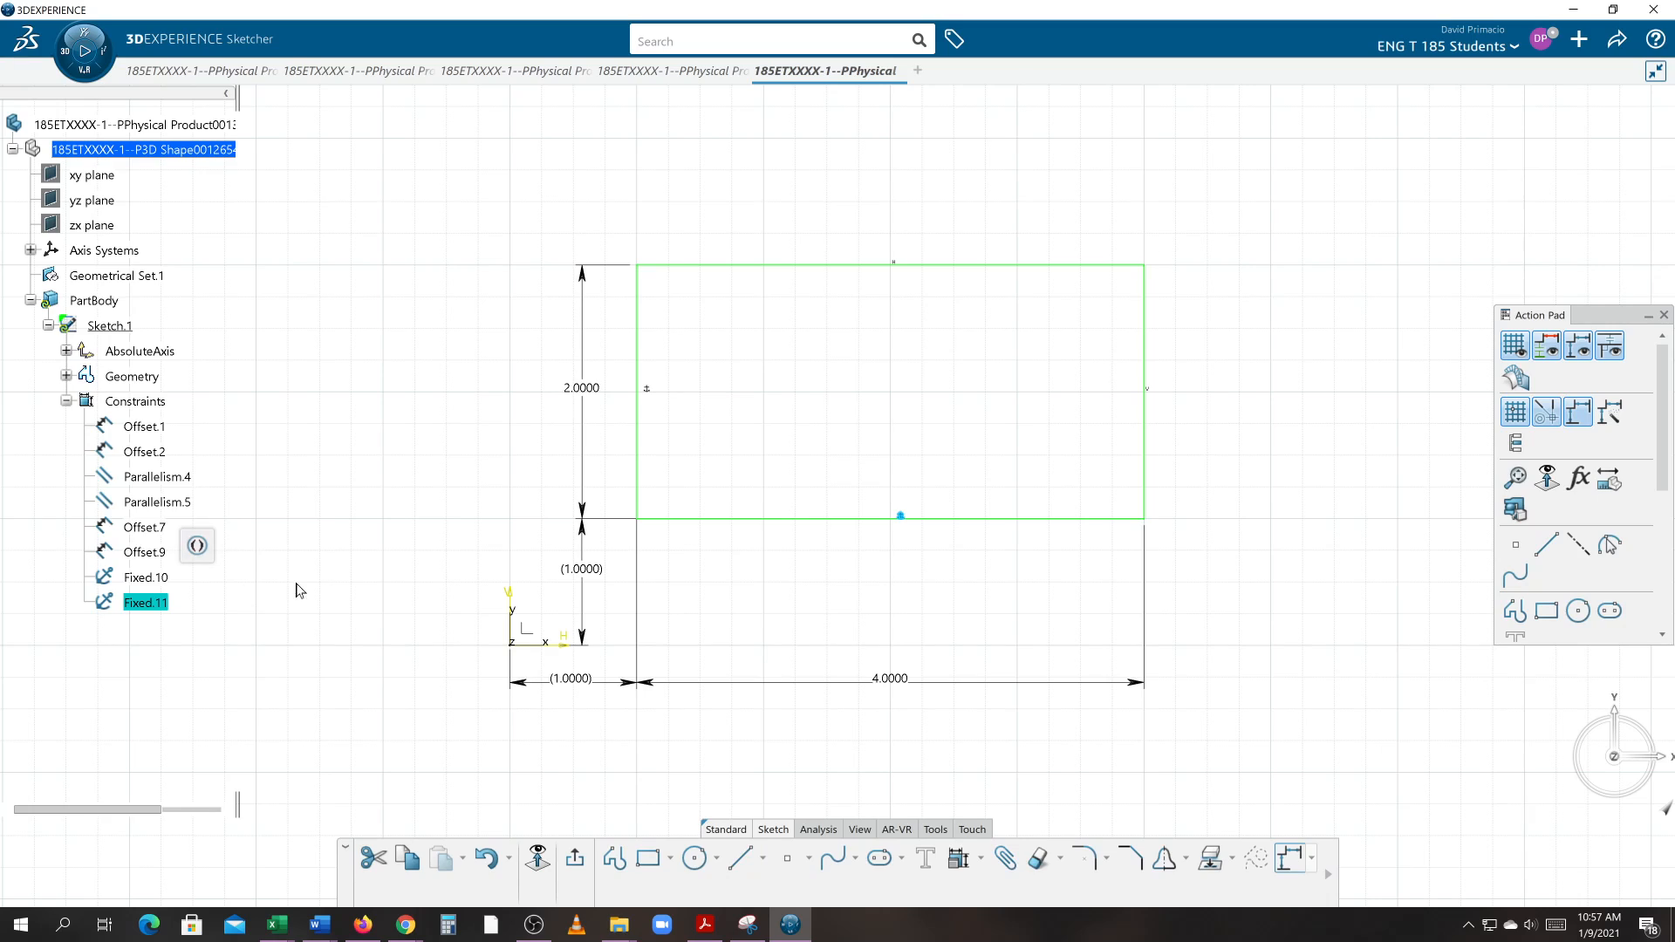
left_click(335, 515)
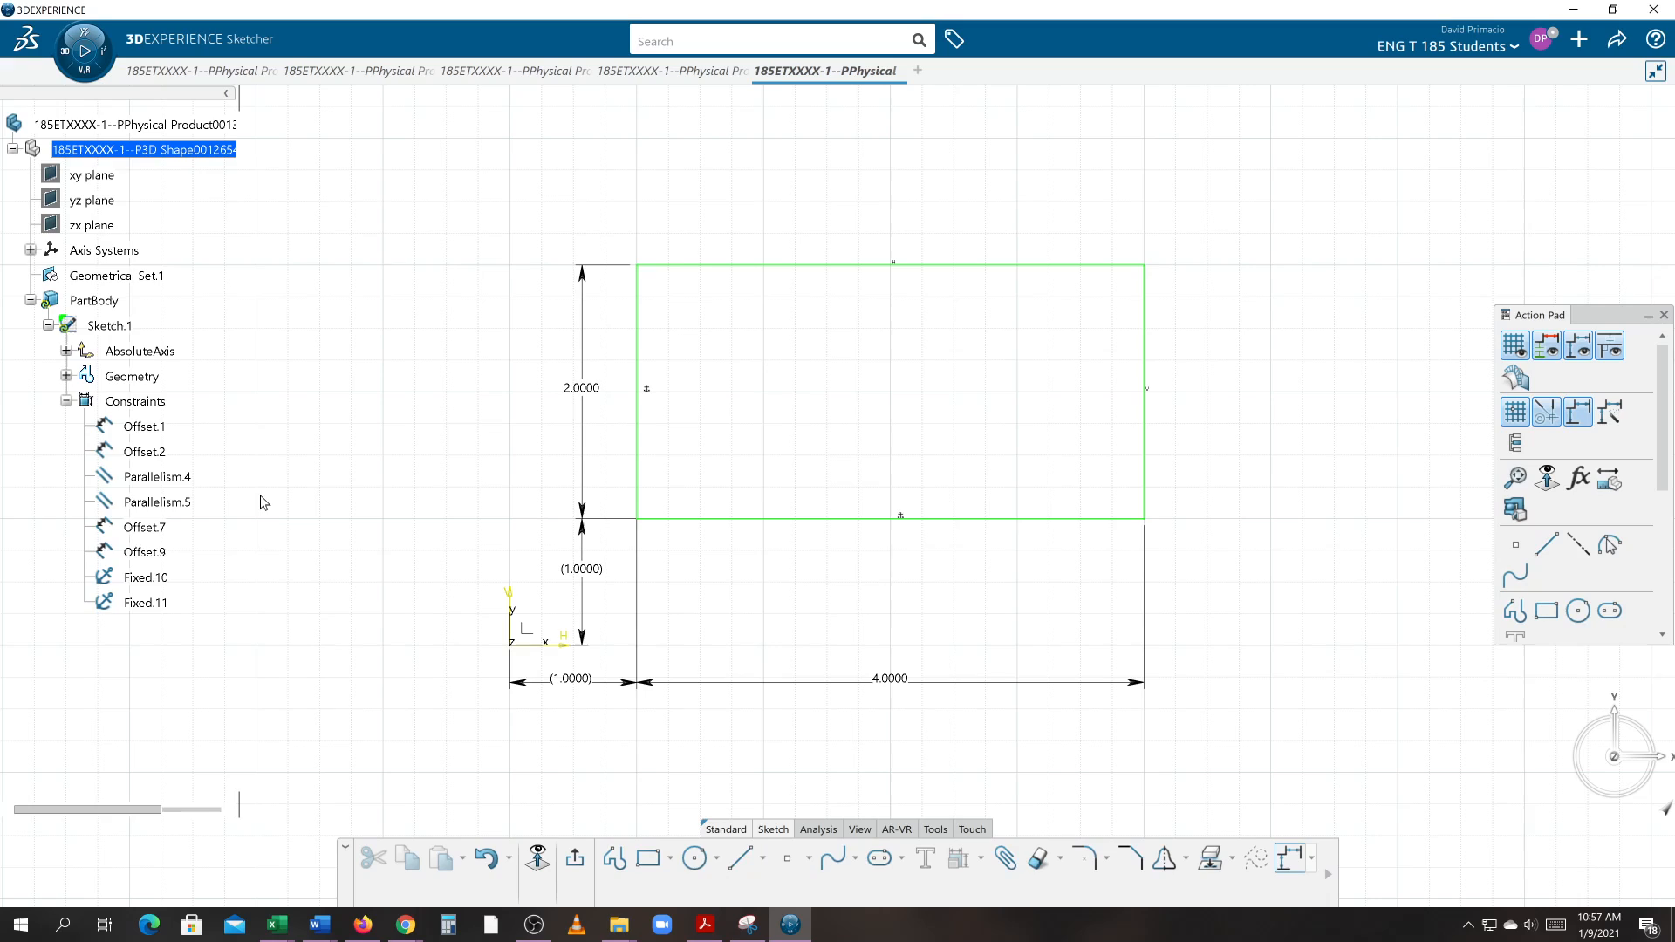
left_click(147, 577)
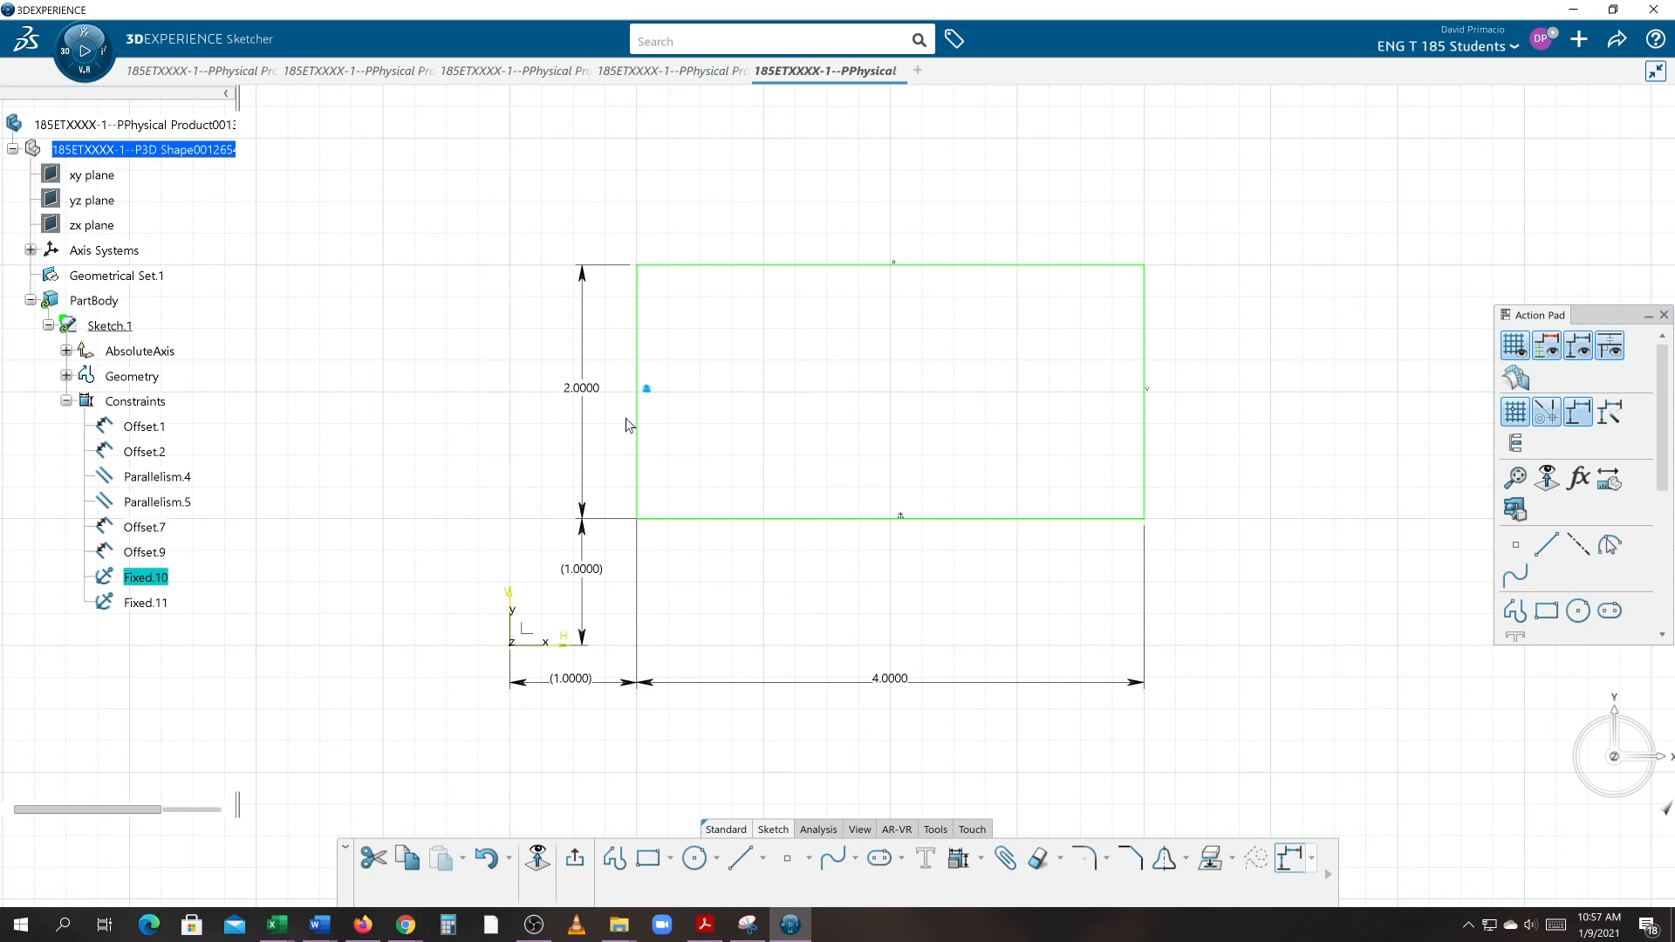
left_click(144, 603)
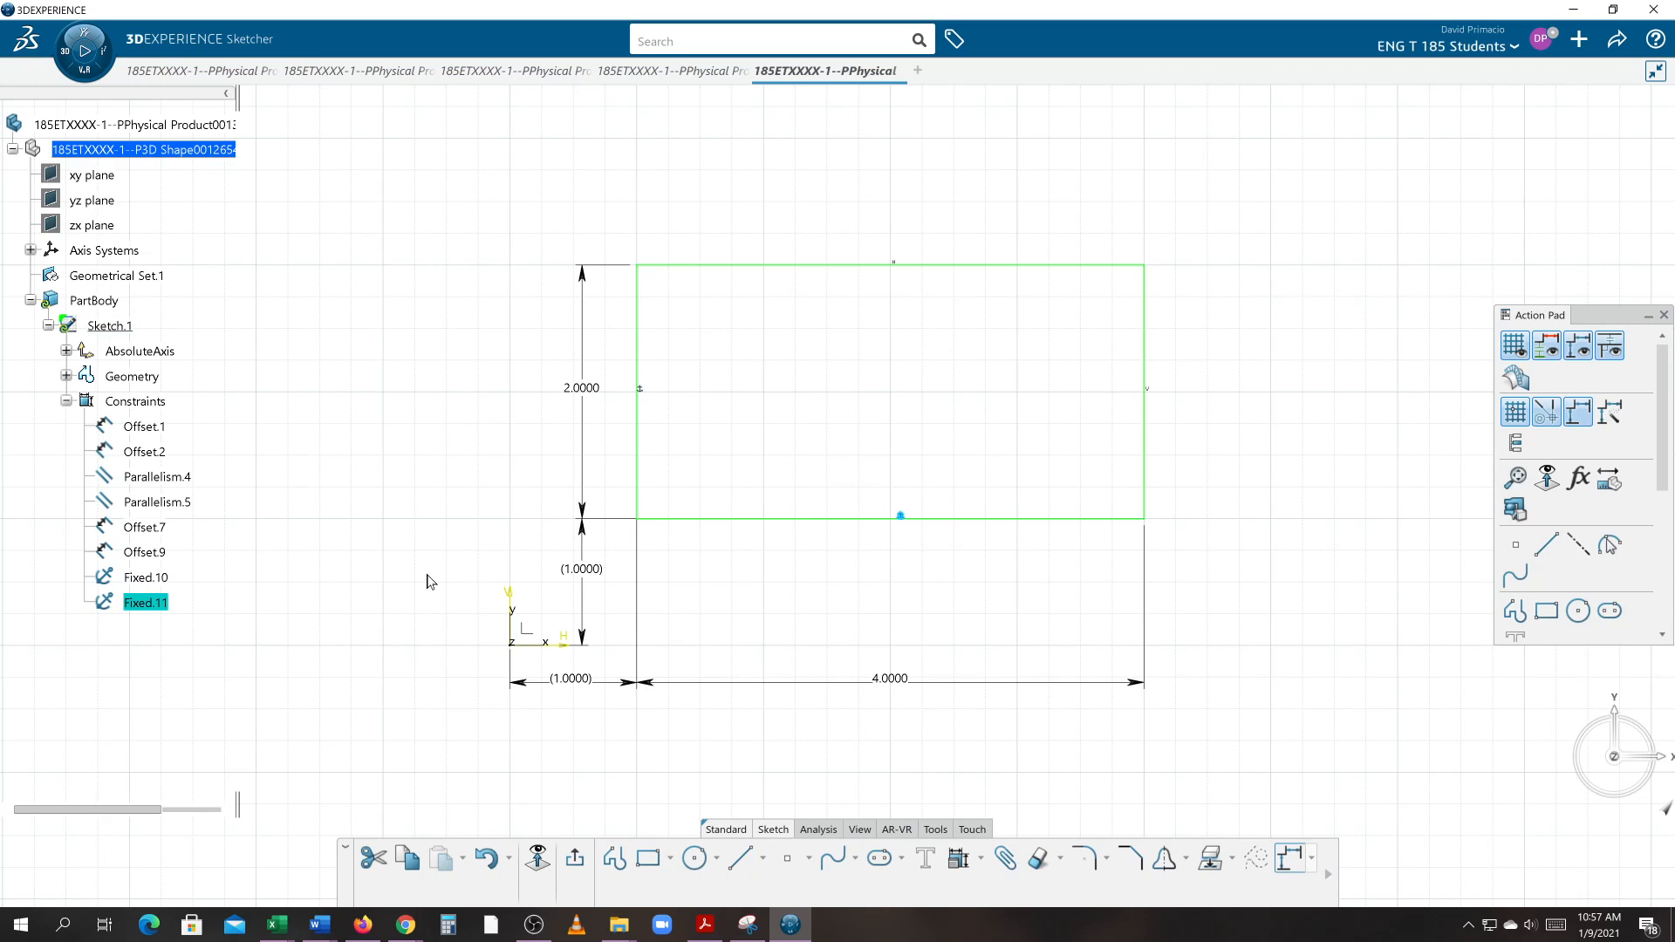
- Rename the fix constraint on the rectangle's lower edge to DATUM-A
right_click(122, 606)
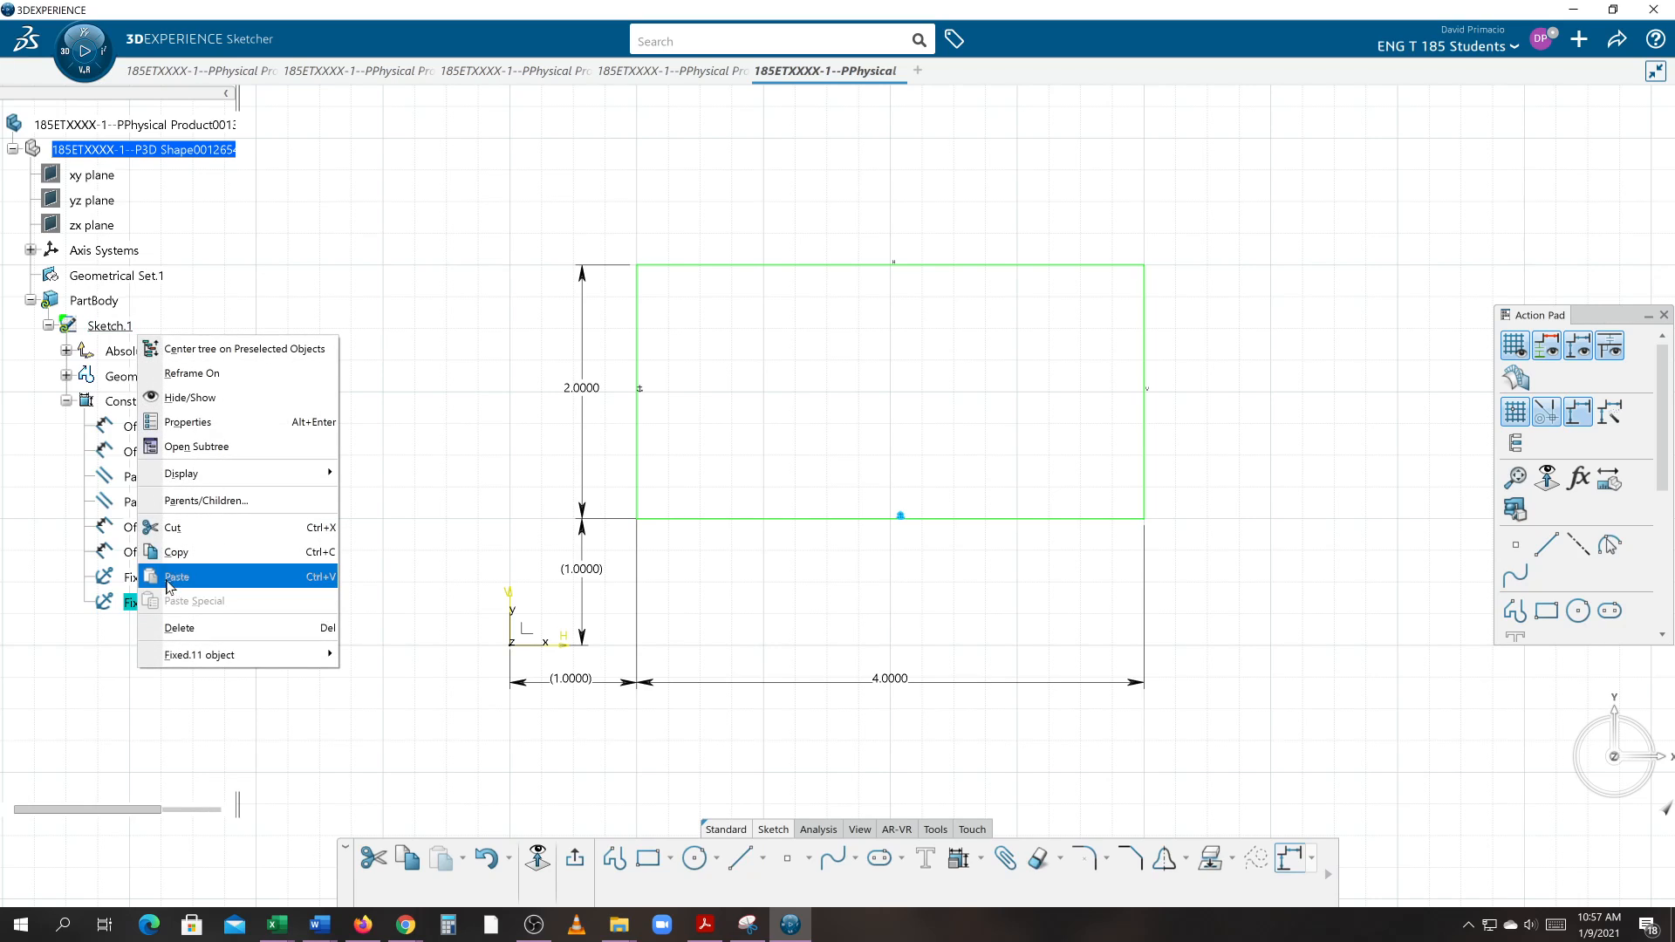
left_click(213, 422)
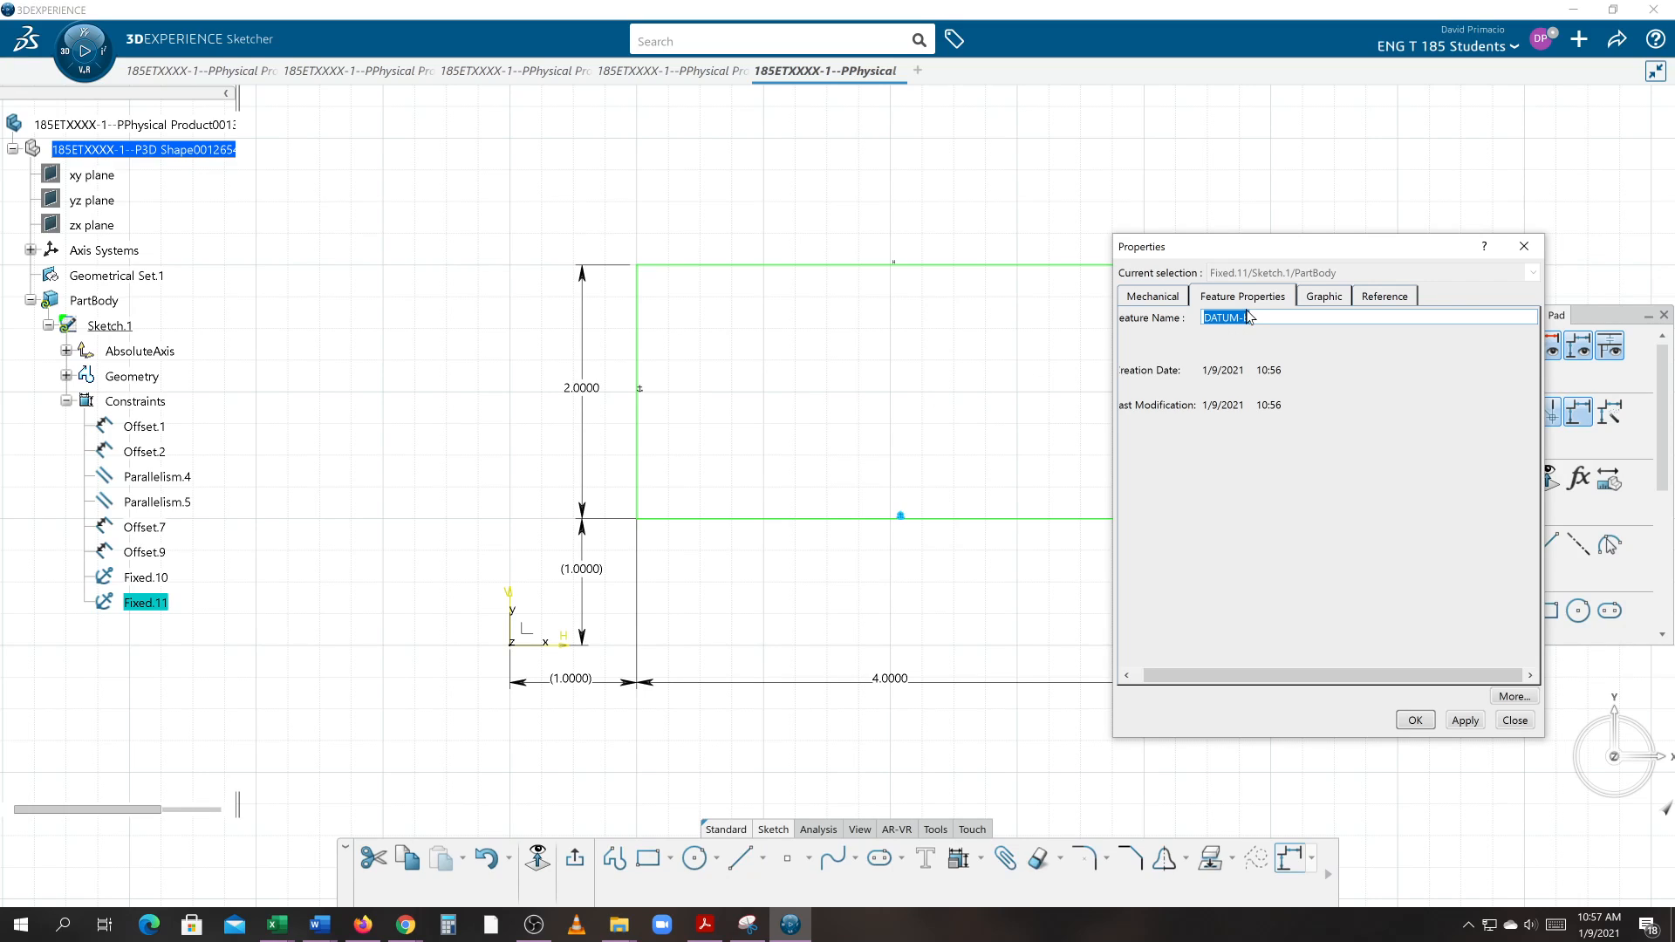
type("DATUM-B-")
key("Return")
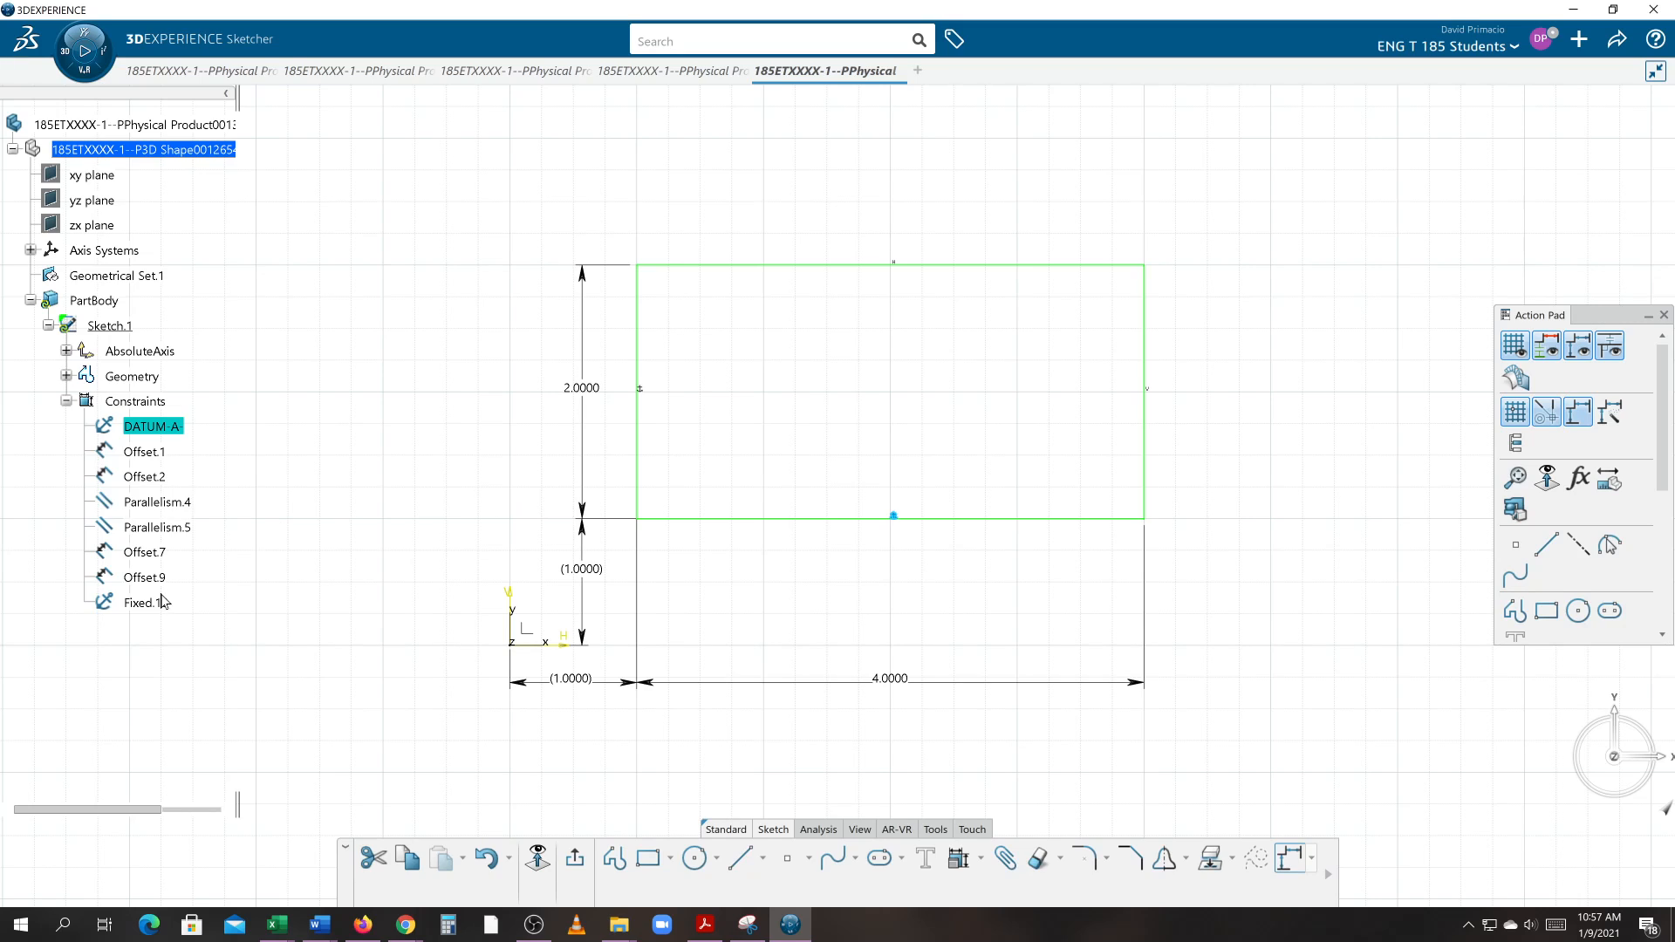
- Rename the fix constraint on the rectangle's left edge to DATUM-B-
right_click(159, 602)
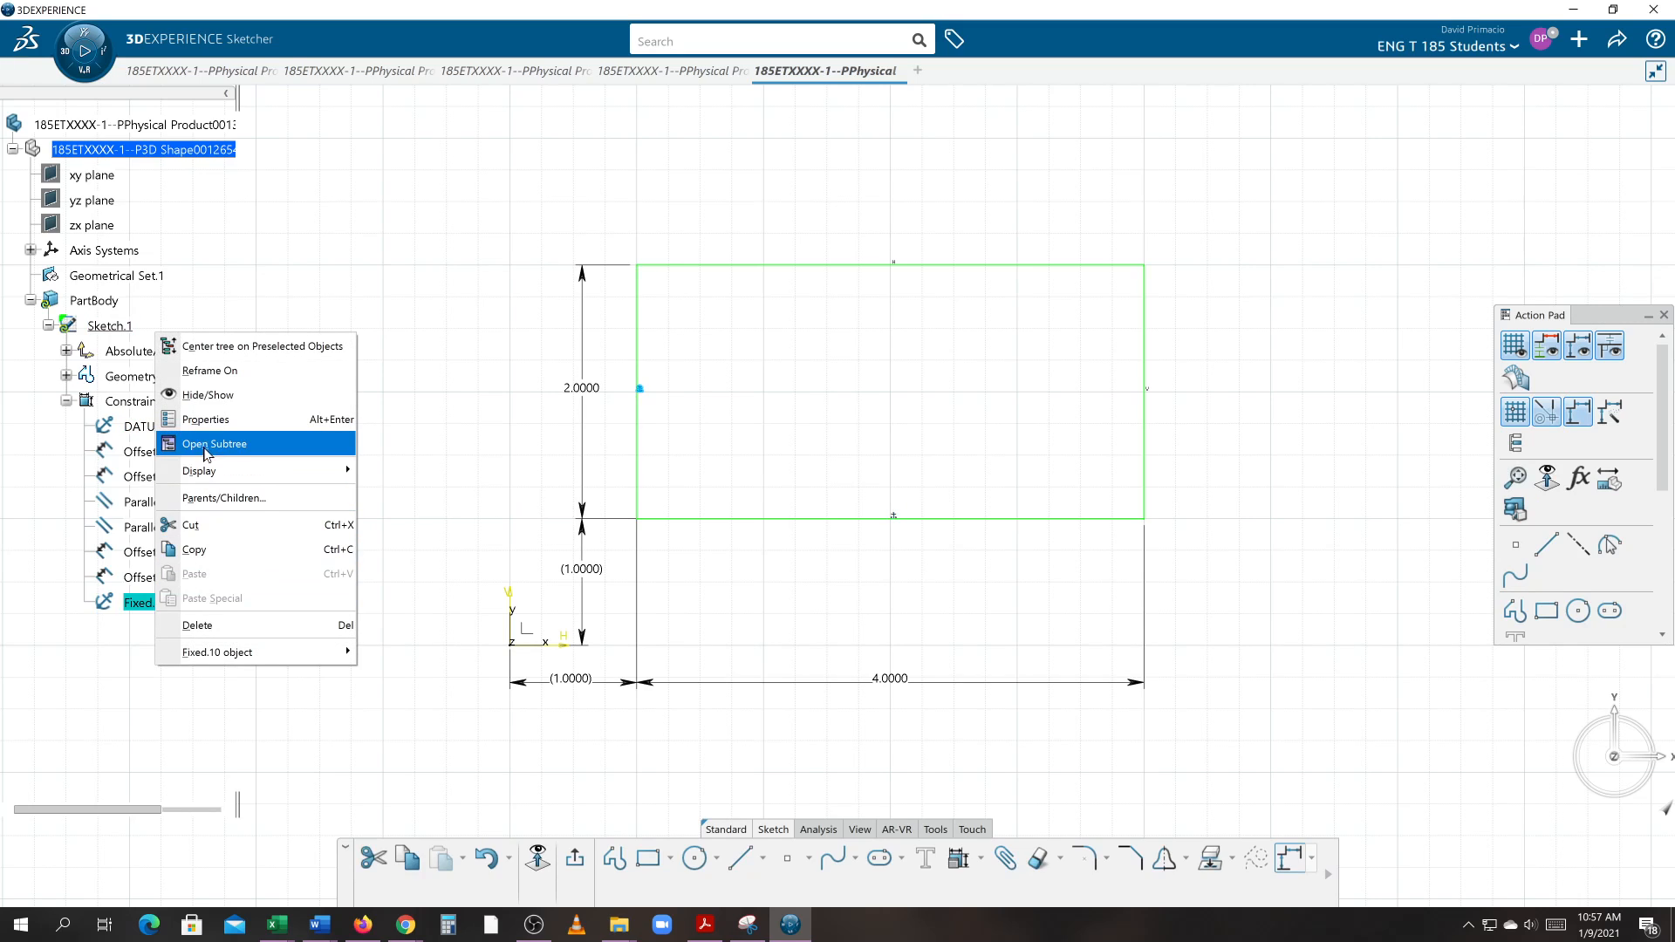
left_click(204, 427)
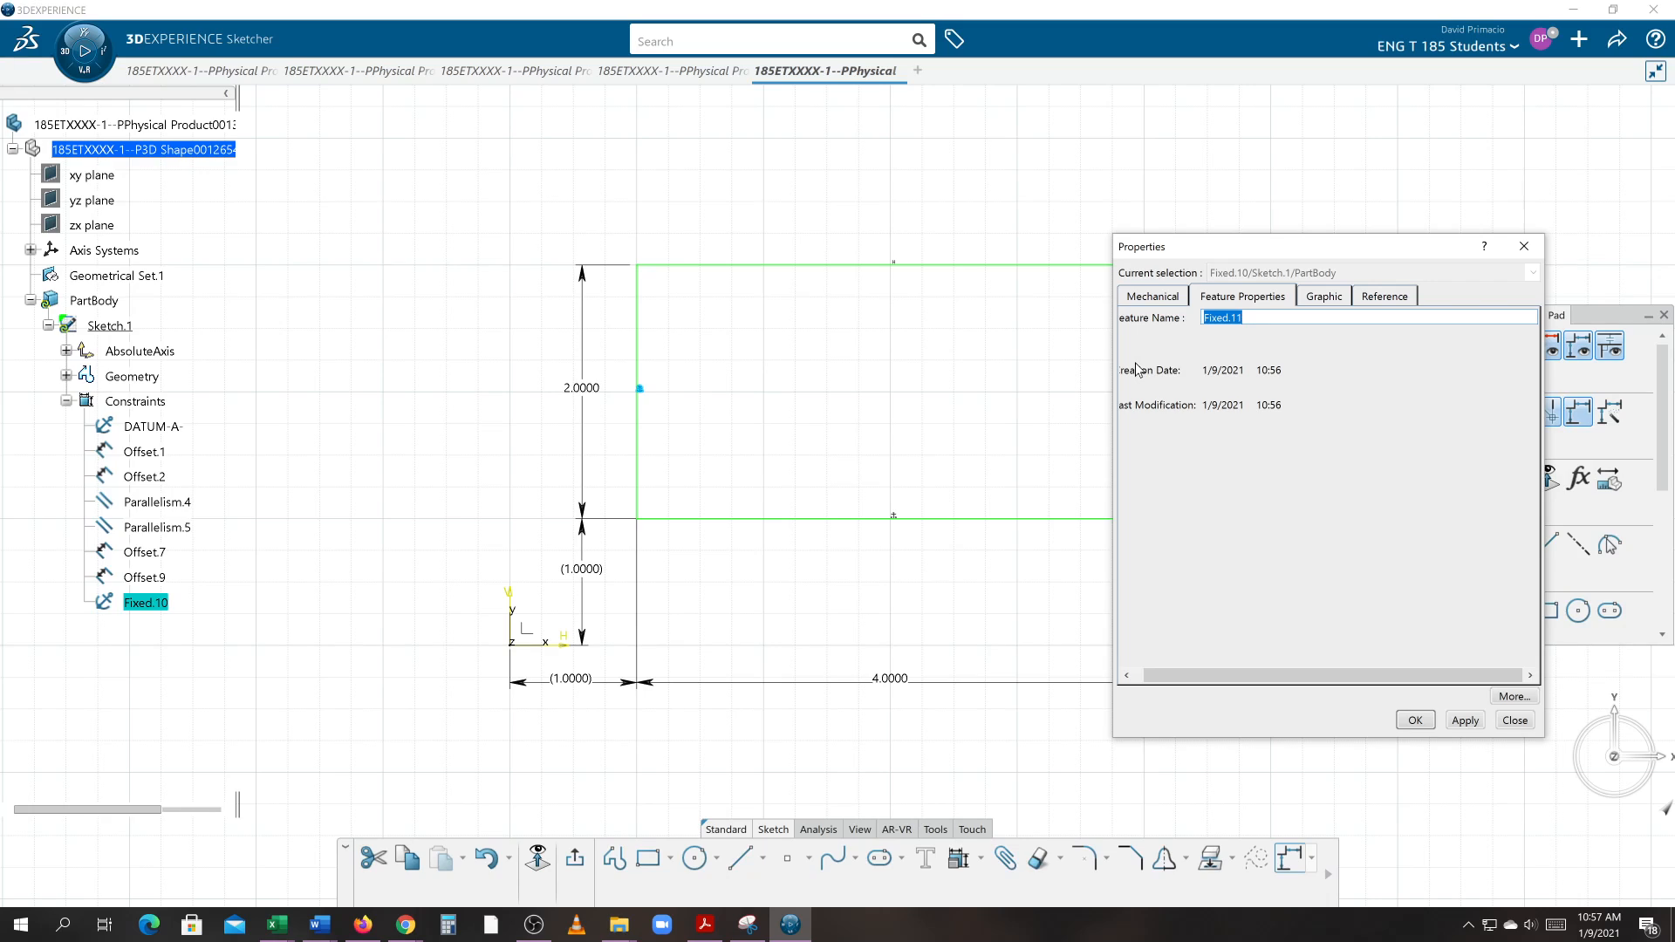
key("Down")
left_click(1249, 318)
type("B-")
left_click(1415, 720)
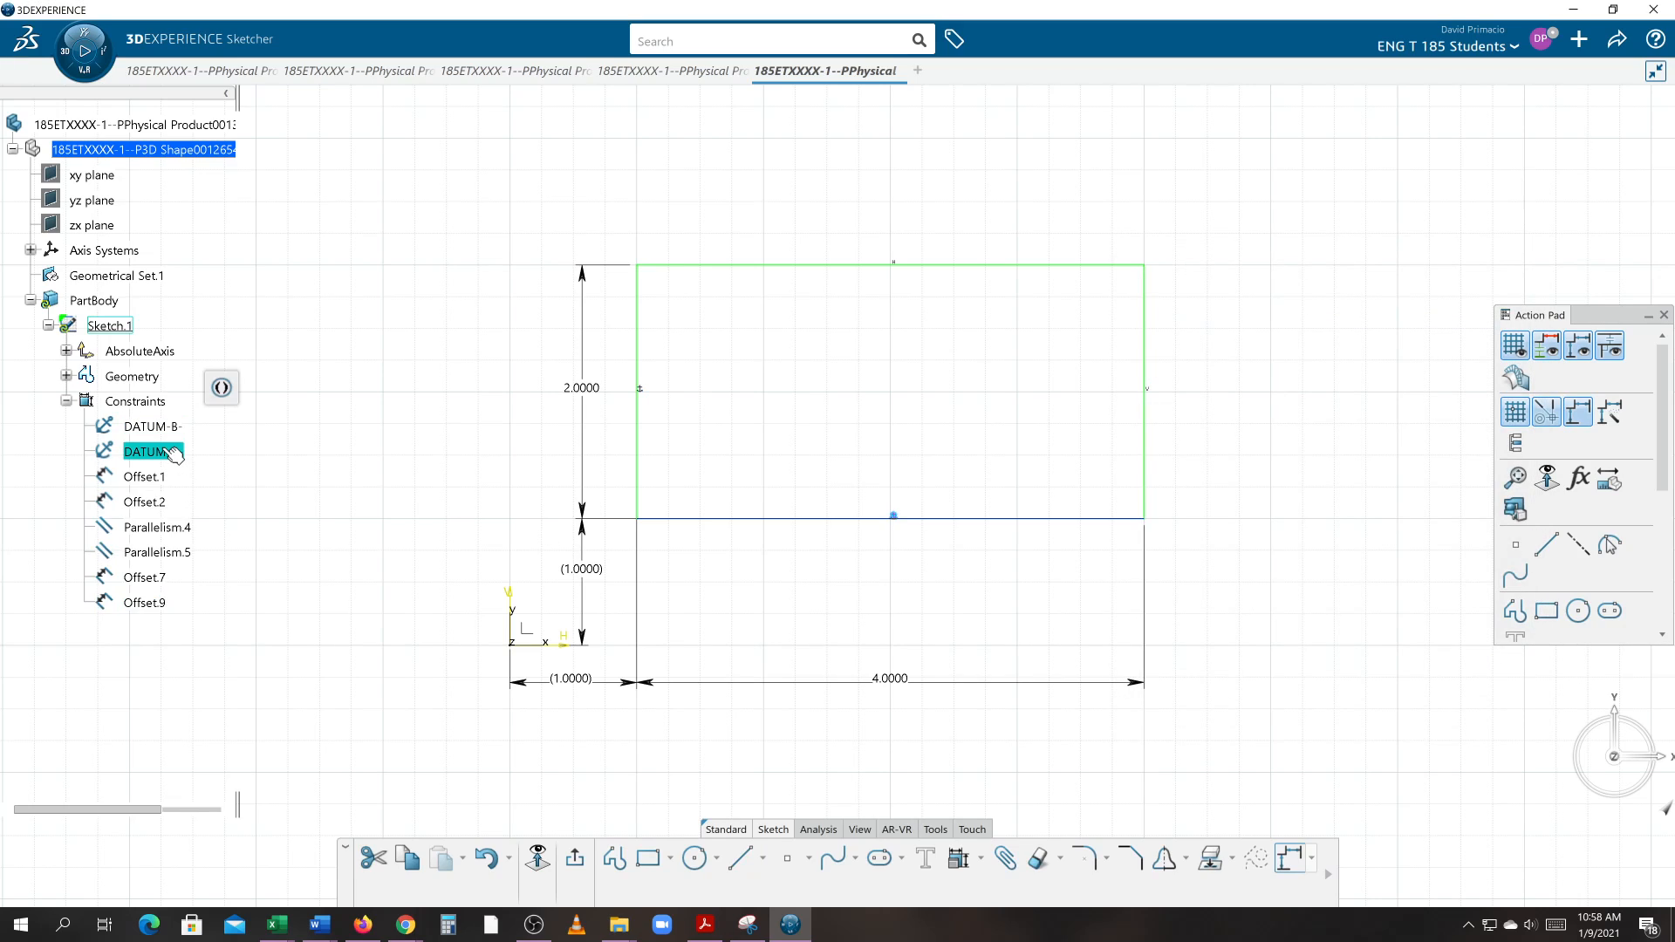
left_click(373, 463)
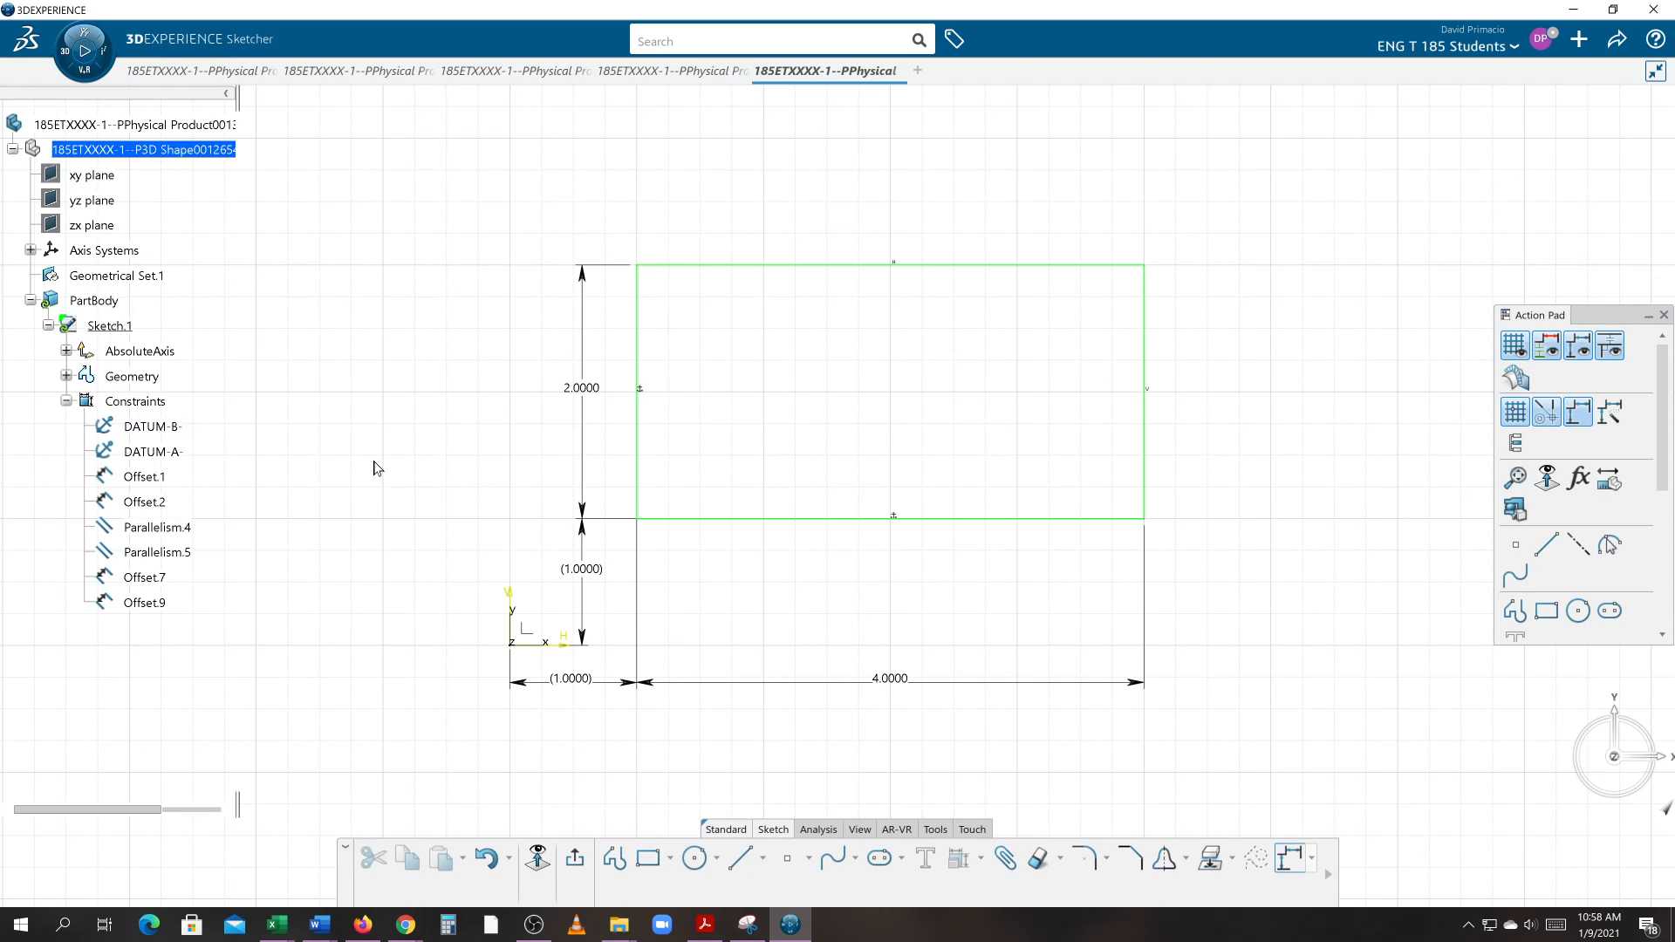
- Exit the sketch and pad the rectangle to a length of 12*8 (96 in)
mouse_move(713, 456)
middle_mouse_down()
mouse_move(534, 434)
mouse_move(550, 449)
middle_mouse_up()
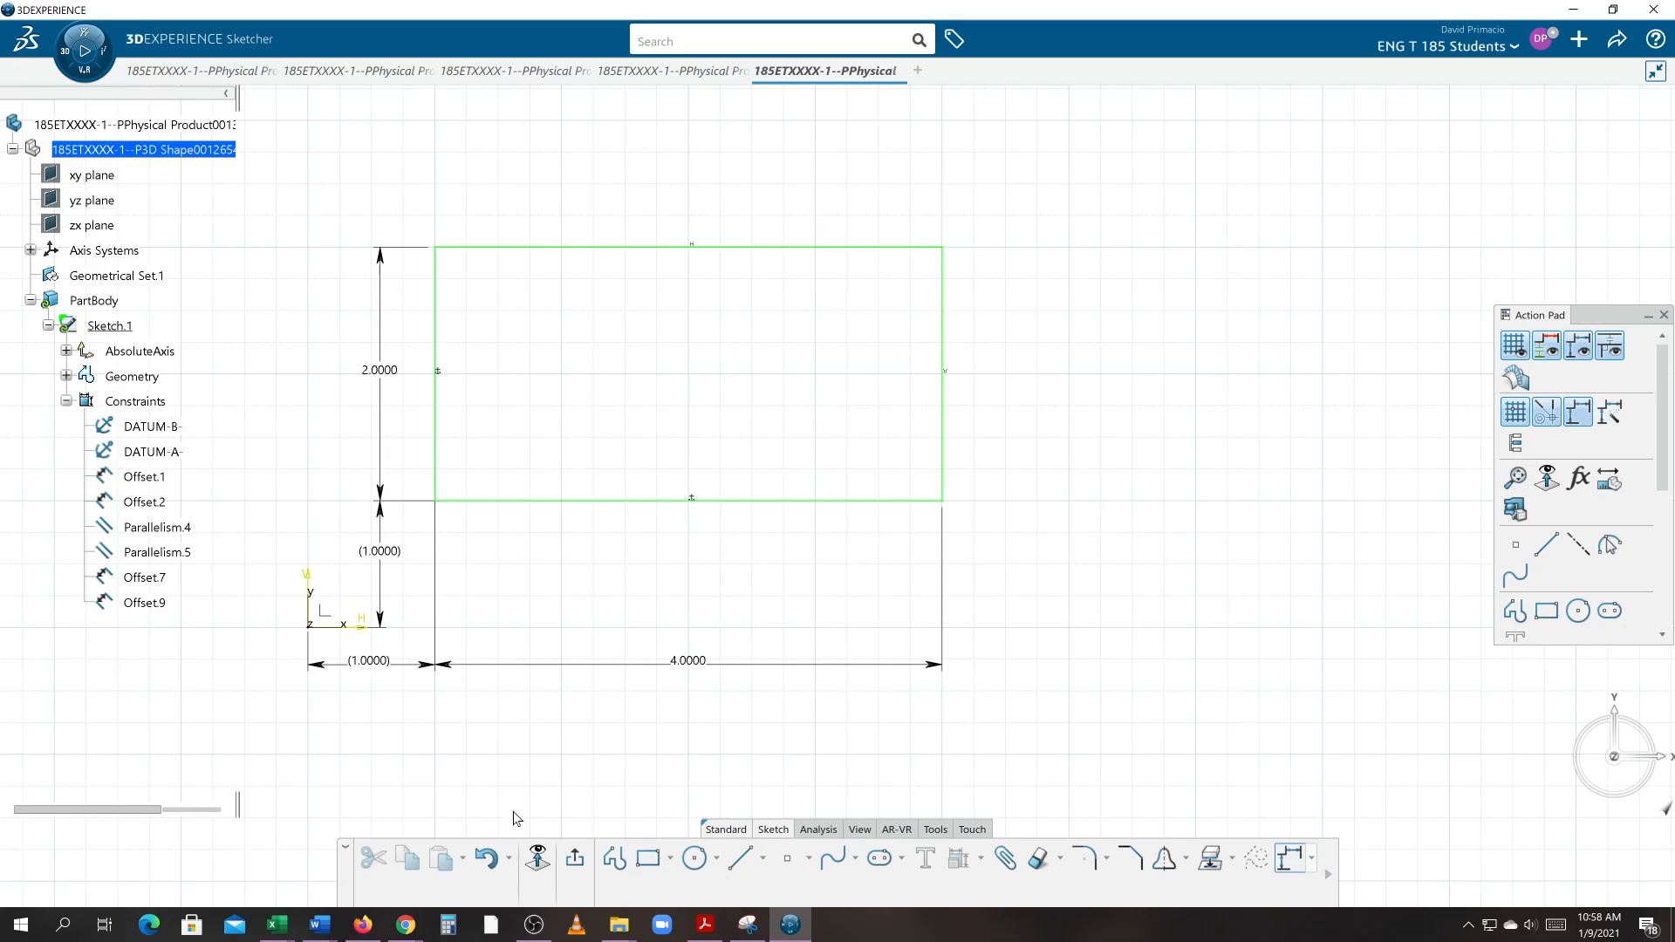
left_click(575, 868)
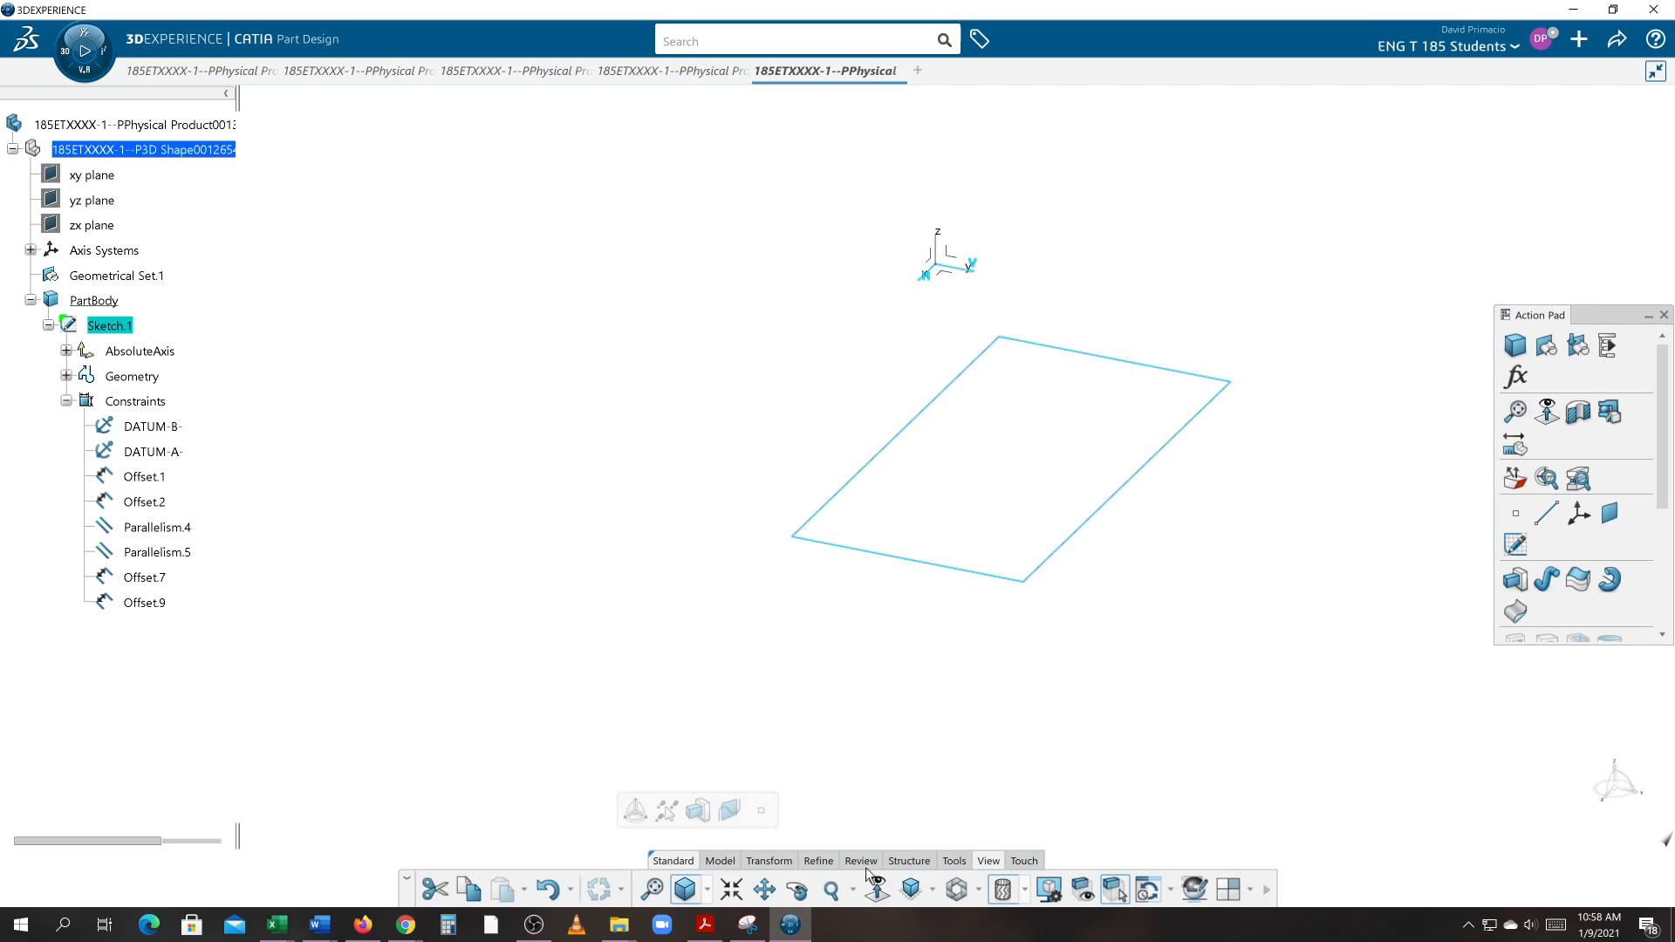
left_click(721, 862)
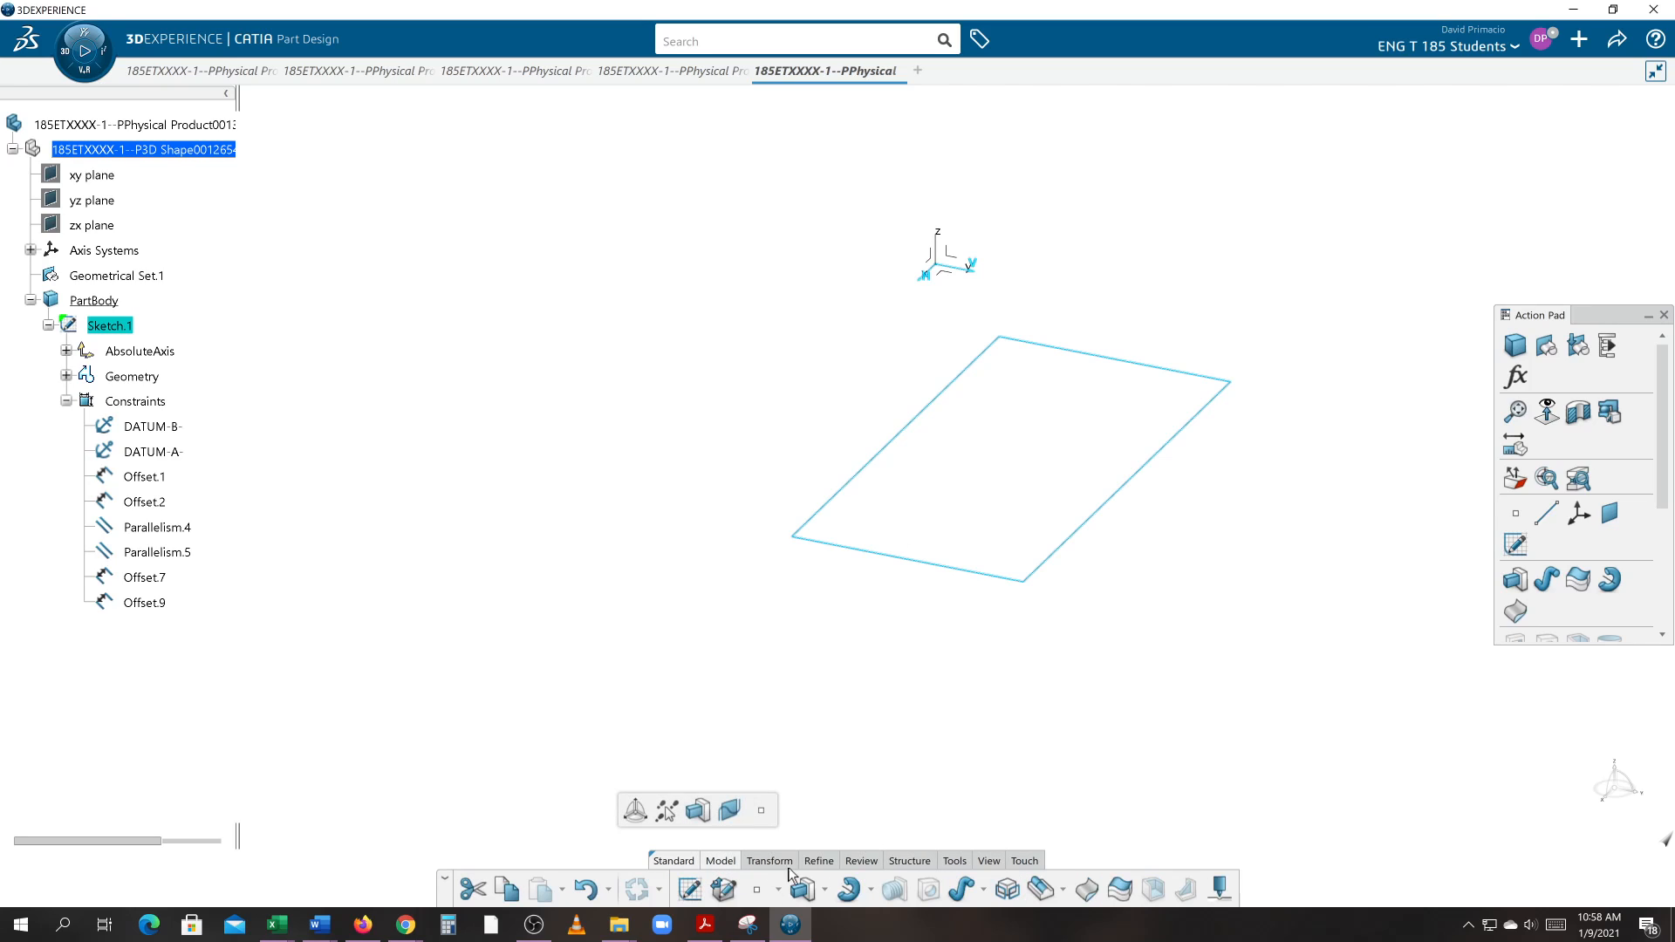
left_click(806, 889)
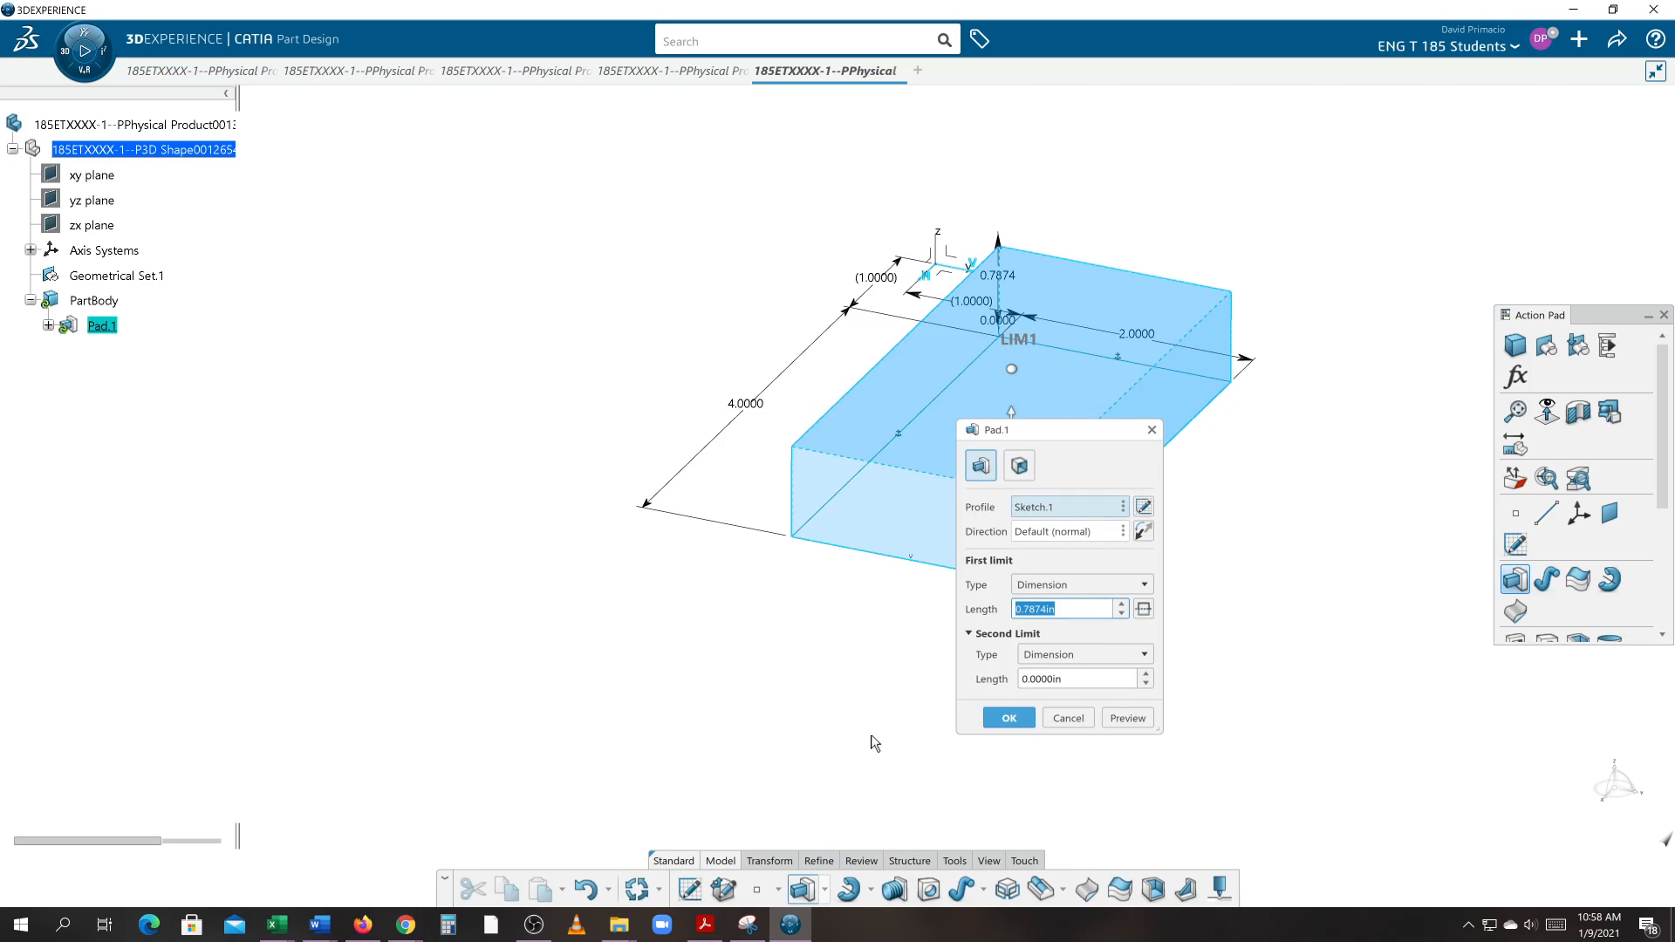
type("12*8")
key("Return")
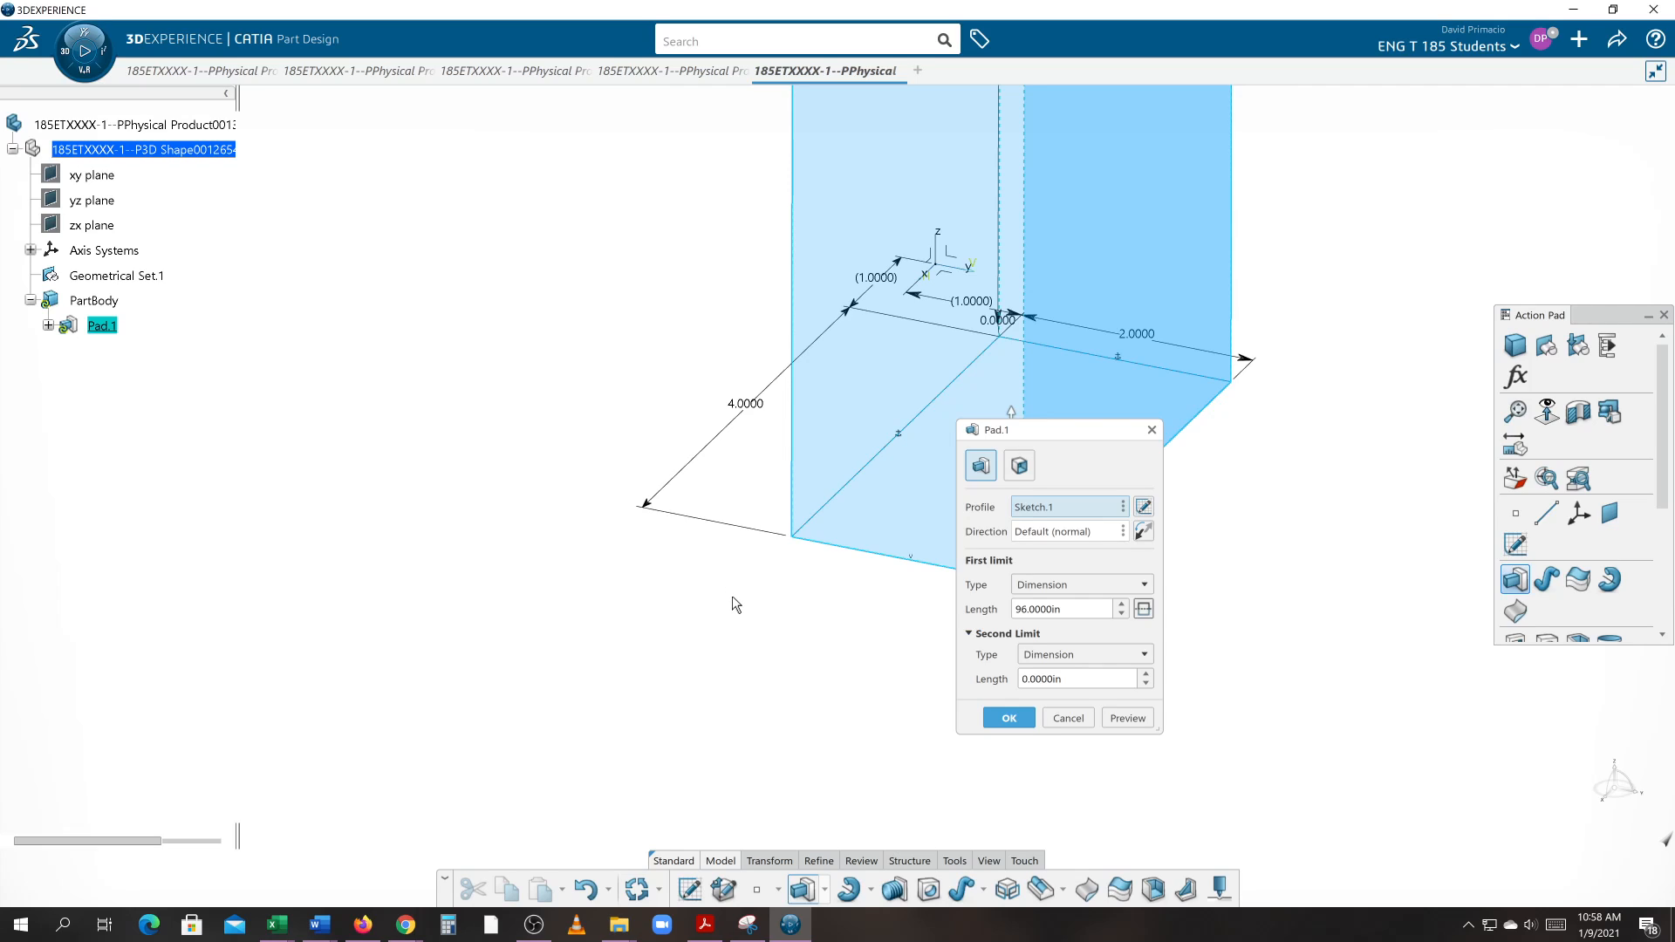
left_click(986, 860)
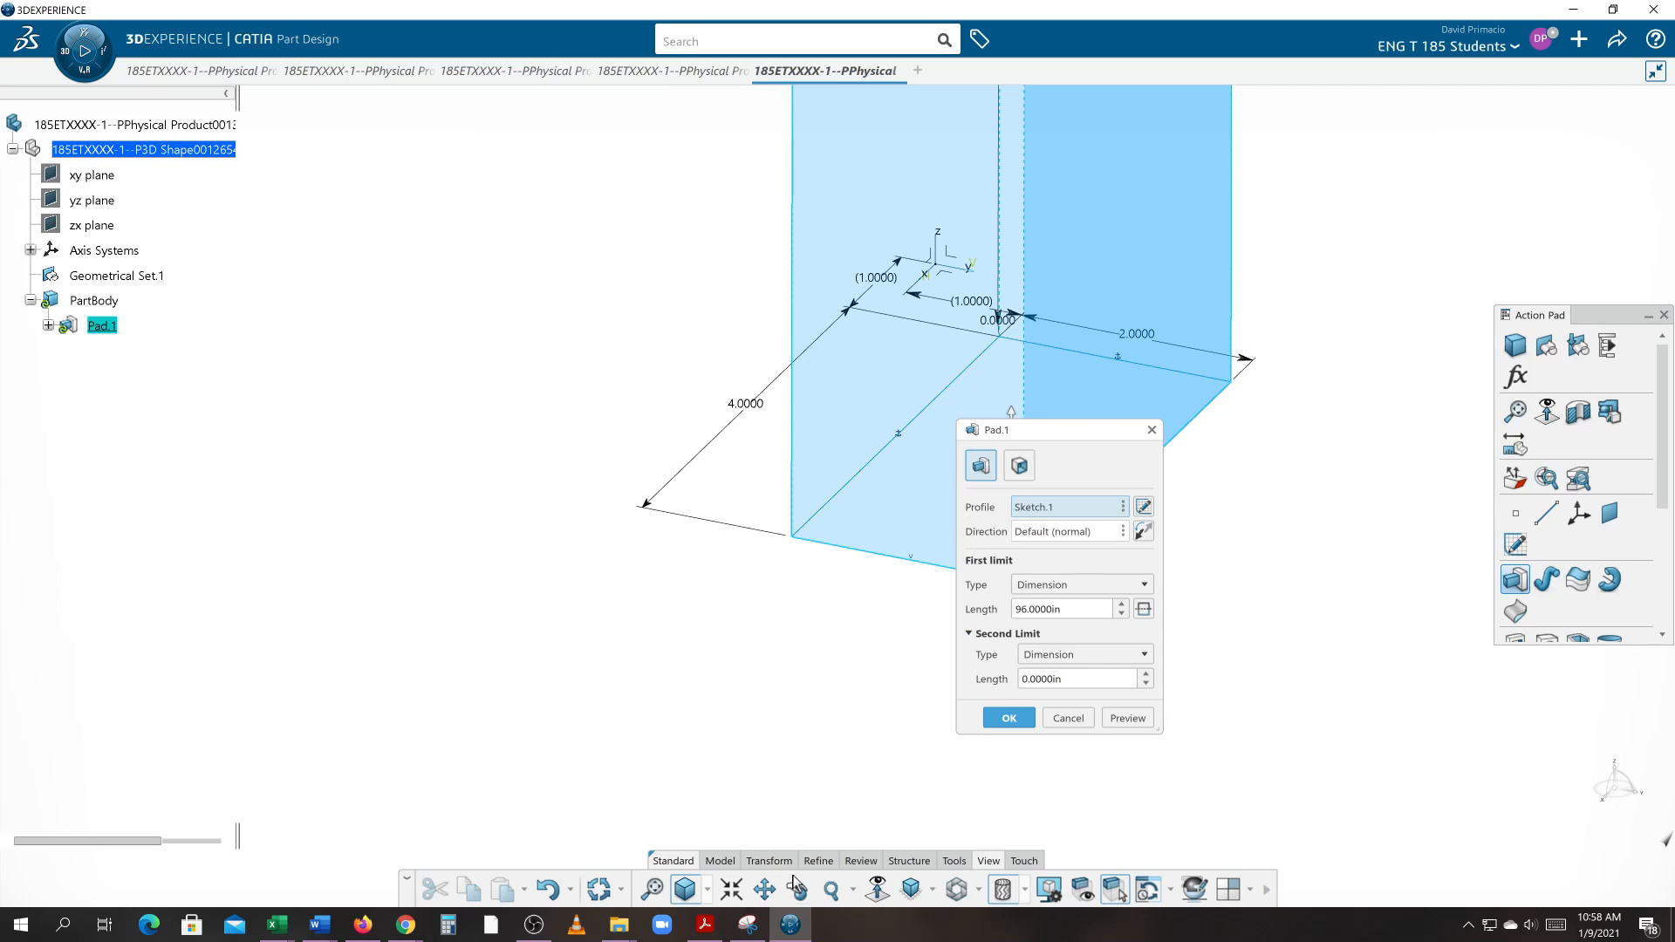
left_click(654, 890)
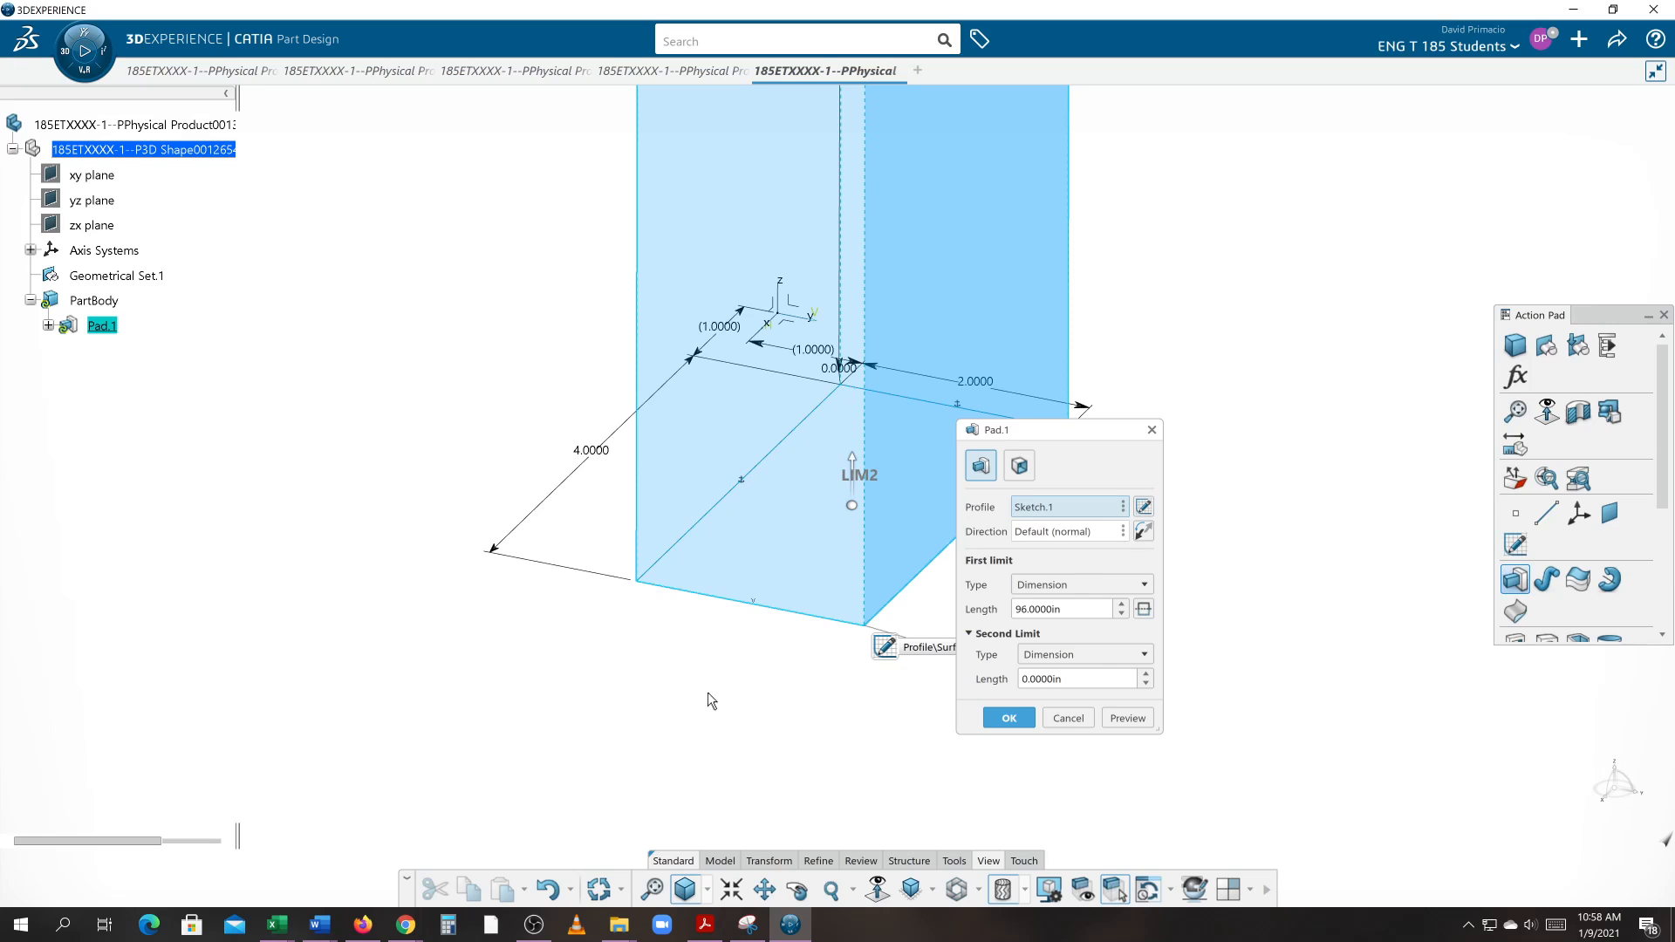
left_click(1008, 718)
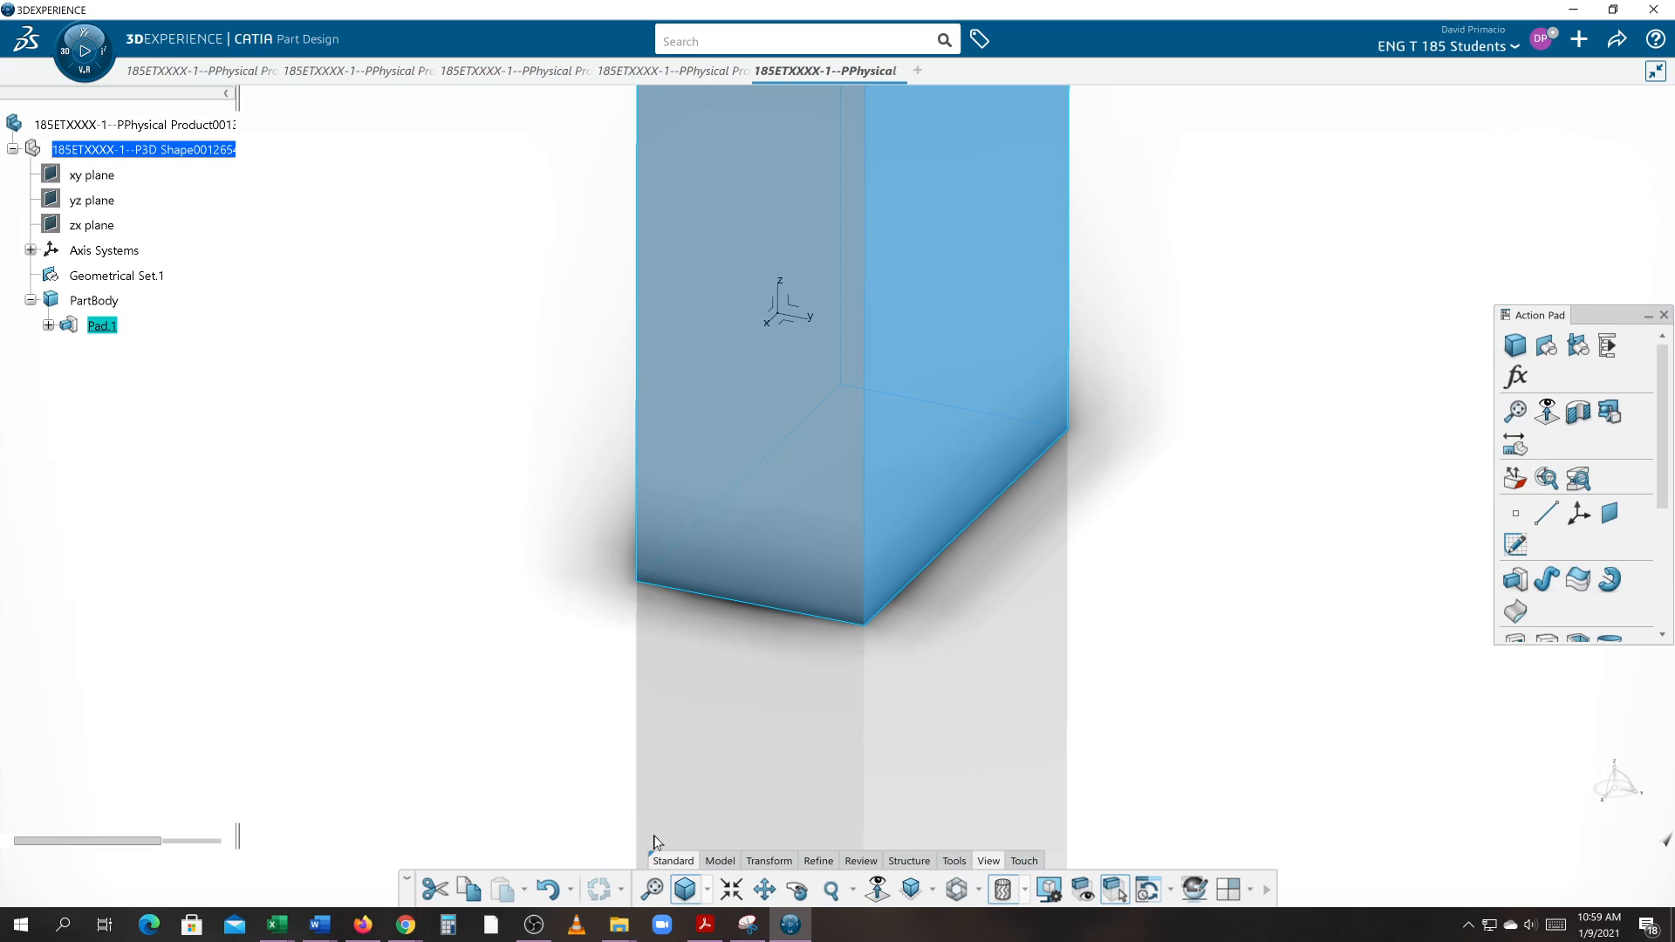
left_click(658, 886)
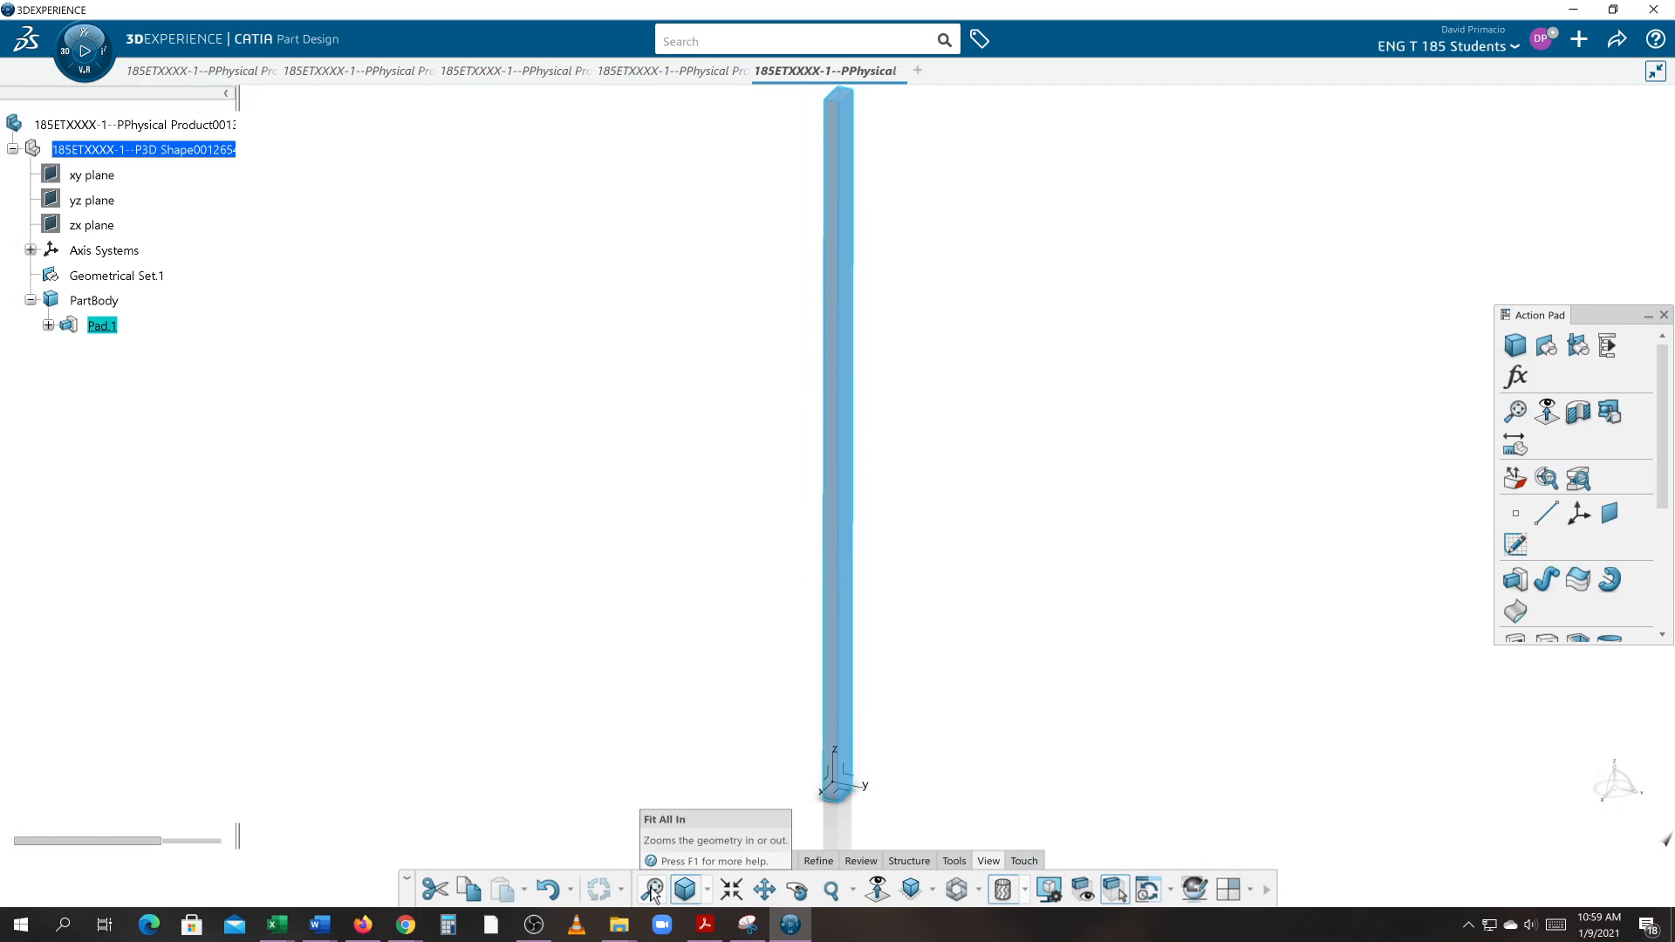
left_click(1239, 594)
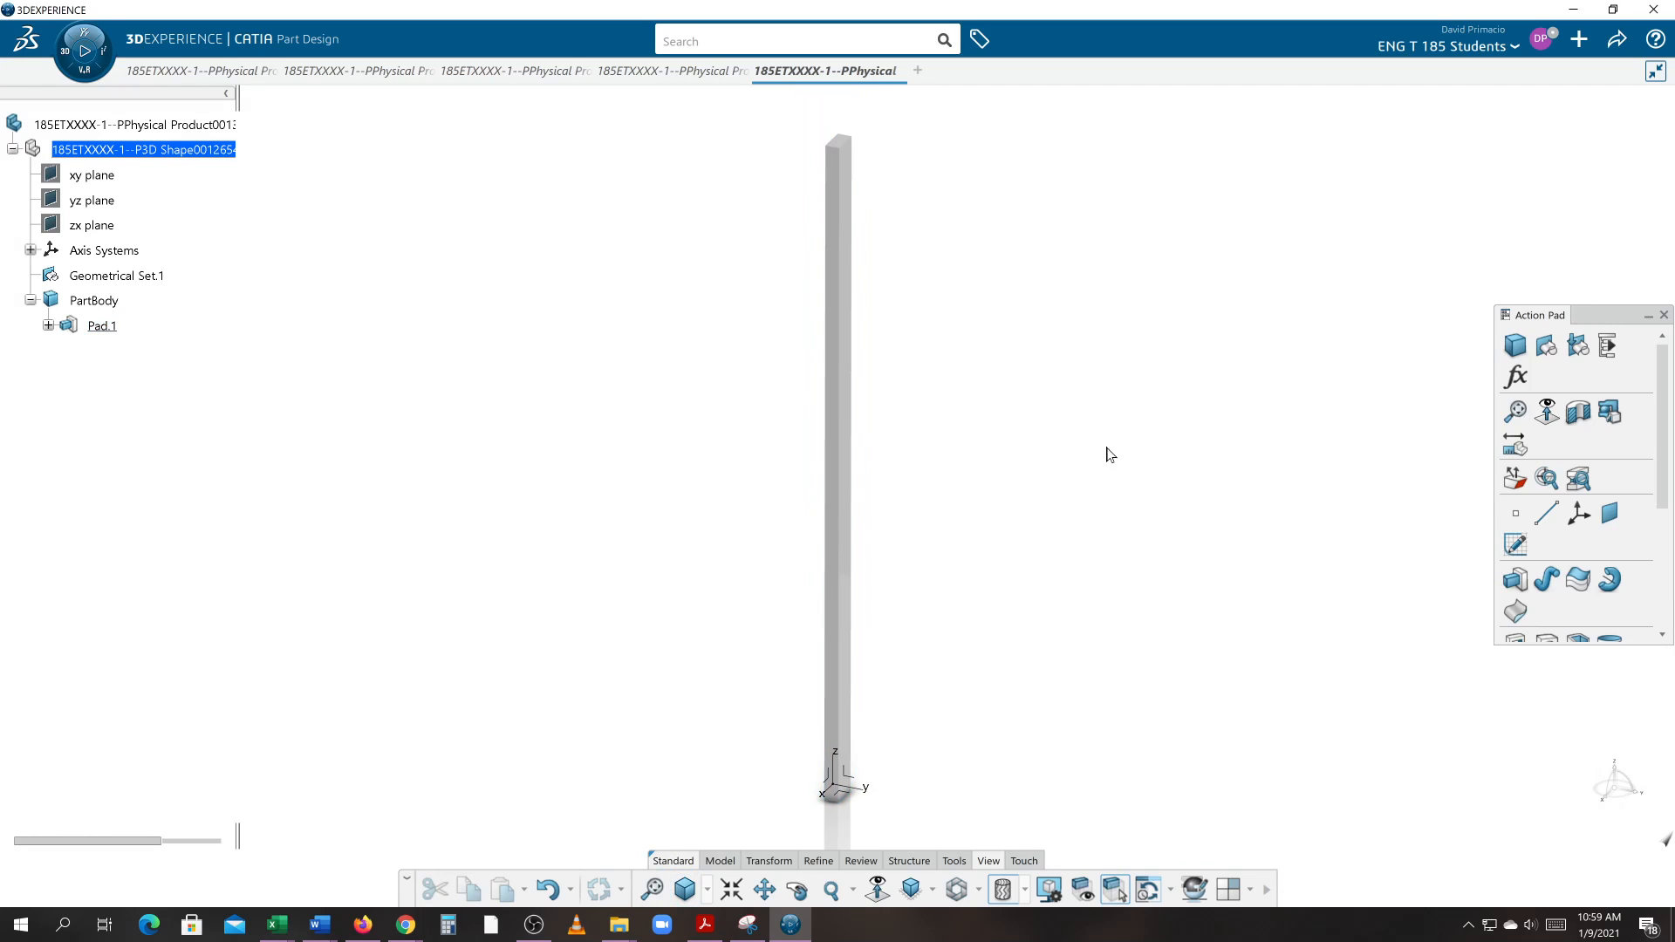
- Search the material library for fir
left_click(955, 861)
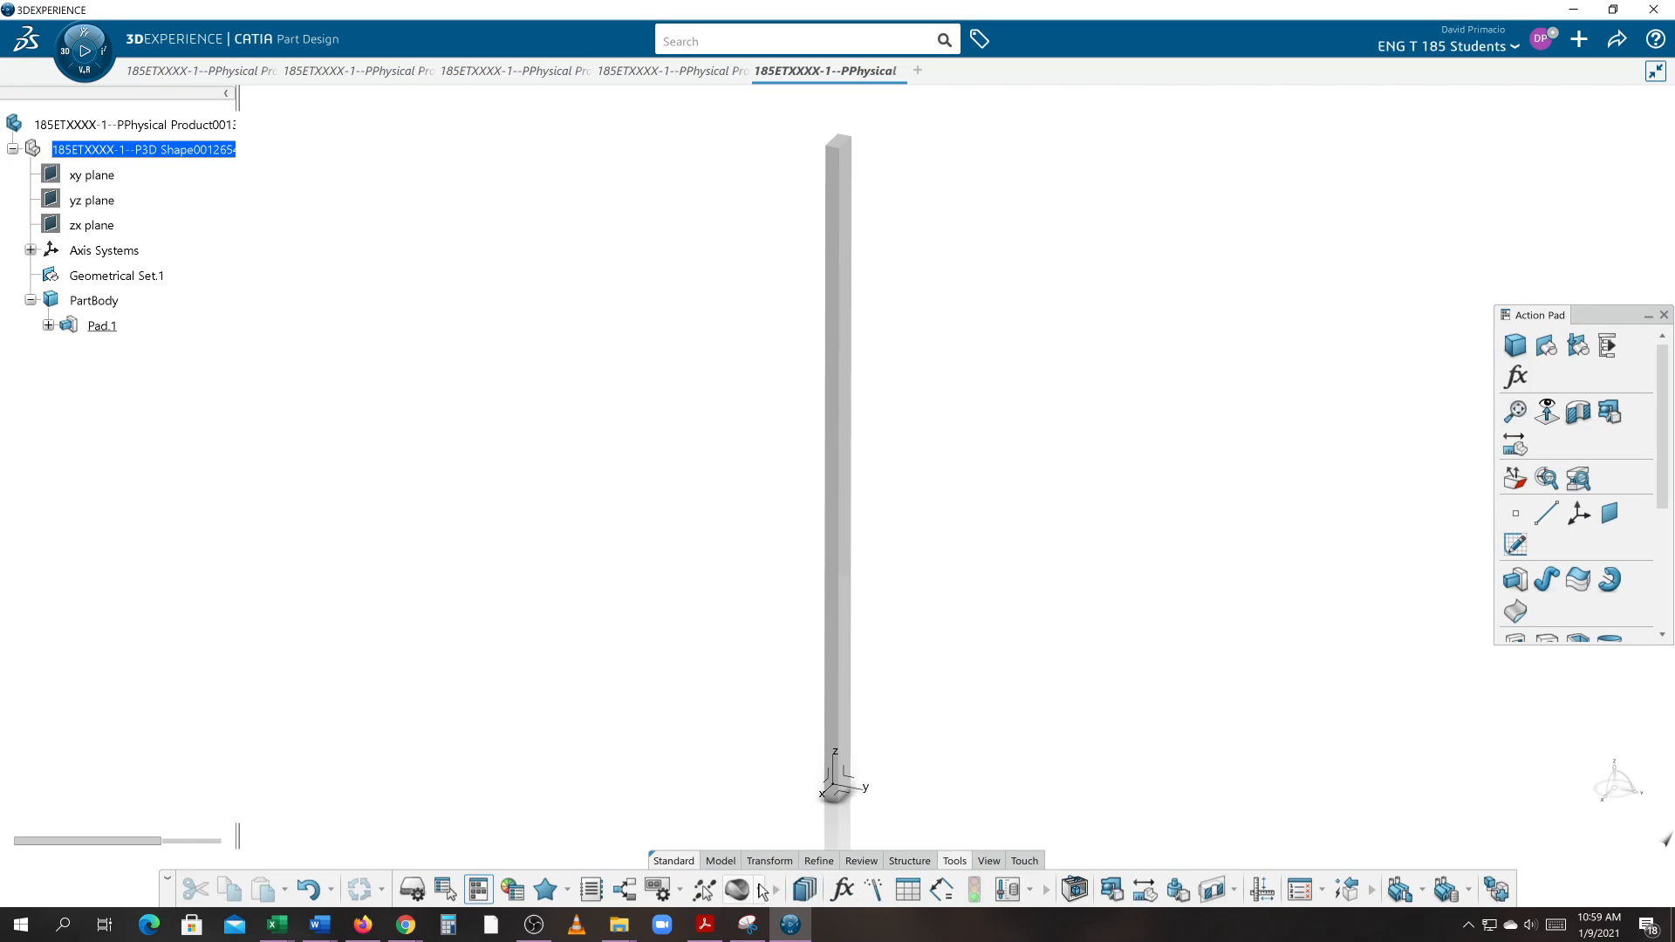
left_click(735, 891)
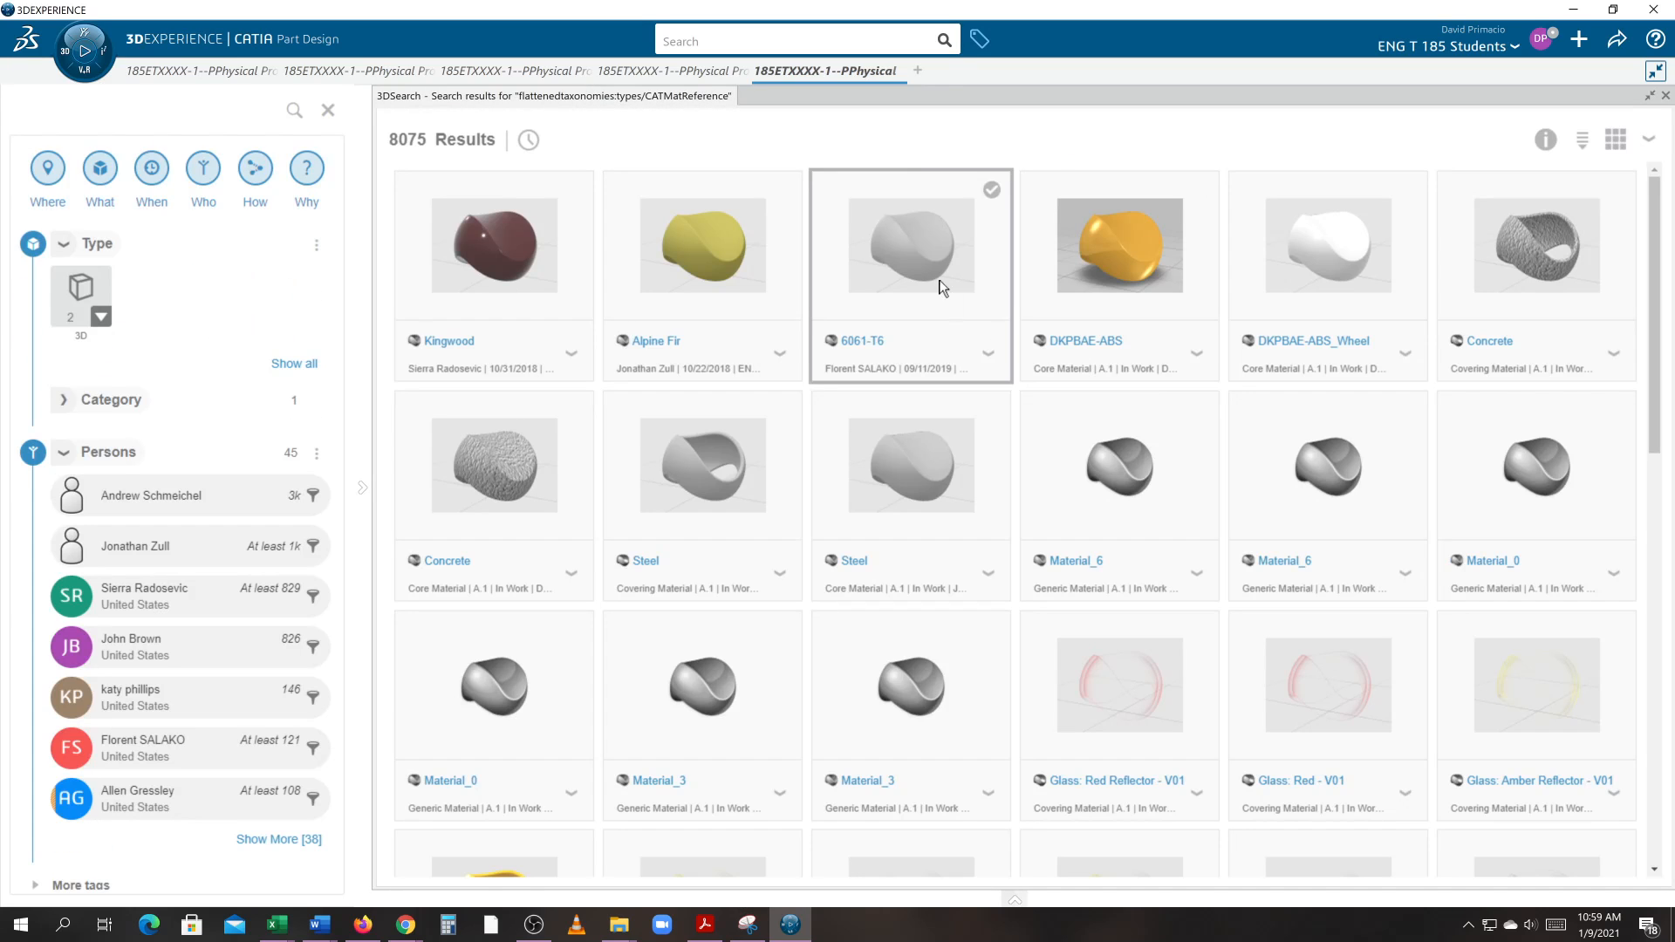
left_click(832, 42)
left_click(826, 64)
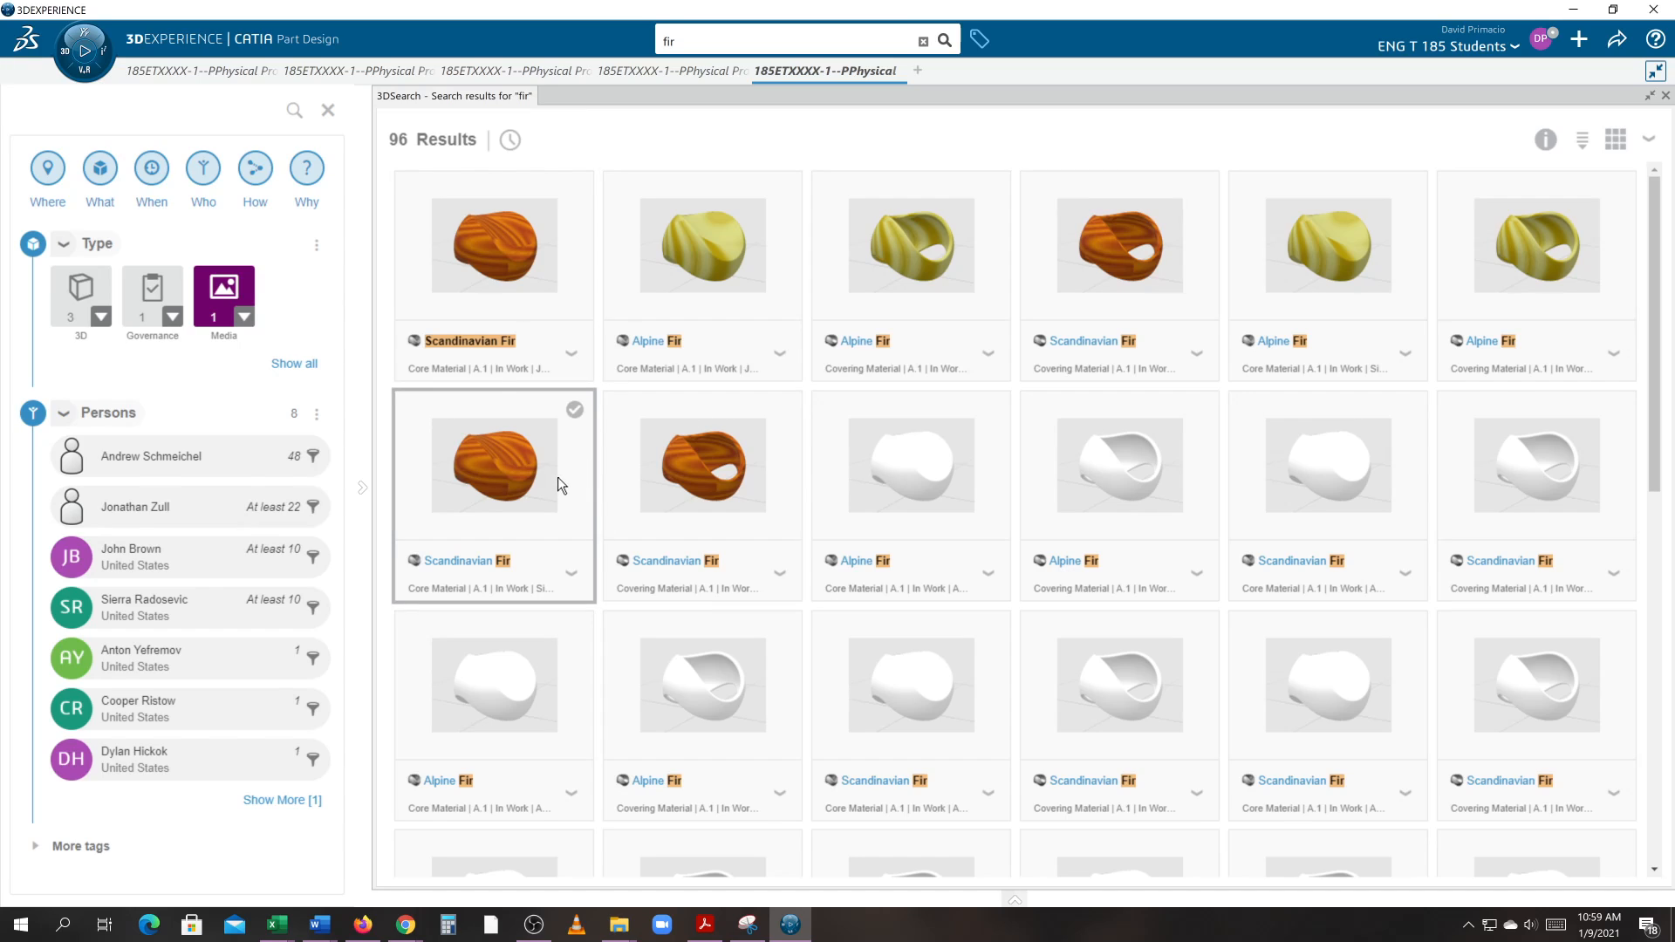
- Apply the first Scandinavian Fir core material to the part's 3D shape and expand the Materials node in the tree
left_click(572, 359)
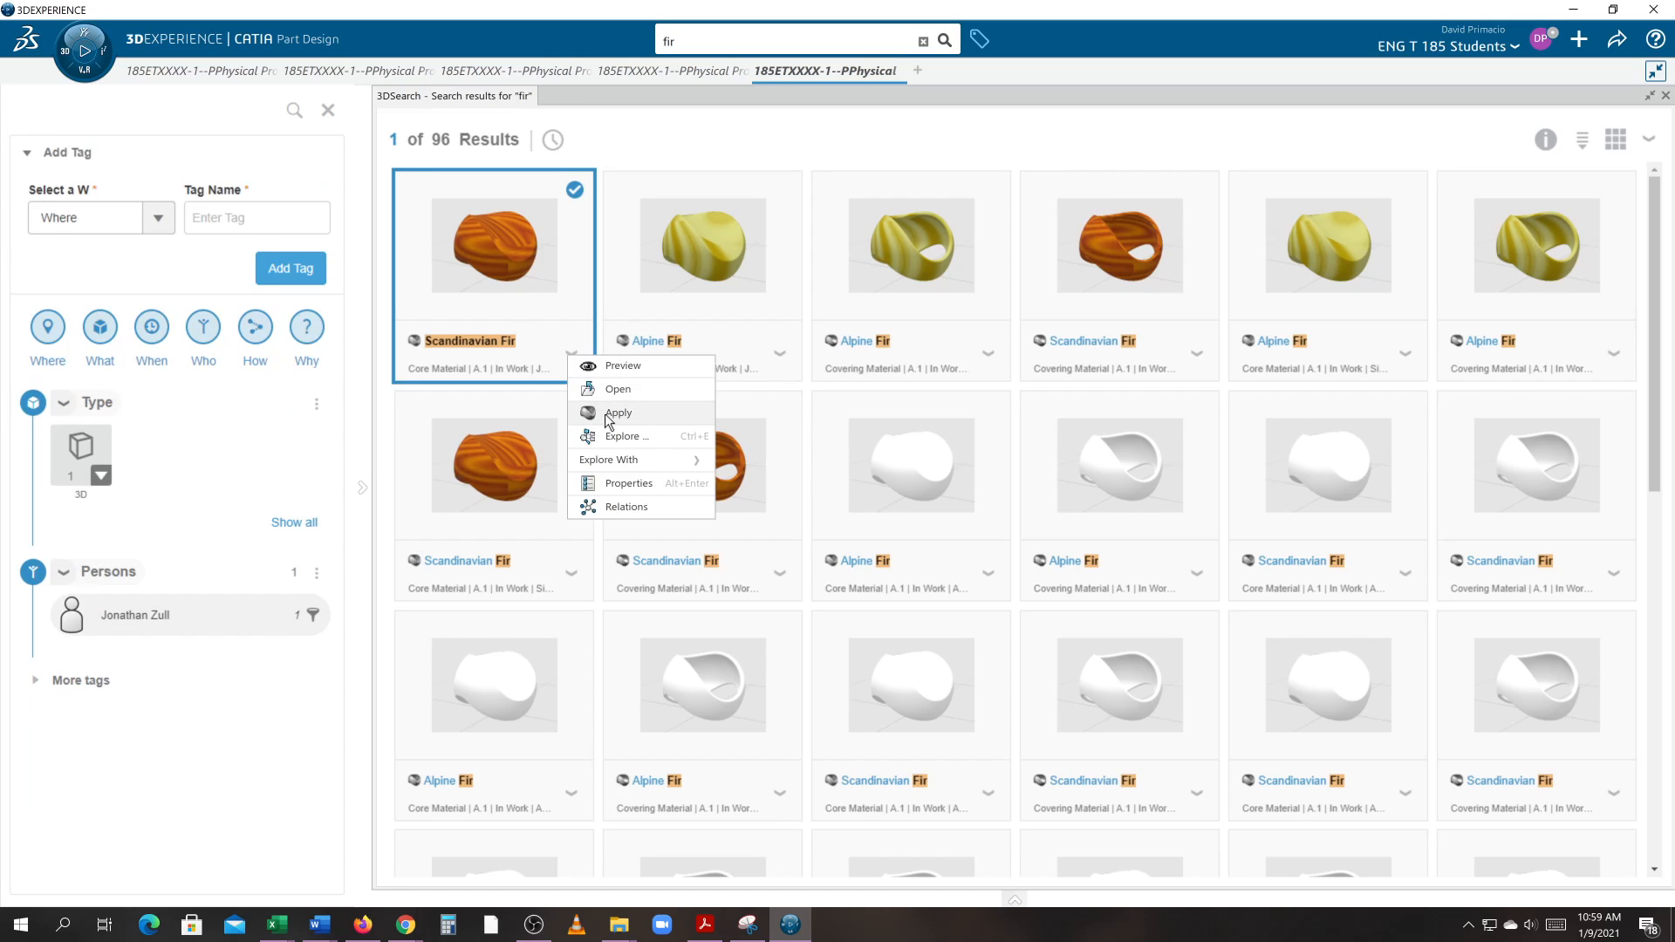
left_click(634, 427)
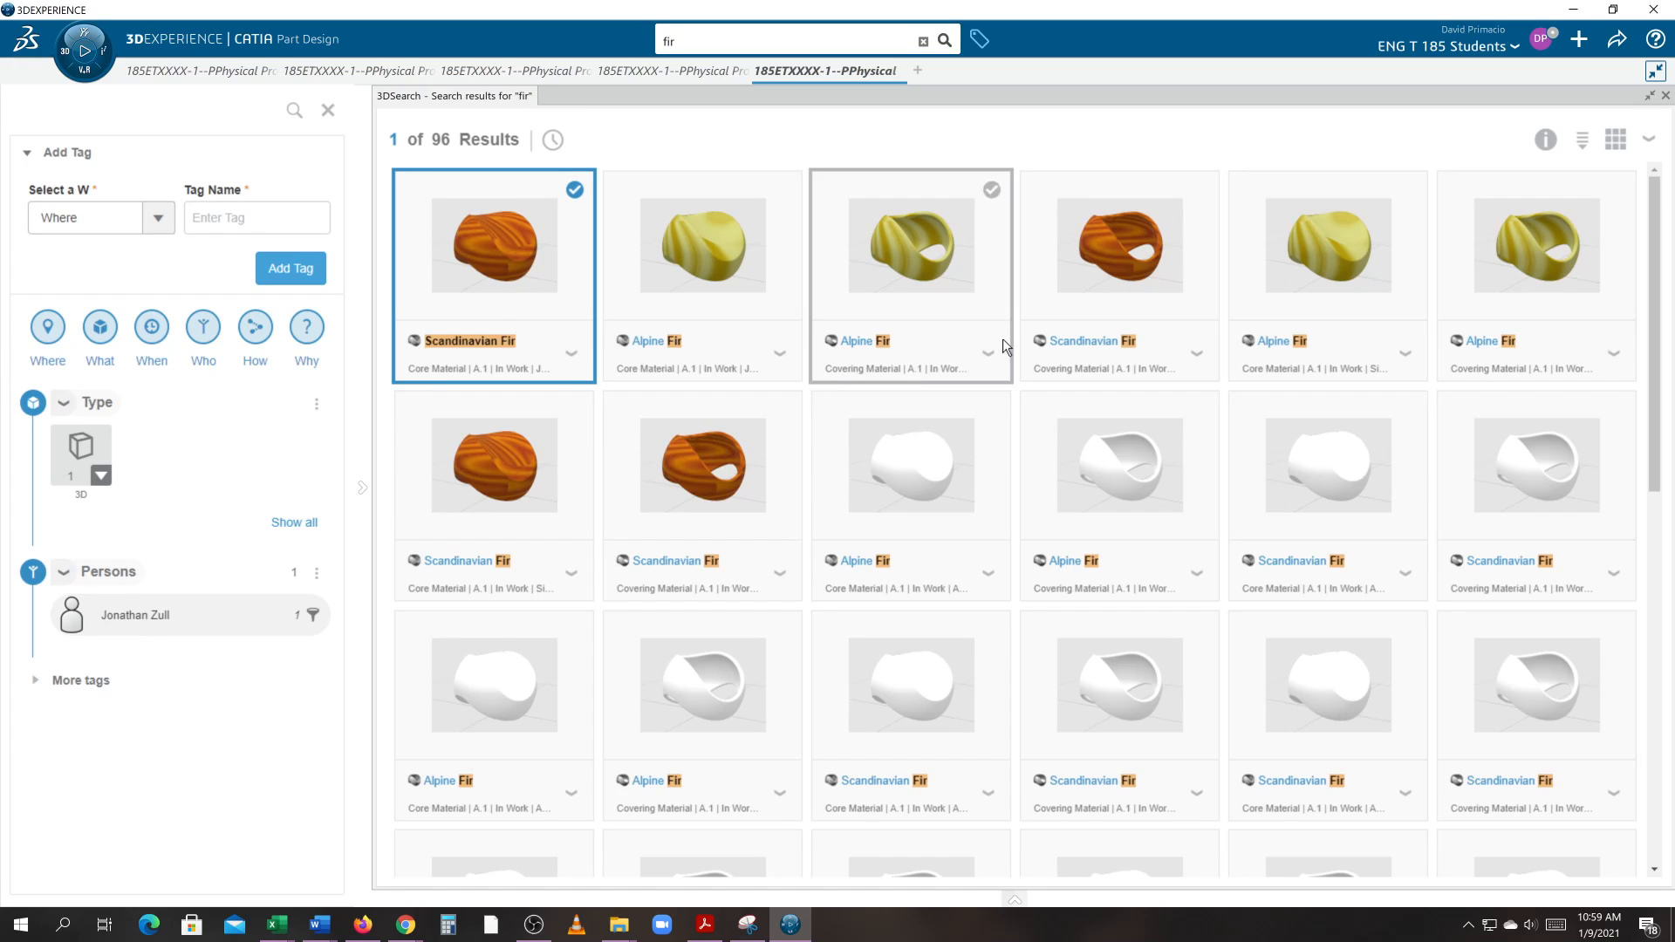
left_click(1666, 95)
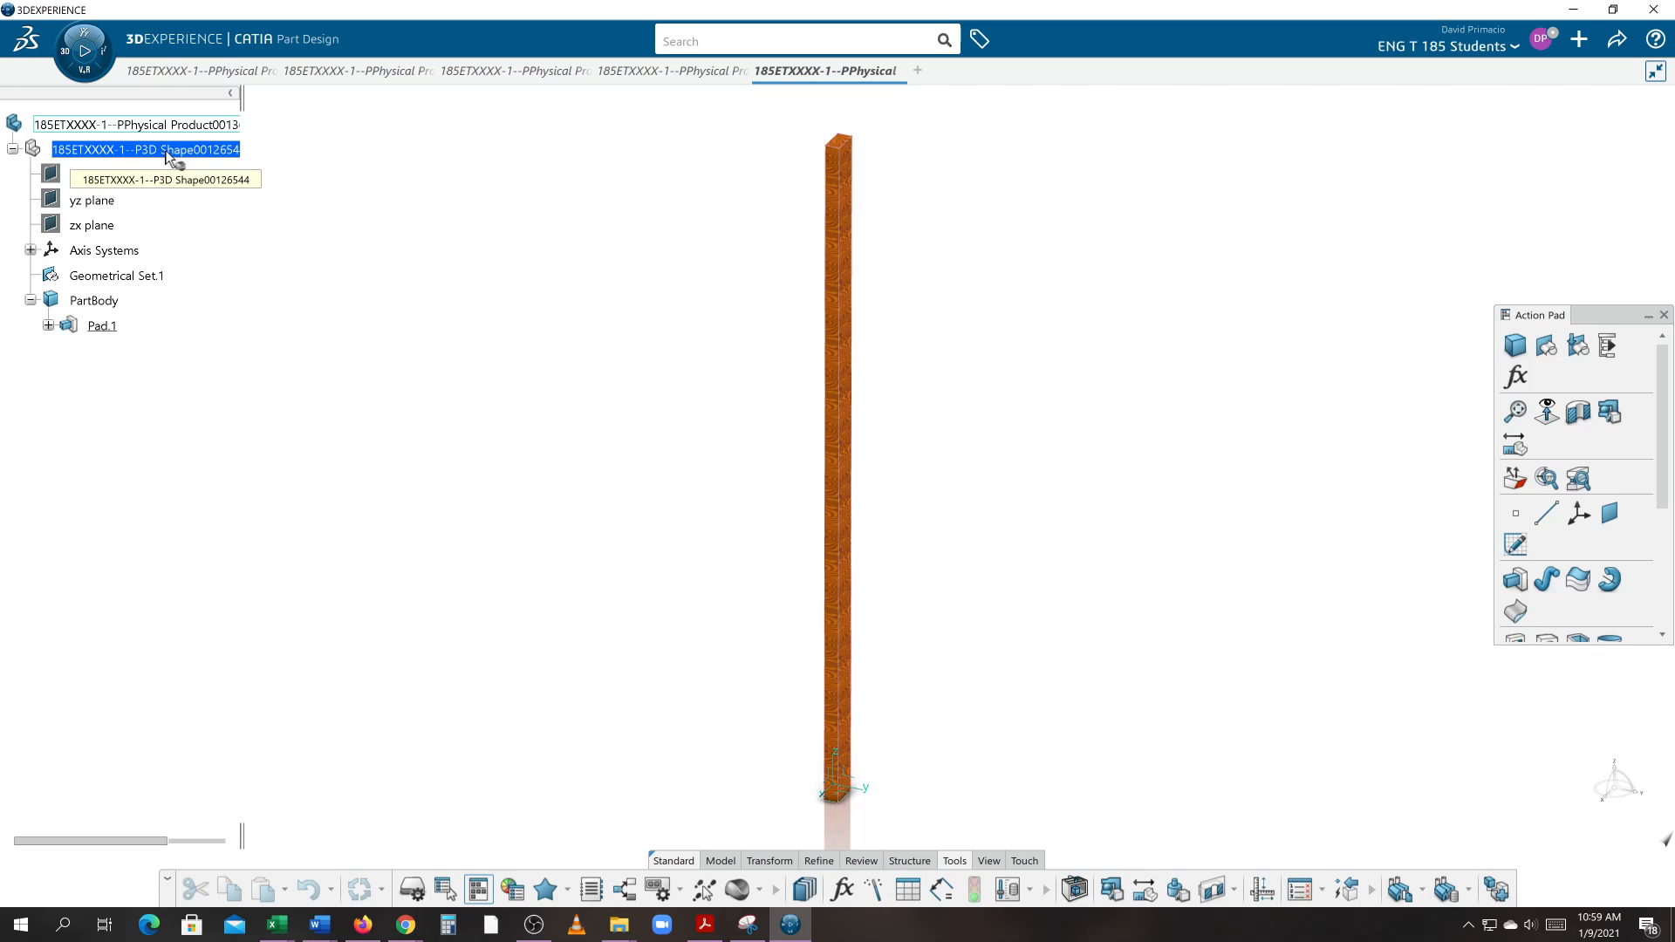
left_click(167, 155)
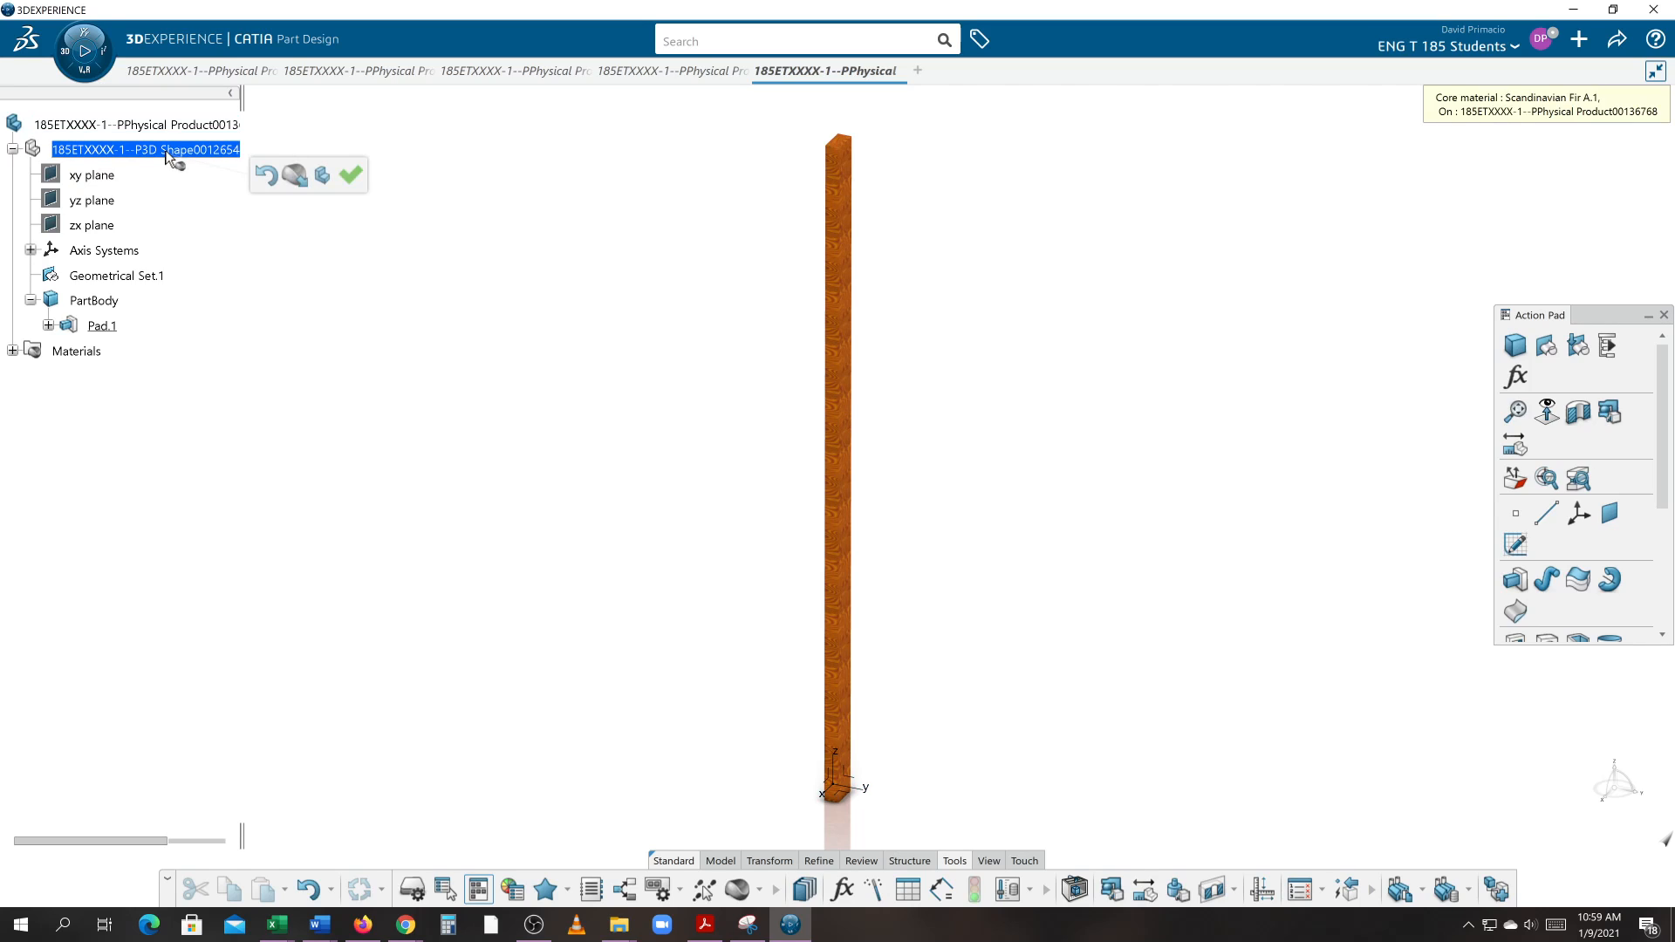
left_click(353, 178)
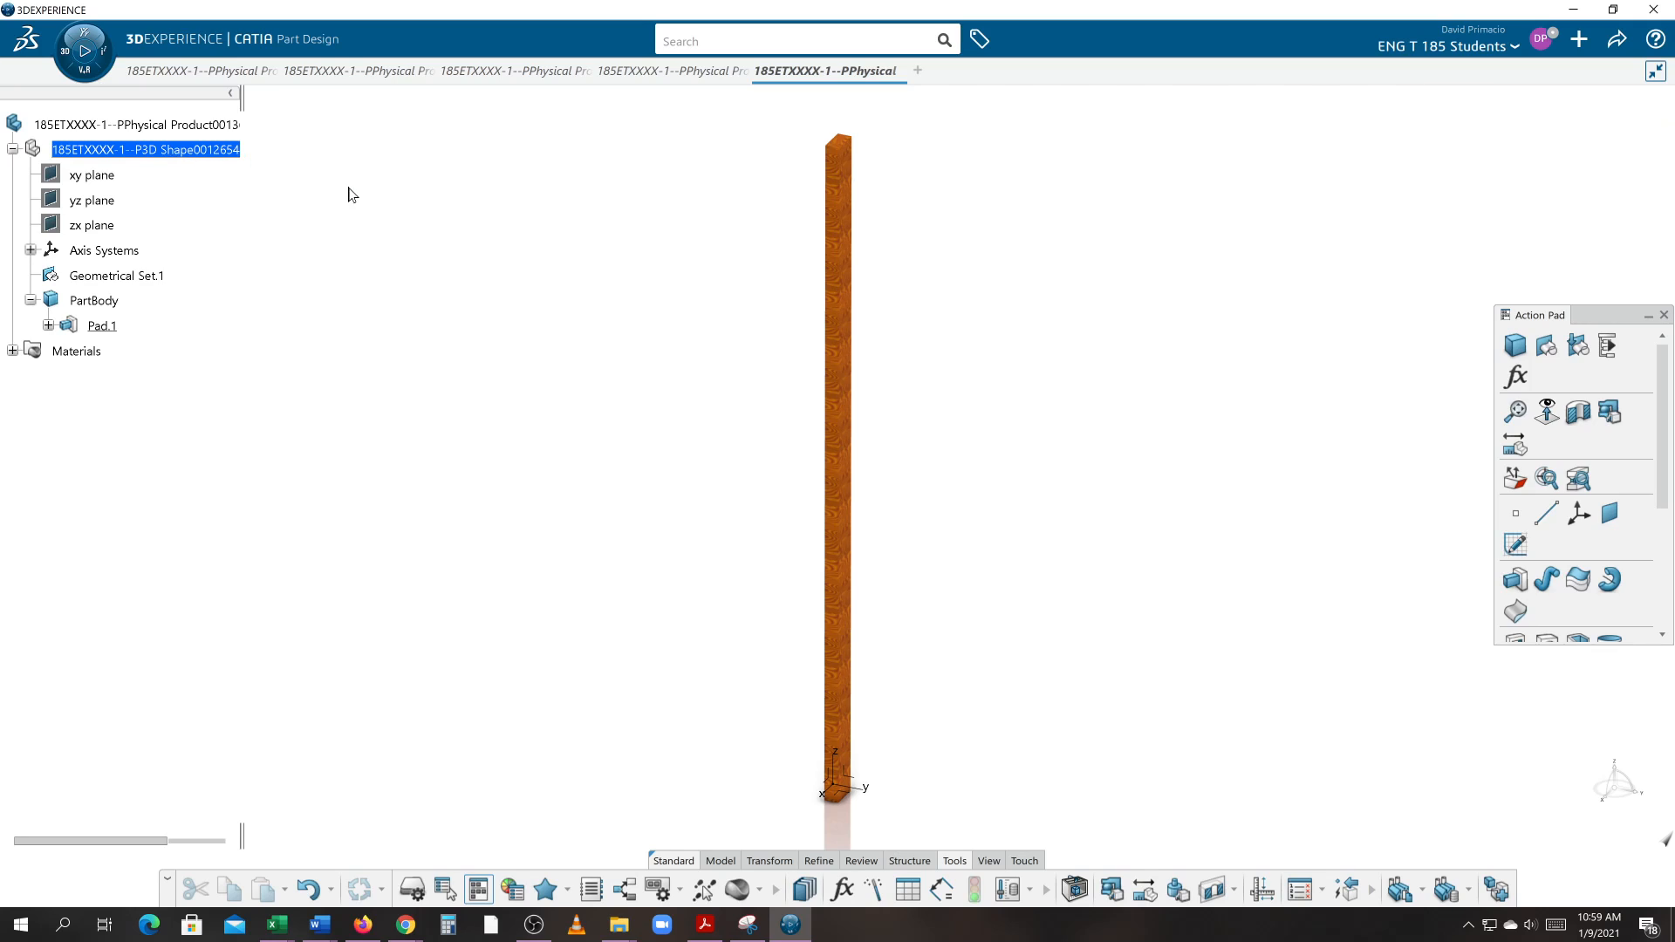
left_click(13, 350)
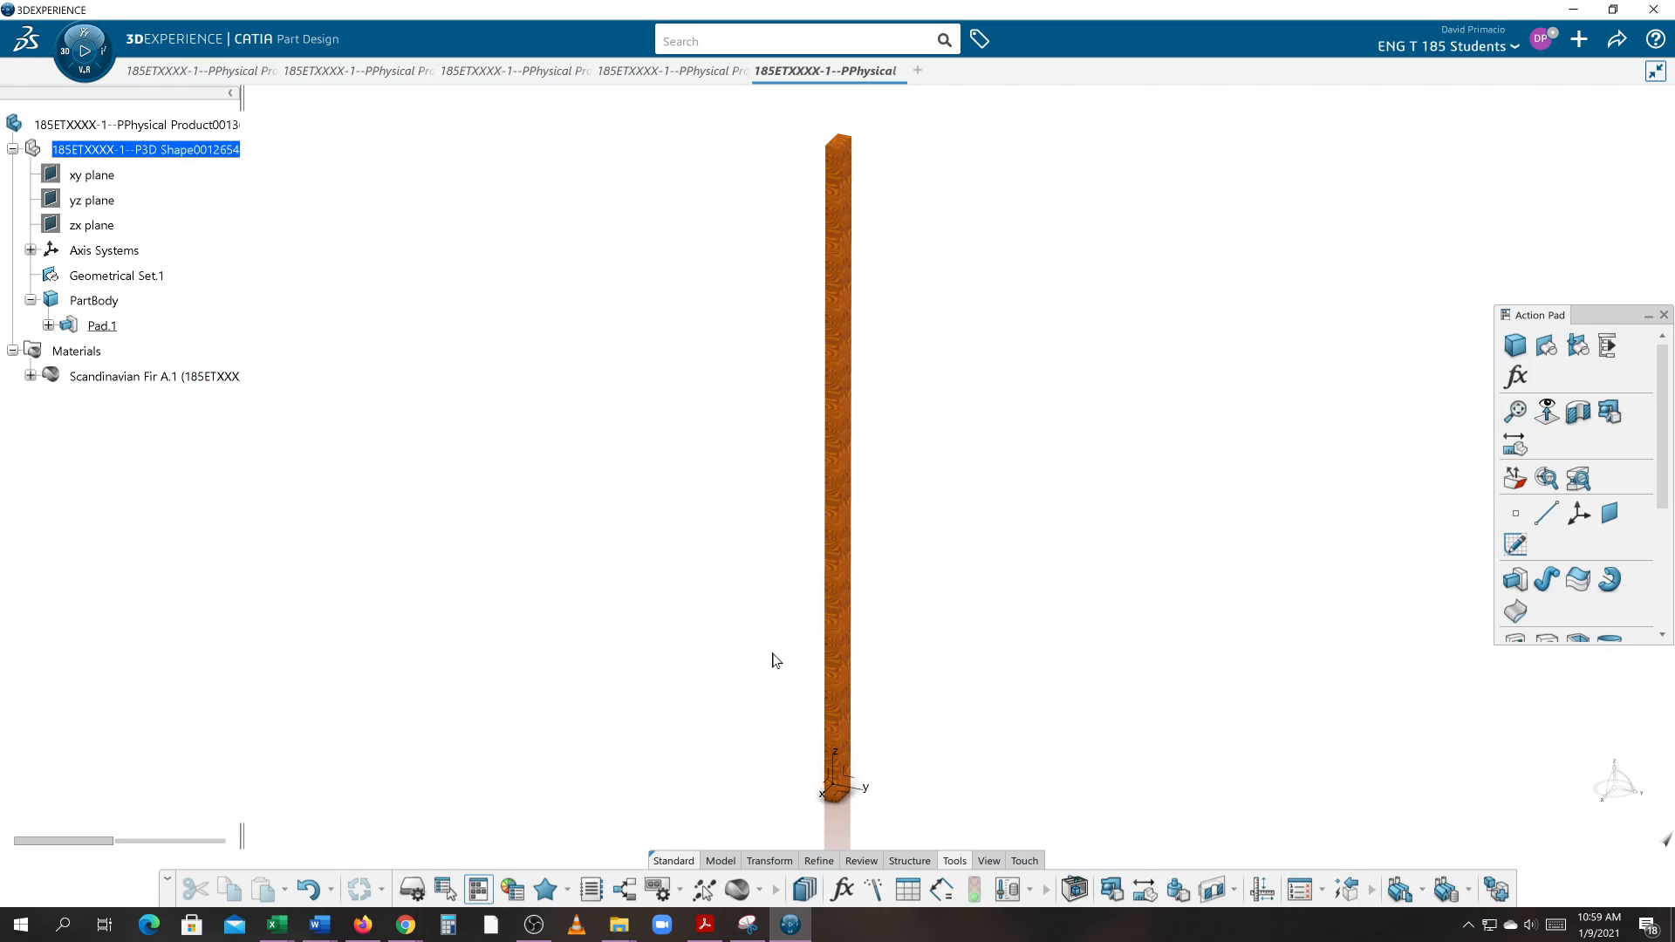
- Examine the wood grain at the bar's lower end up close, and fit the whole bar back into view
middle_click_drag(776, 684, 801, 663)
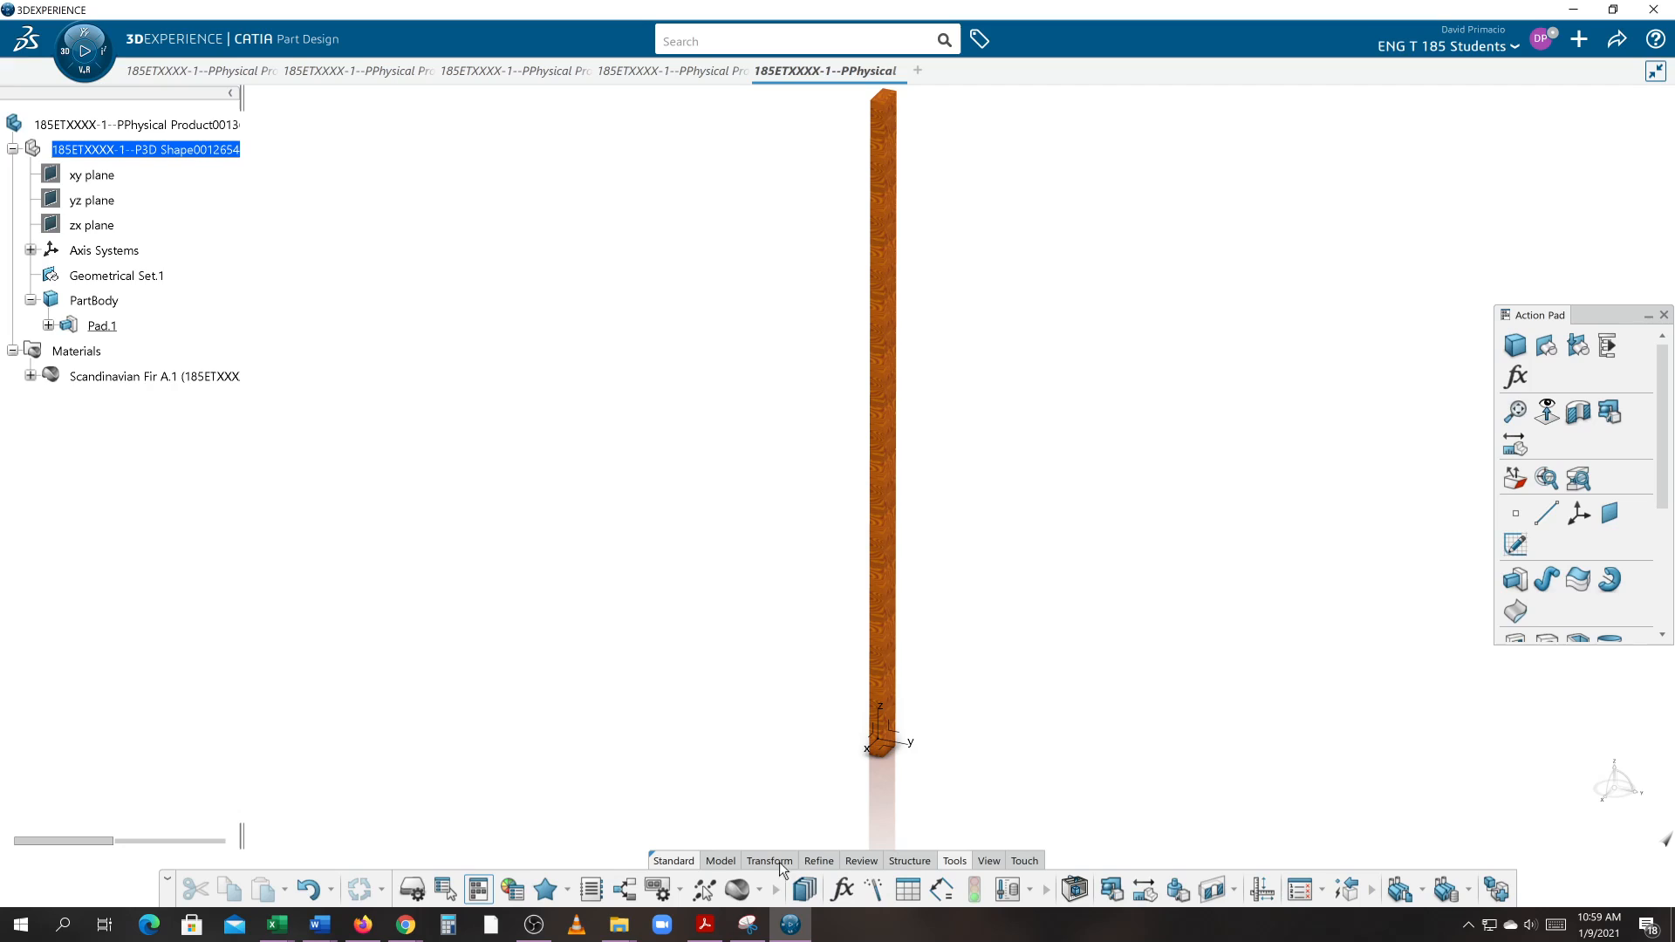
left_click(987, 860)
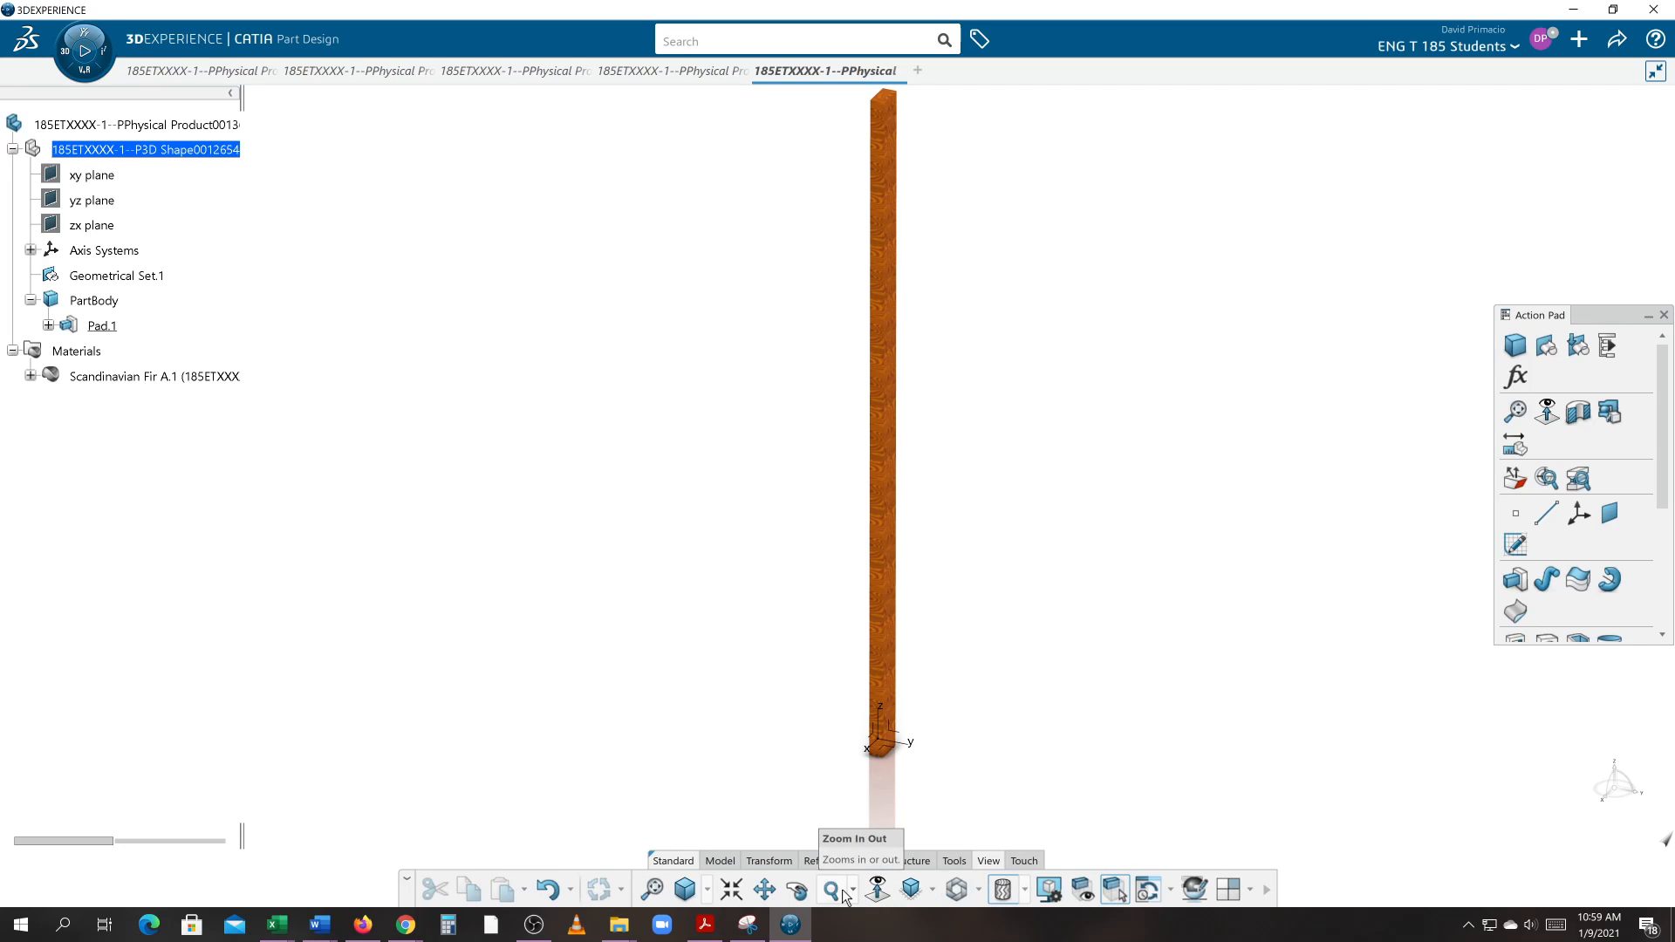
left_click(852, 890)
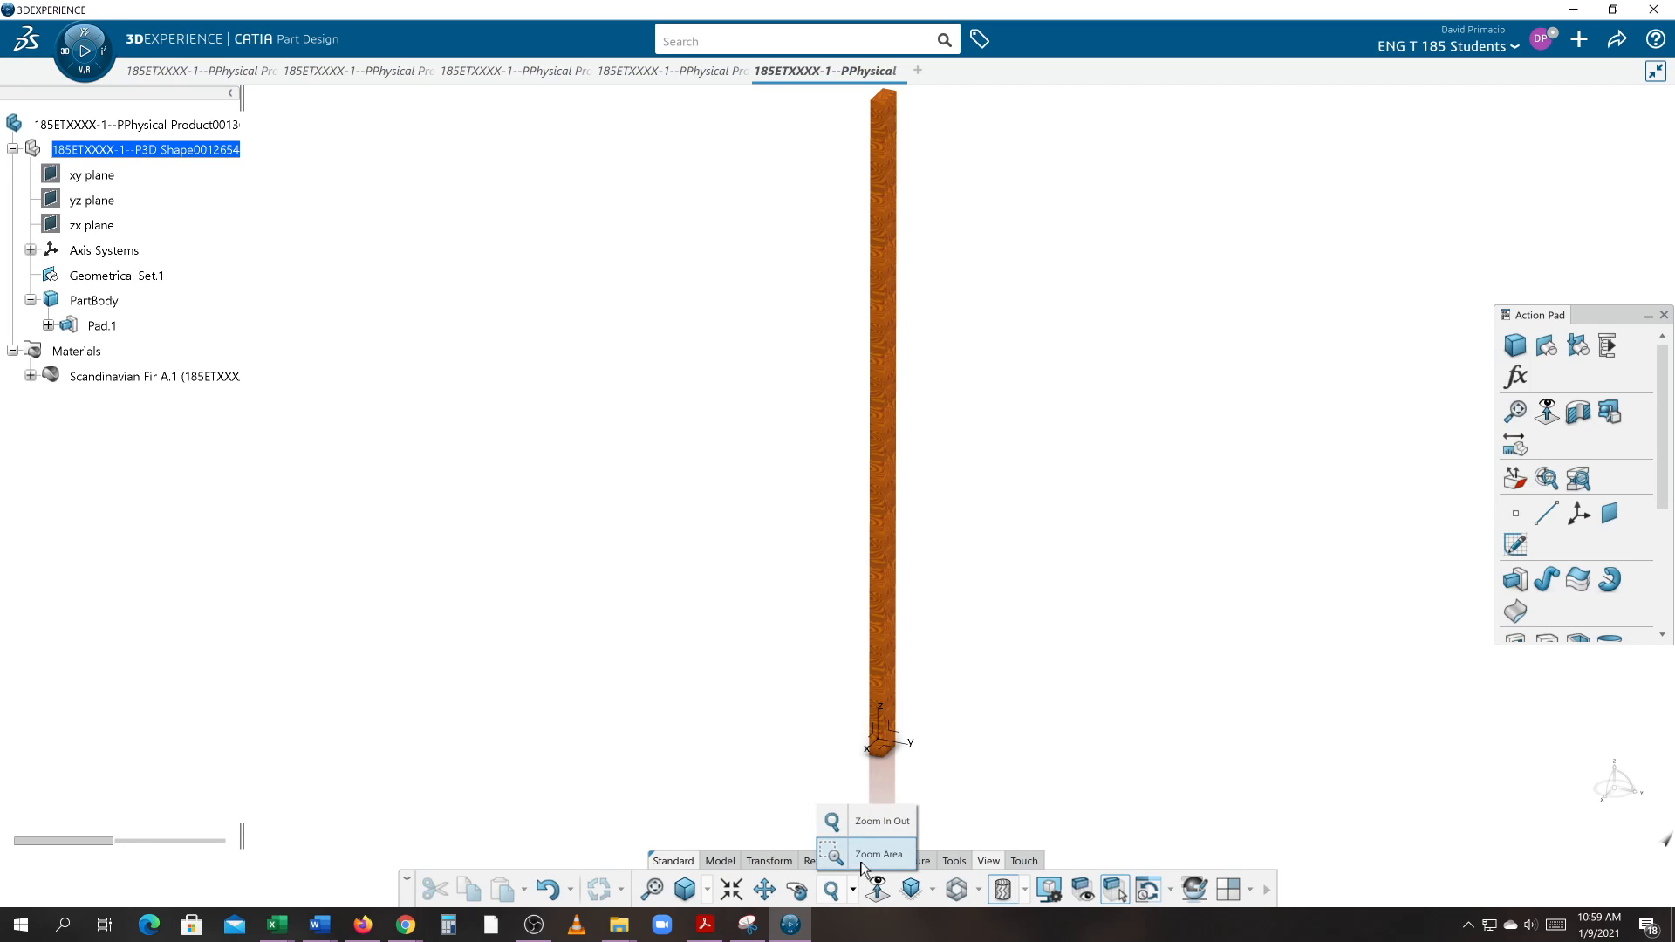
left_click(872, 854)
left_click_drag(834, 676, 931, 782)
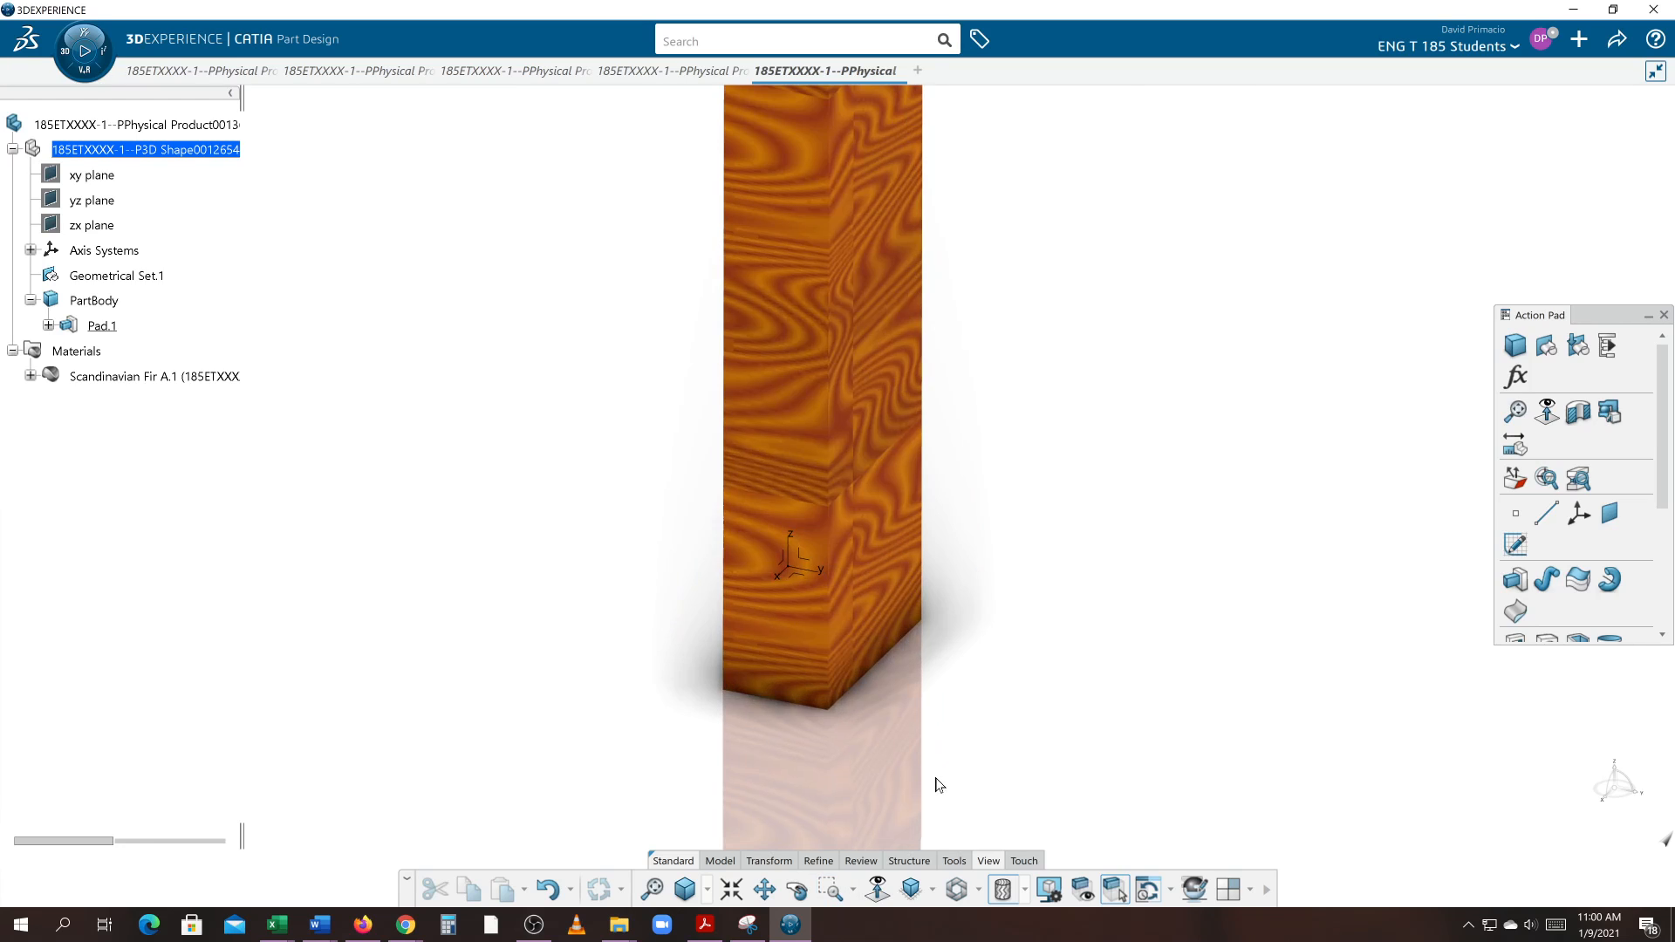
left_click(829, 896)
left_click_drag(677, 446, 993, 722)
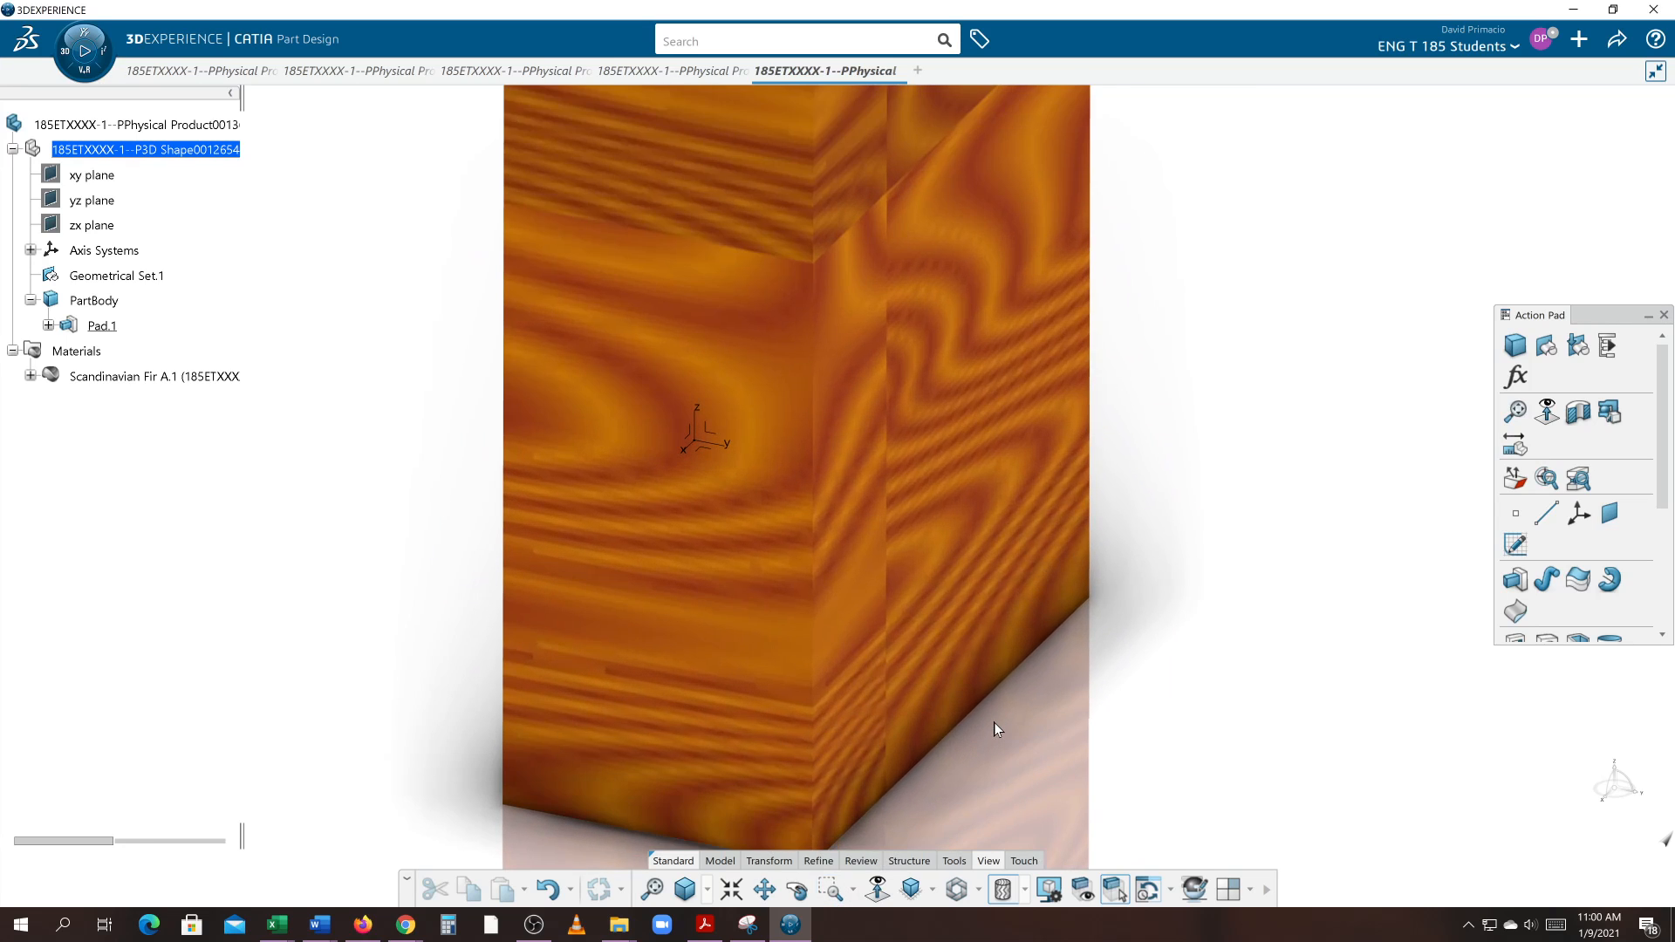
left_click(653, 890)
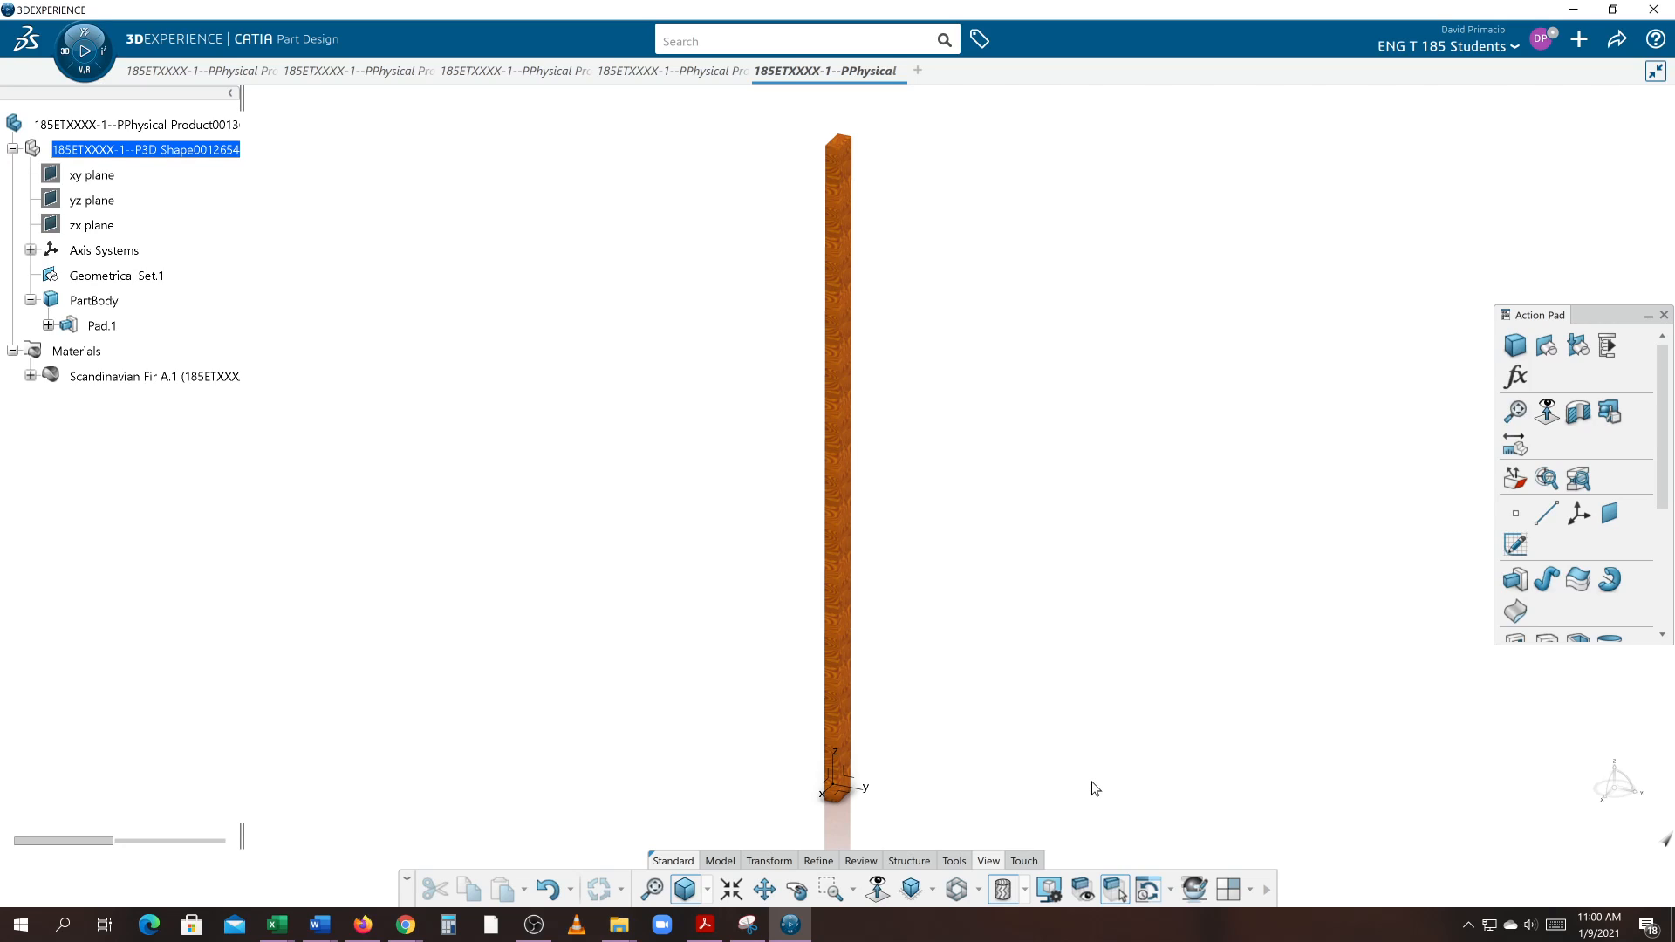
middle_click_drag(1092, 747, 916, 751)
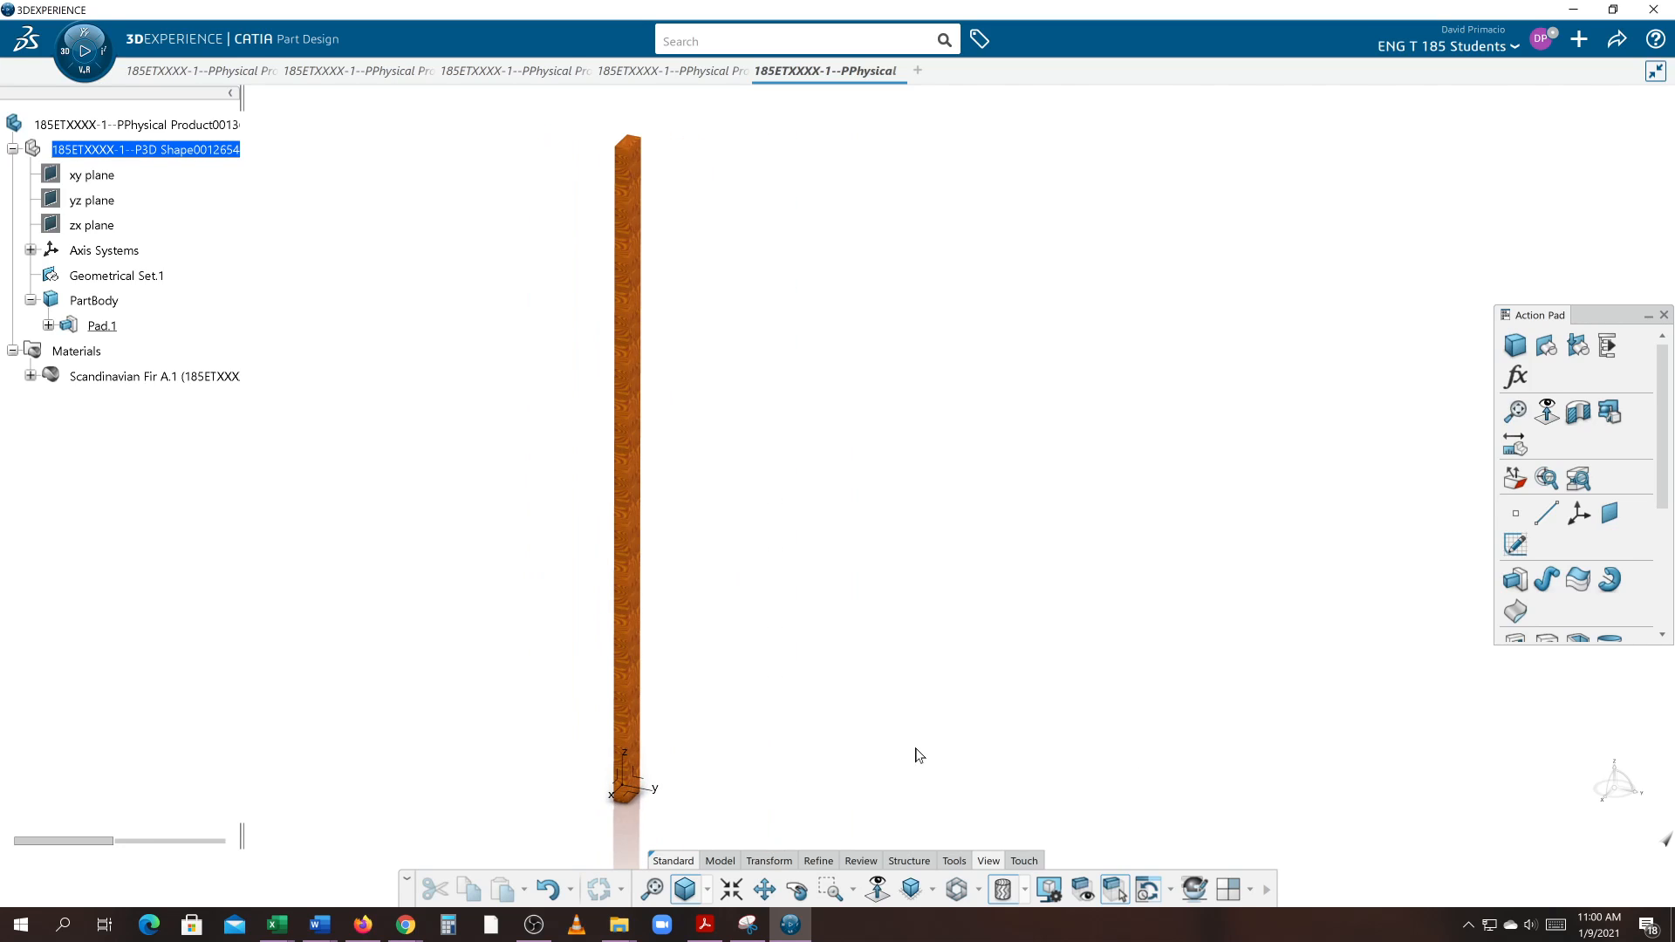
- Expand the pad in the tree to check the sketch beneath it
left_click(50, 326)
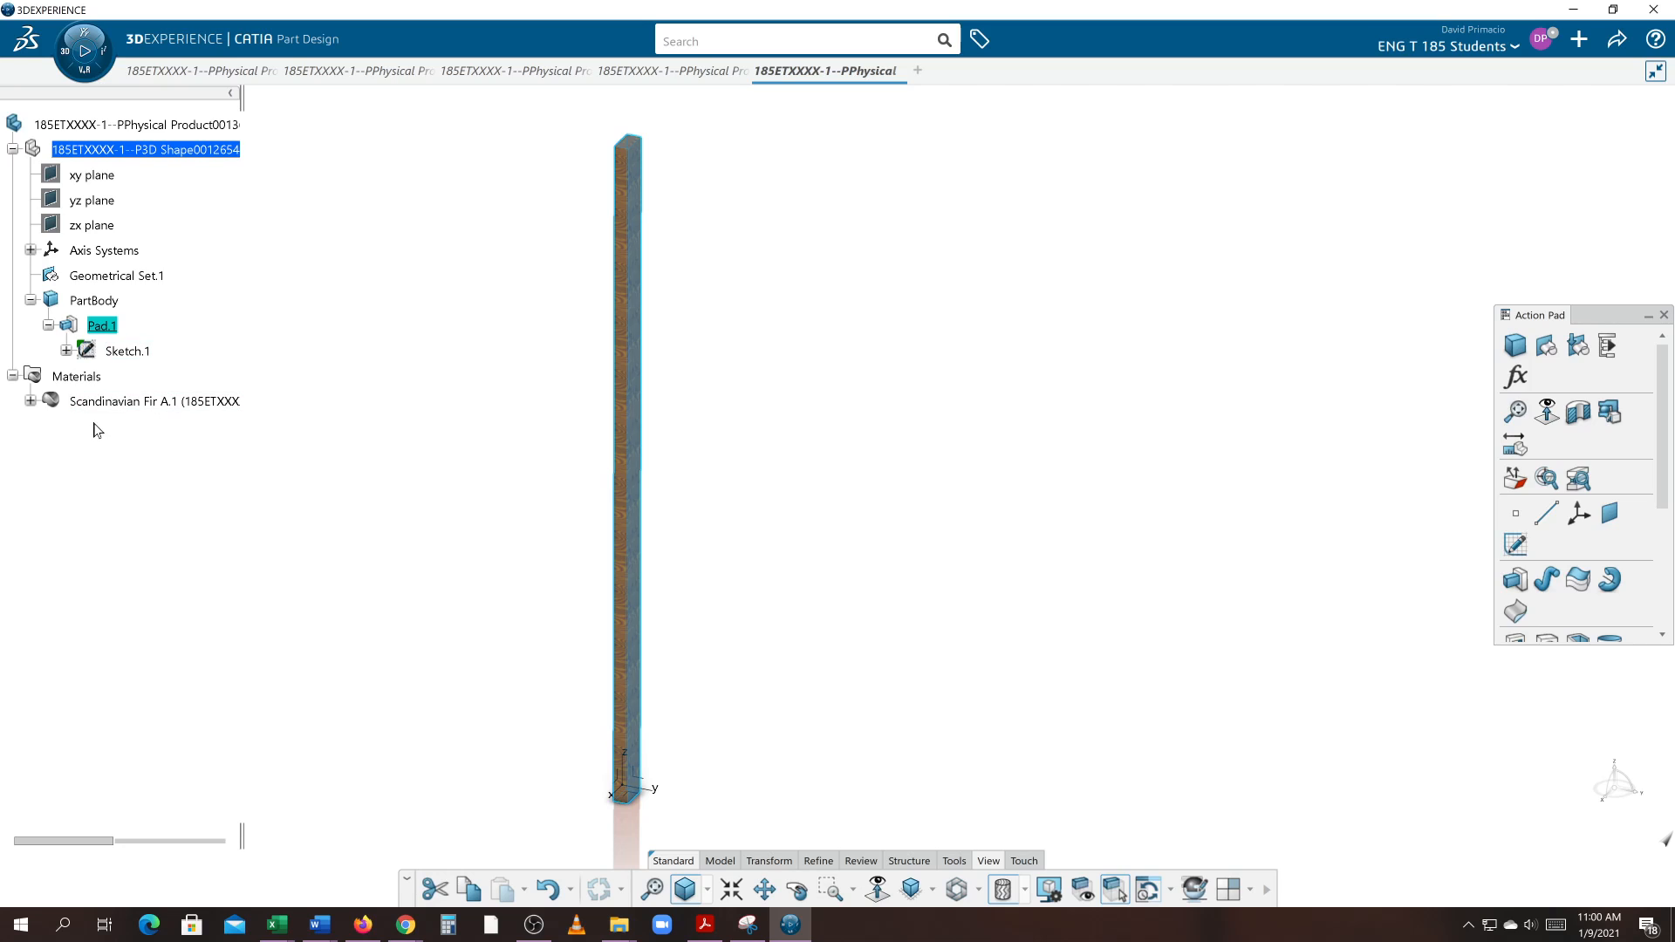
left_click(204, 522)
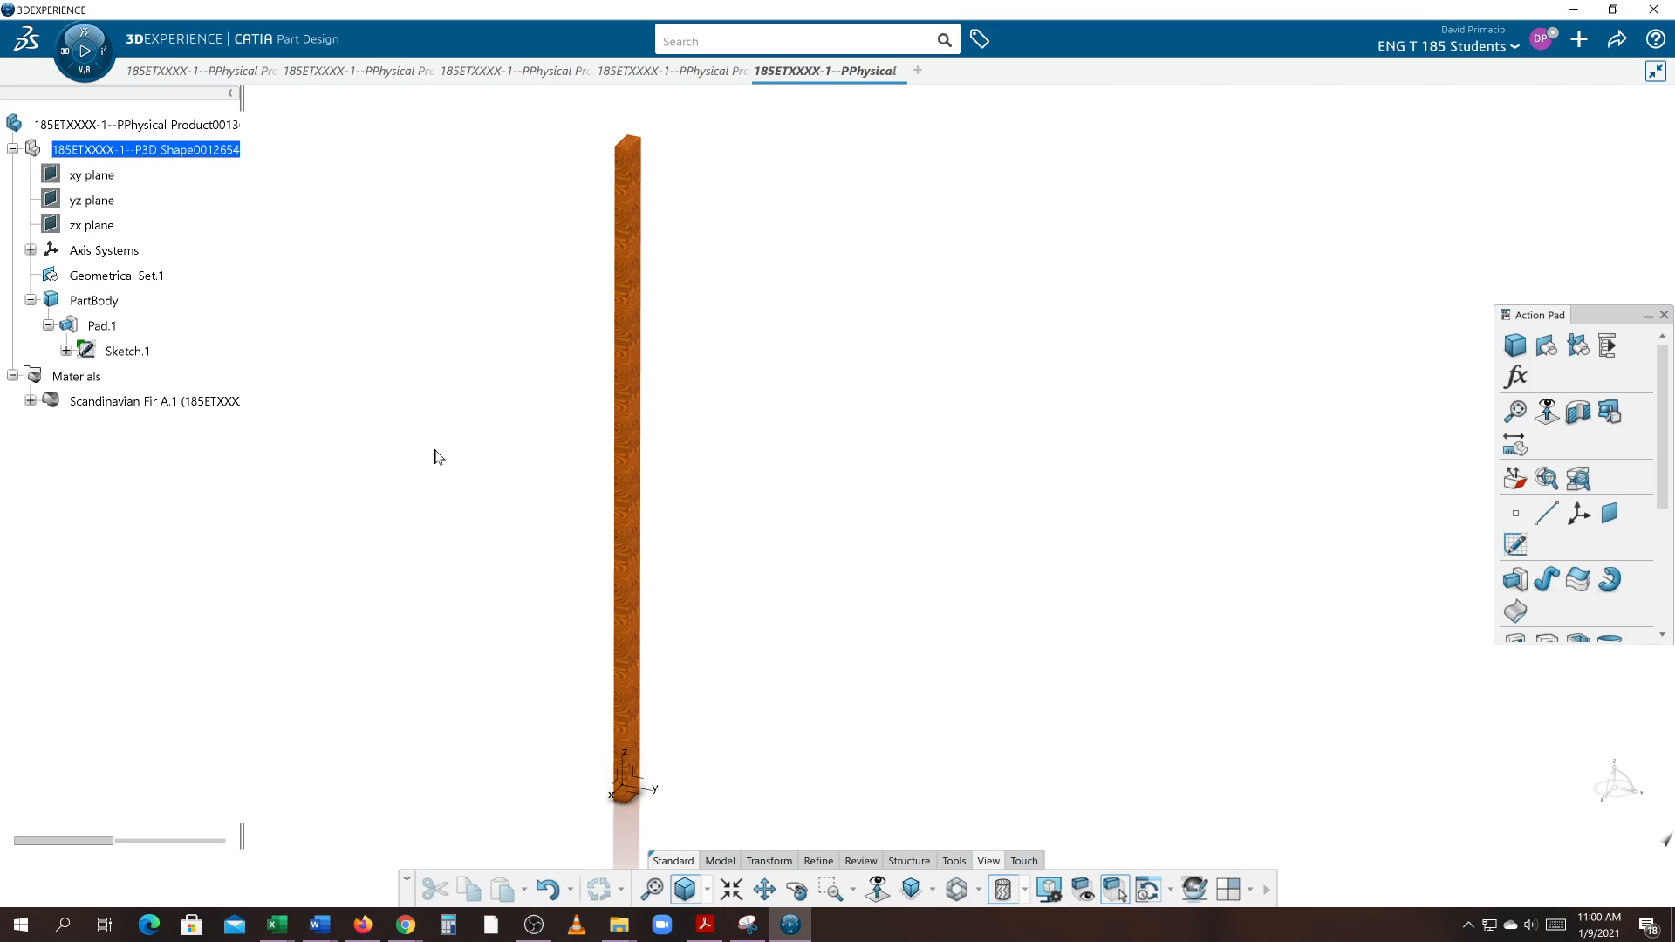
middle_click_drag(771, 501, 842, 496)
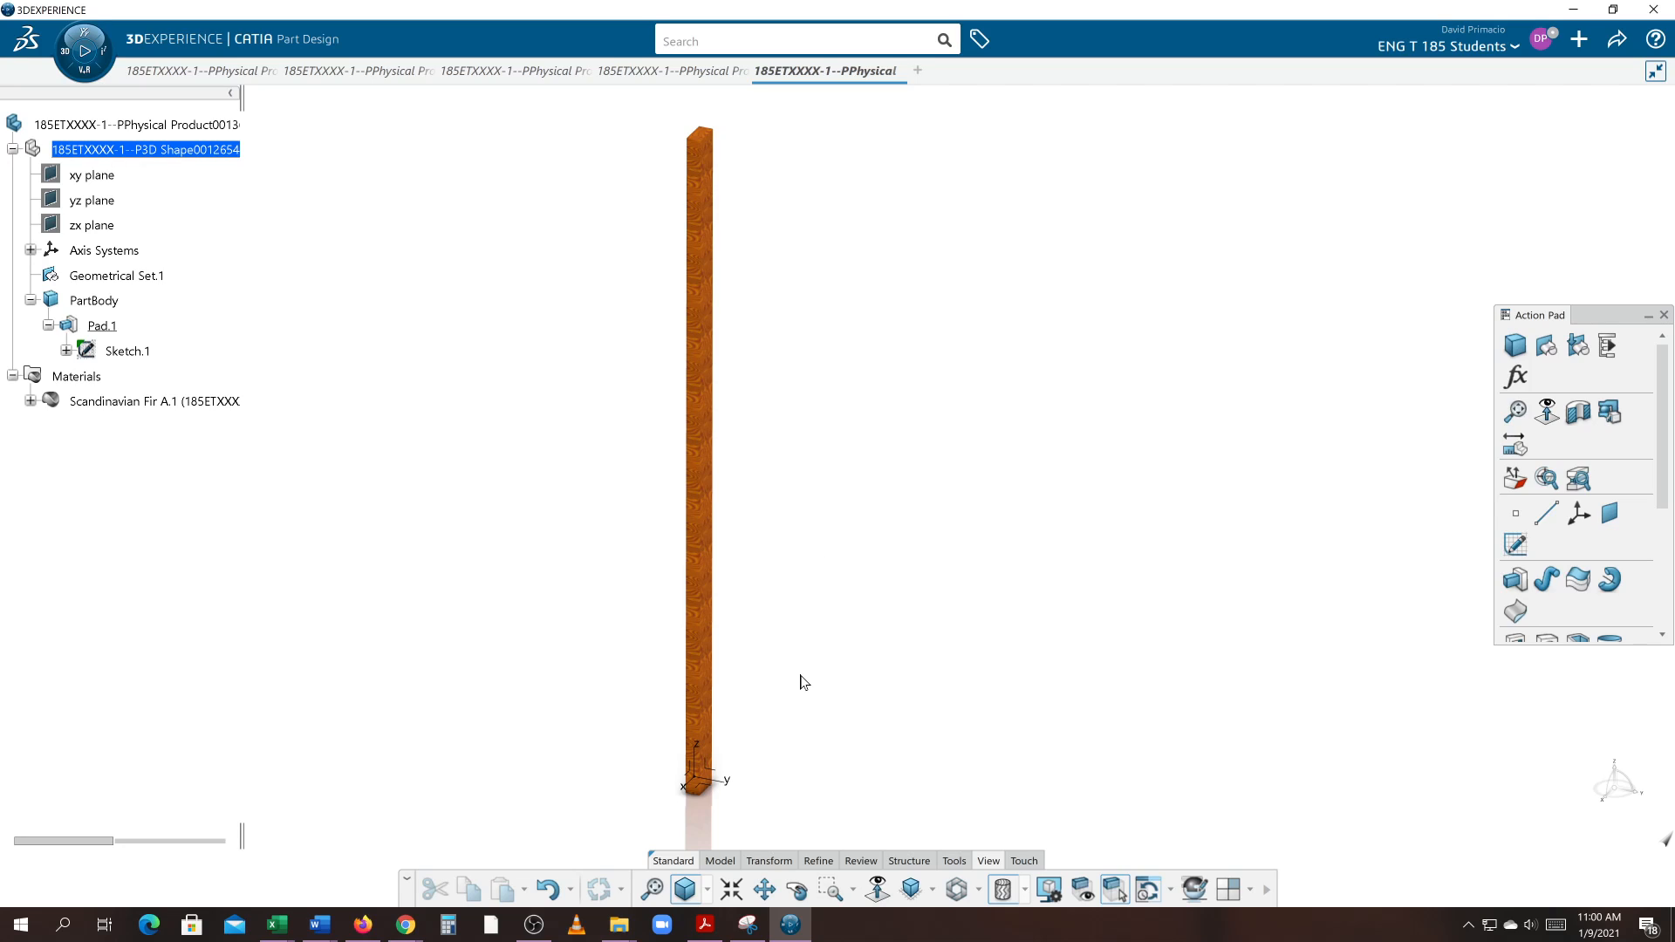
- Measure the bar's long vertical edge with the measure kept in the tree, and place its label clear of the bar
left_click(952, 862)
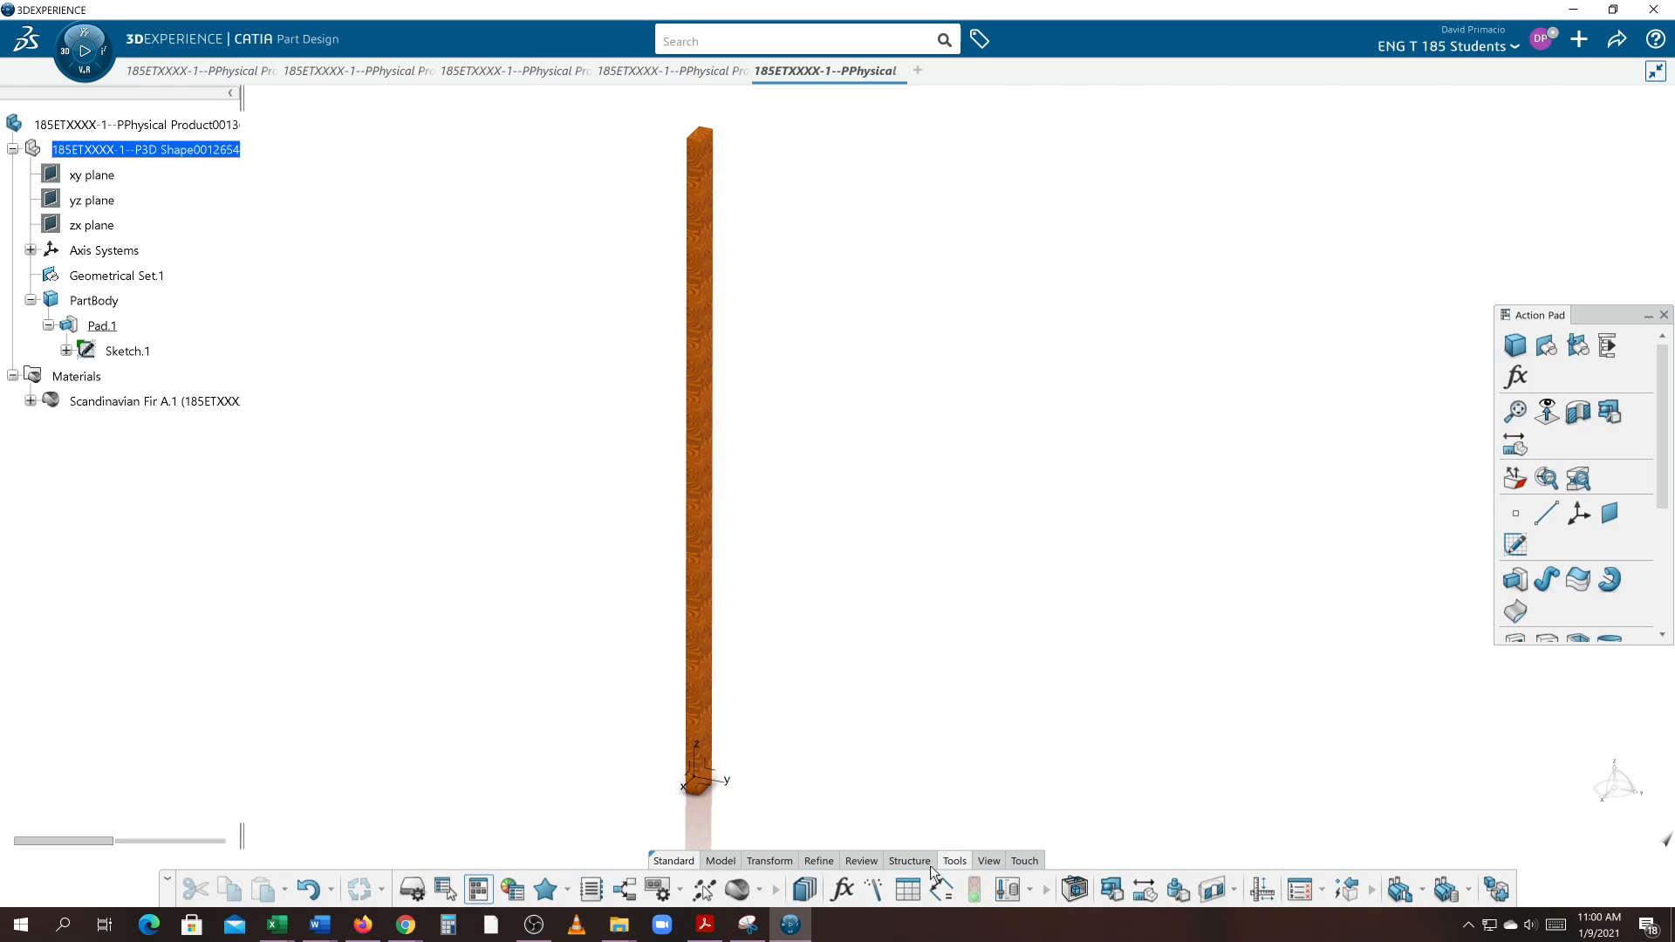
left_click(1111, 891)
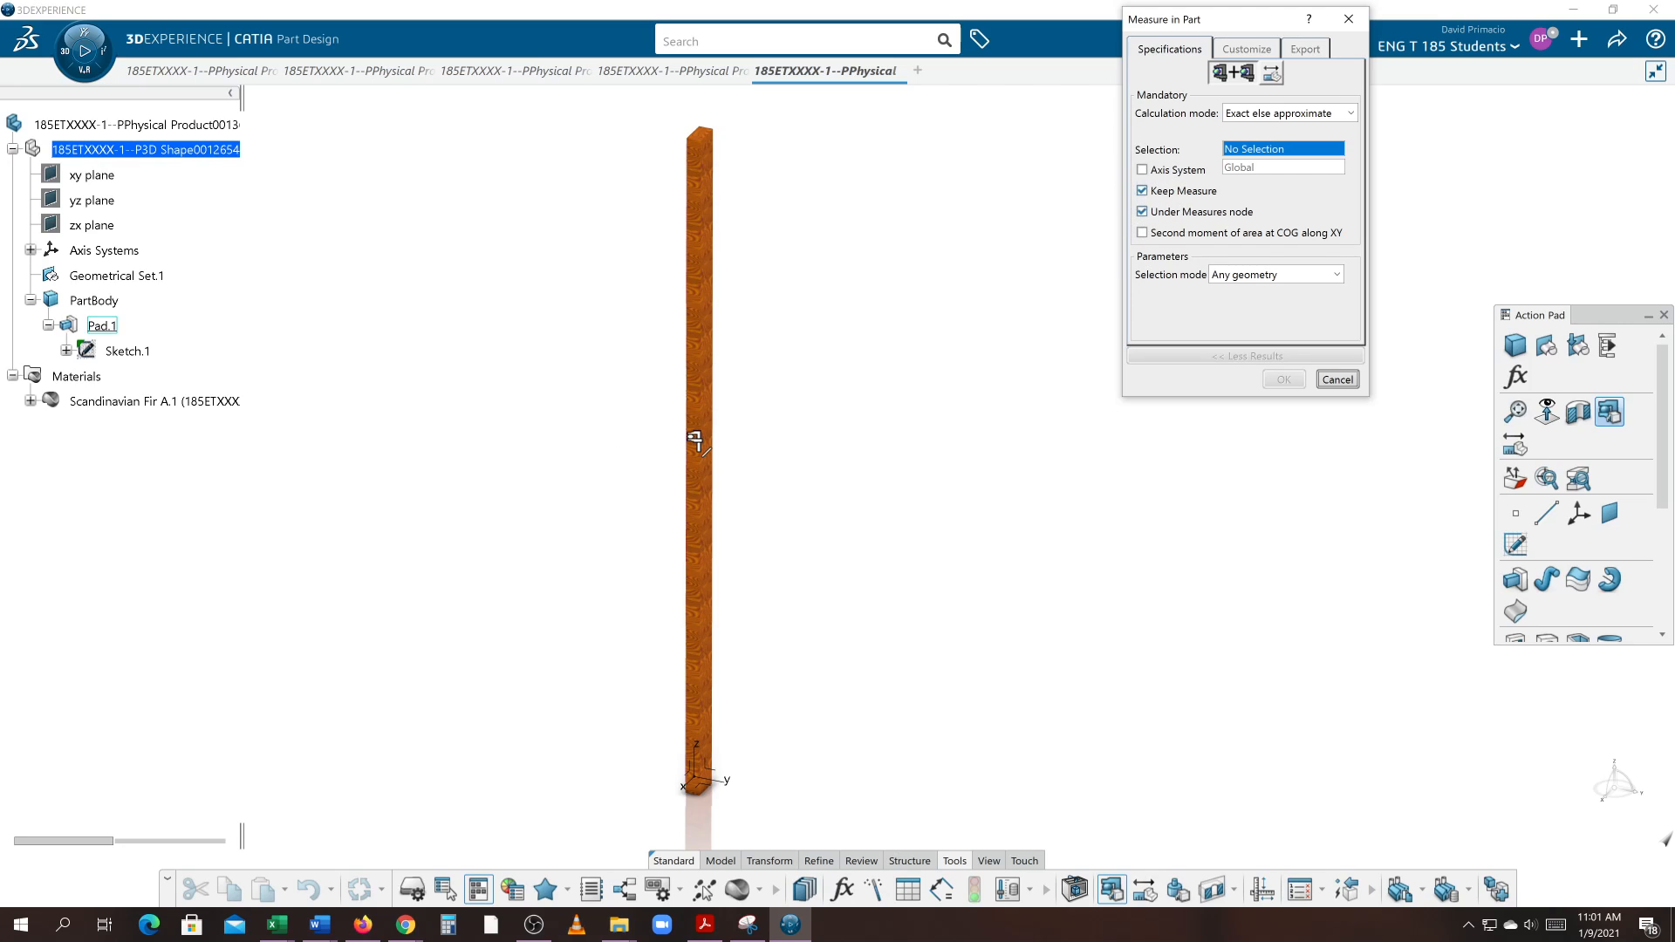
left_click(695, 440)
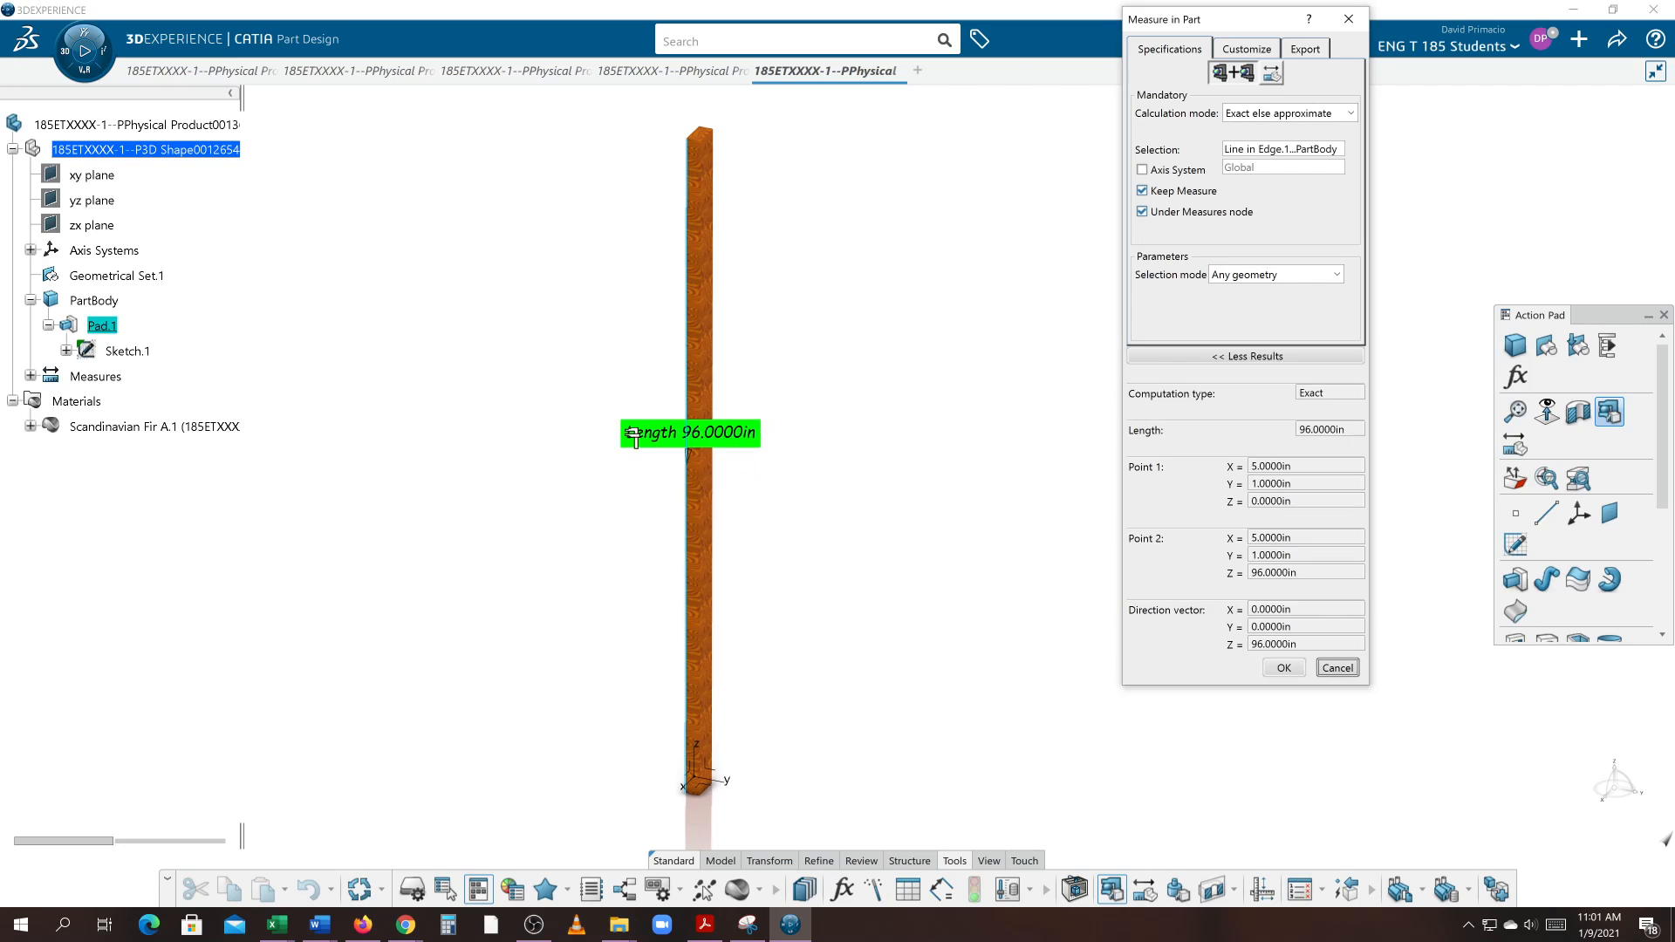
left_click_drag(634, 436, 519, 409)
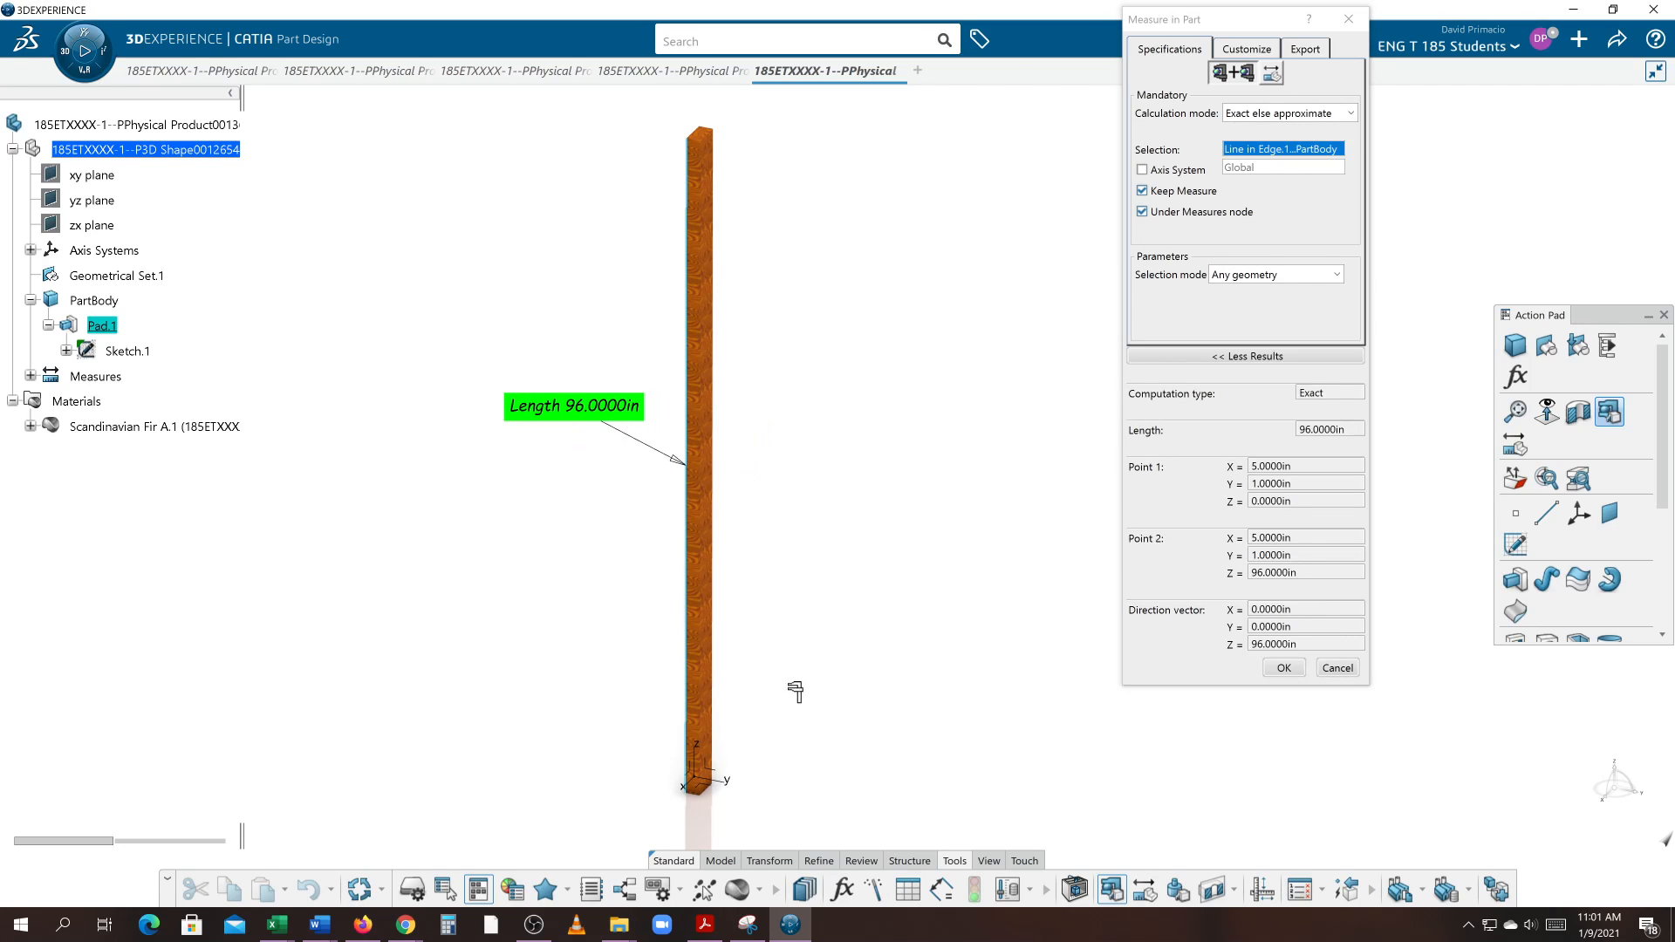
- Measure the long and short edges of the bar's lower end, place their labels beside the bar, and keep the measures
middle_click_drag(783, 809, 808, 593)
middle_click_drag(704, 745, 942, 205)
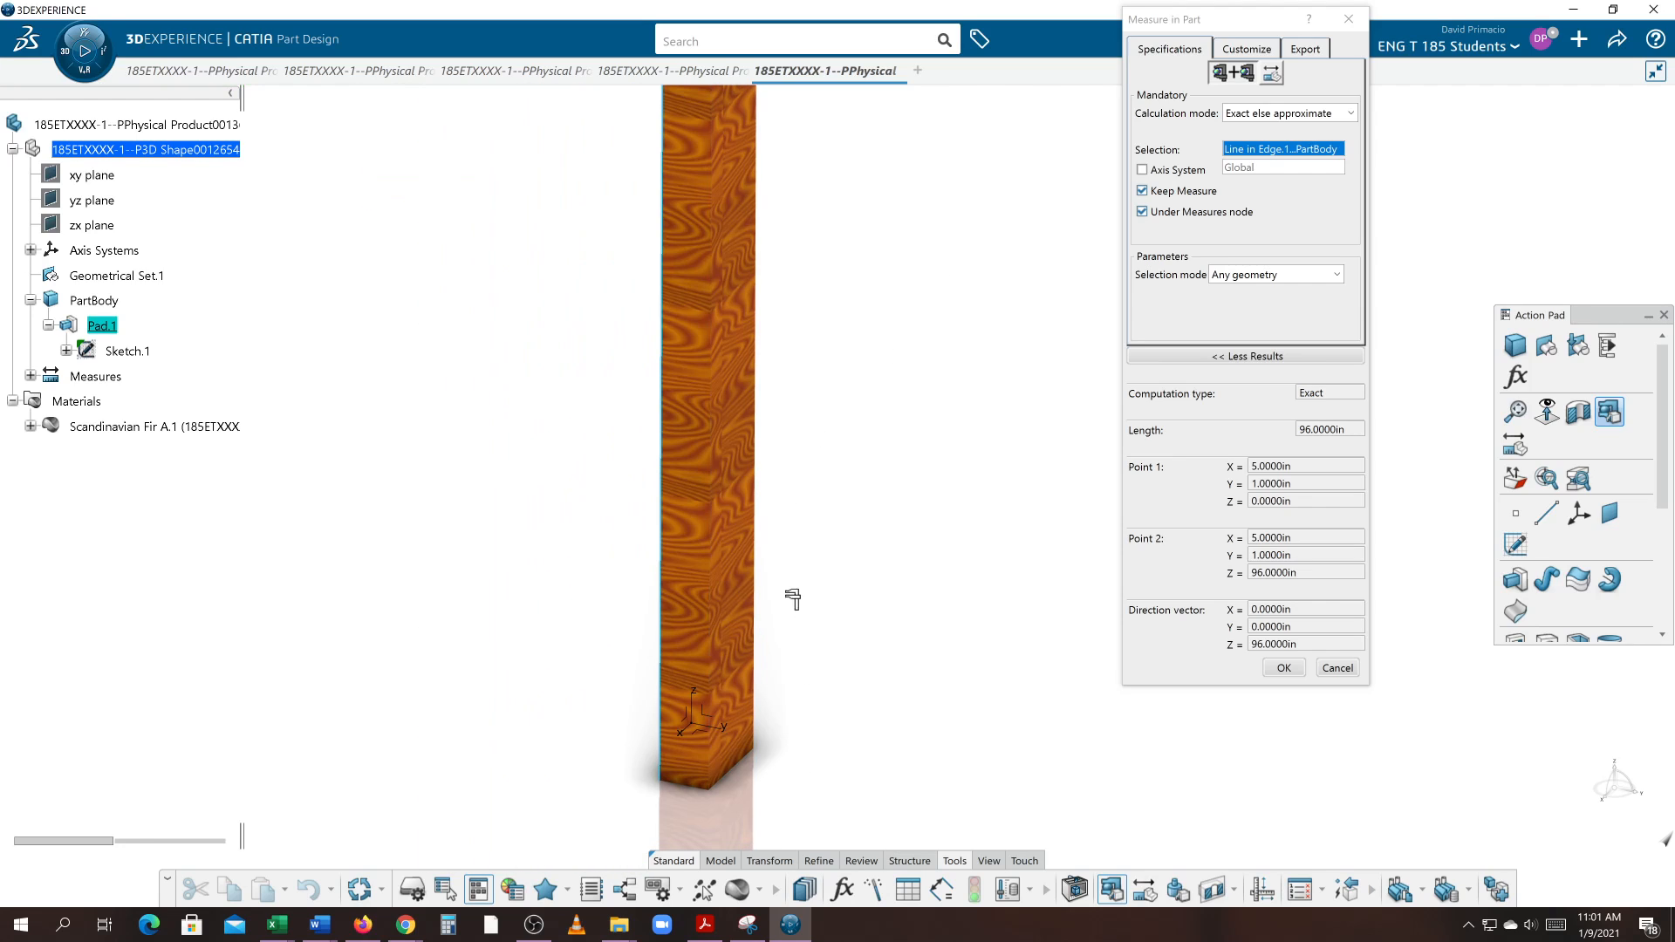
middle_click_drag(793, 598, 755, 681)
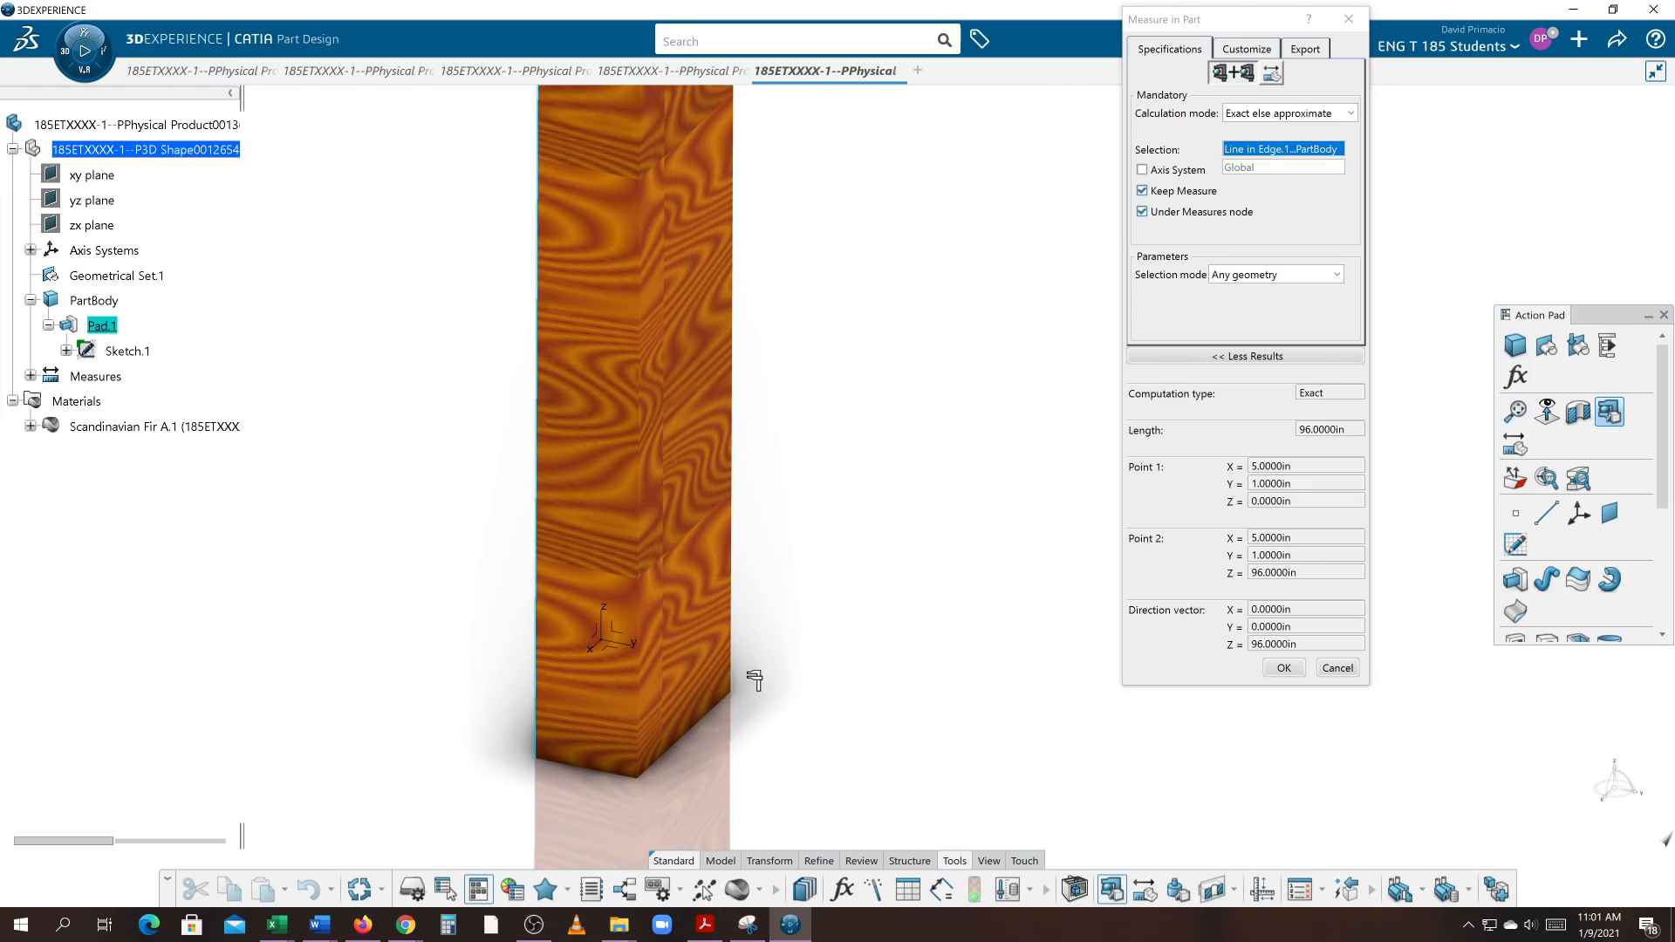
left_click(708, 731)
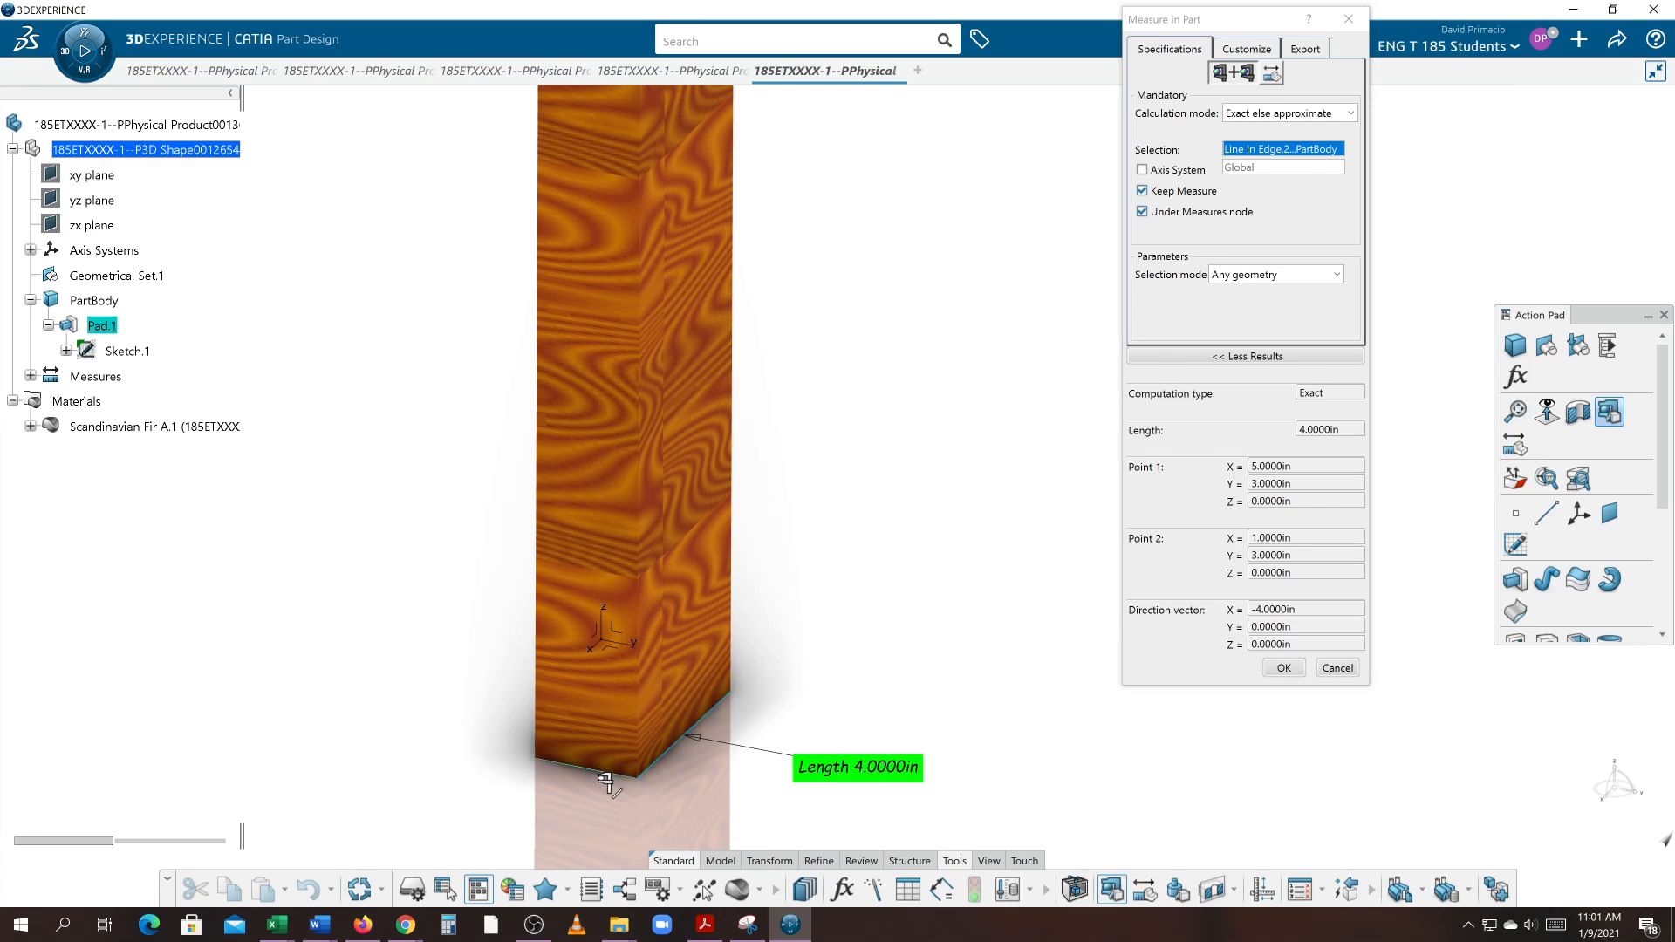
left_click(606, 780)
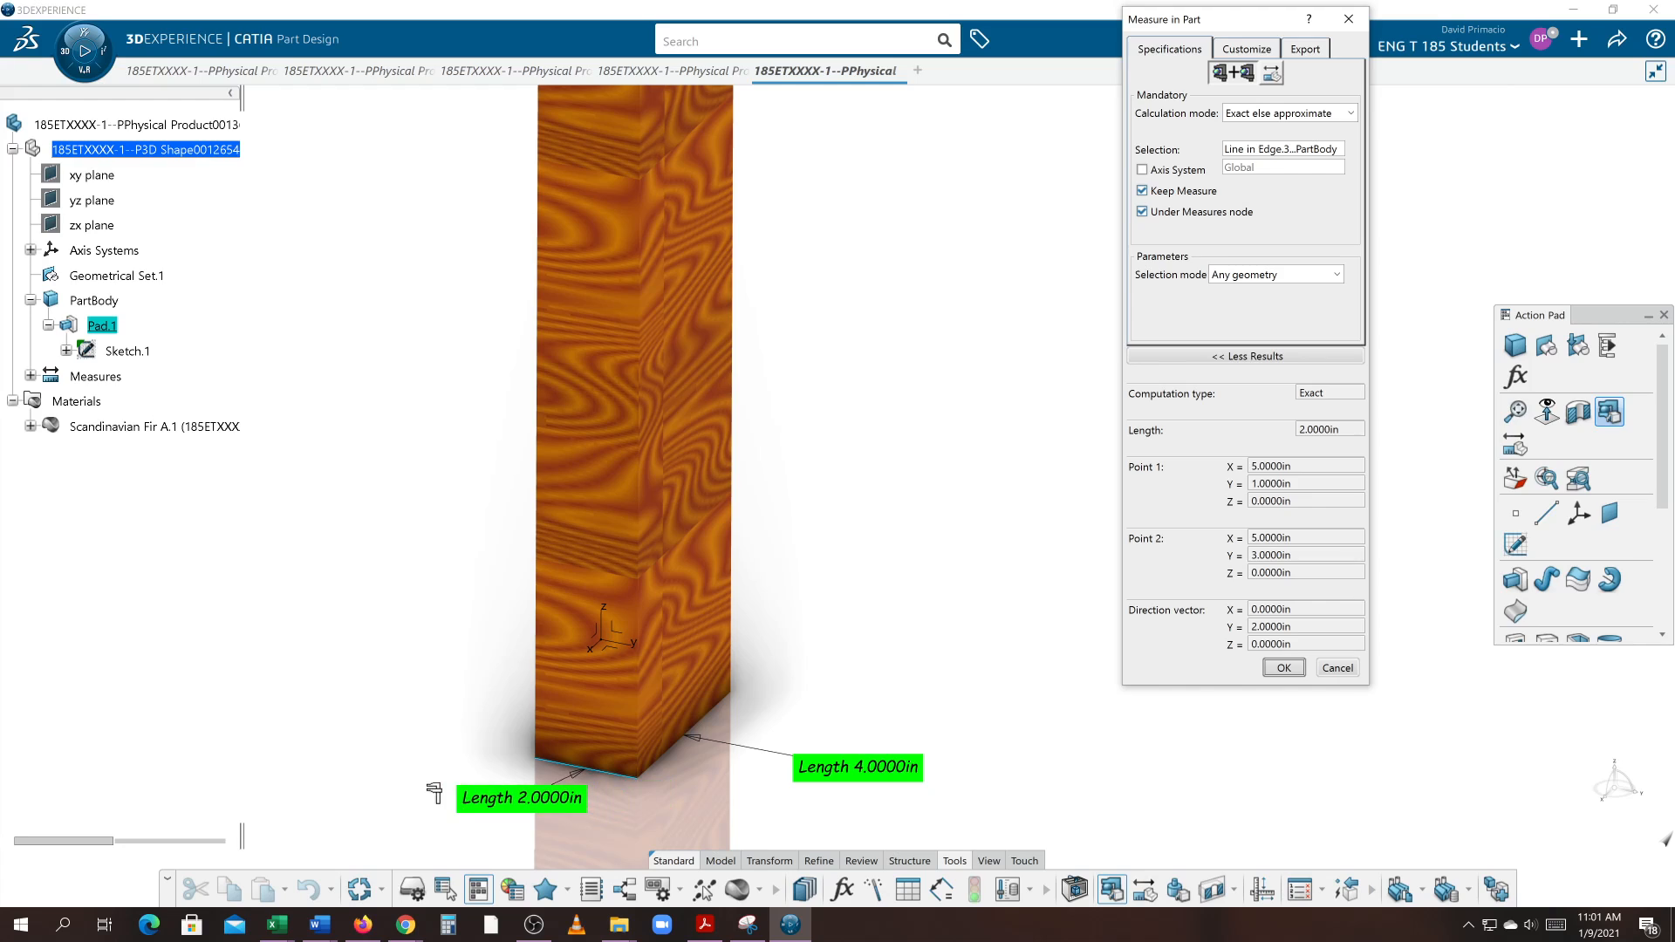
left_click(410, 804)
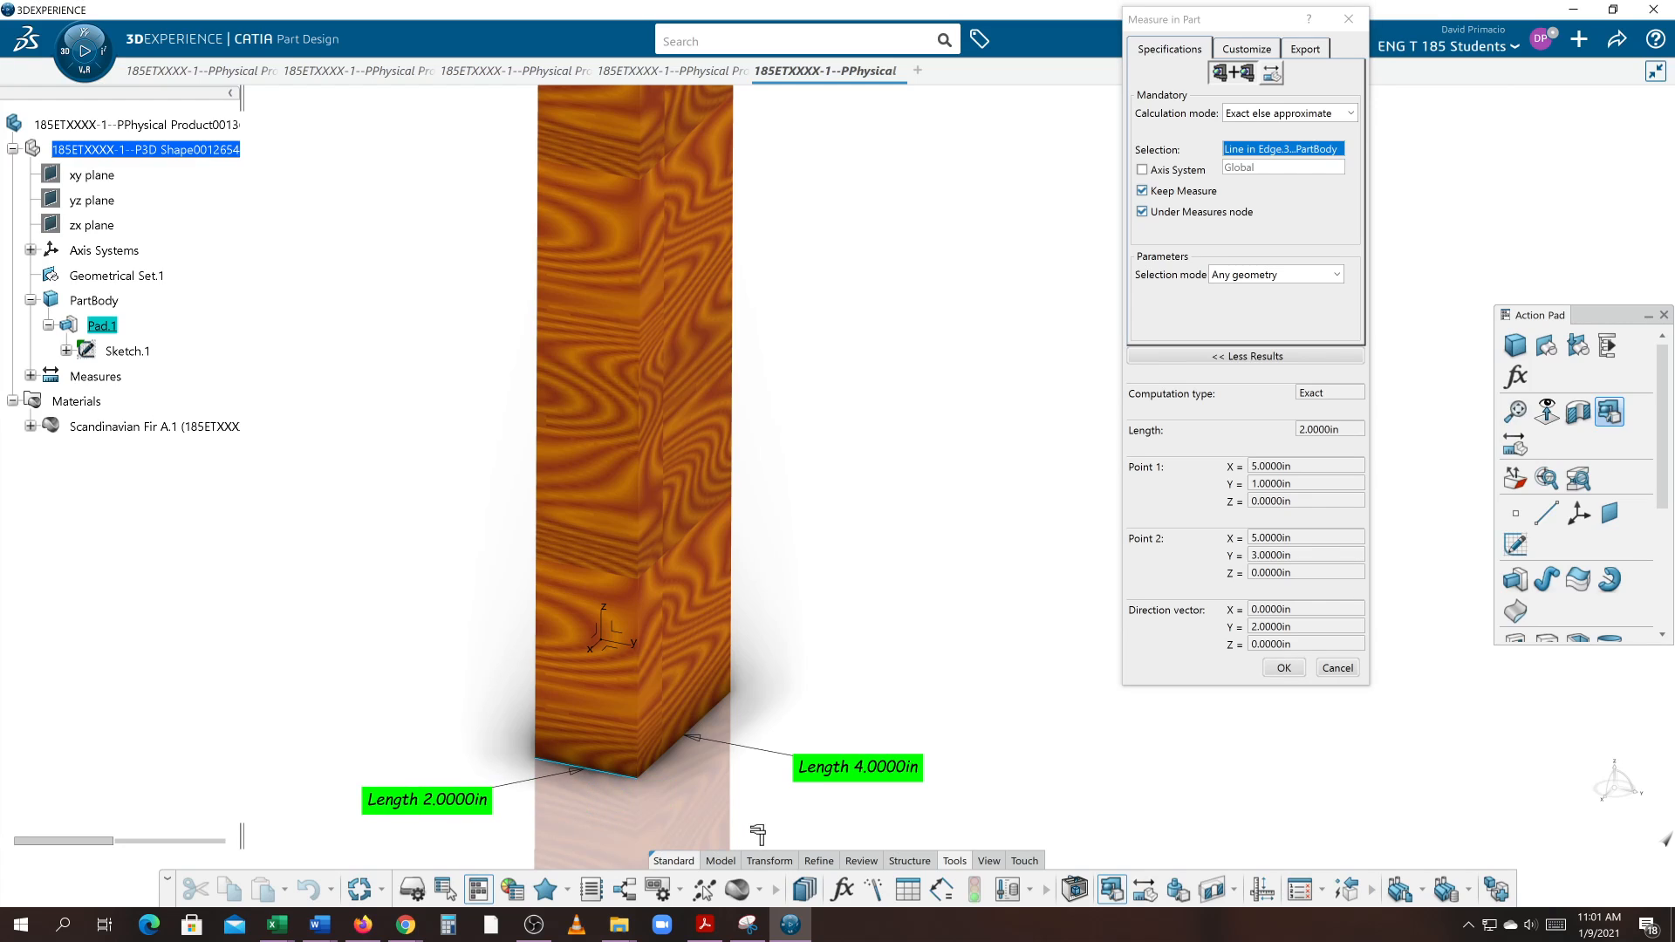
scroll(912, 523, "down", 3)
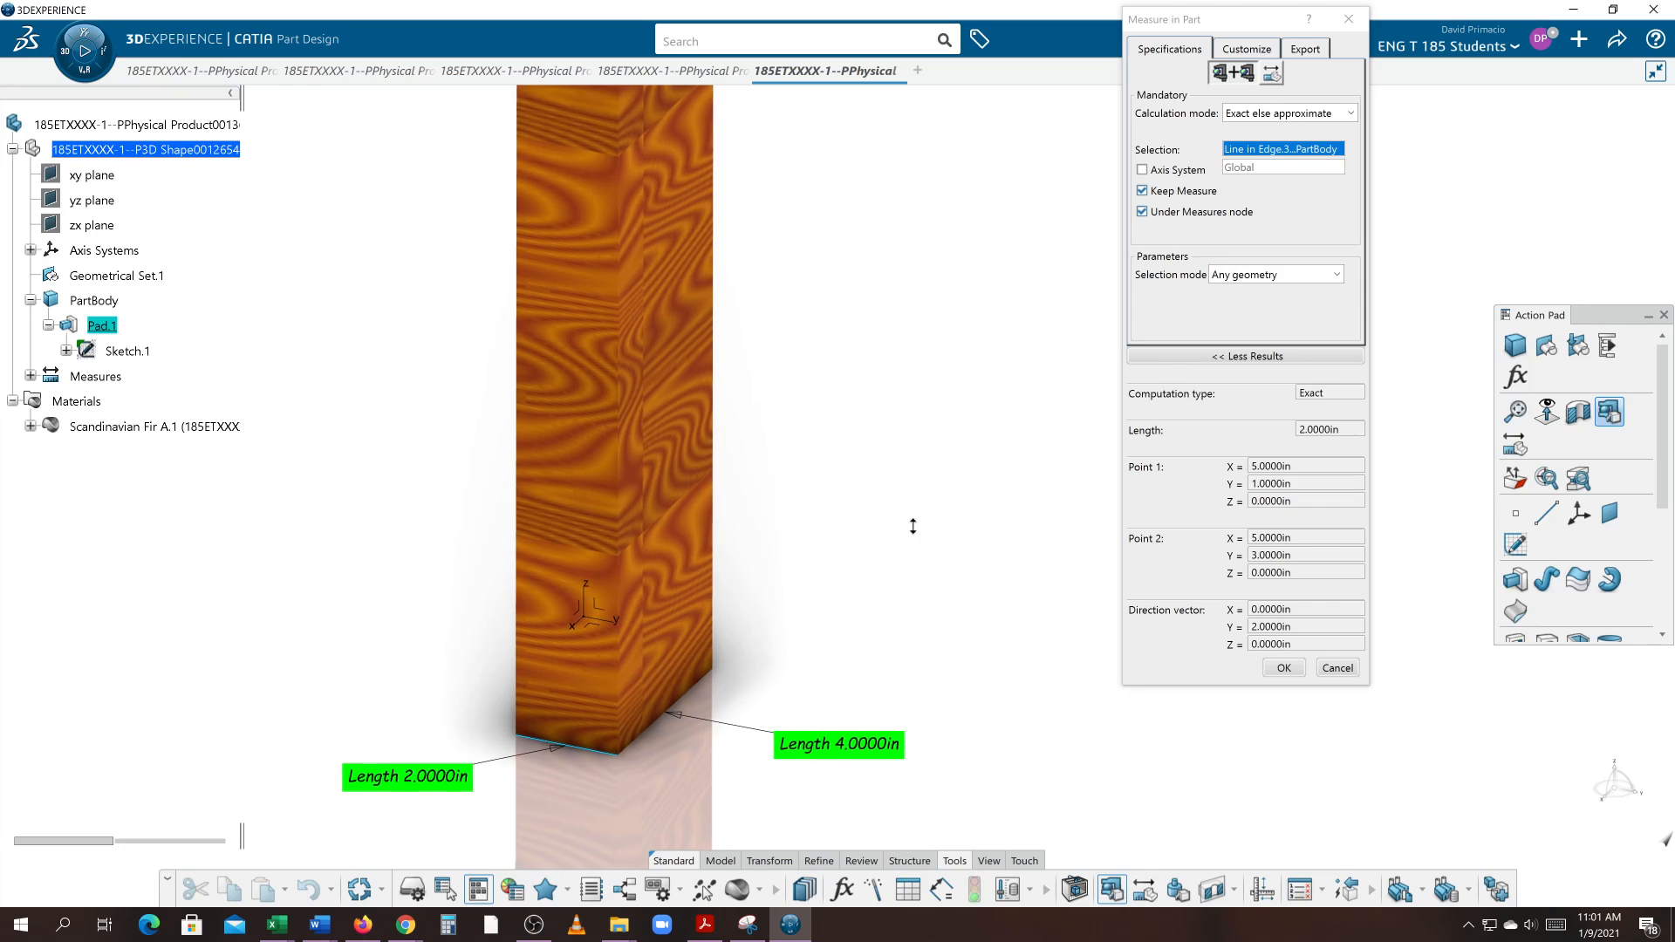
middle_click_drag(912, 594, 909, 650, "ctrl")
middle_click_drag(876, 357, 913, 496)
middle_click_drag(613, 344, 477, 462)
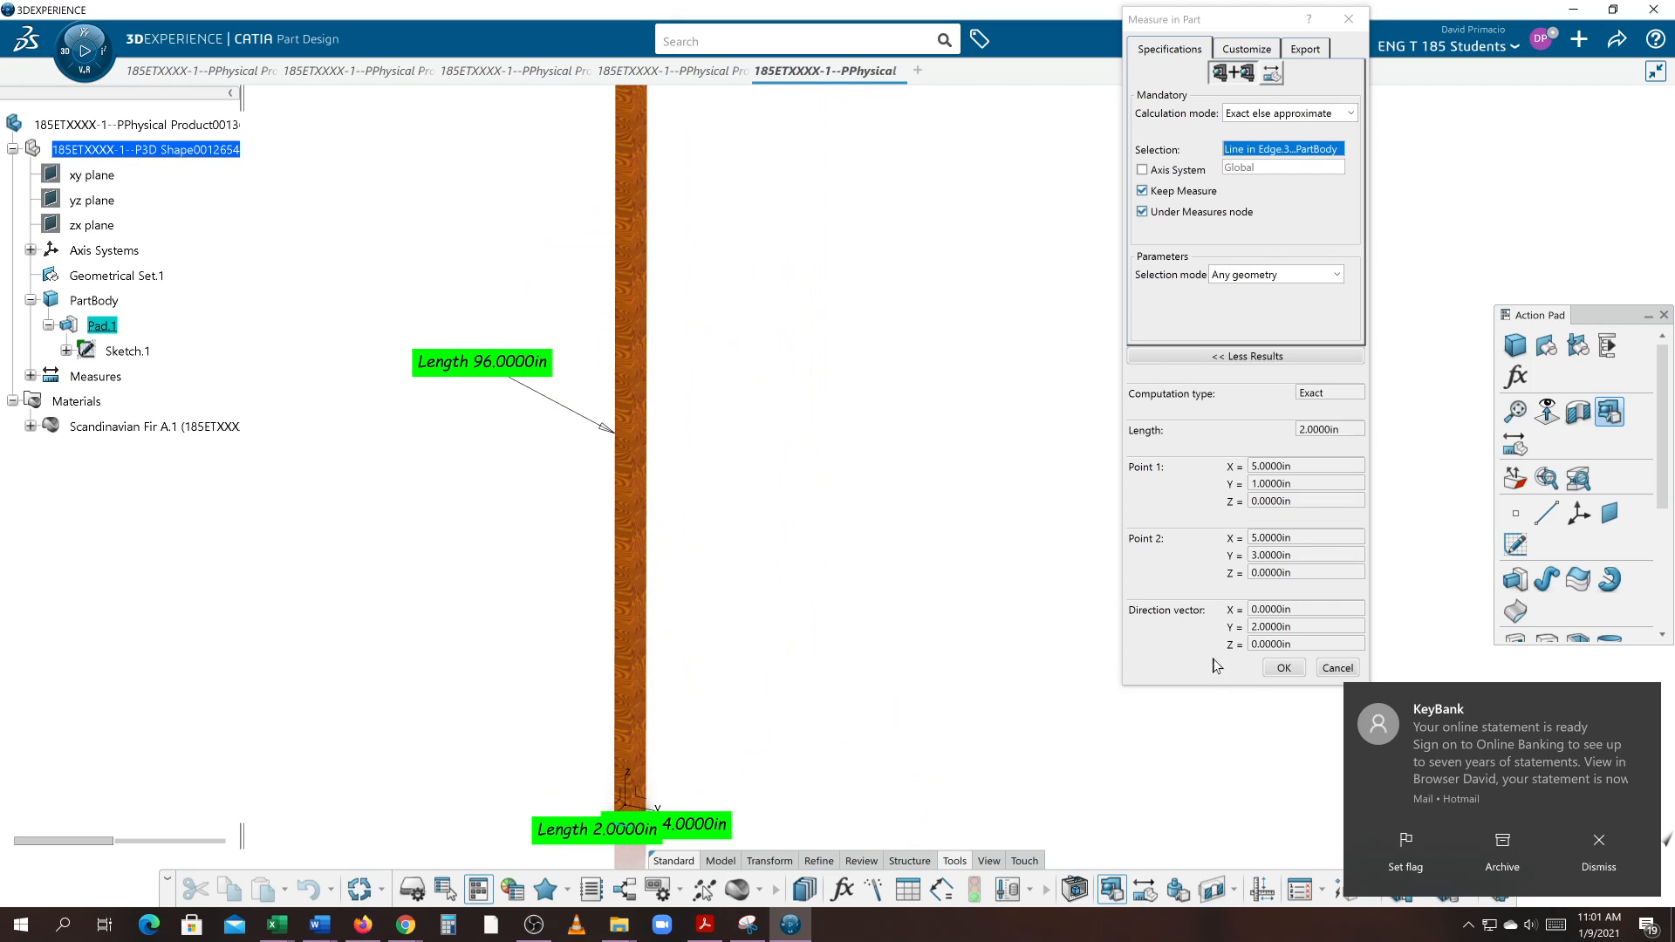
left_click(1283, 668)
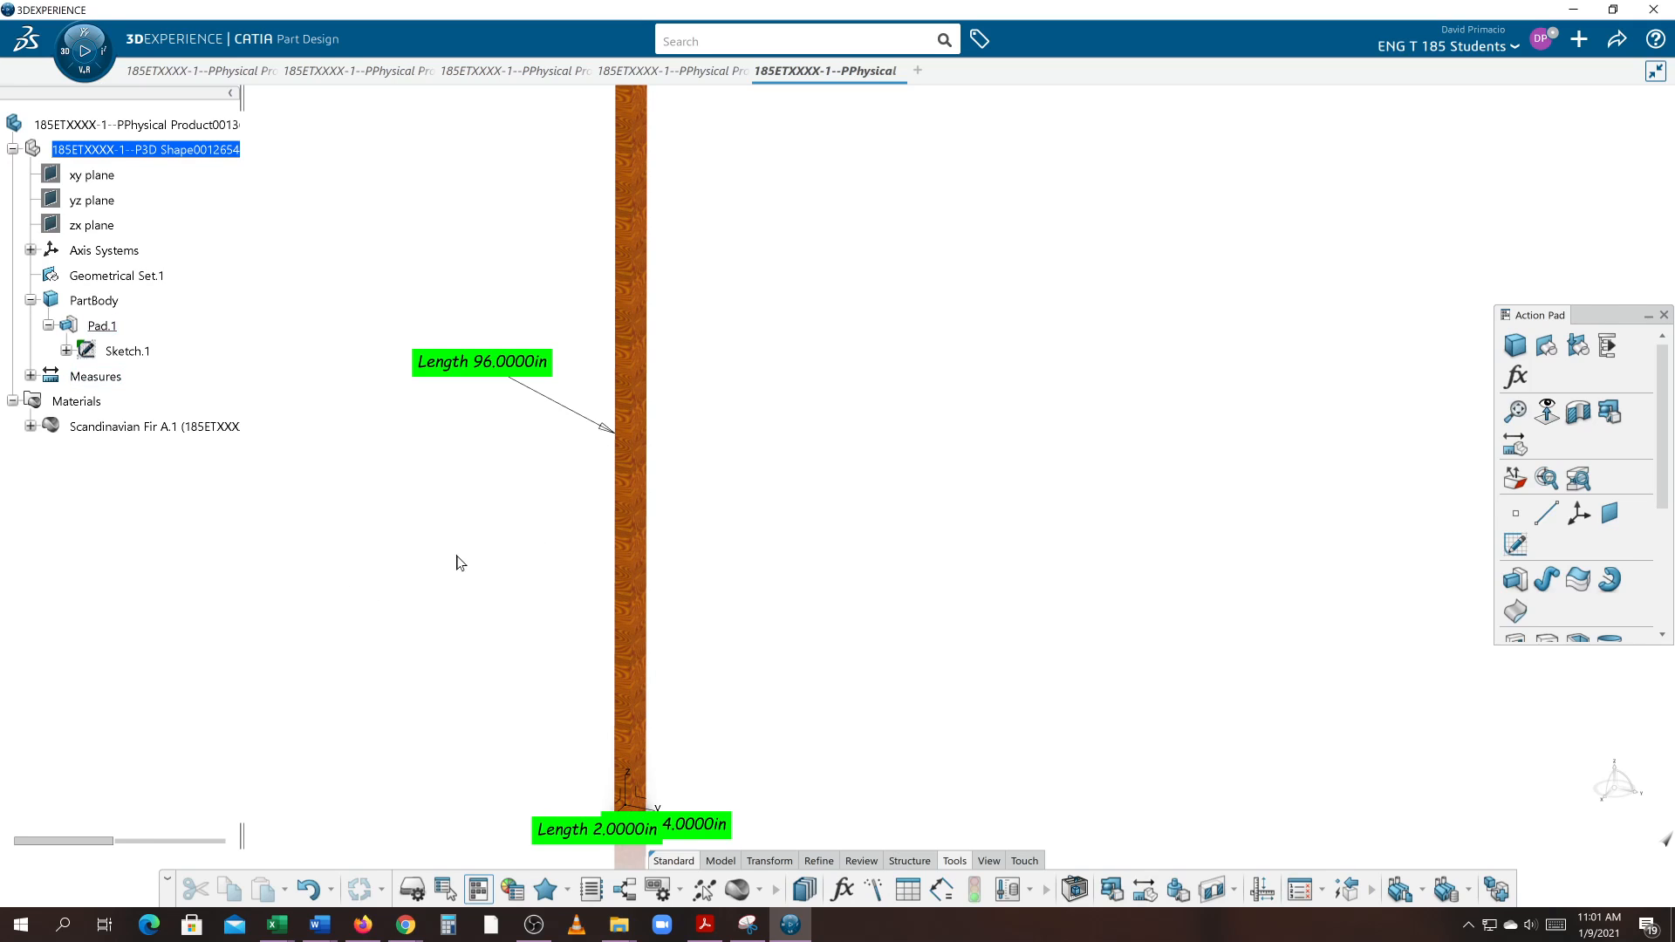
- Measure the inertia of the PartBody in Volume mode and keep the bar visible beside the results
middle_click_drag(460, 561, 420, 581)
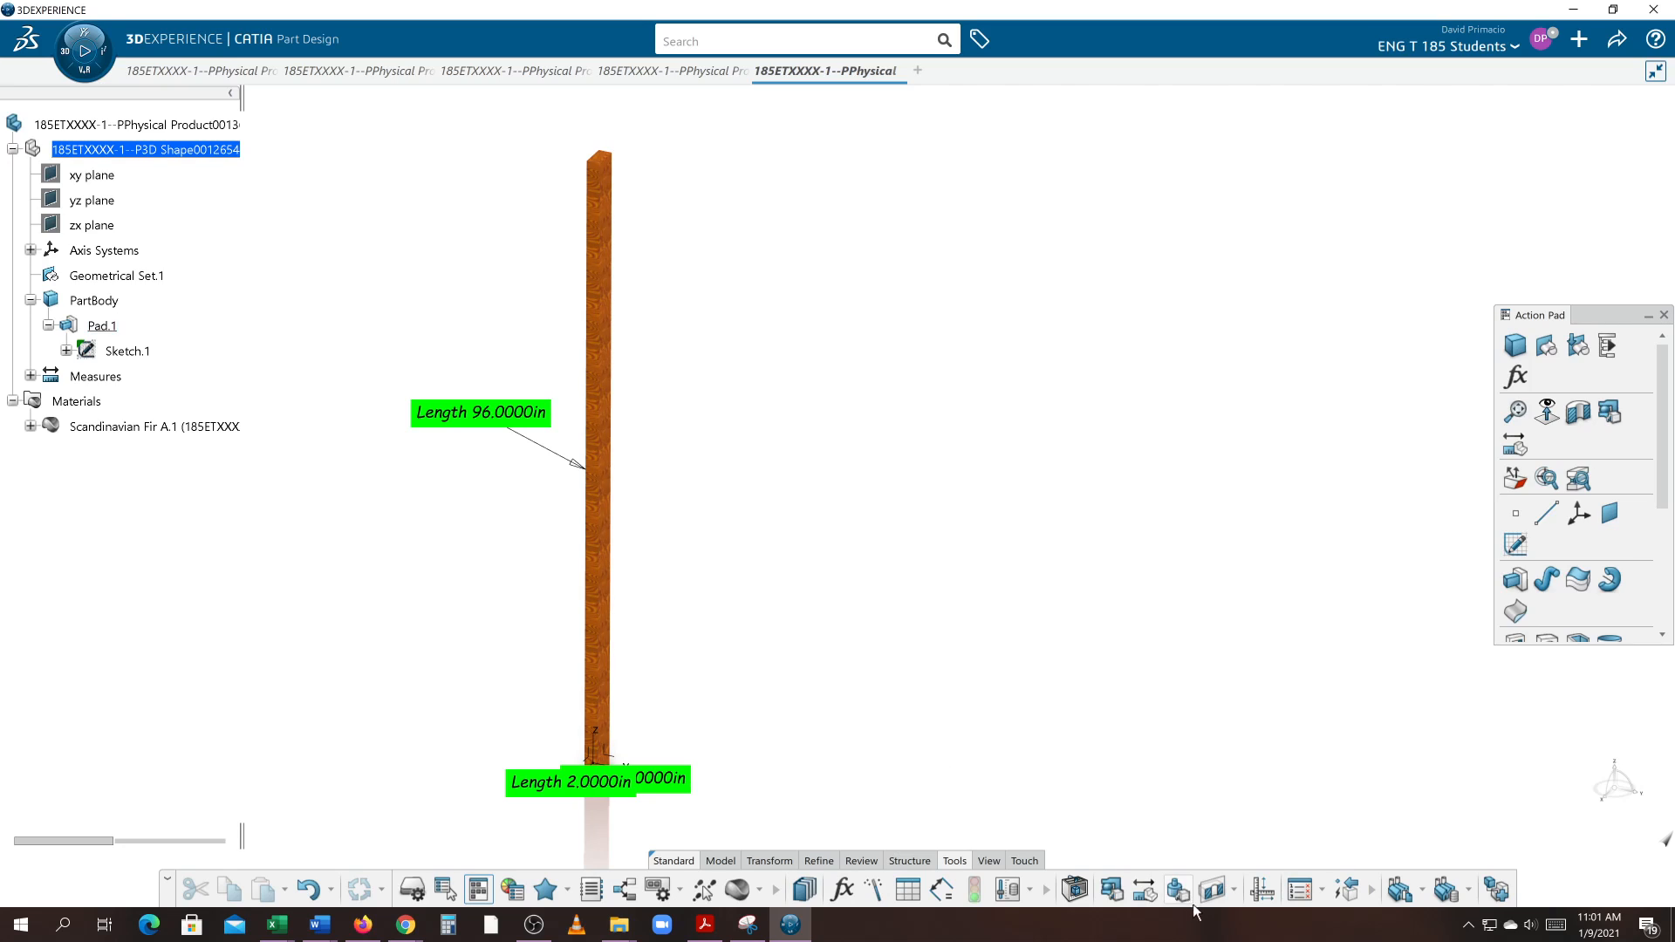
left_click(1178, 899)
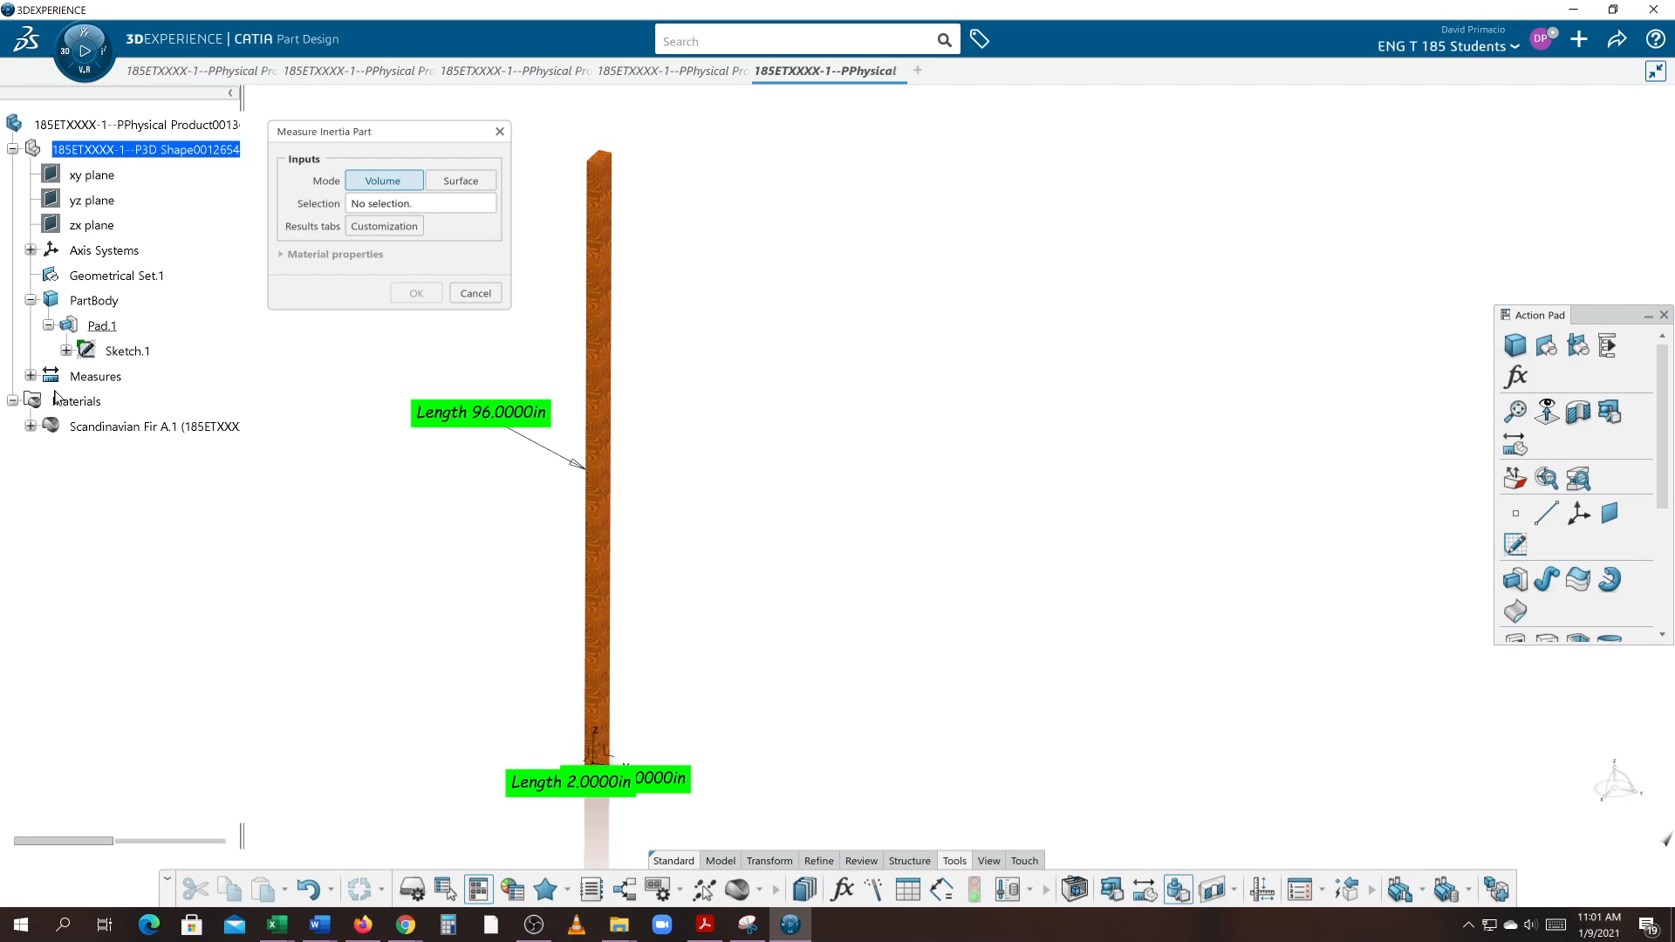
left_click(95, 300)
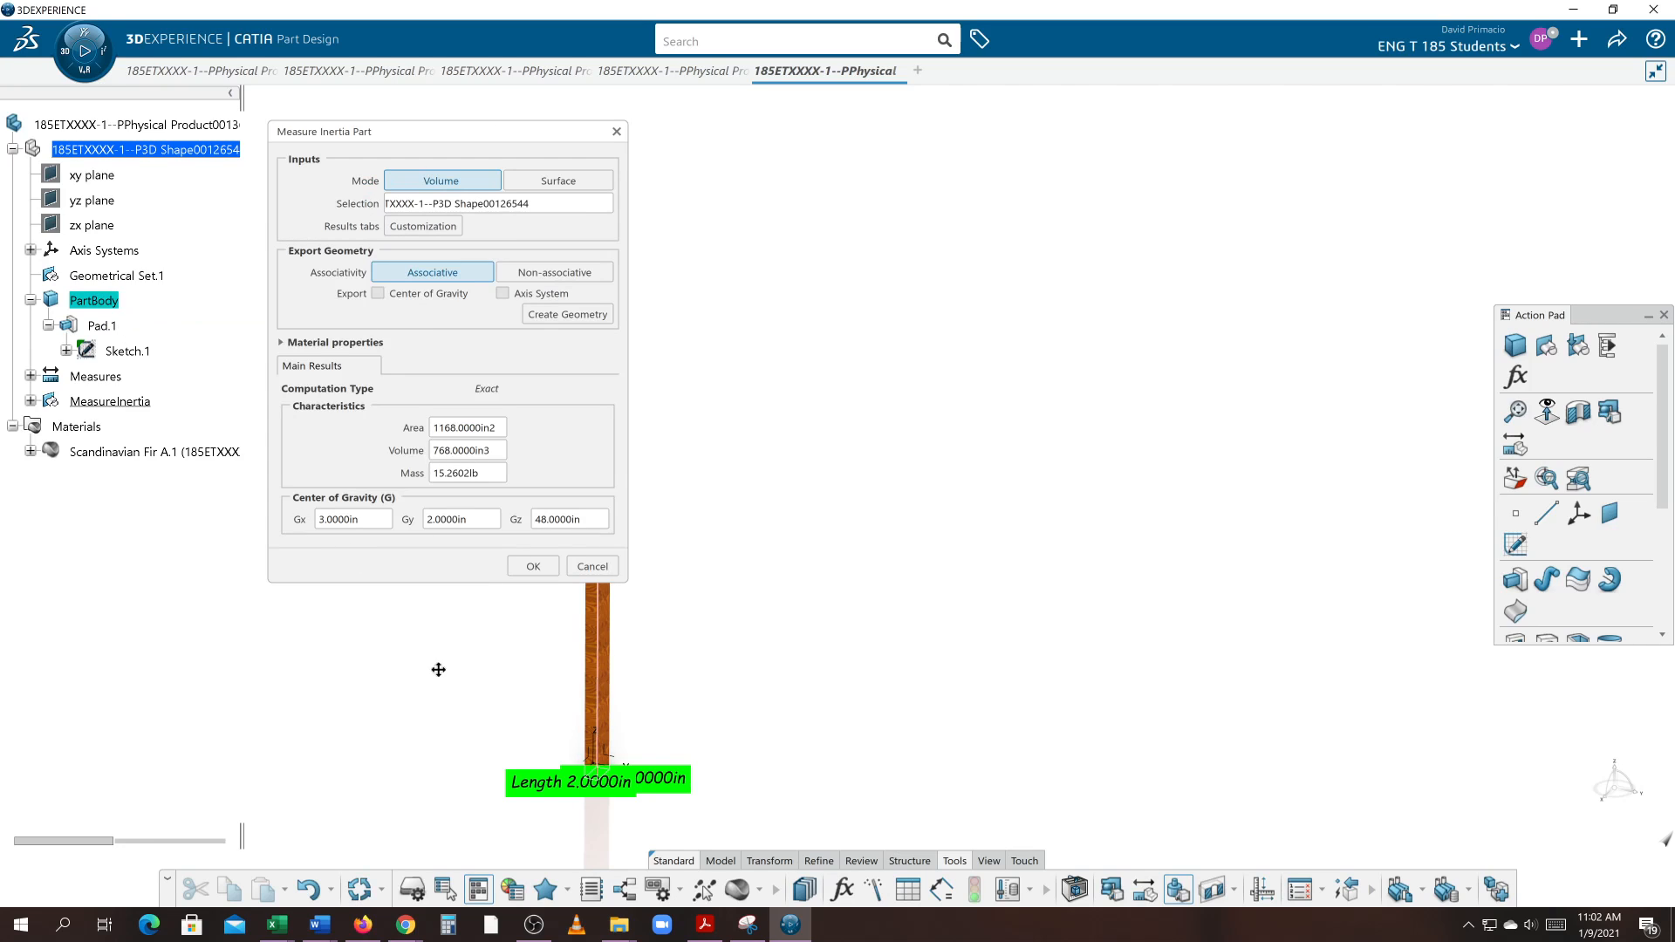
middle_click_drag(437, 669, 648, 644)
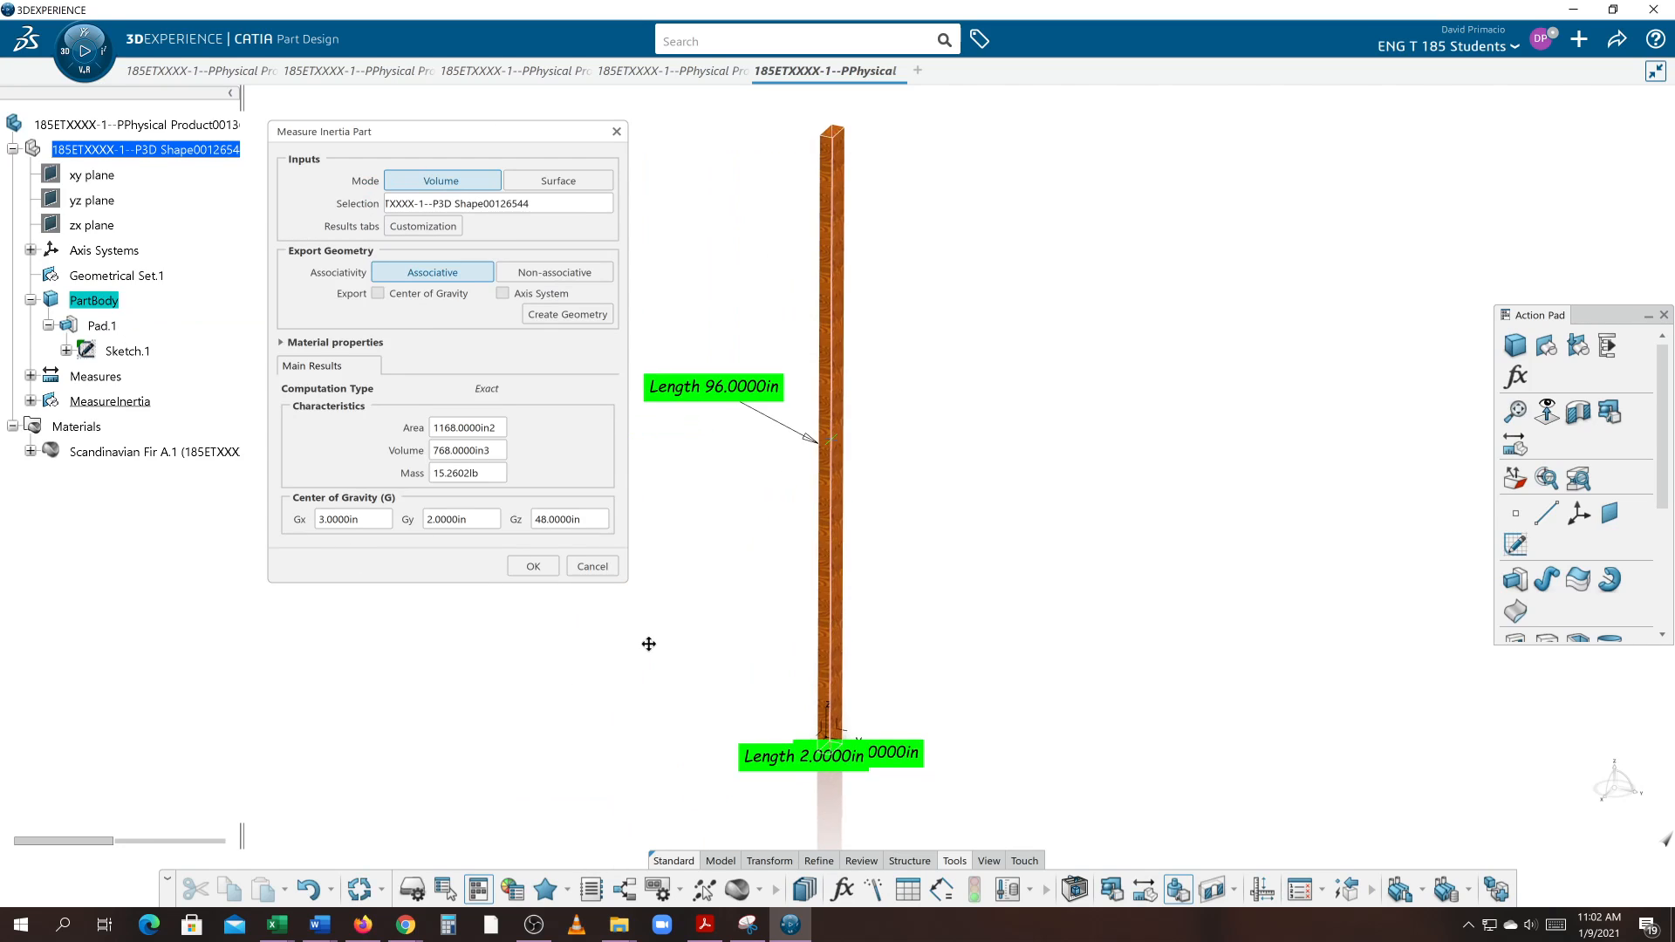
- Expand the inertia measure in the tree to examine its area, volume, mass, center of gravity and inertia parameters
left_click(30, 400)
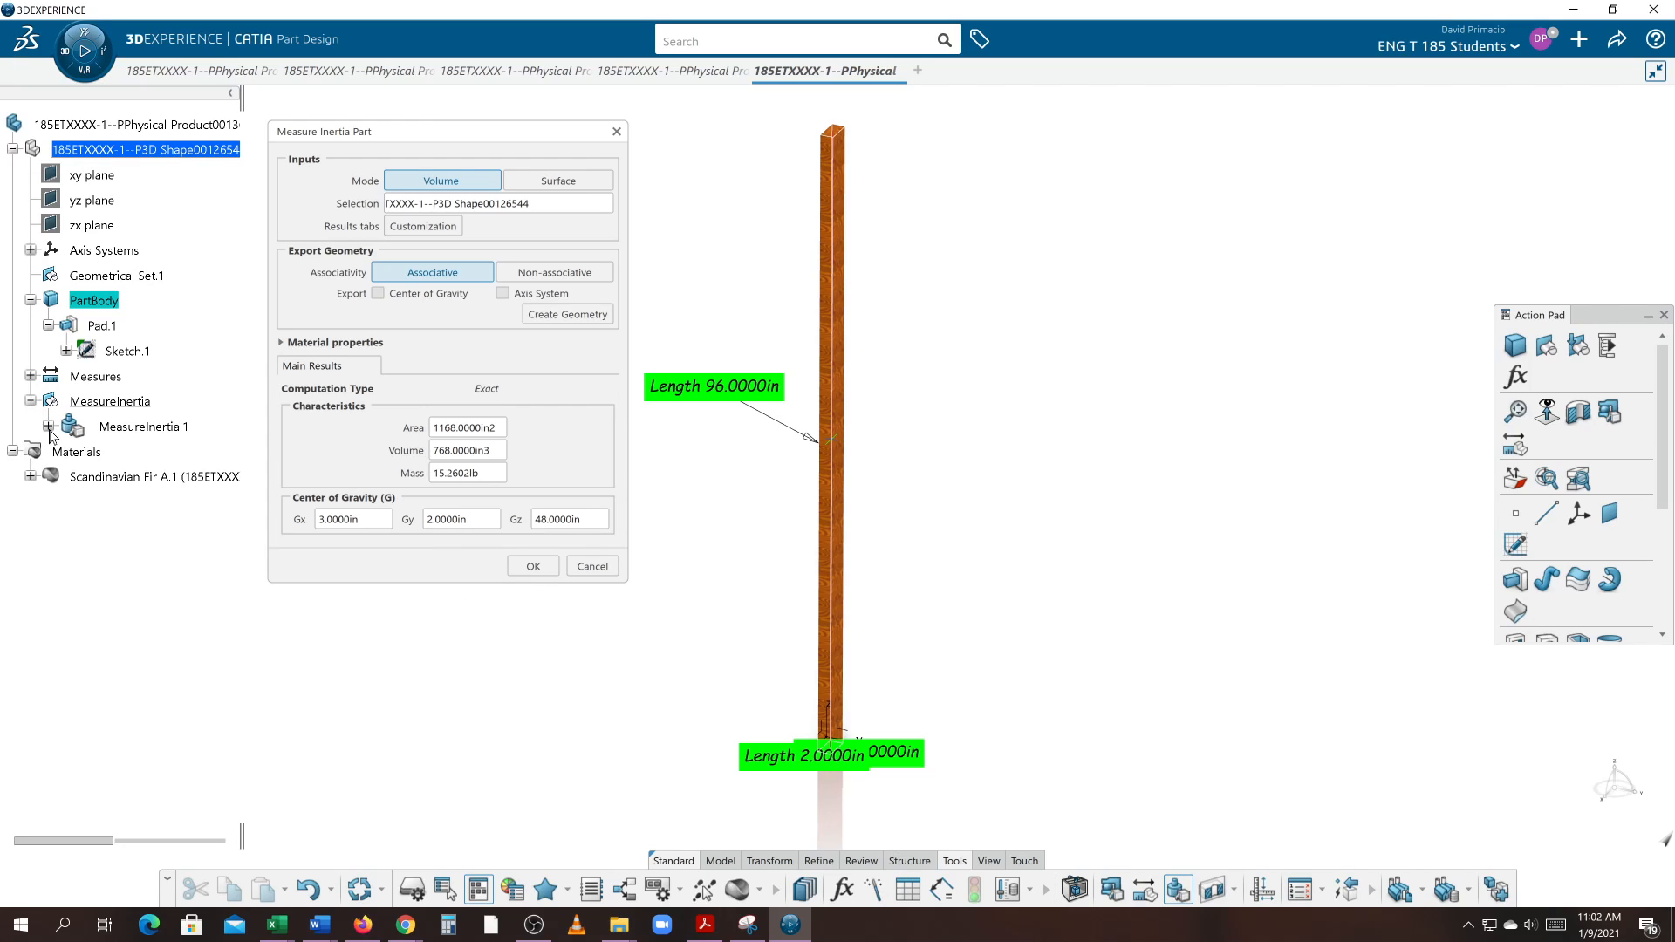
left_click(48, 425)
middle_click_drag(449, 711, 481, 722)
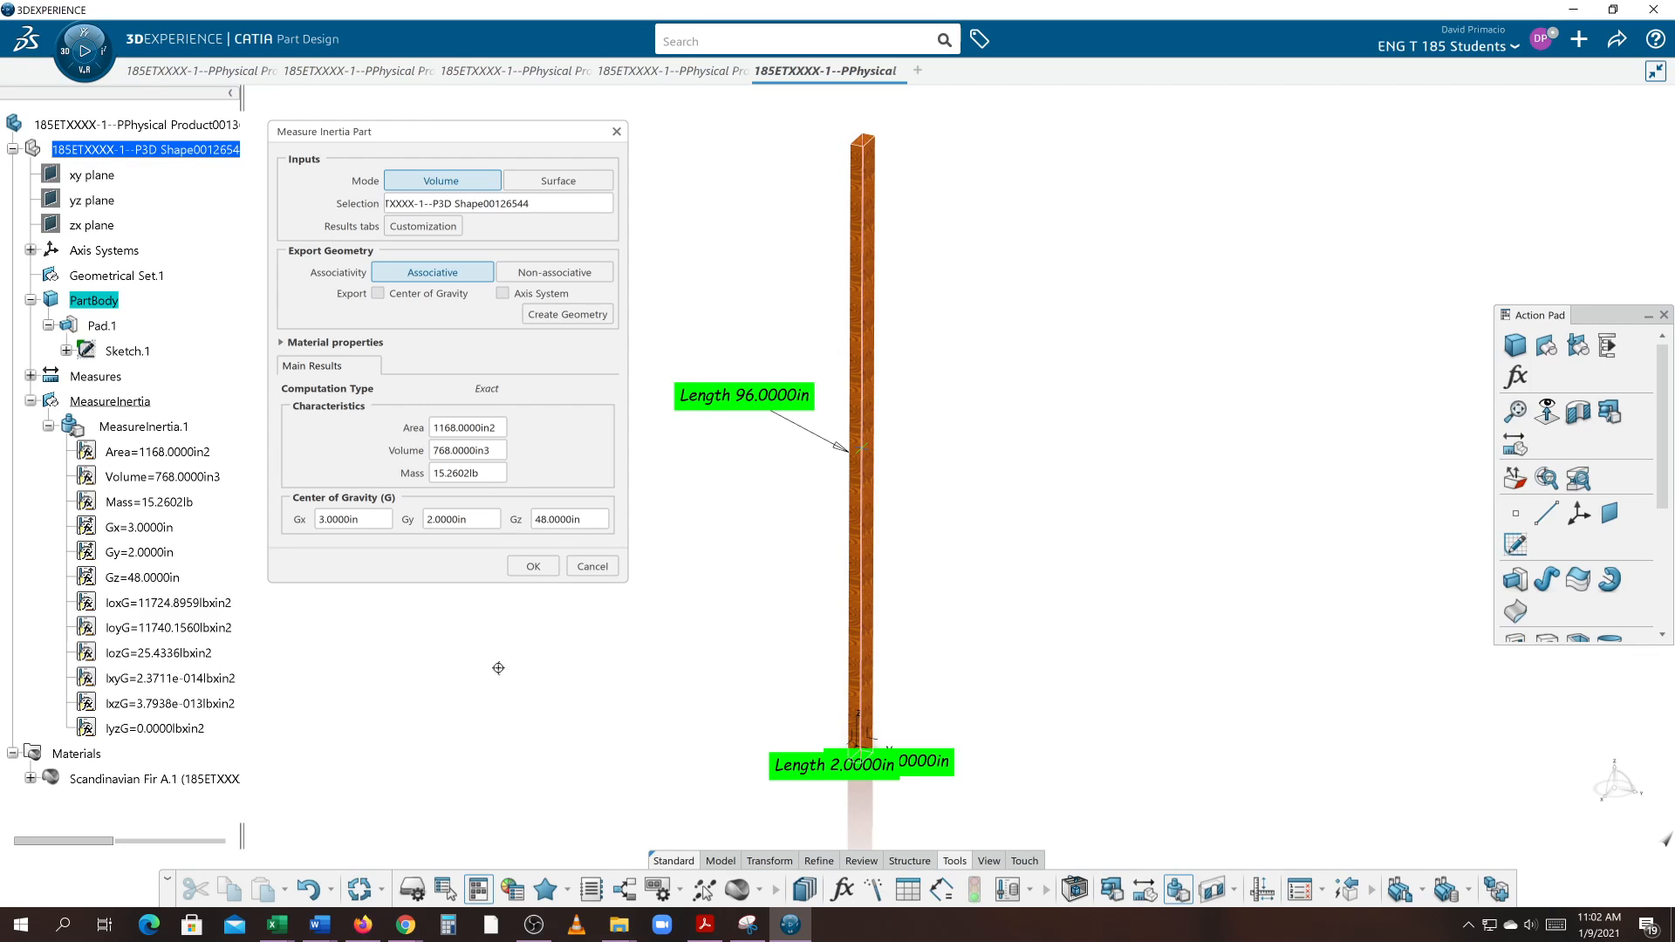
middle_click_drag(494, 668, 475, 681)
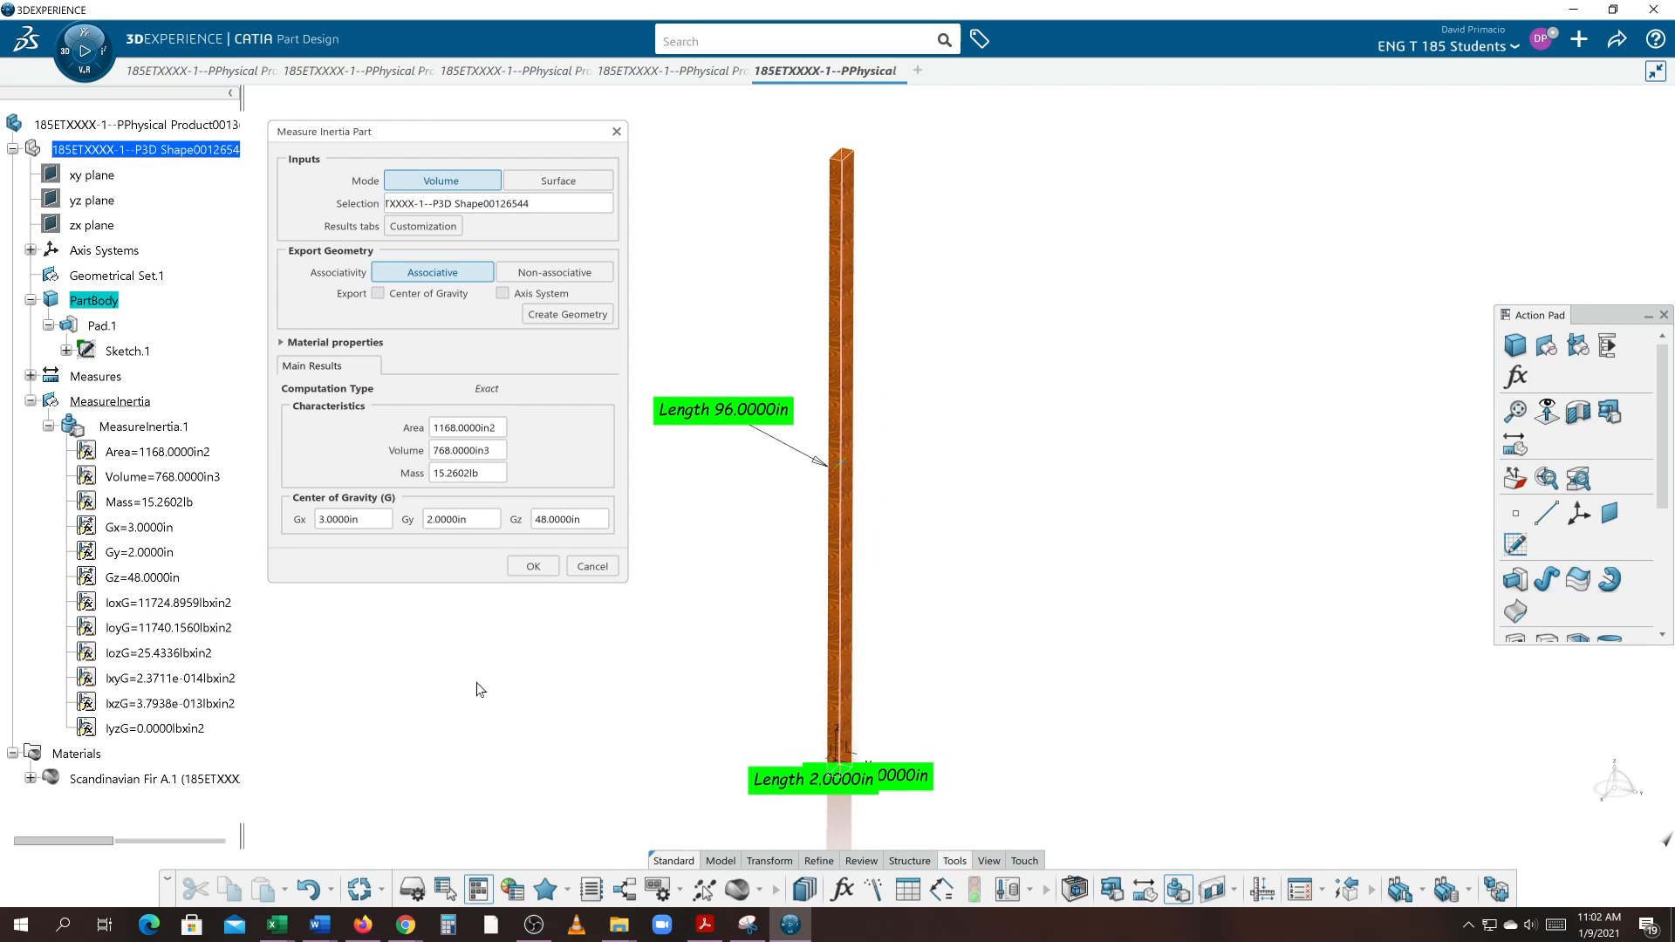